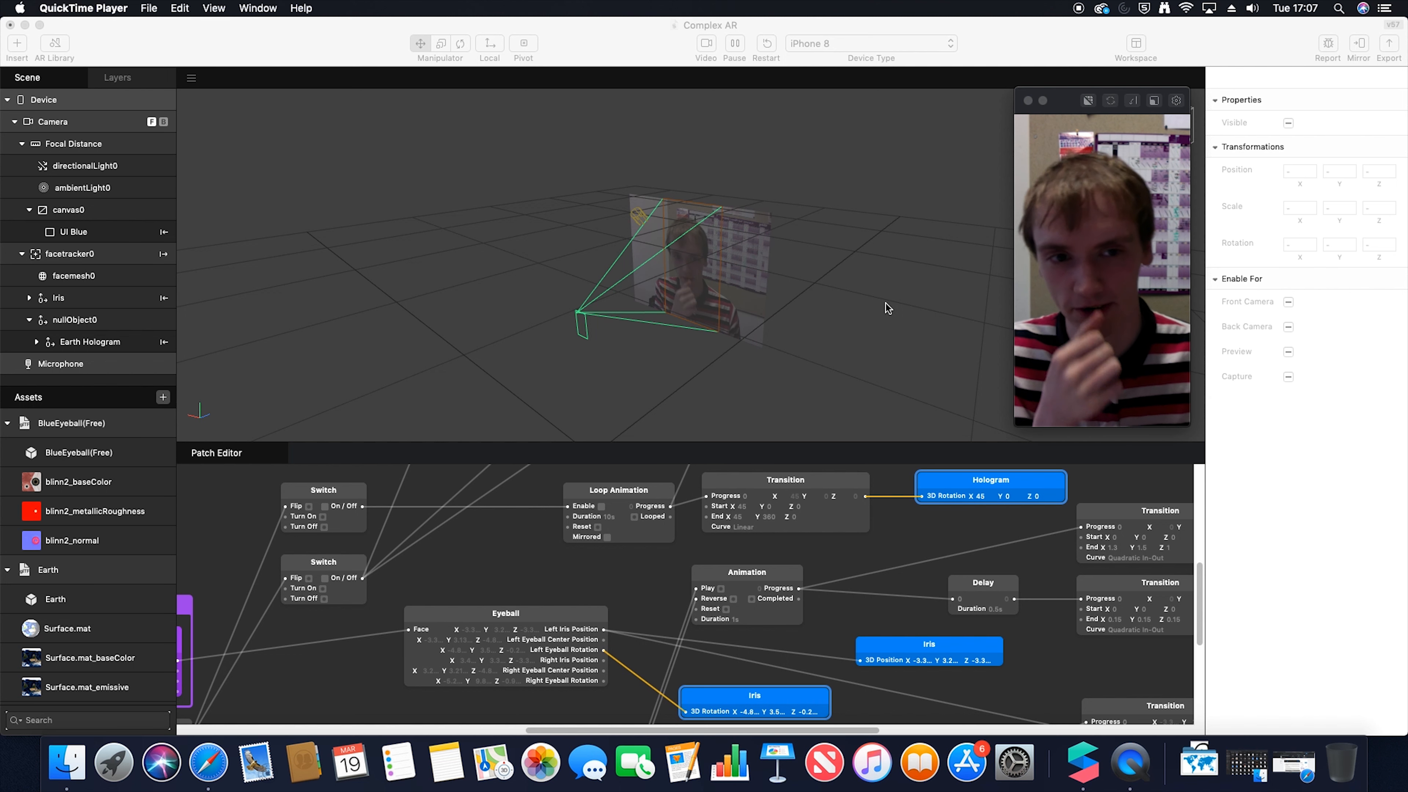
Step: Enable Simulate Touch in the simulator and test the finished effect by triggering it on and off with simulated touches
left_click(1041, 119)
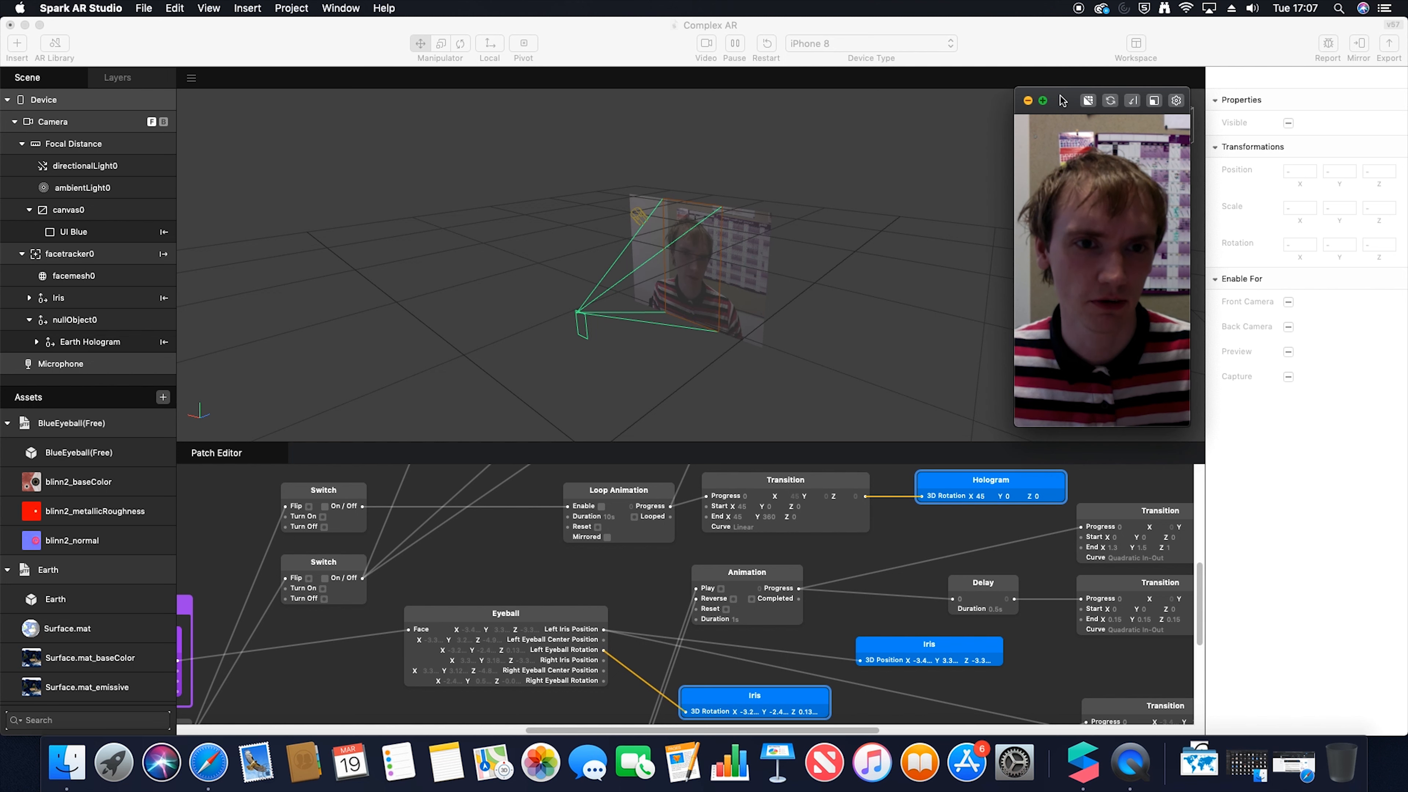
left_click(1176, 101)
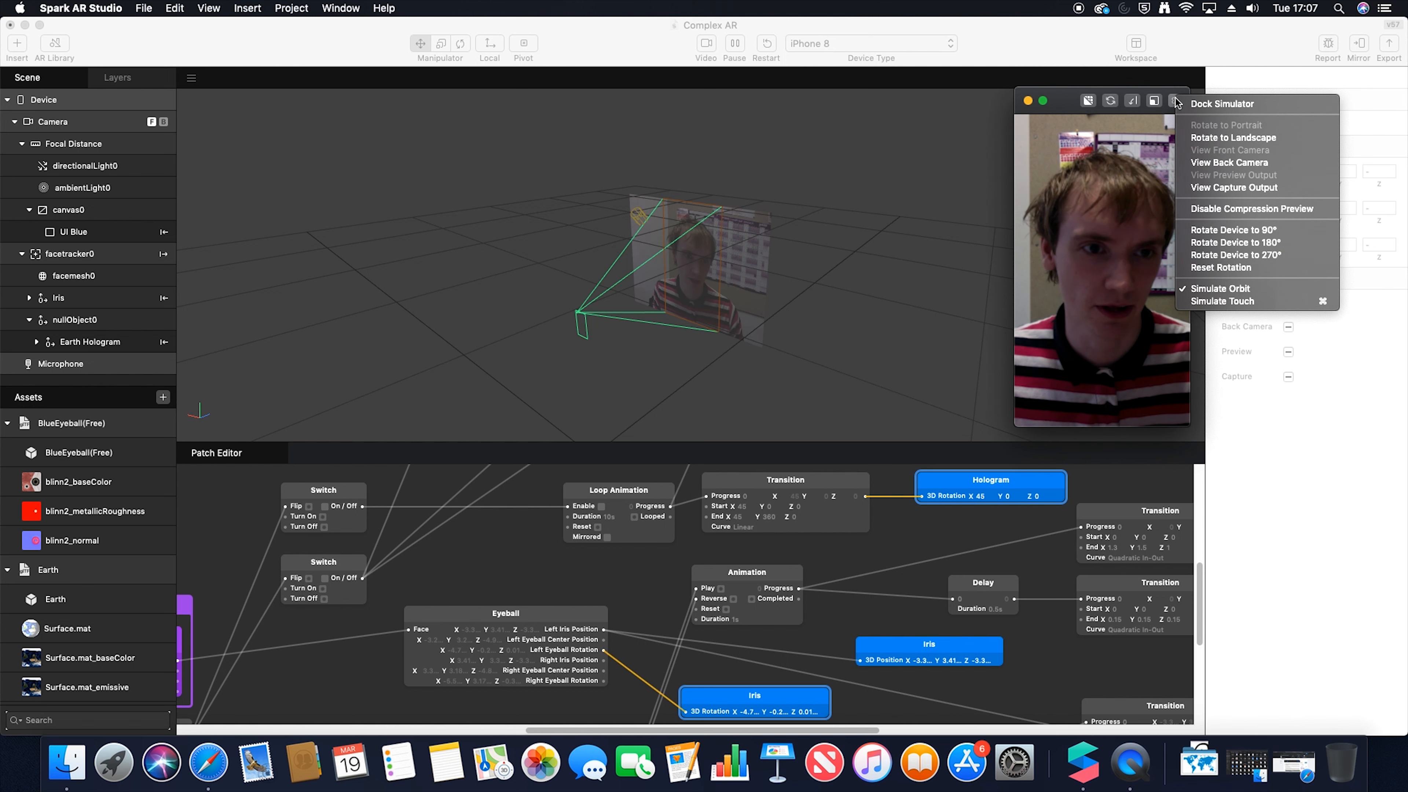
left_click(1241, 302)
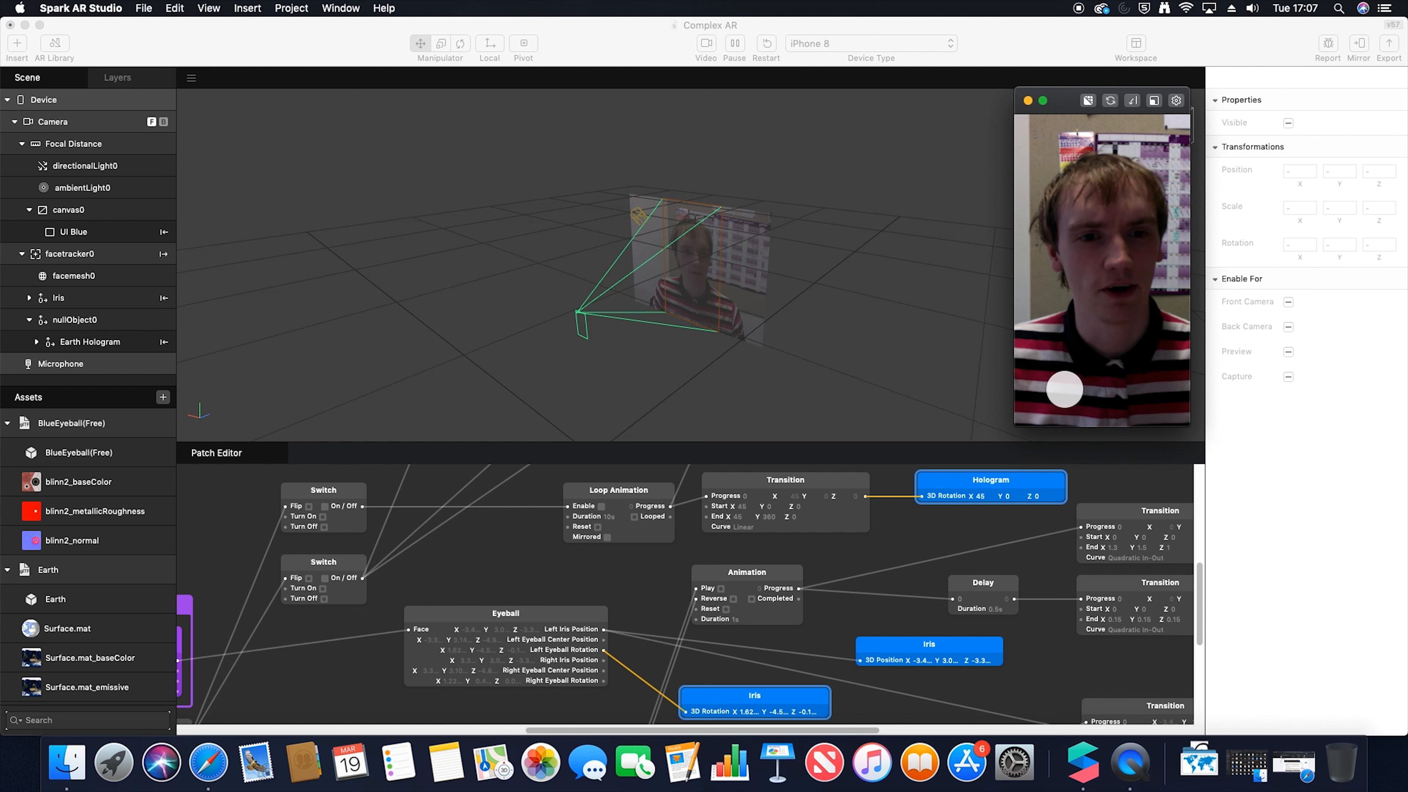
left_click(1070, 386)
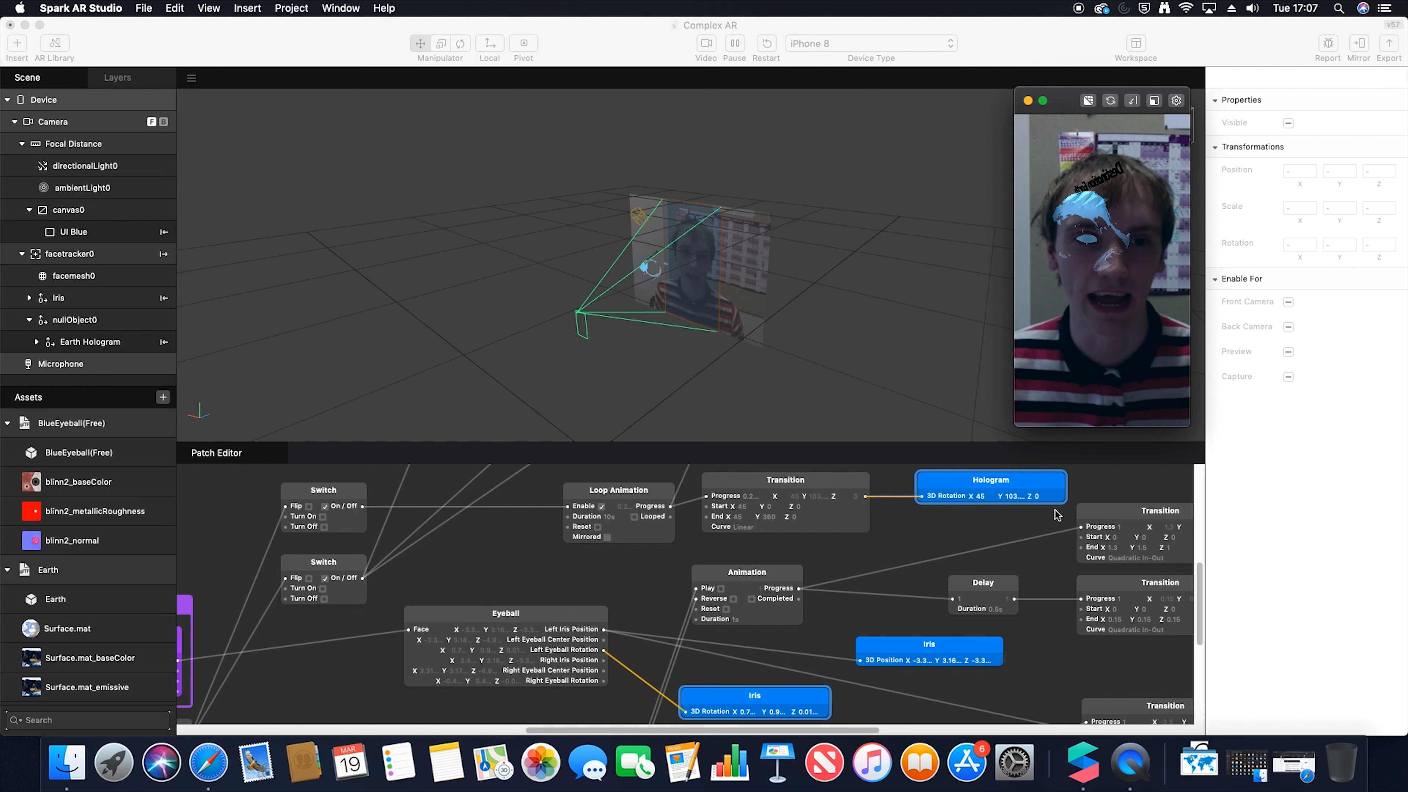
left_click(1090, 356)
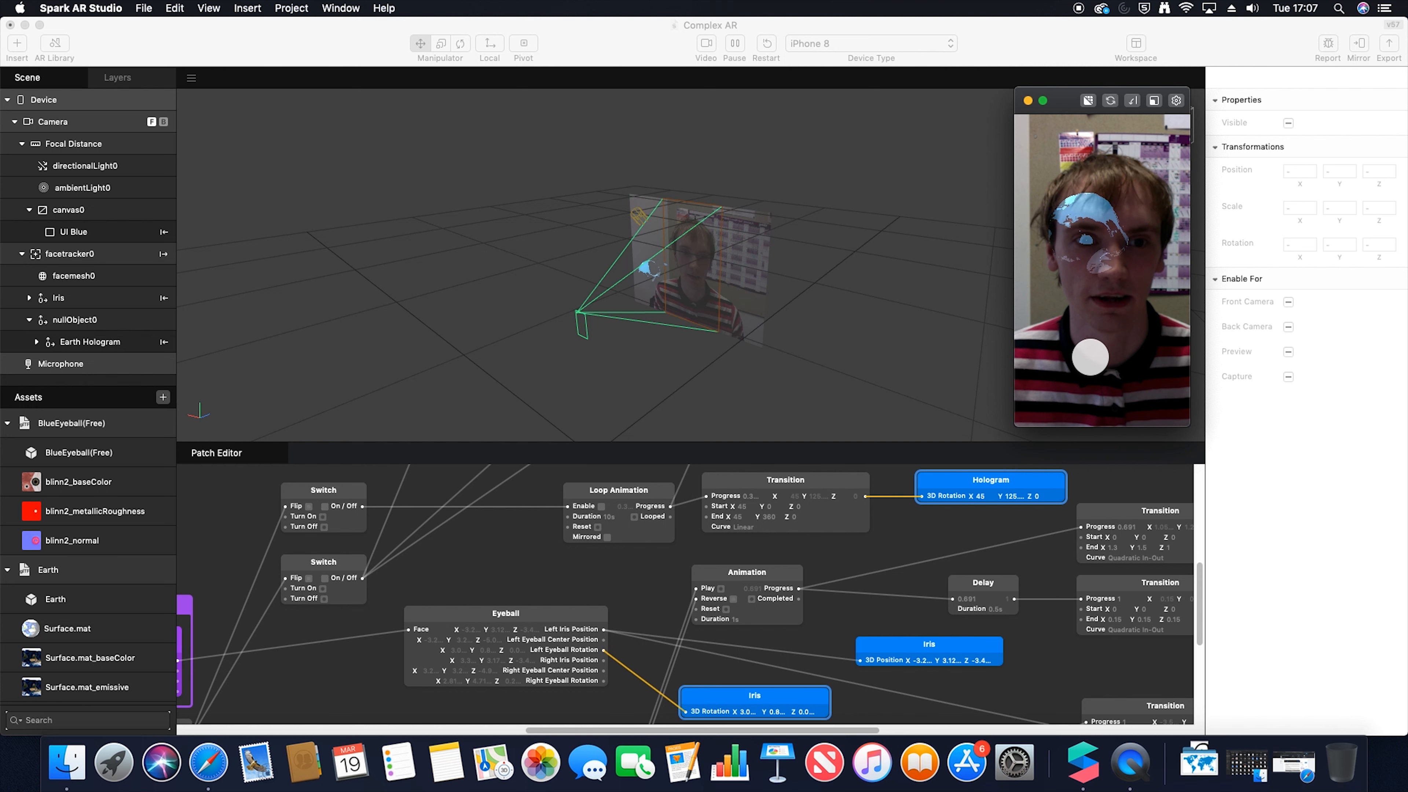
left_click(1090, 357)
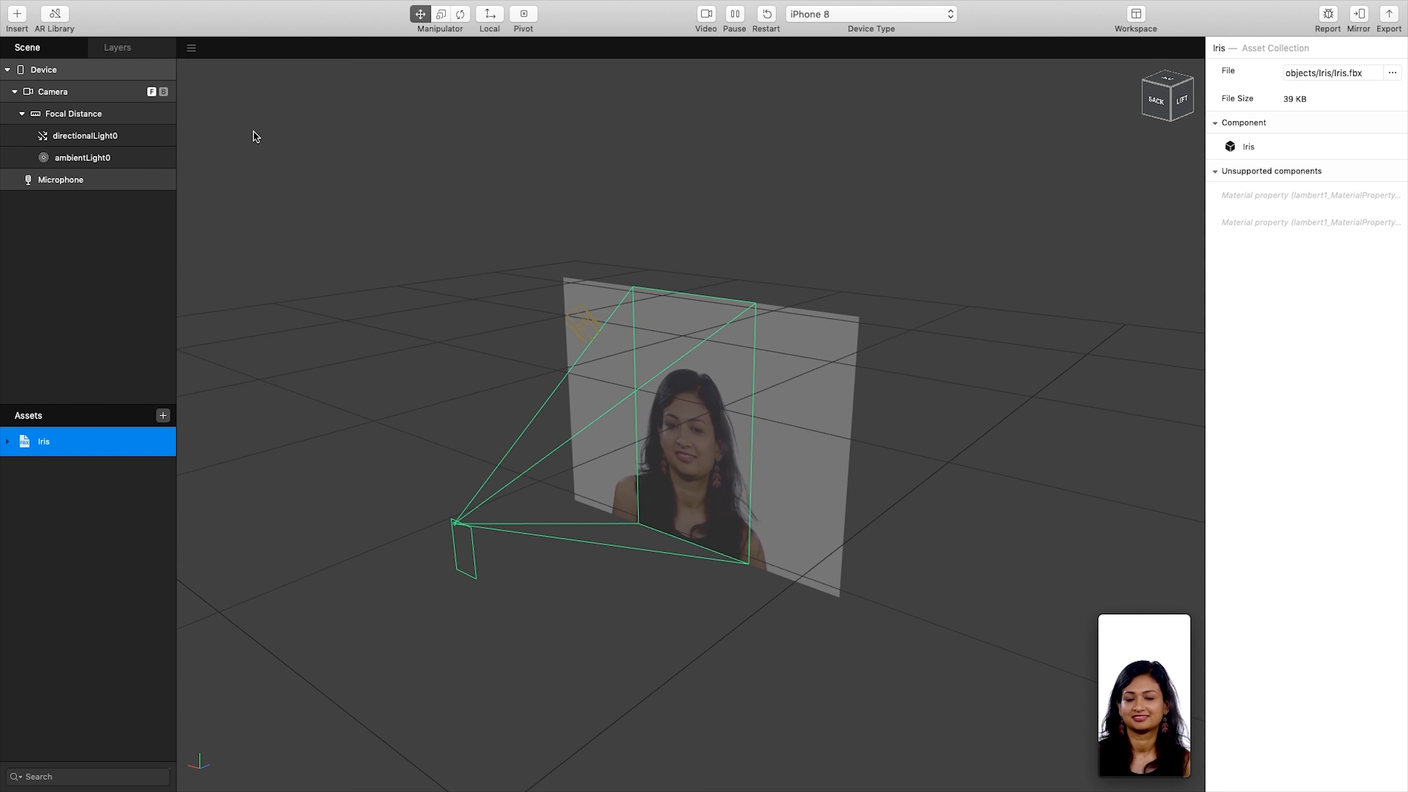
Step: Insert a Face Tracker into the scene and place the Iris asset under it as a child object
left_click(17, 14)
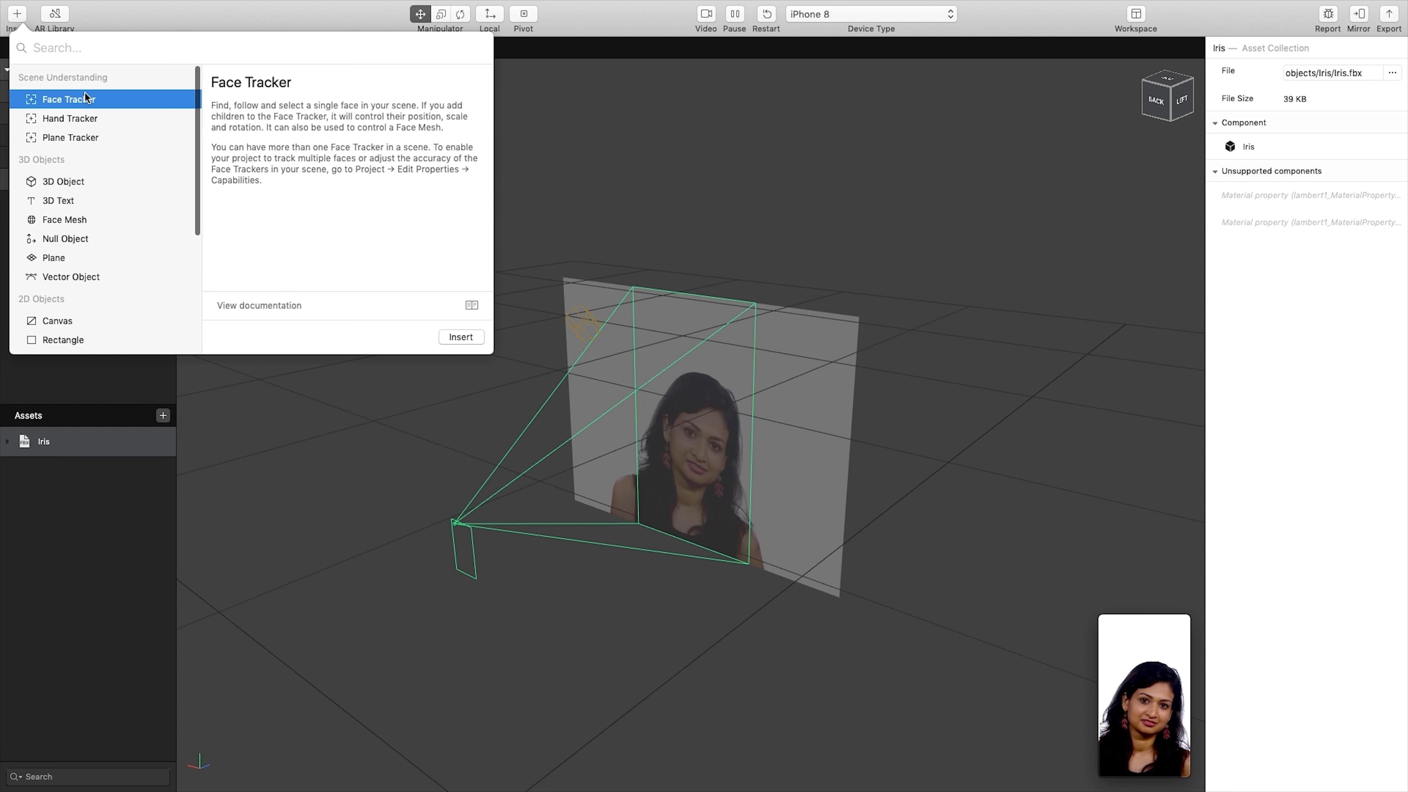
left_click(461, 336)
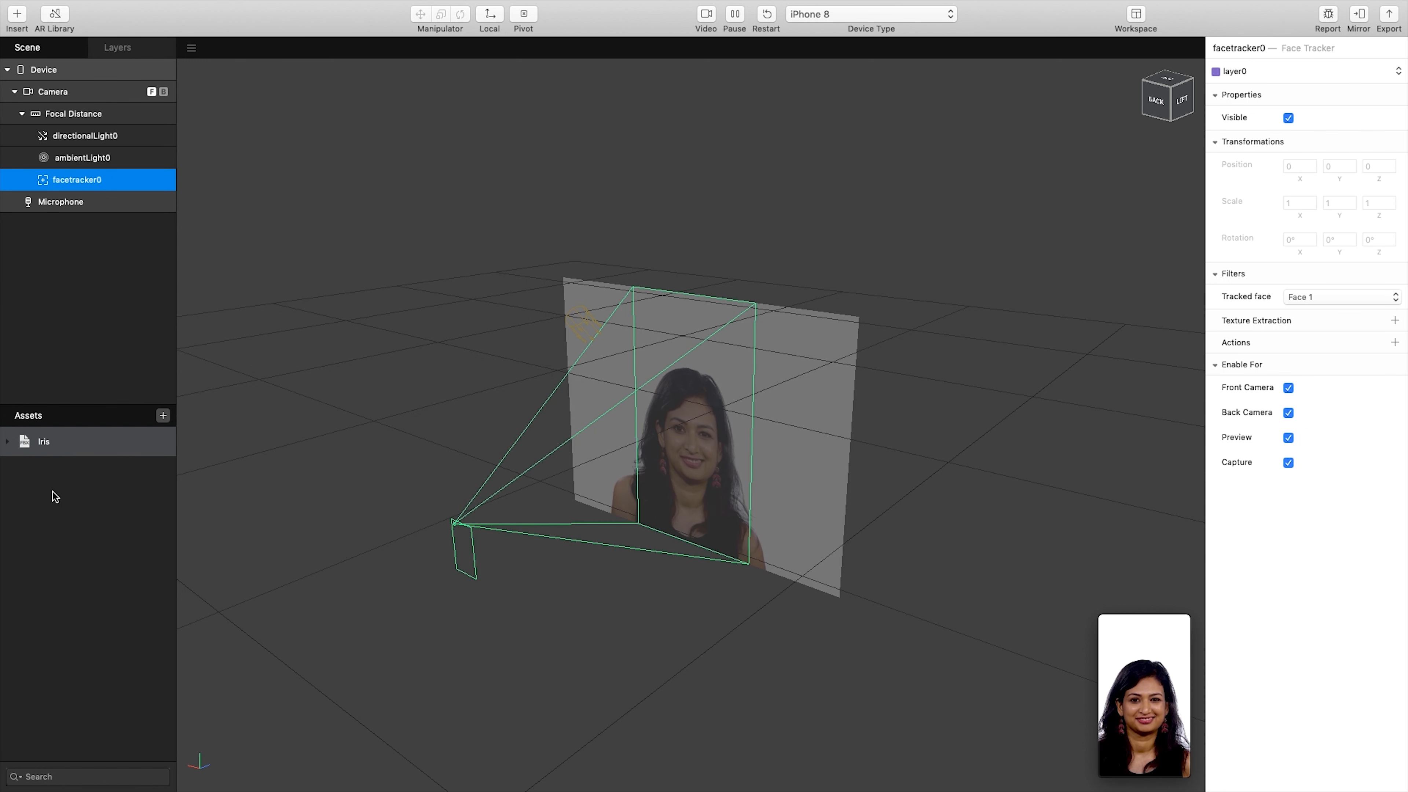
left_click(59, 472)
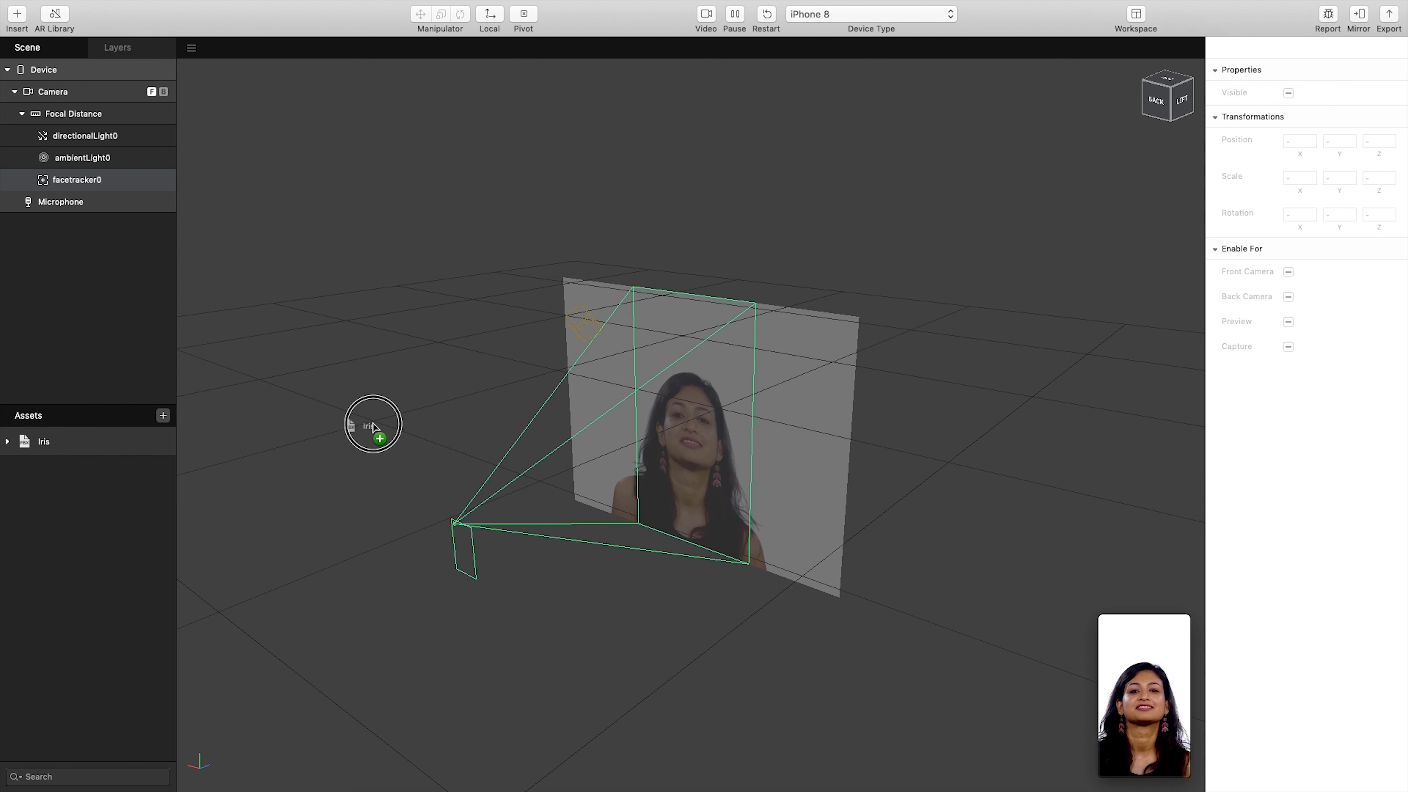
left_click_drag(373, 426, 86, 186)
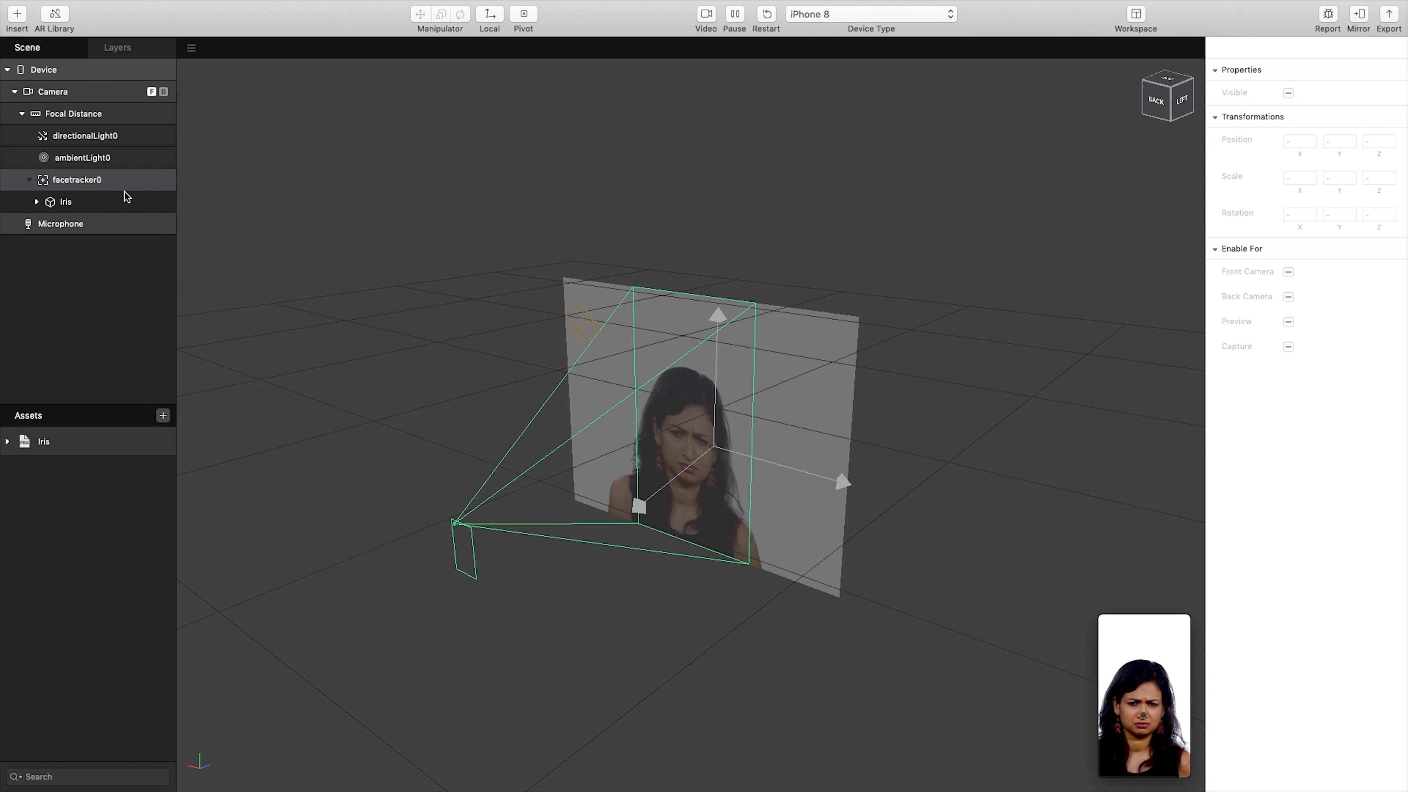
Step: Open the simulator preview in its larger window and enlarge it further to show the face clearly
left_click(1105, 680)
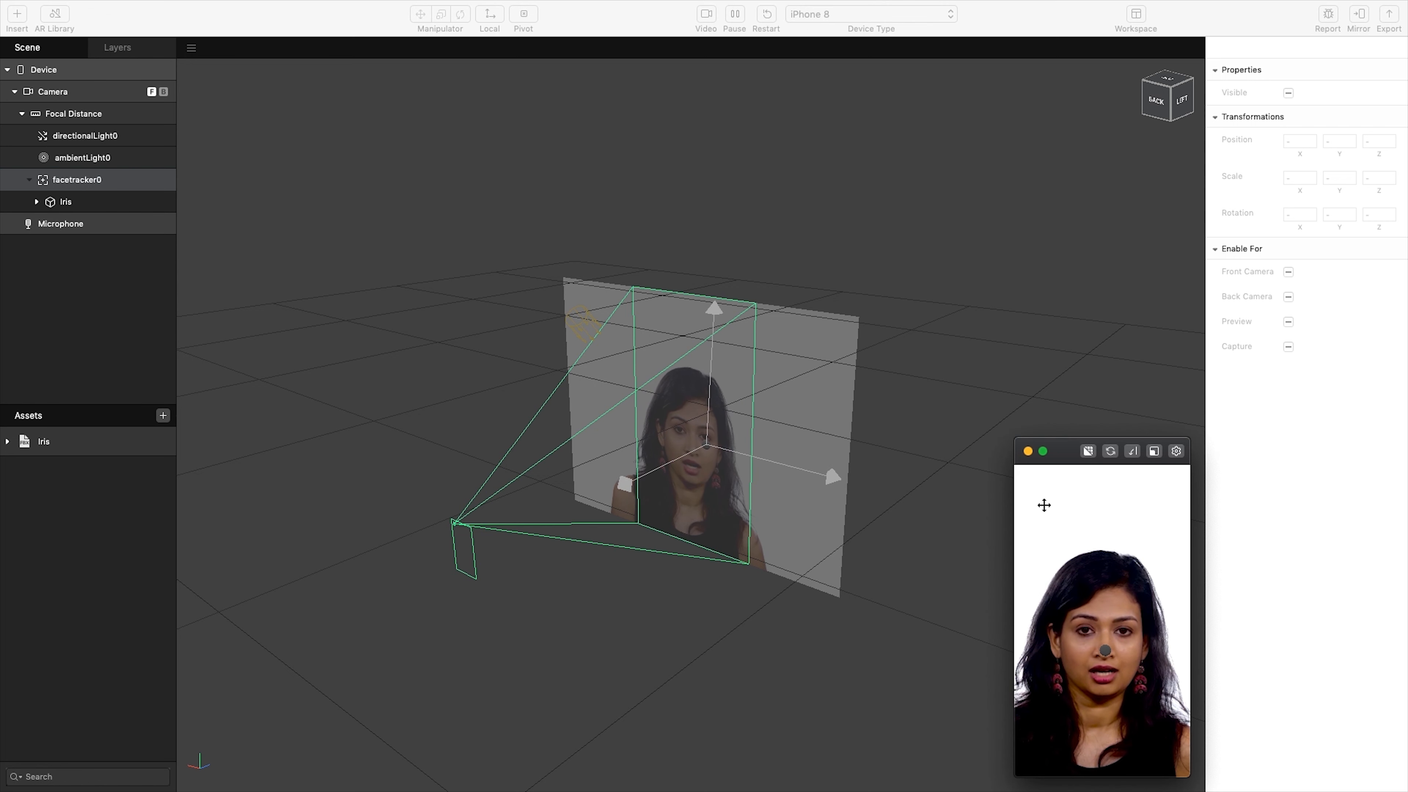
left_click_drag(1014, 439, 931, 288)
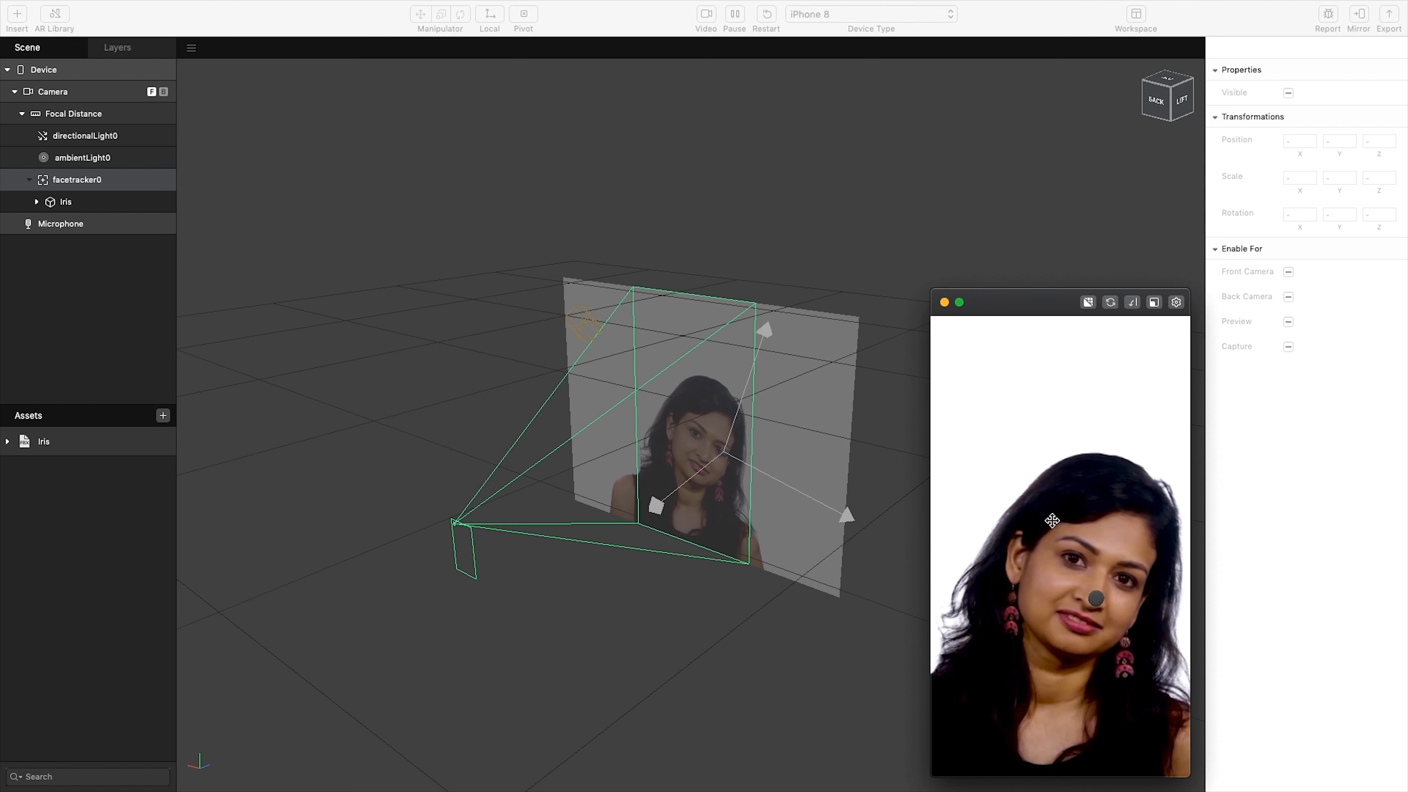
left_click(1175, 23)
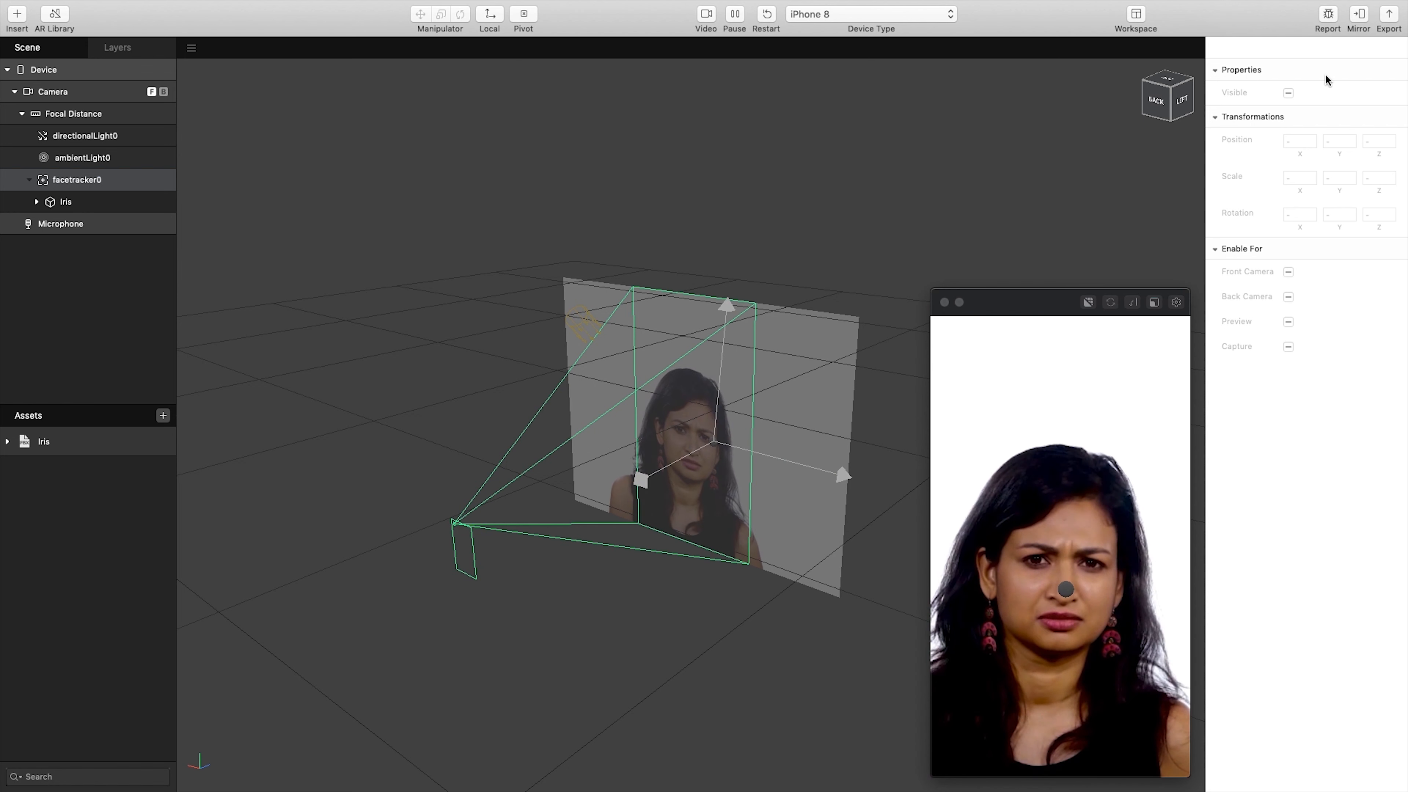
Step: Create a Face Tracker (Producer) patch from facetracker0 and reposition its group to leave space for further patches
left_click(92, 187)
left_click(105, 205)
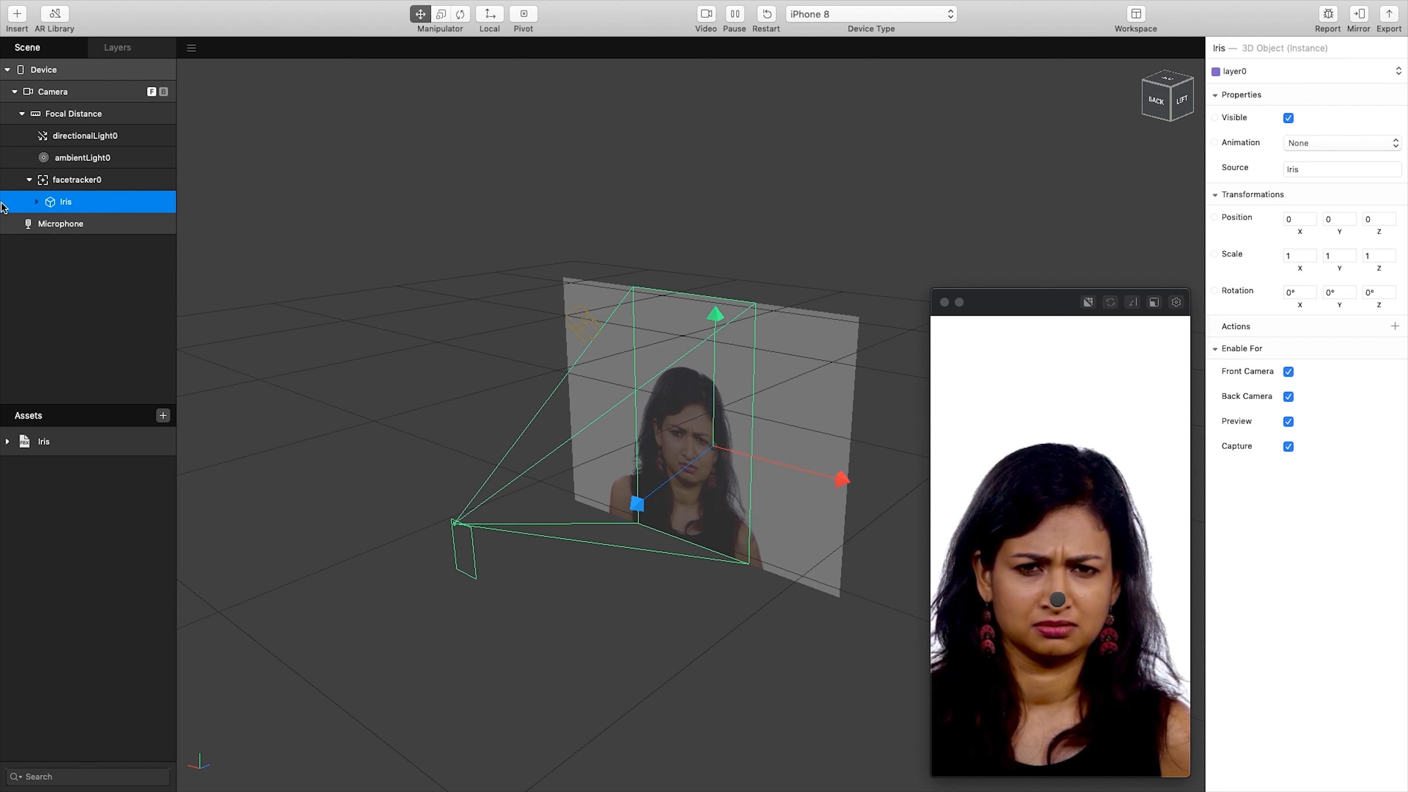
left_click(76, 180)
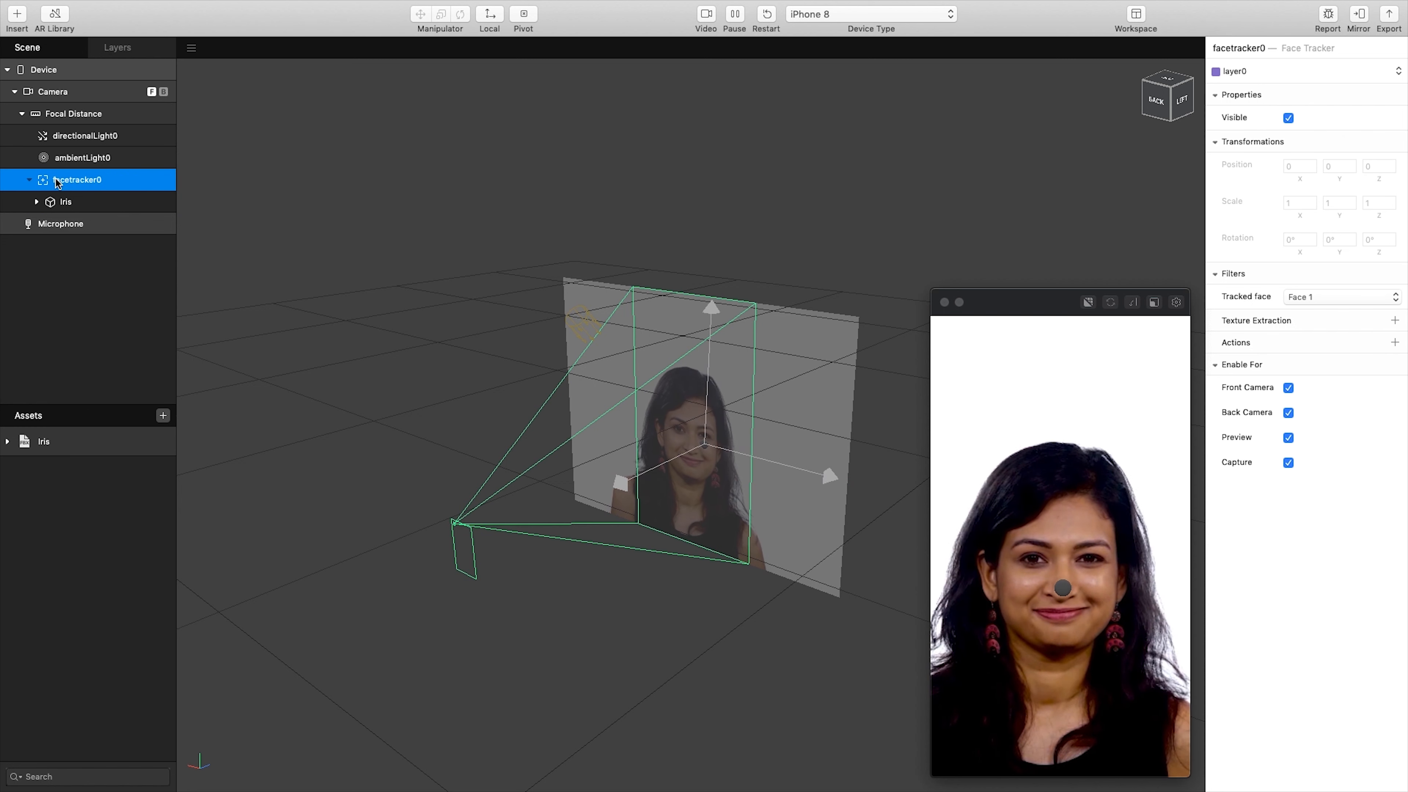
left_click(1395, 342)
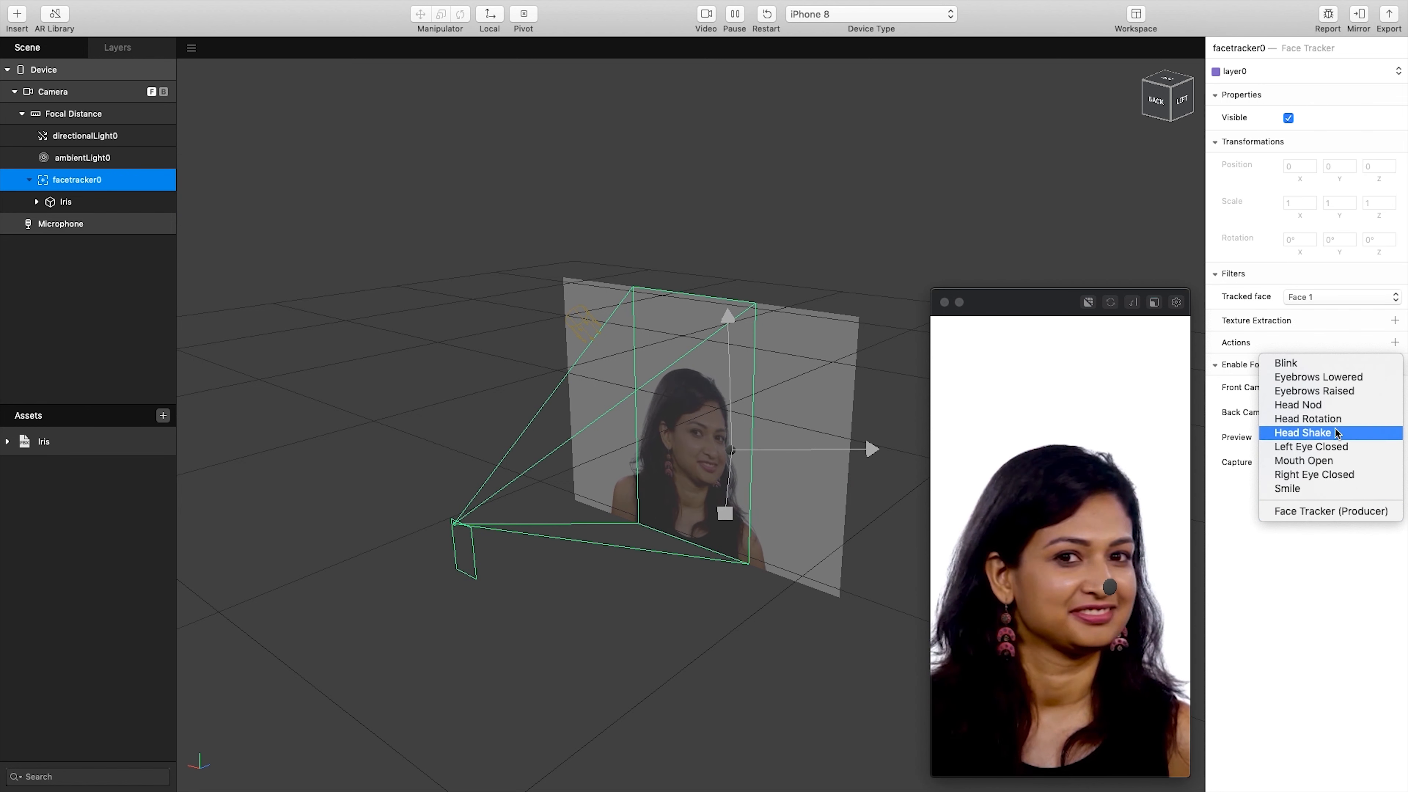
left_click(1312, 511)
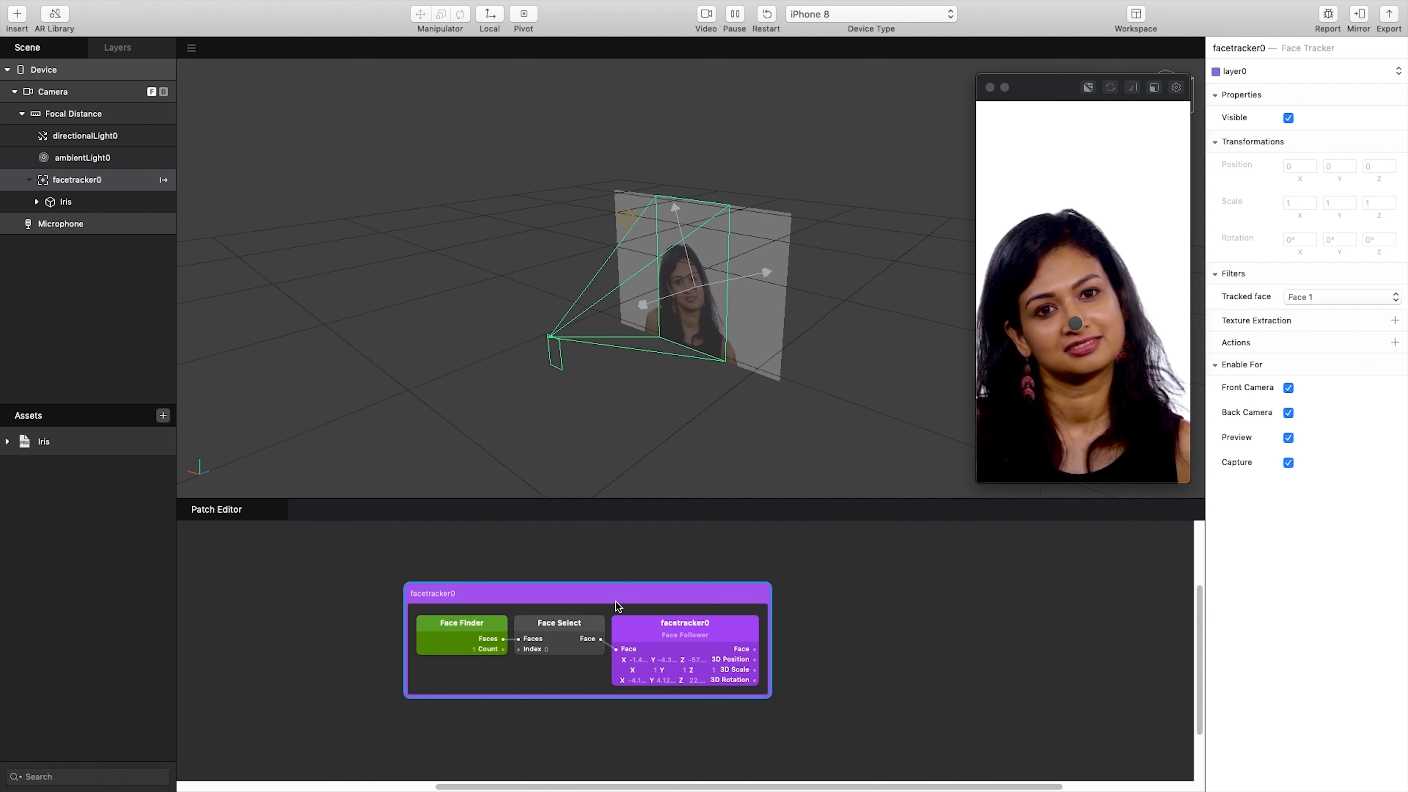
left_click_drag(567, 589, 421, 579)
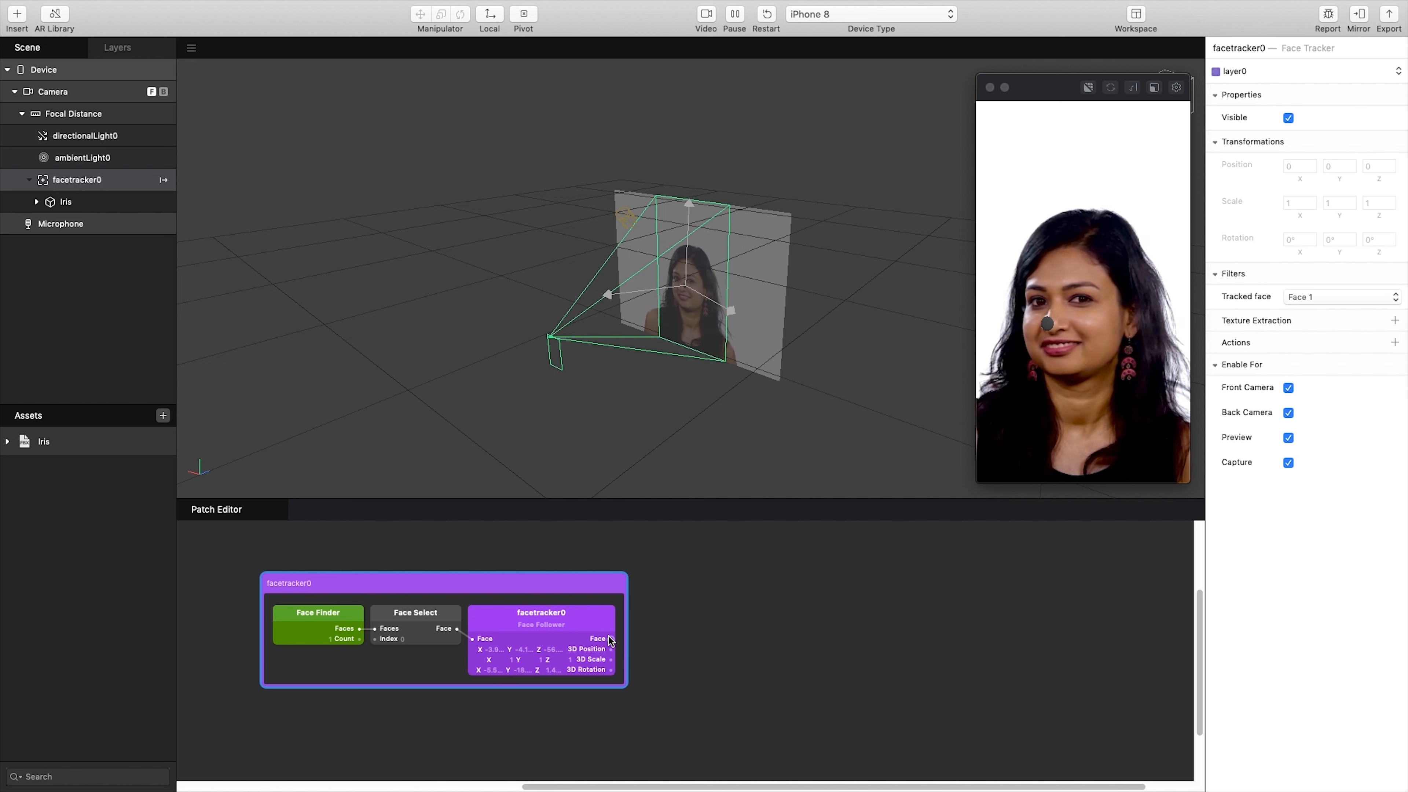
Step: Add an Eyeball patch connected to the face tracker's Face output and align it beside the face tracker group
left_click_drag(602, 645, 740, 588)
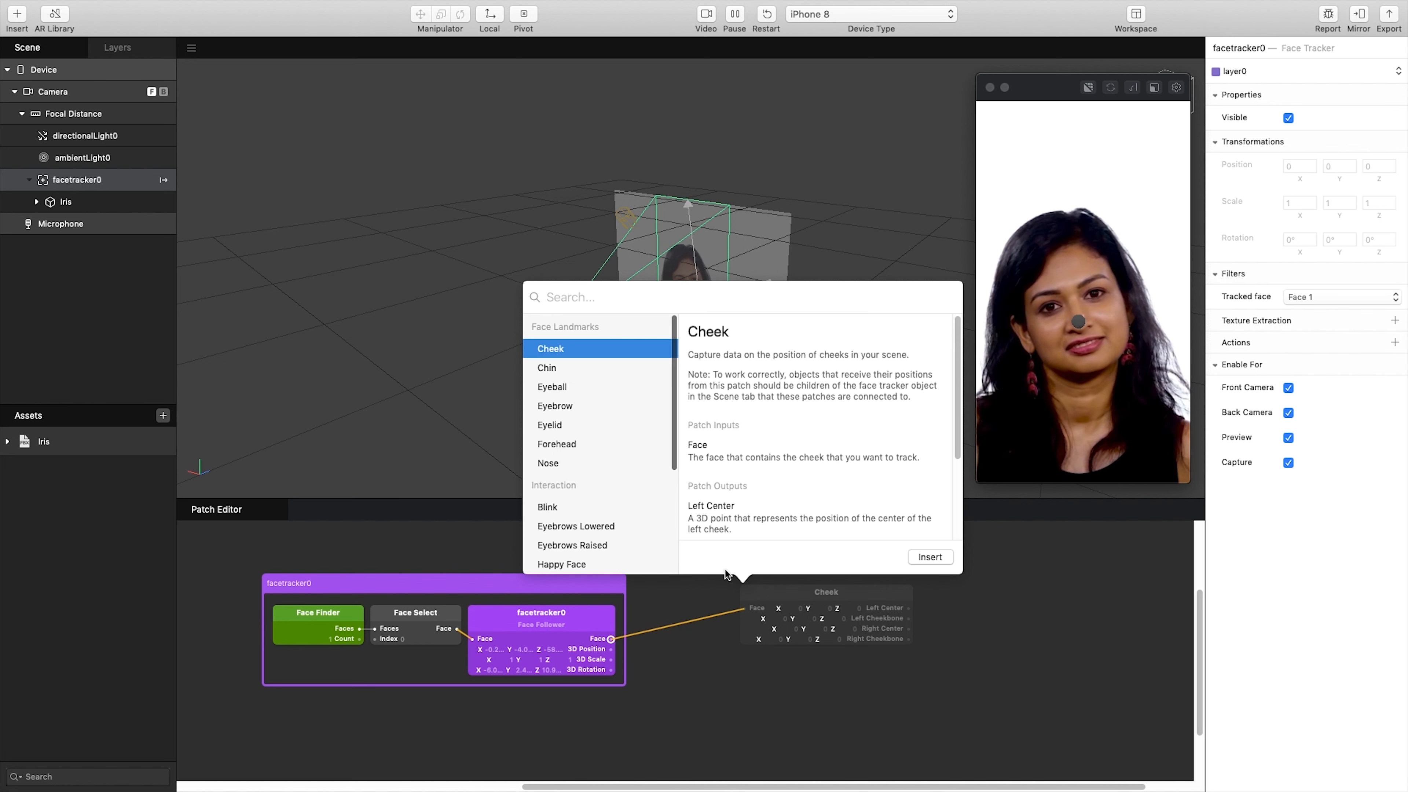
left_click(552, 386)
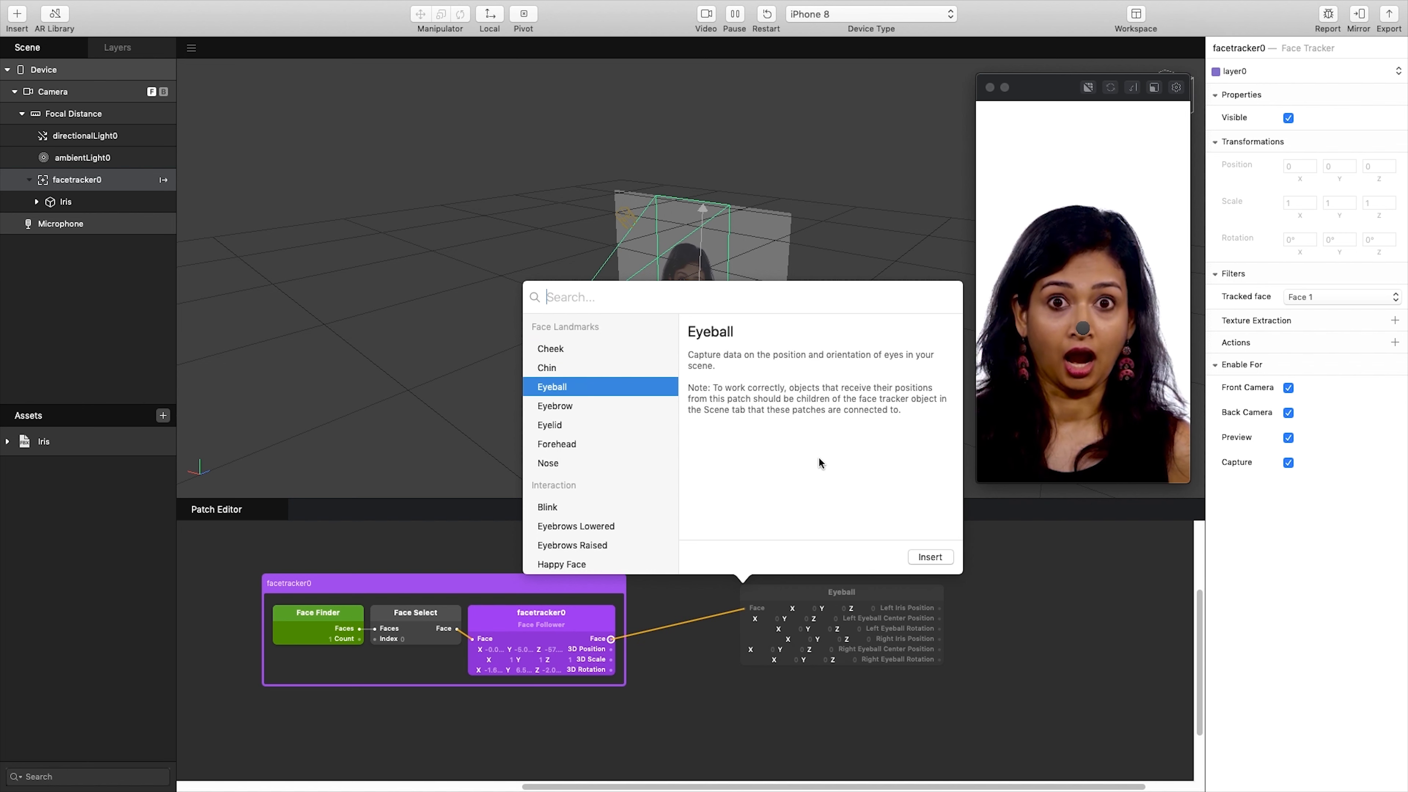
left_click(933, 556)
left_click(775, 597)
left_click_drag(775, 597, 754, 622)
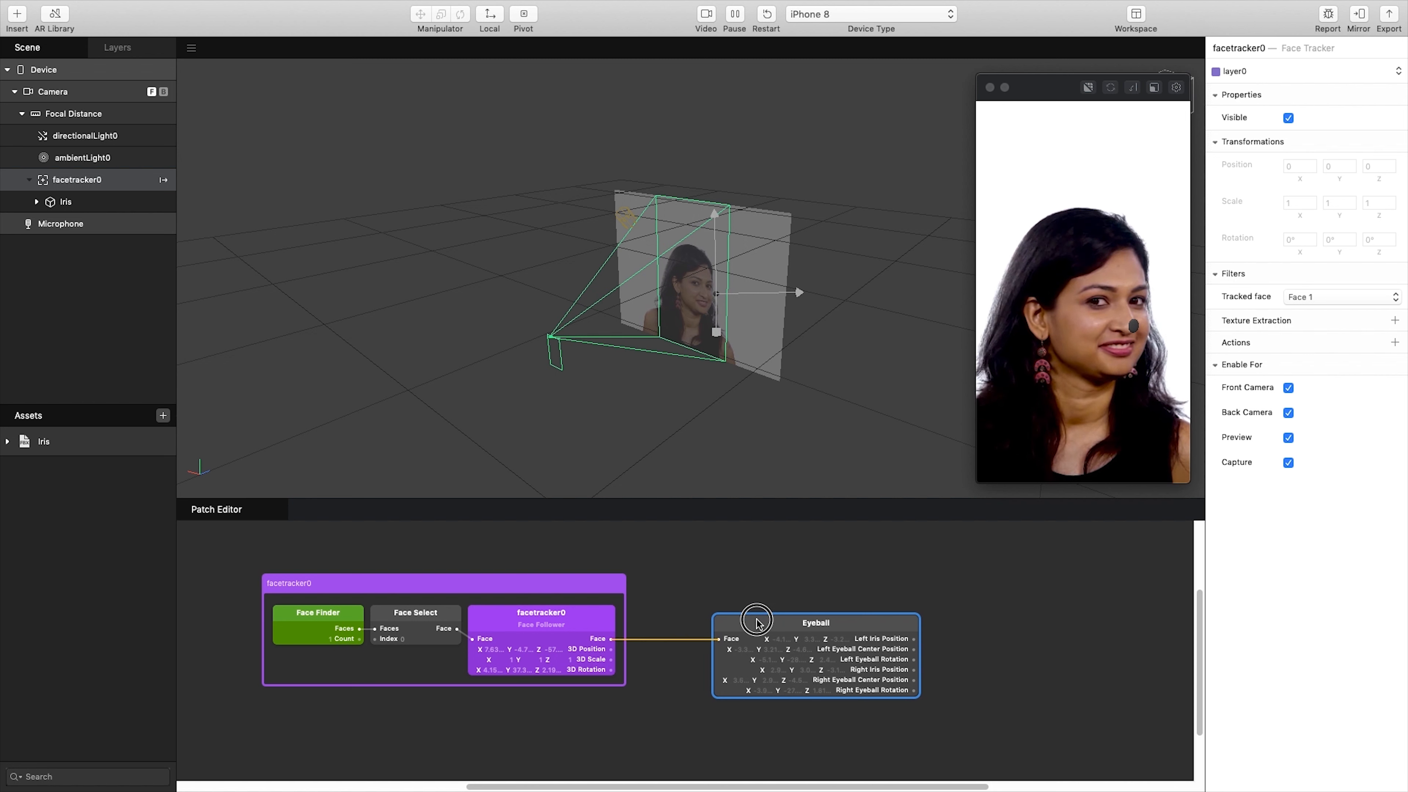
left_click(763, 586)
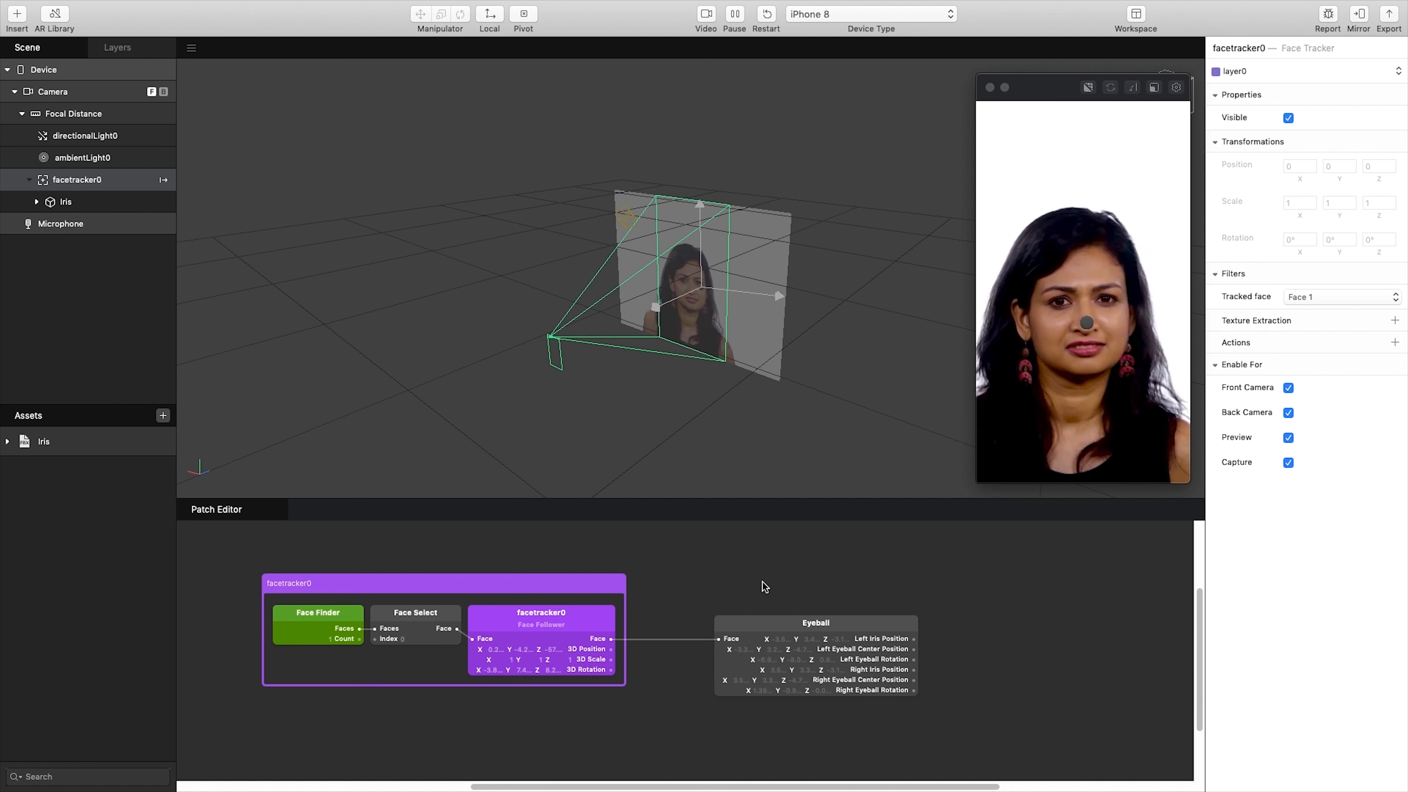
Step: Create Position and Rotation patches for the Iris object
left_click(87, 206)
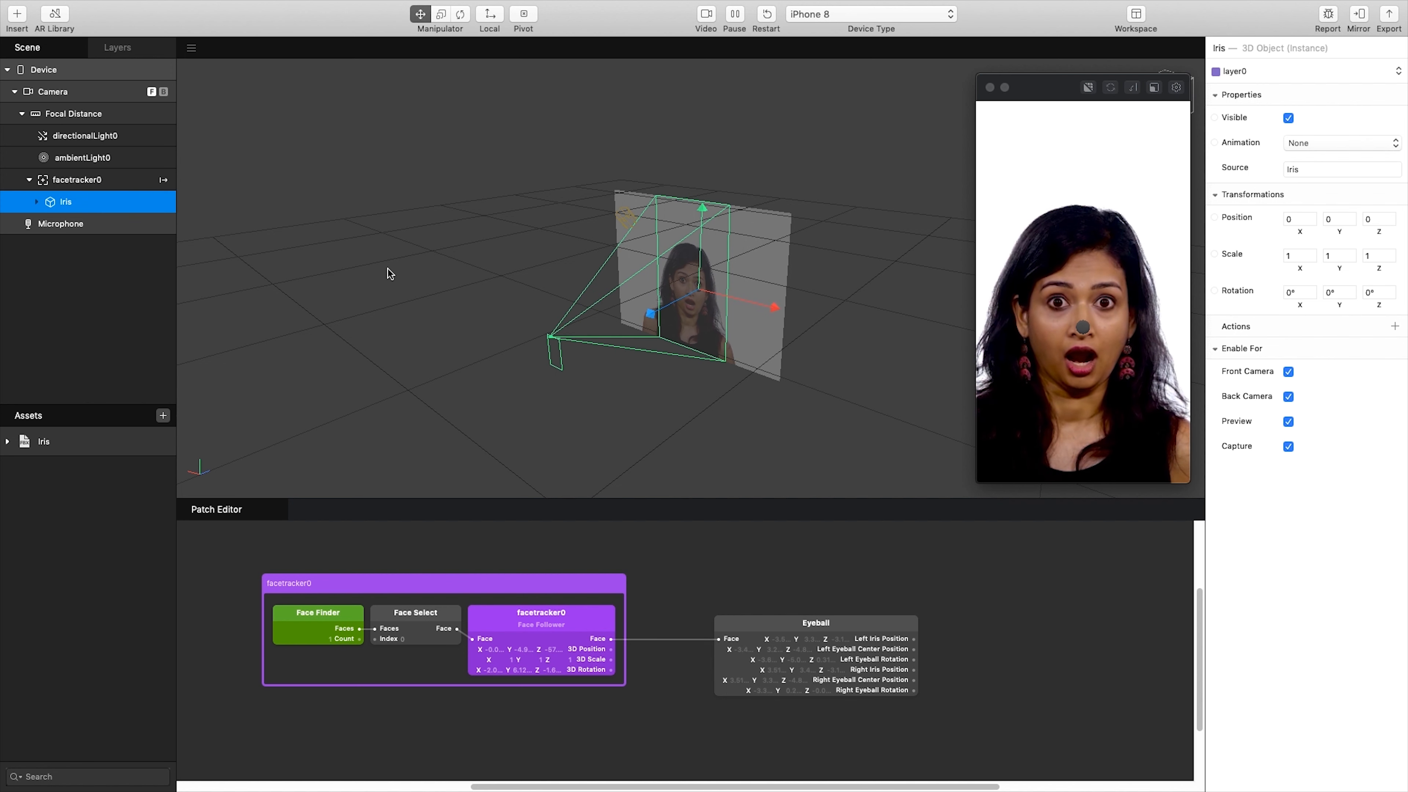
left_click(1214, 216)
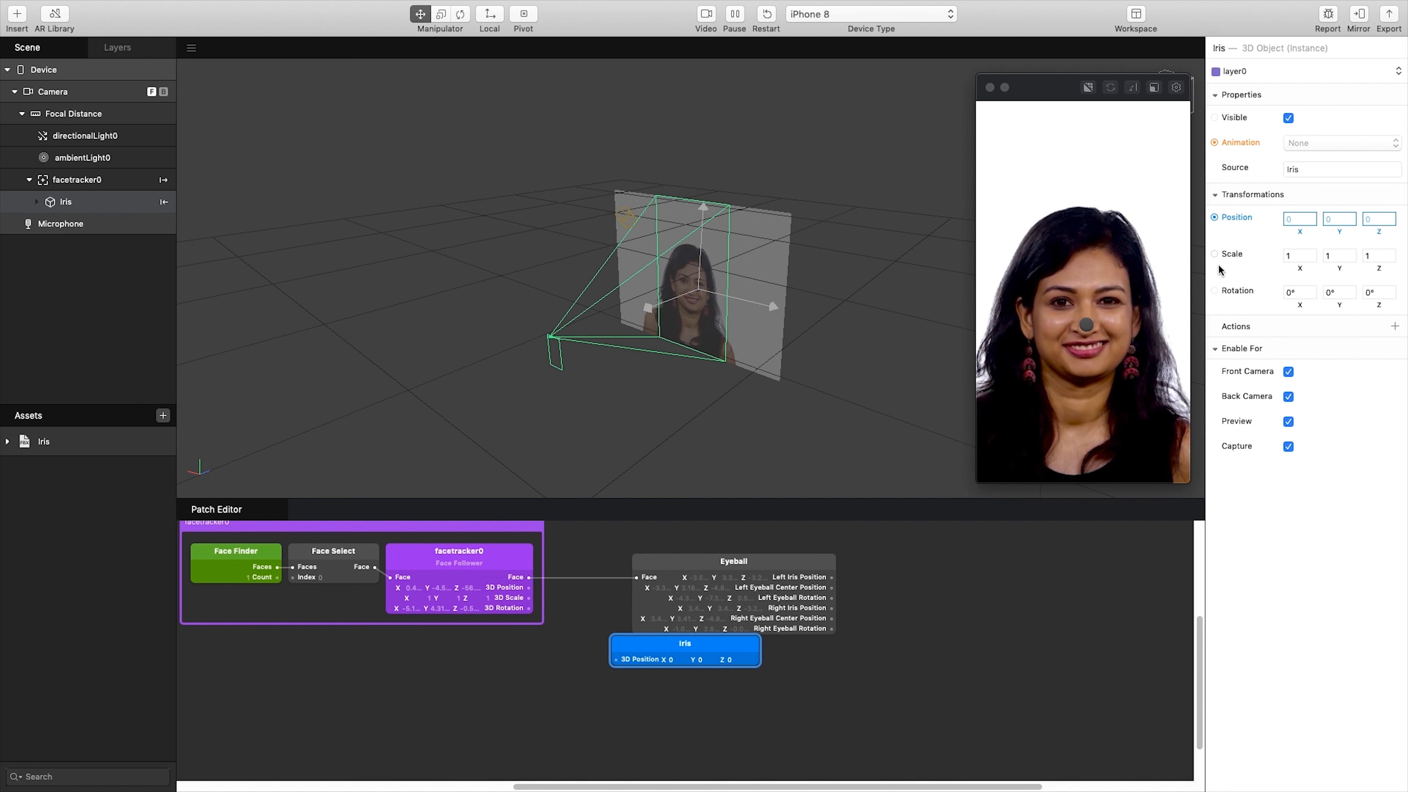
left_click(1214, 291)
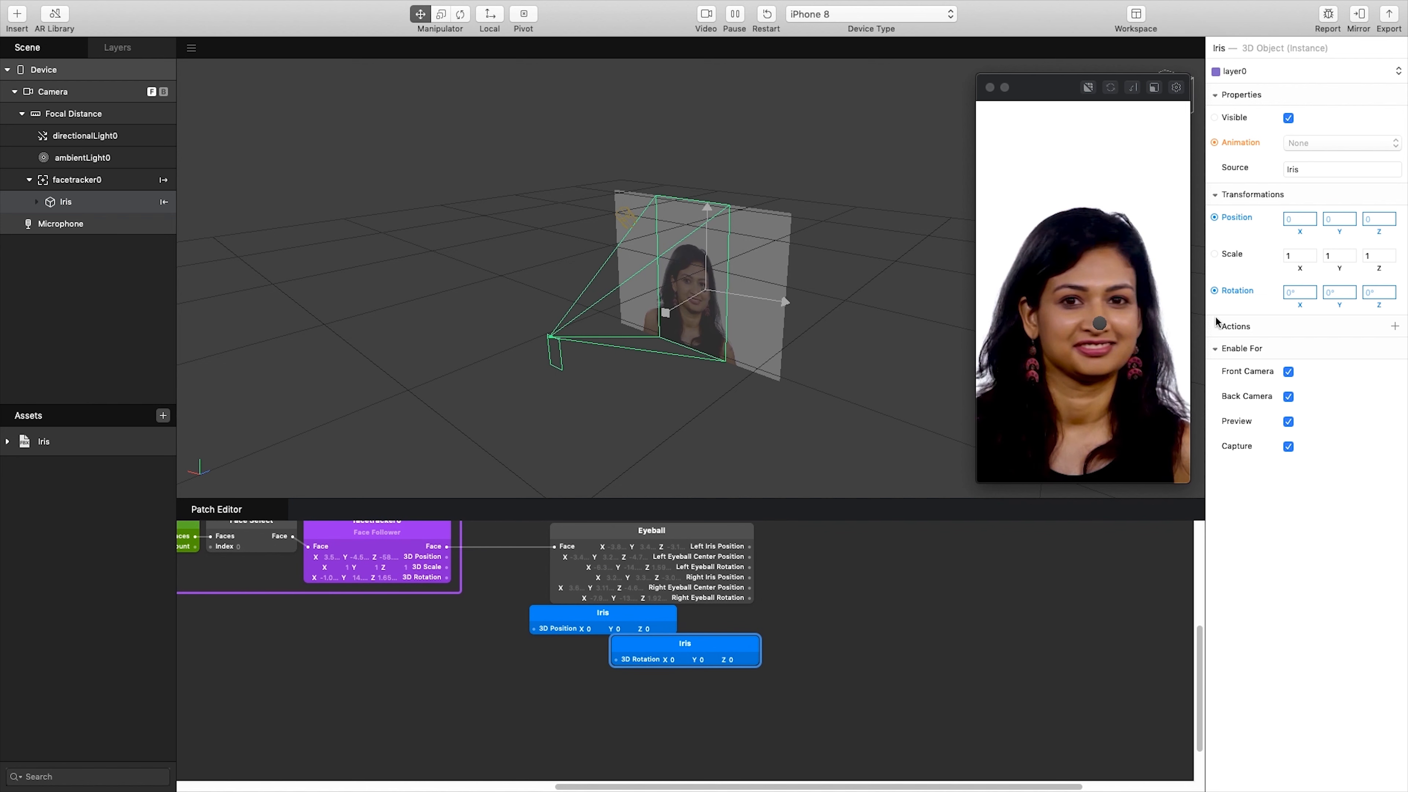
Step: Connect the Eyeball patch's Left Iris Position to the Iris 3D Position and Left Eyeball Rotation to the Iris 3D Rotation
left_click(660, 615)
left_click_drag(659, 616, 937, 539)
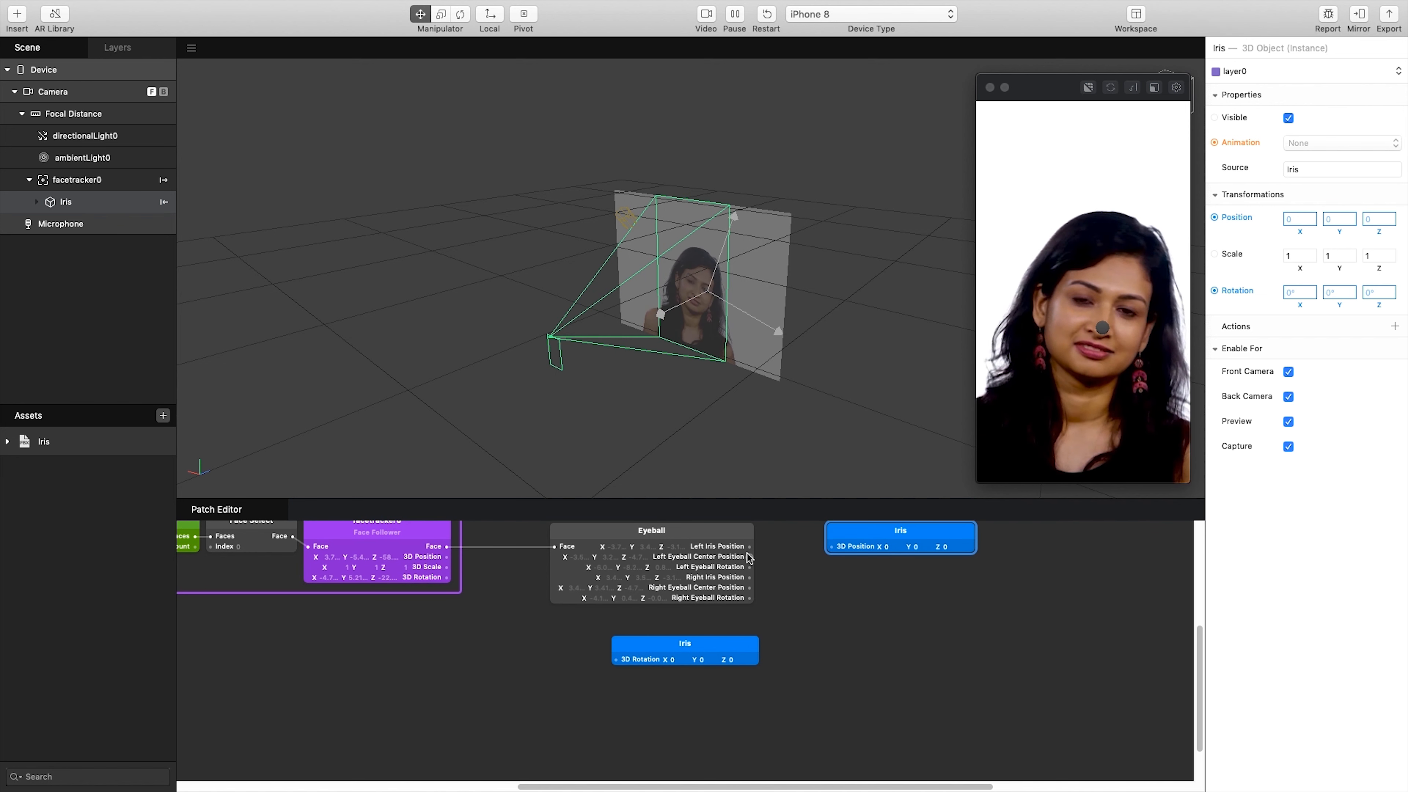
left_click_drag(749, 547, 831, 546)
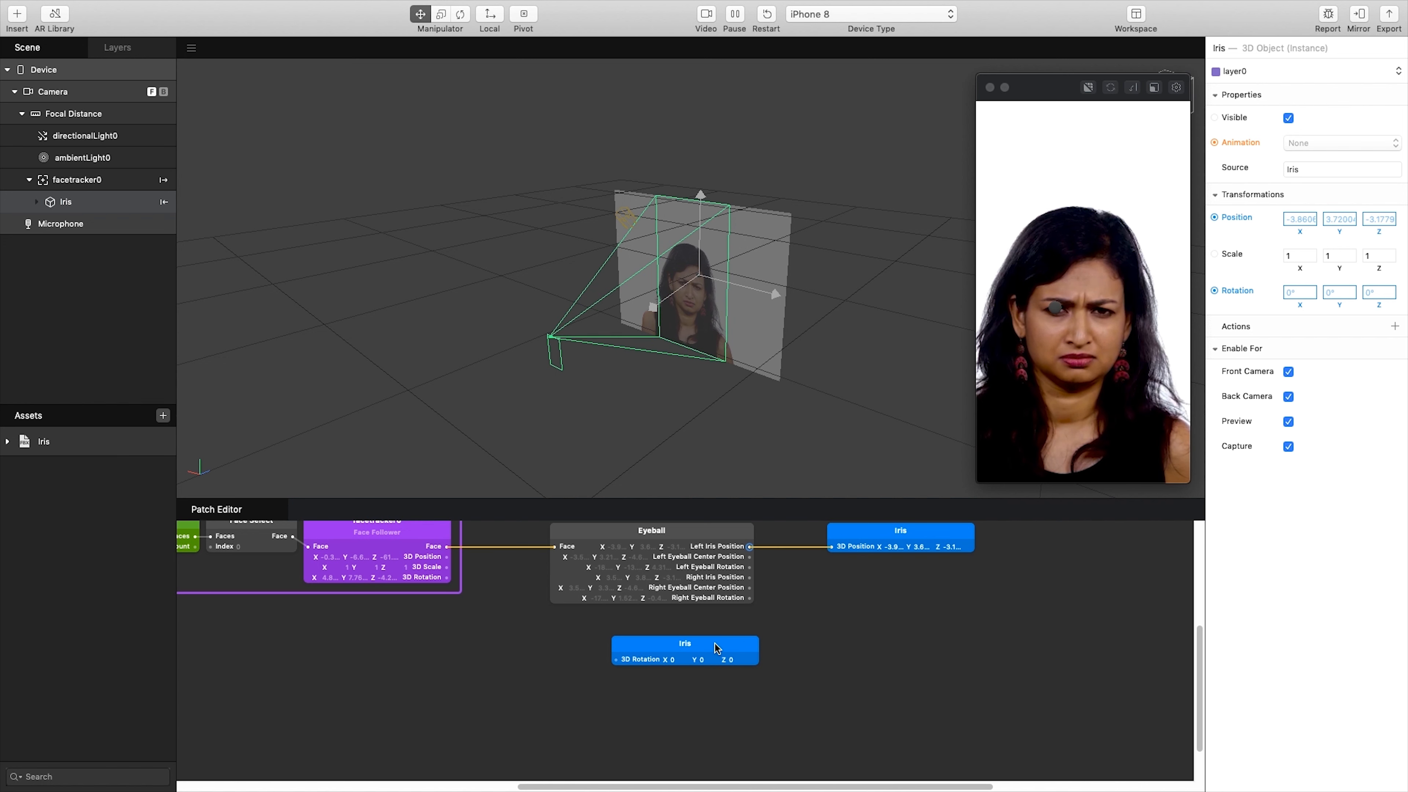
left_click_drag(684, 643, 906, 572)
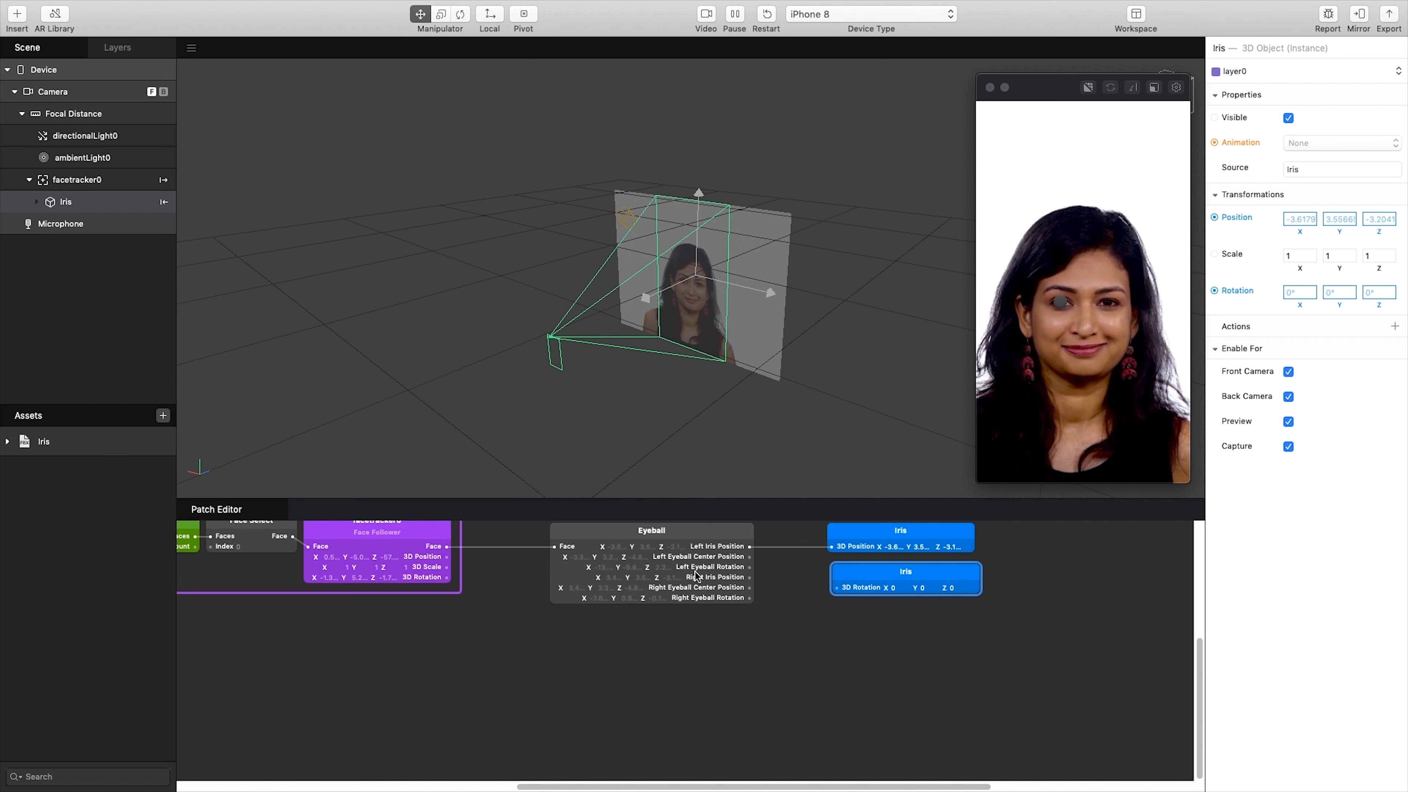
left_click_drag(749, 567, 837, 589)
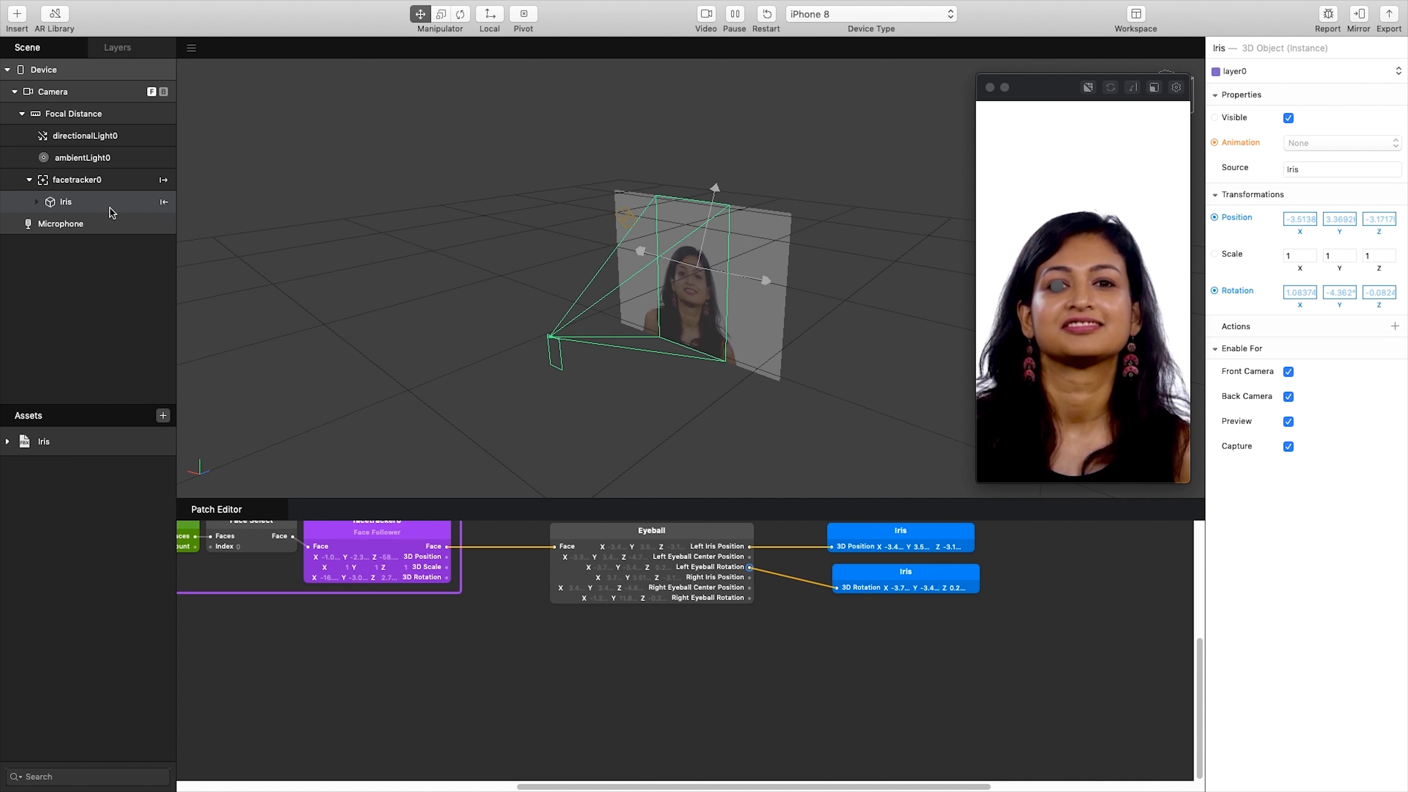
Step: Insert a Face Mesh under facetracker0 and assign it a new material
left_click(77, 182)
right_click(77, 183)
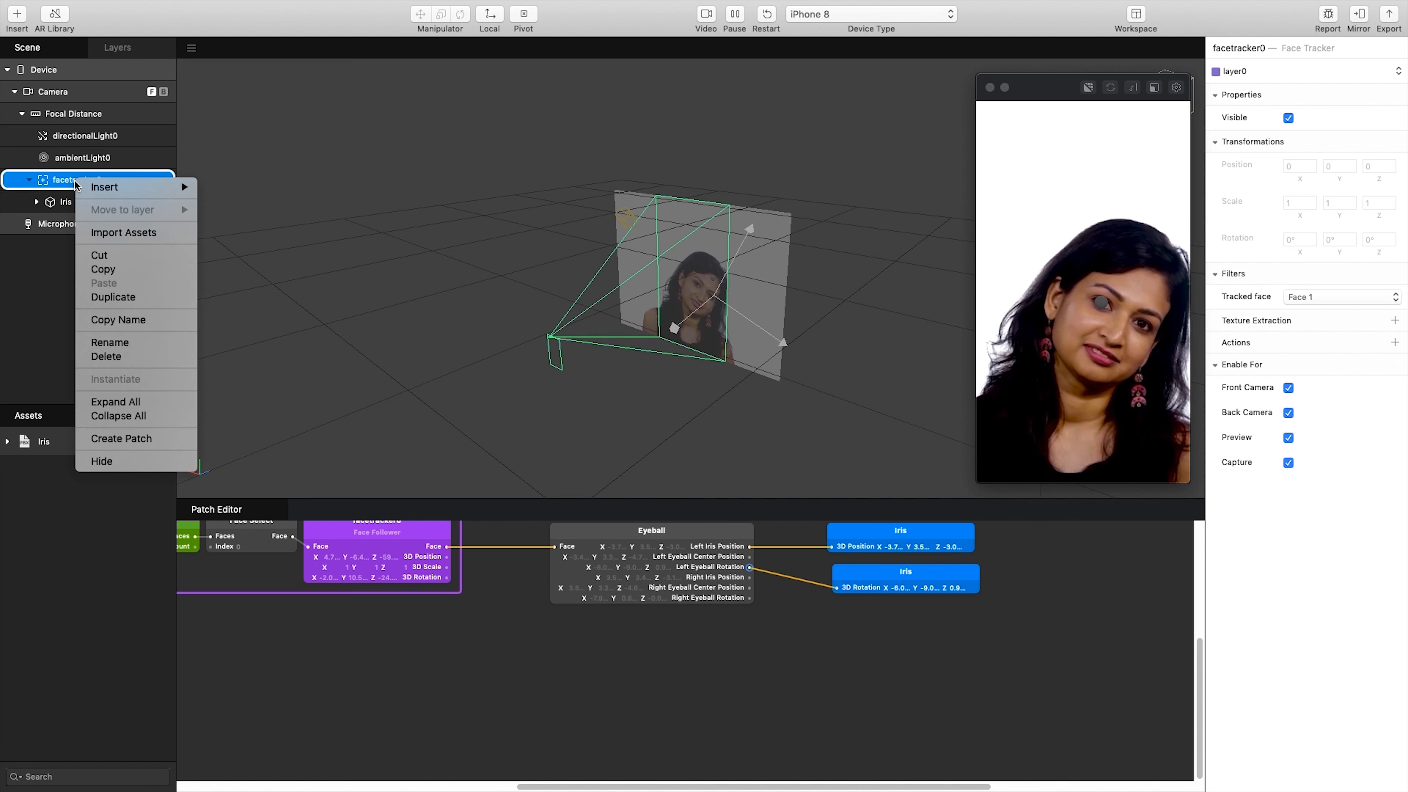
mouse_move(133, 187)
left_click(277, 281)
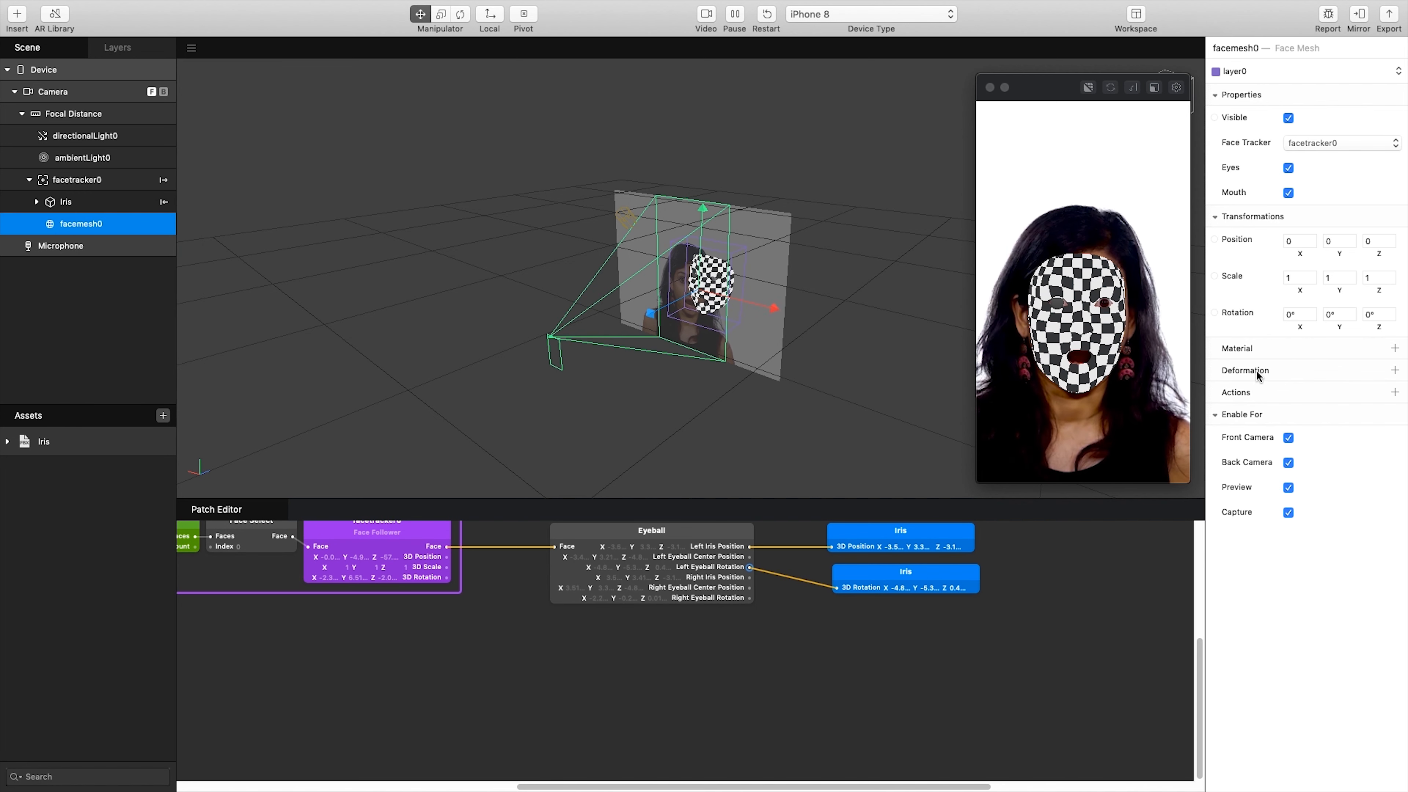
left_click(1394, 348)
left_click(1339, 390)
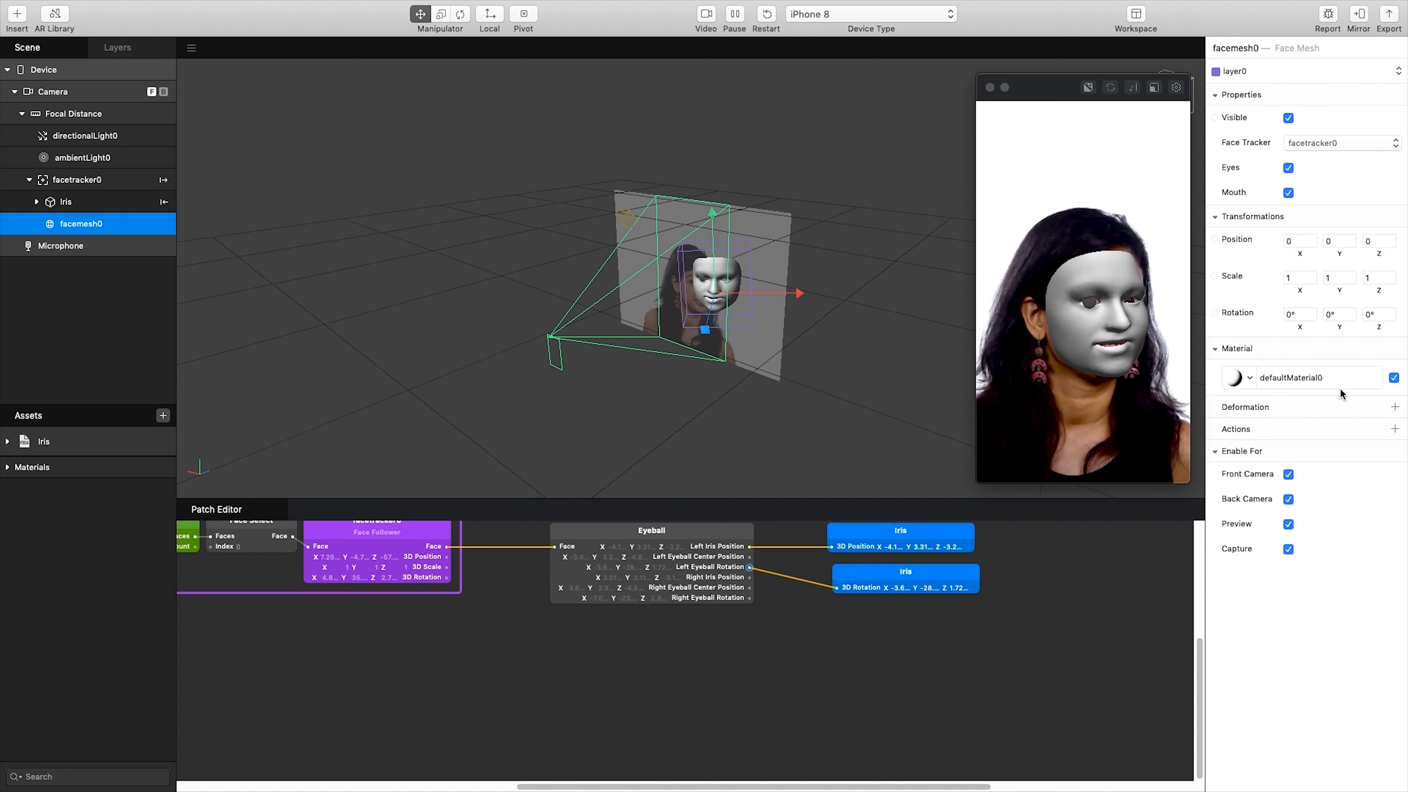
Step: Rename the face mesh material to "invisible" and set its opacity to 0%
left_click(81, 505)
right_click(70, 496)
left_click(106, 590)
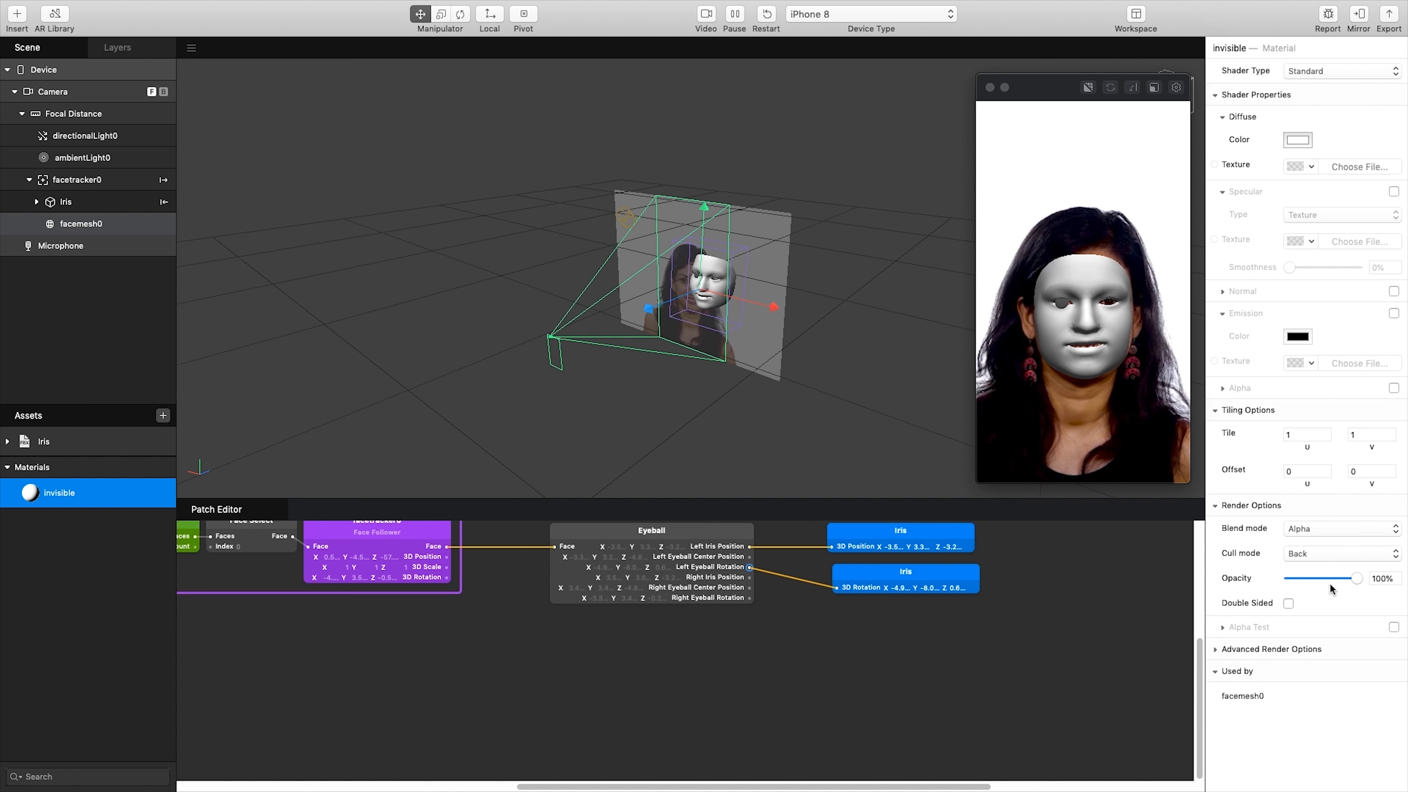
left_click(1357, 578)
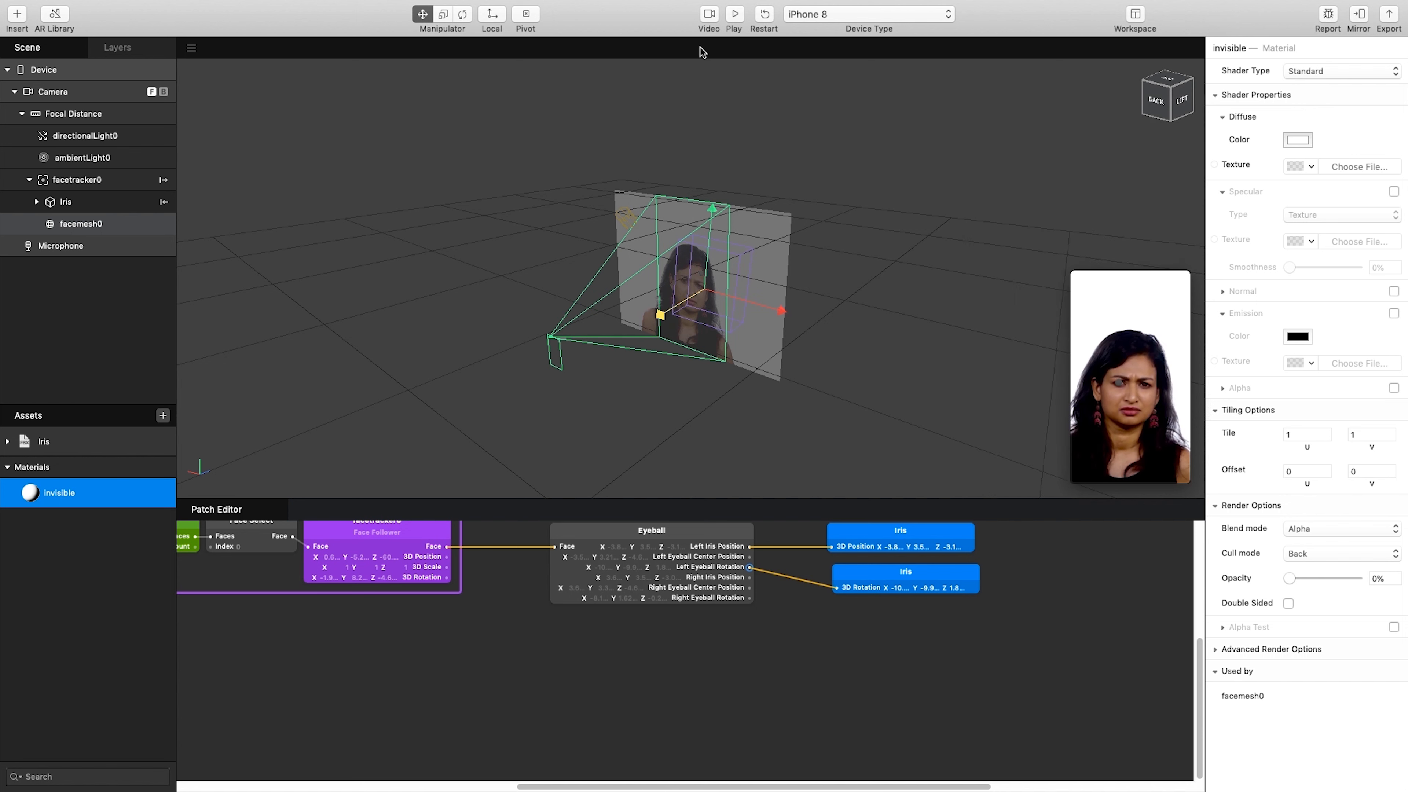
Step: Resume the preview video and enlarge the simulator to check the iris on the tracked eye
left_click(735, 13)
left_click(1119, 384)
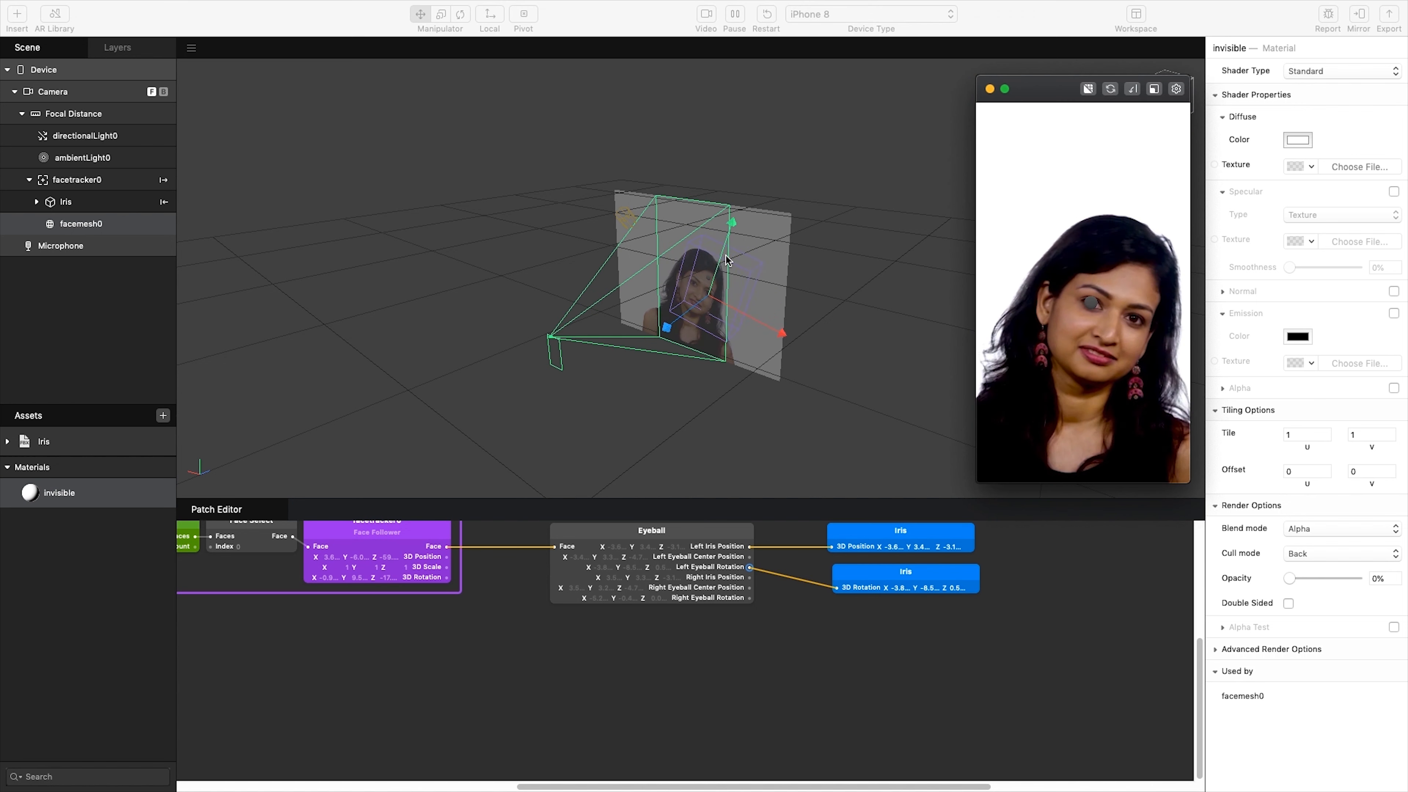
Step: Switch the preview to the FaceTime HD Camera (Built-in) and try moving the face mesh forward along Z to about 10.46
left_click(706, 12)
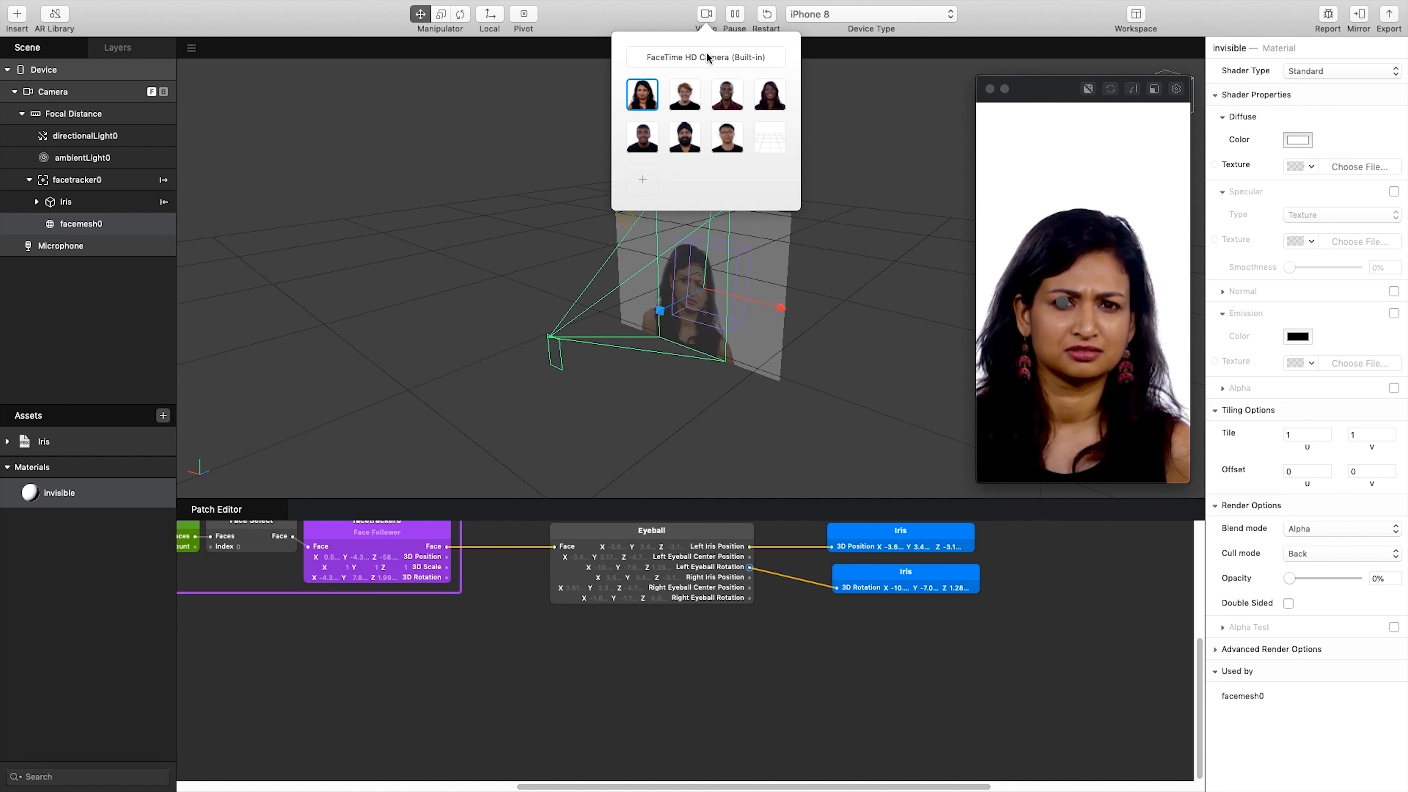
left_click(706, 58)
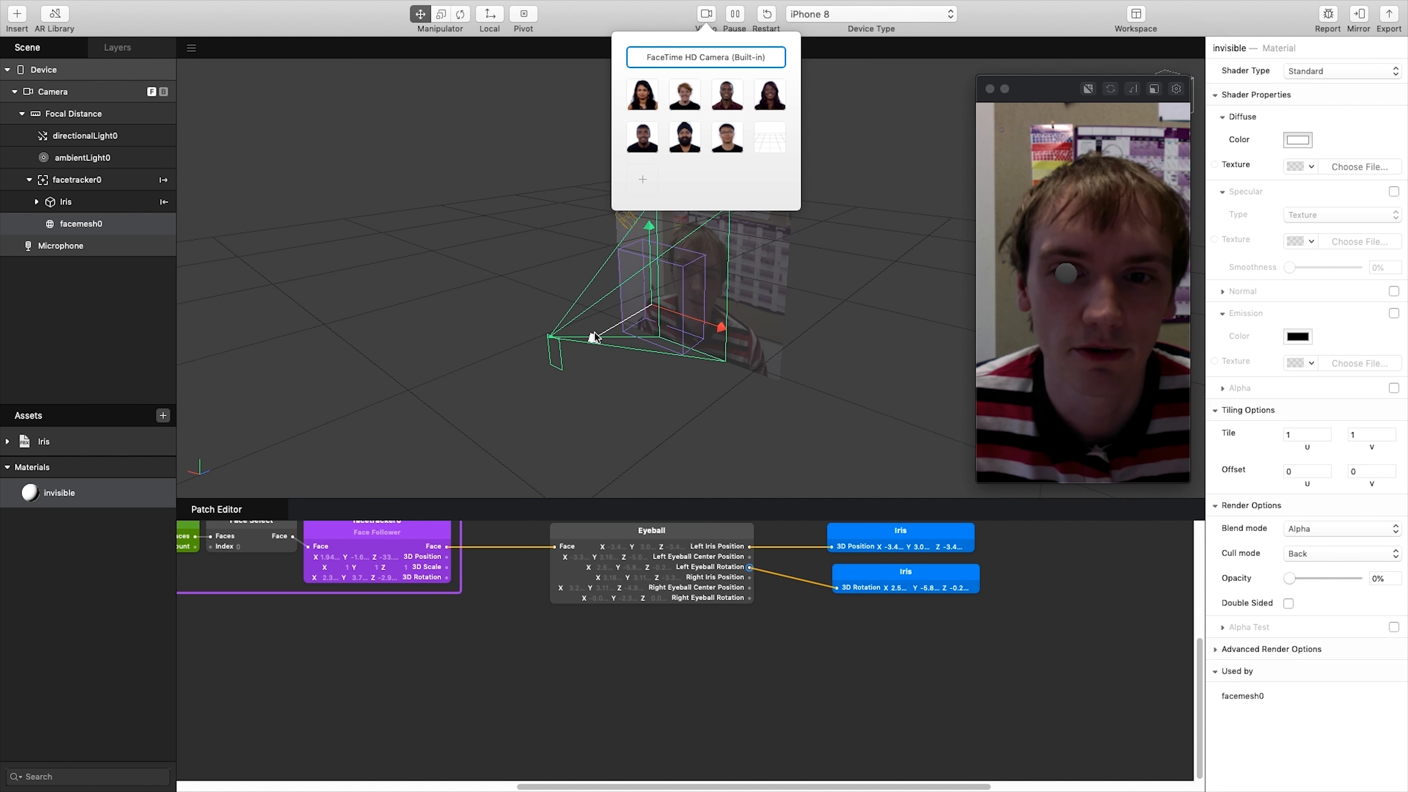
left_click(595, 338)
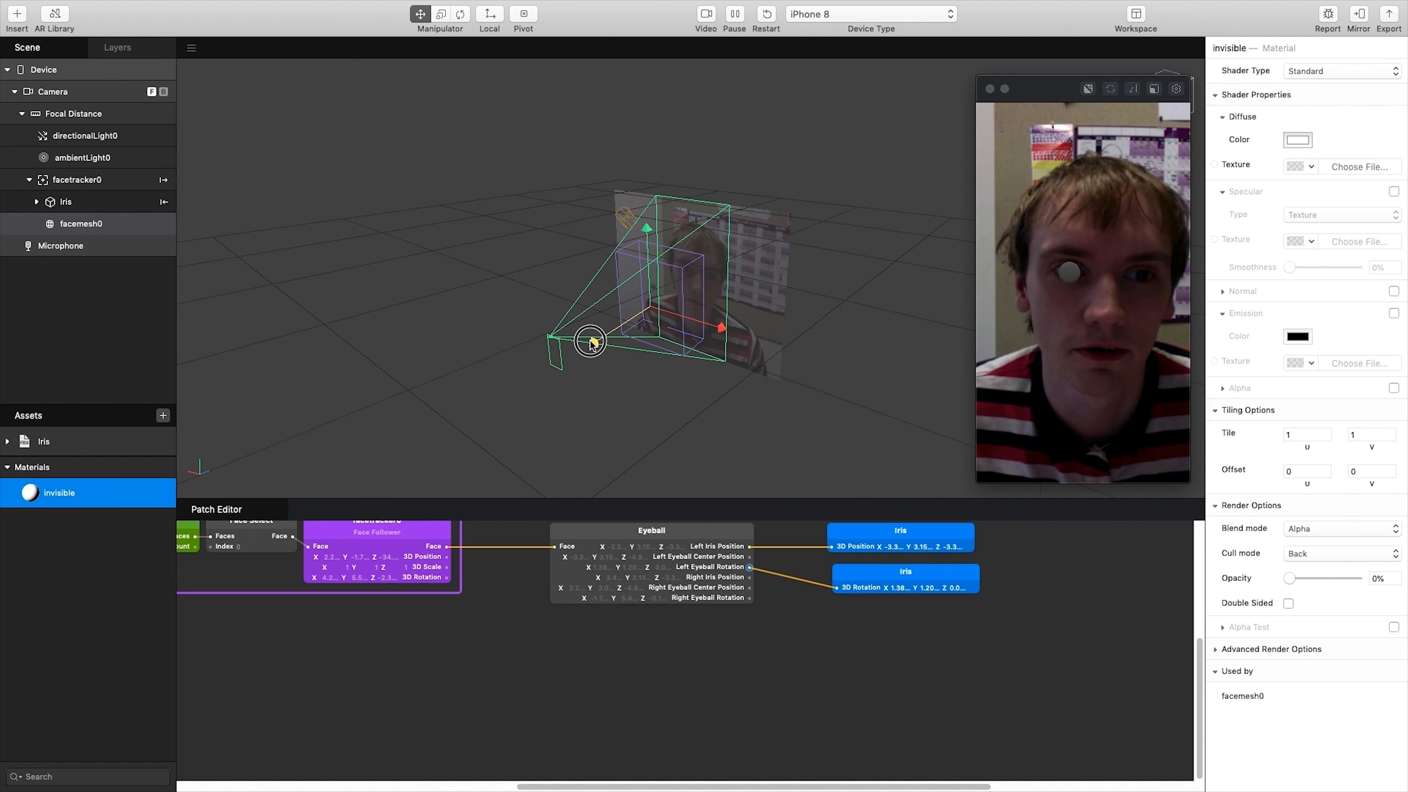
mouse_move(579, 350)
left_mouse_down()
mouse_move(614, 321)
mouse_move(586, 340)
left_mouse_up()
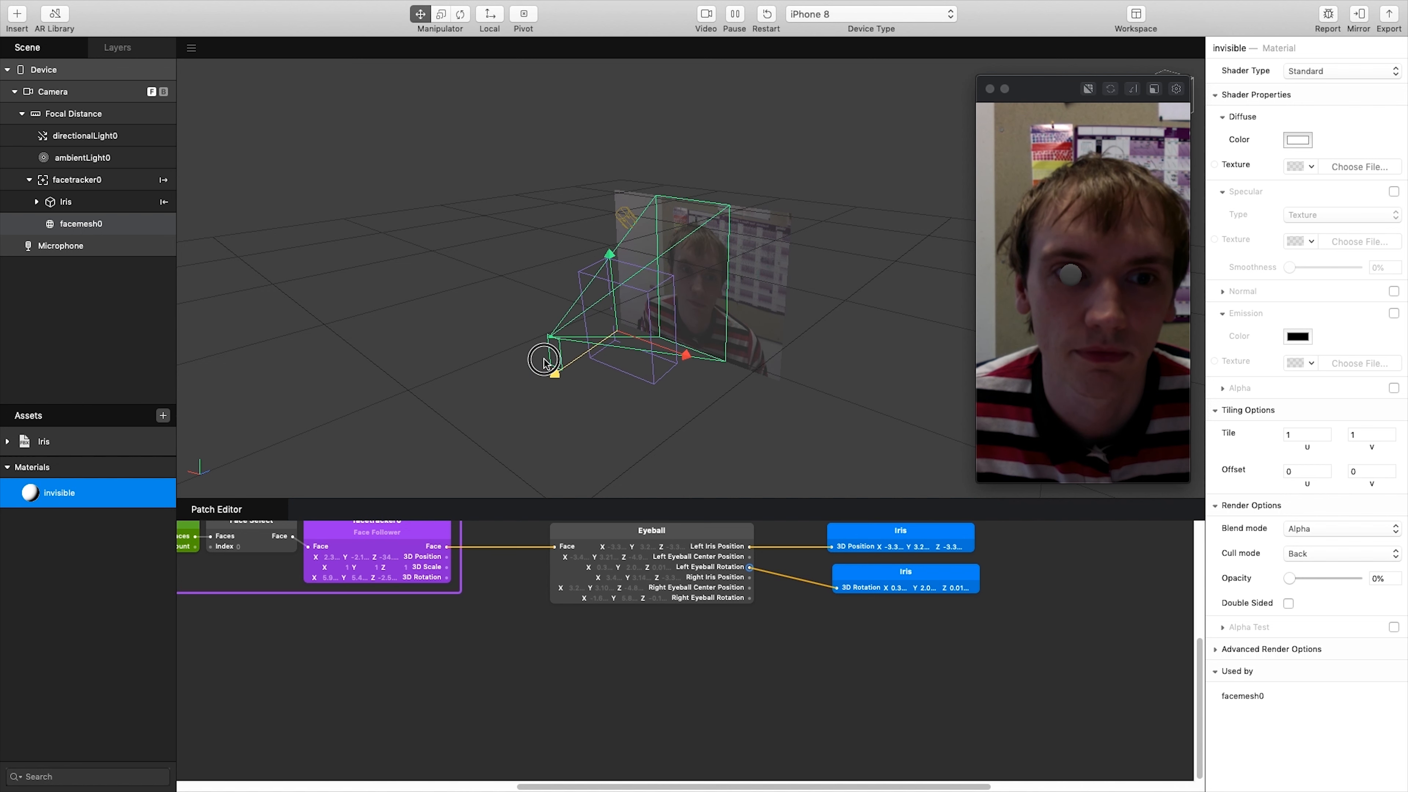
left_click_drag(544, 364, 568, 351)
Step: Place facemesh0 above Iris under facetracker0 and move it along its Z axis to about 1.24, checking against the enlarged simulator
left_click_drag(78, 222, 79, 181)
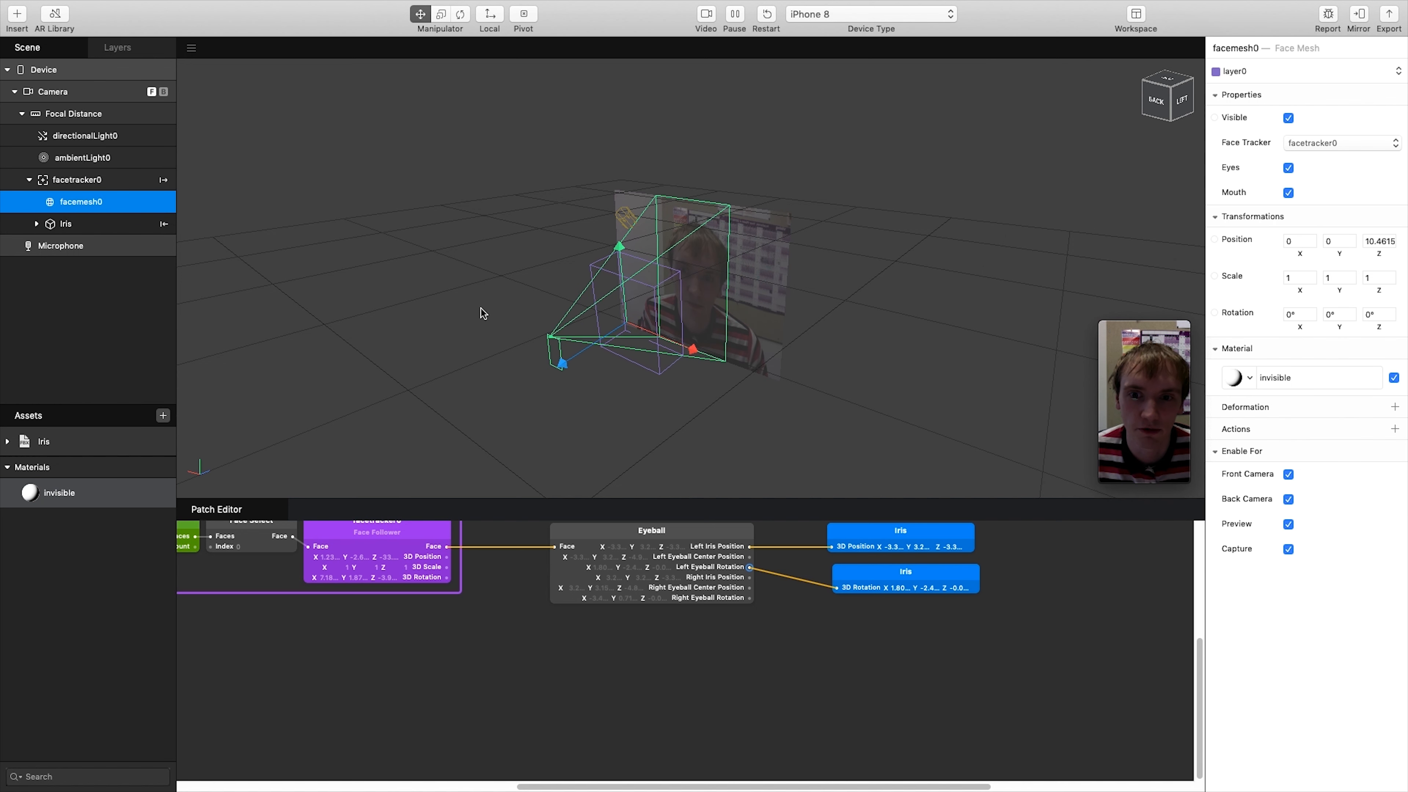
left_click(1146, 406)
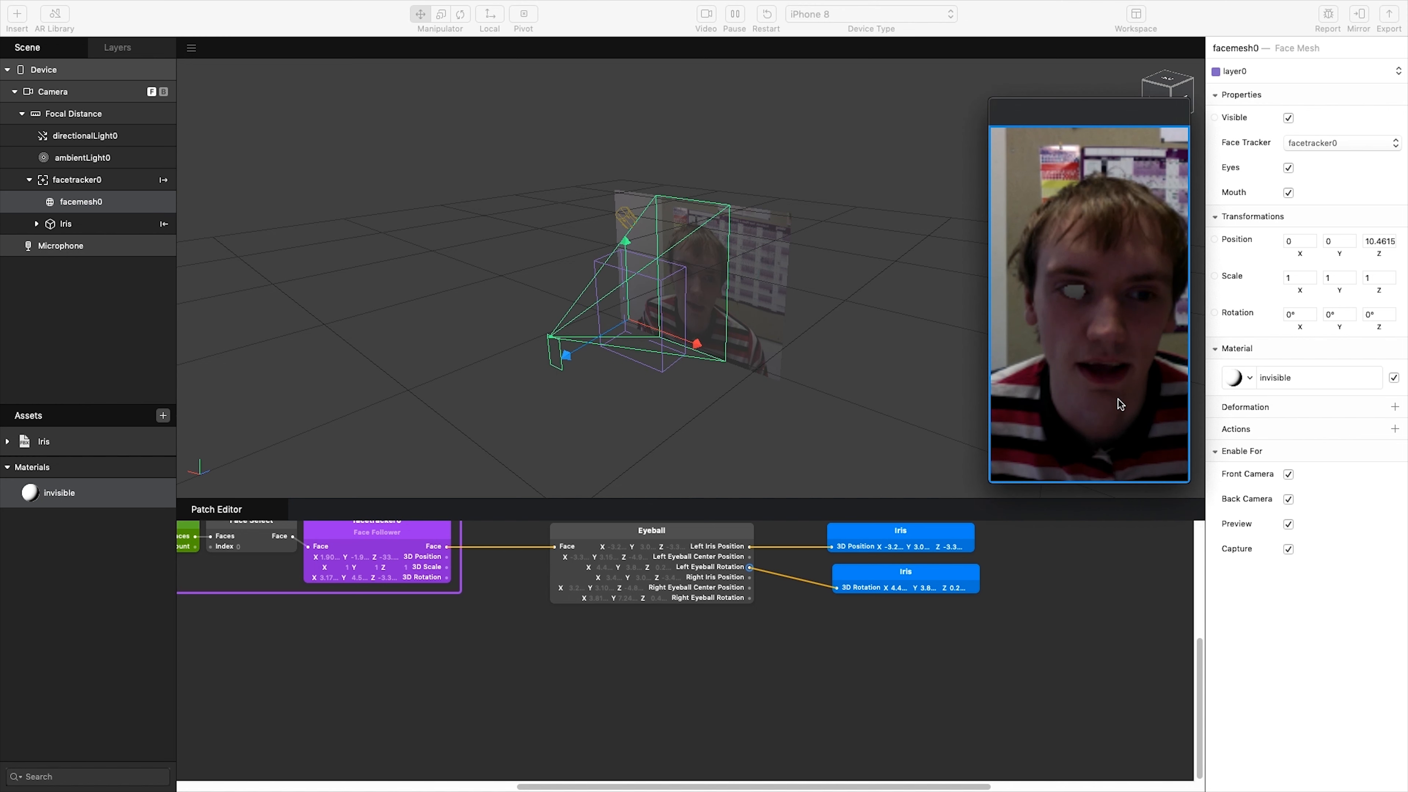
left_click(559, 349)
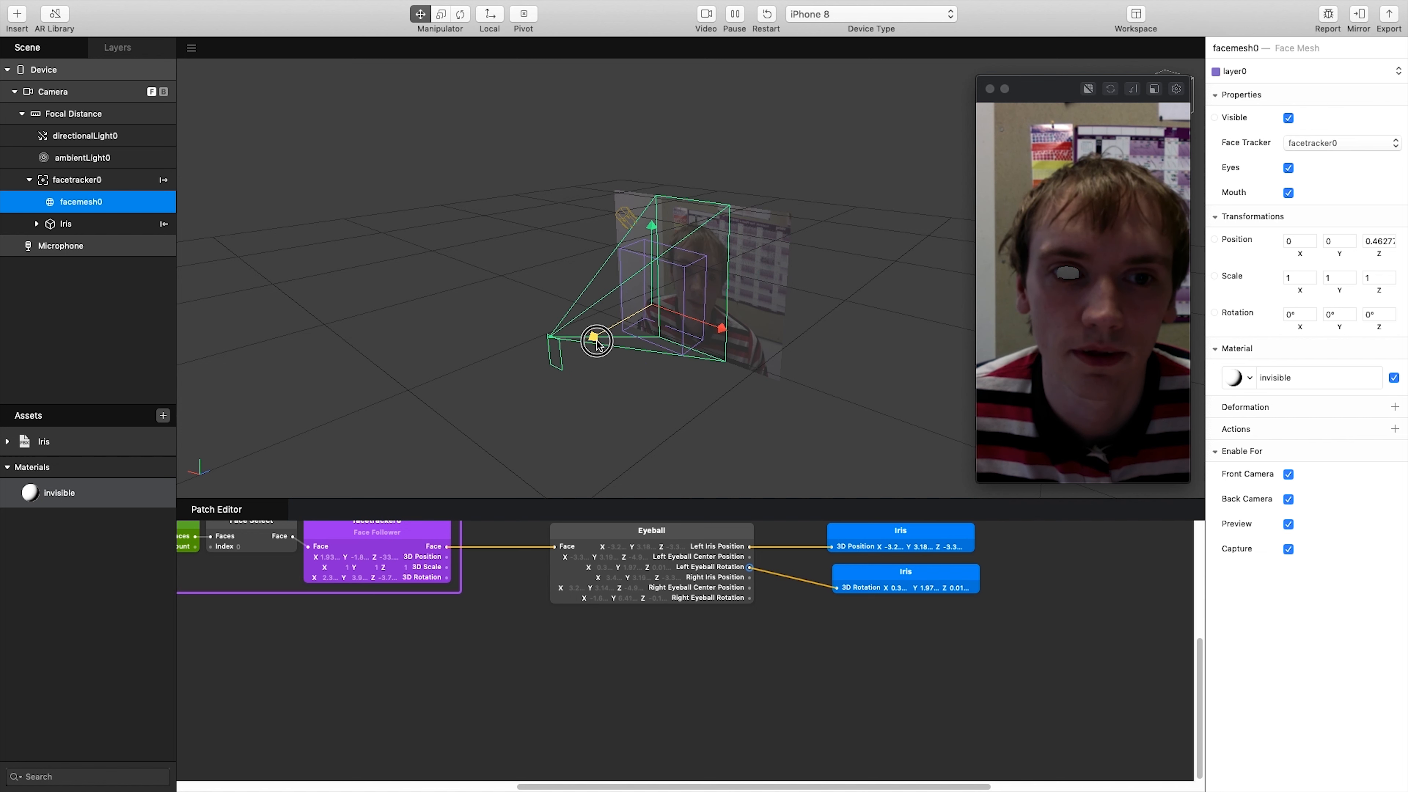
left_click_drag(597, 343, 593, 344)
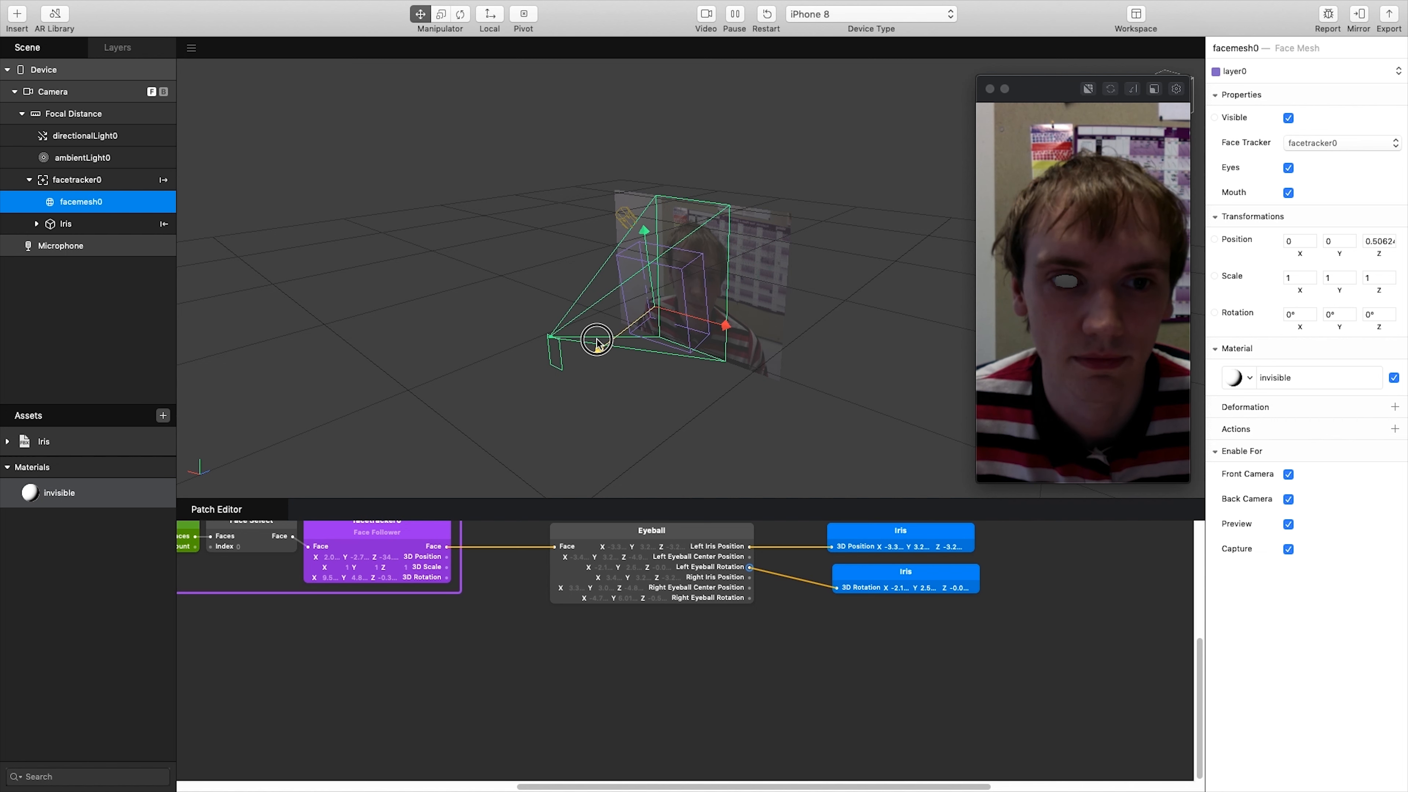
left_click_drag(595, 341, 594, 342)
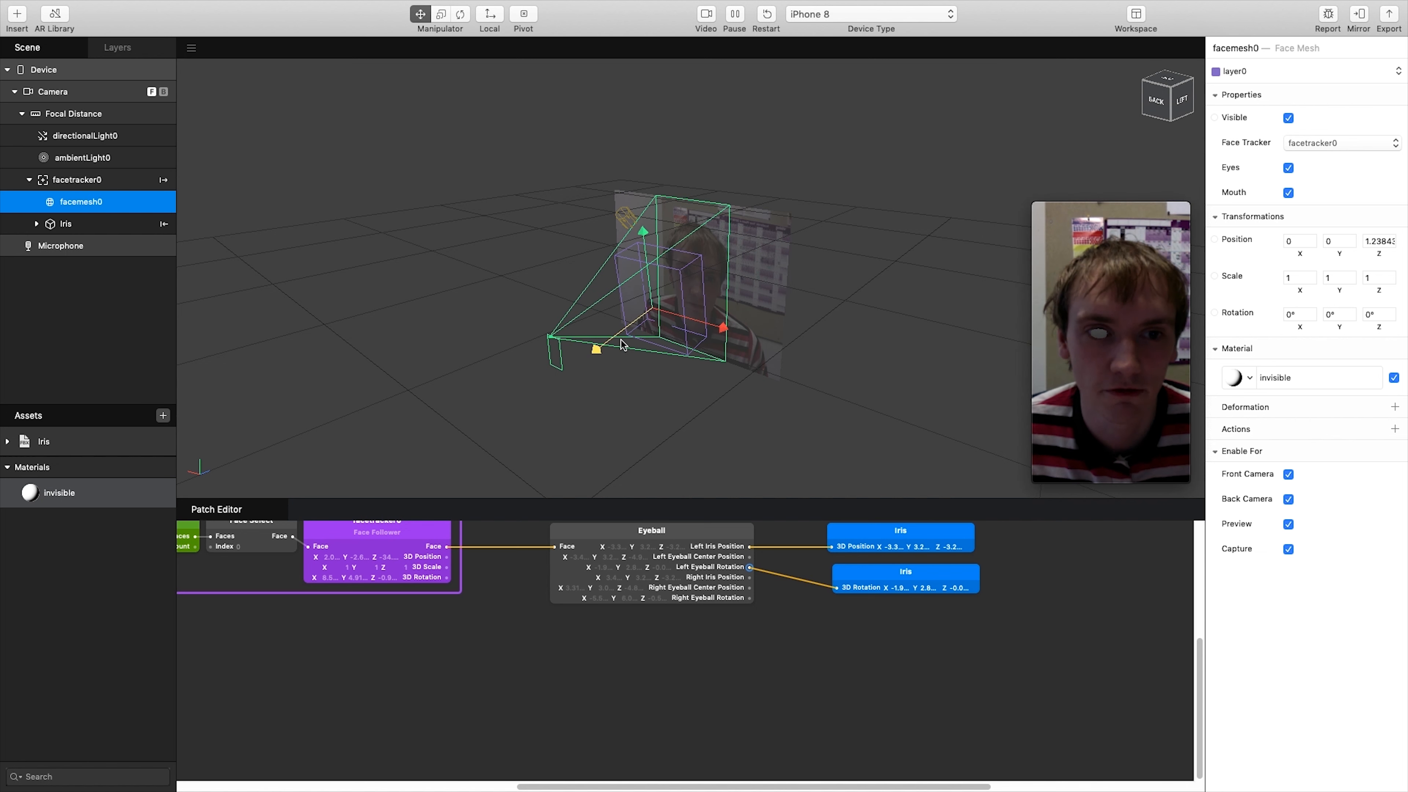
Step: Enlarge the simulator to check the iris occlusion and switch the preview back to the first sample video
left_click(1134, 415)
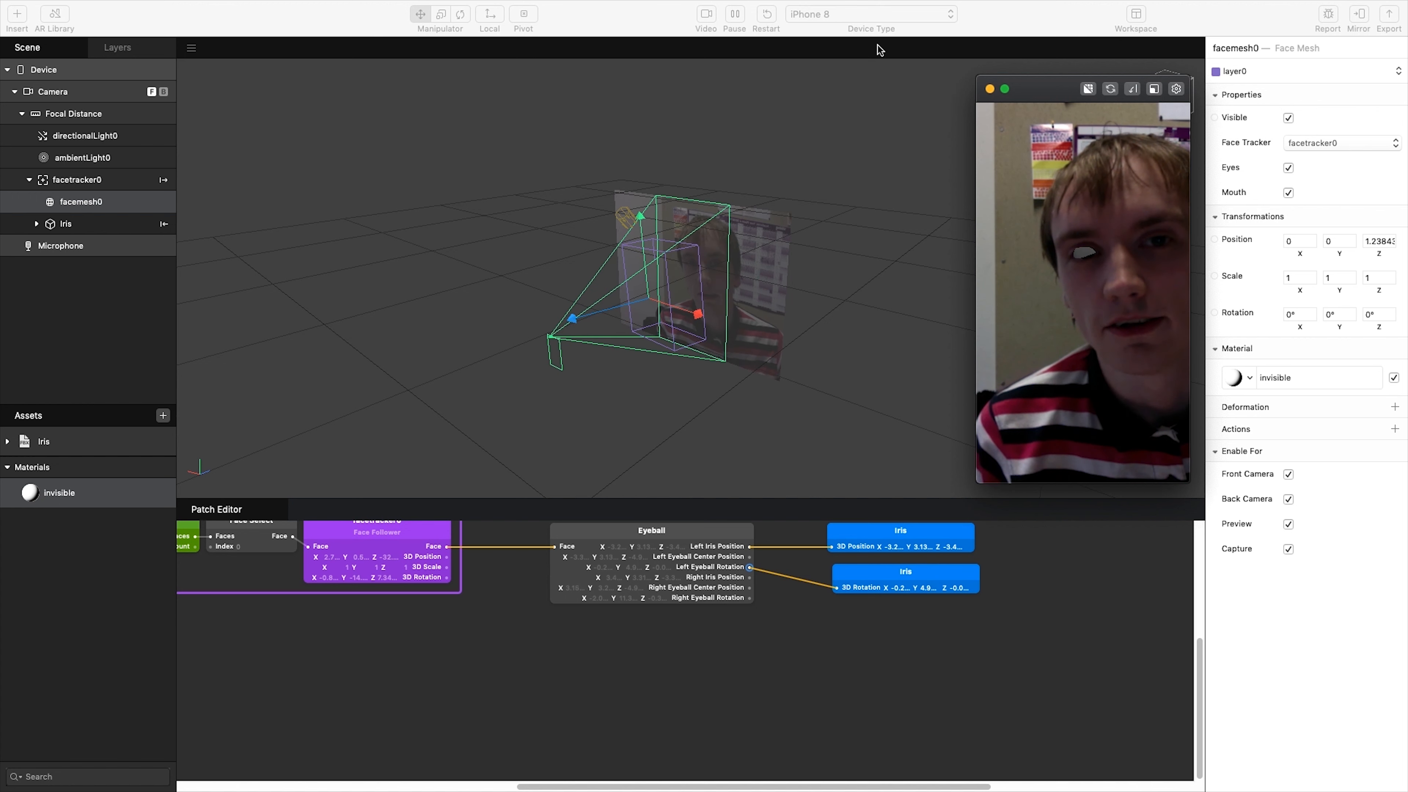
left_click(706, 14)
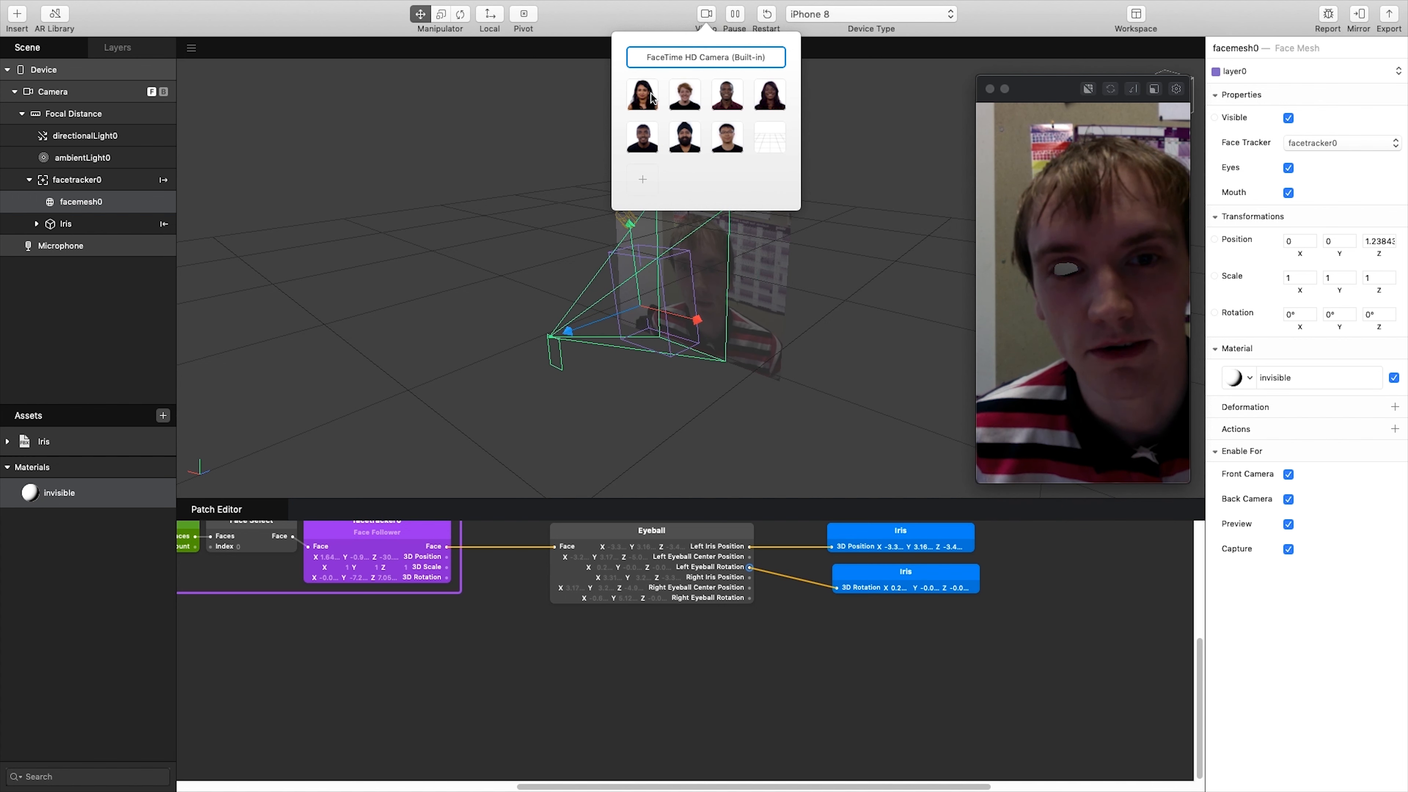
left_click(642, 95)
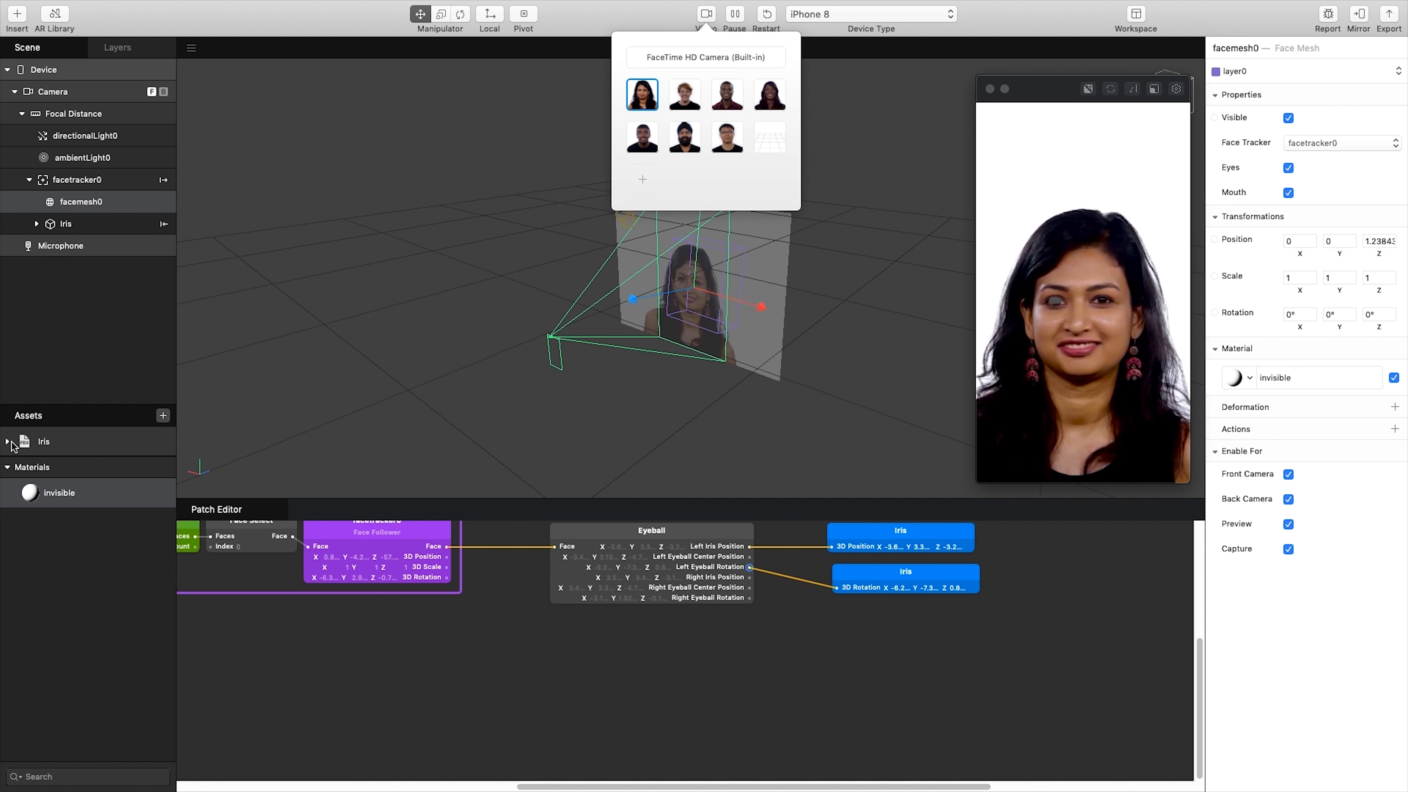
left_click(78, 271)
Step: Set the diffuse colour of the Iris asset's lambert1 material to a medium blue and its opacity to 64%
left_click(7, 441)
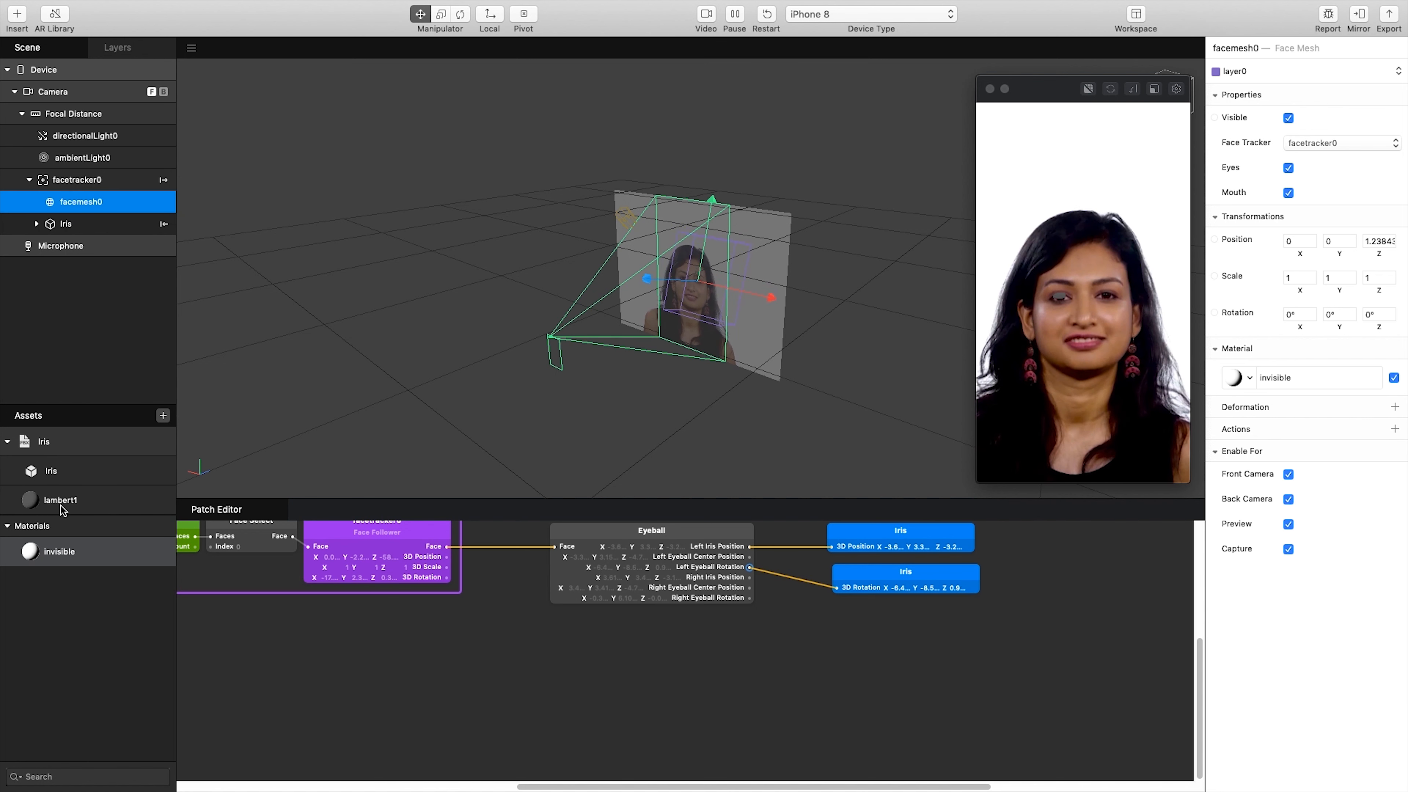
left_click(59, 502)
left_click(1297, 139)
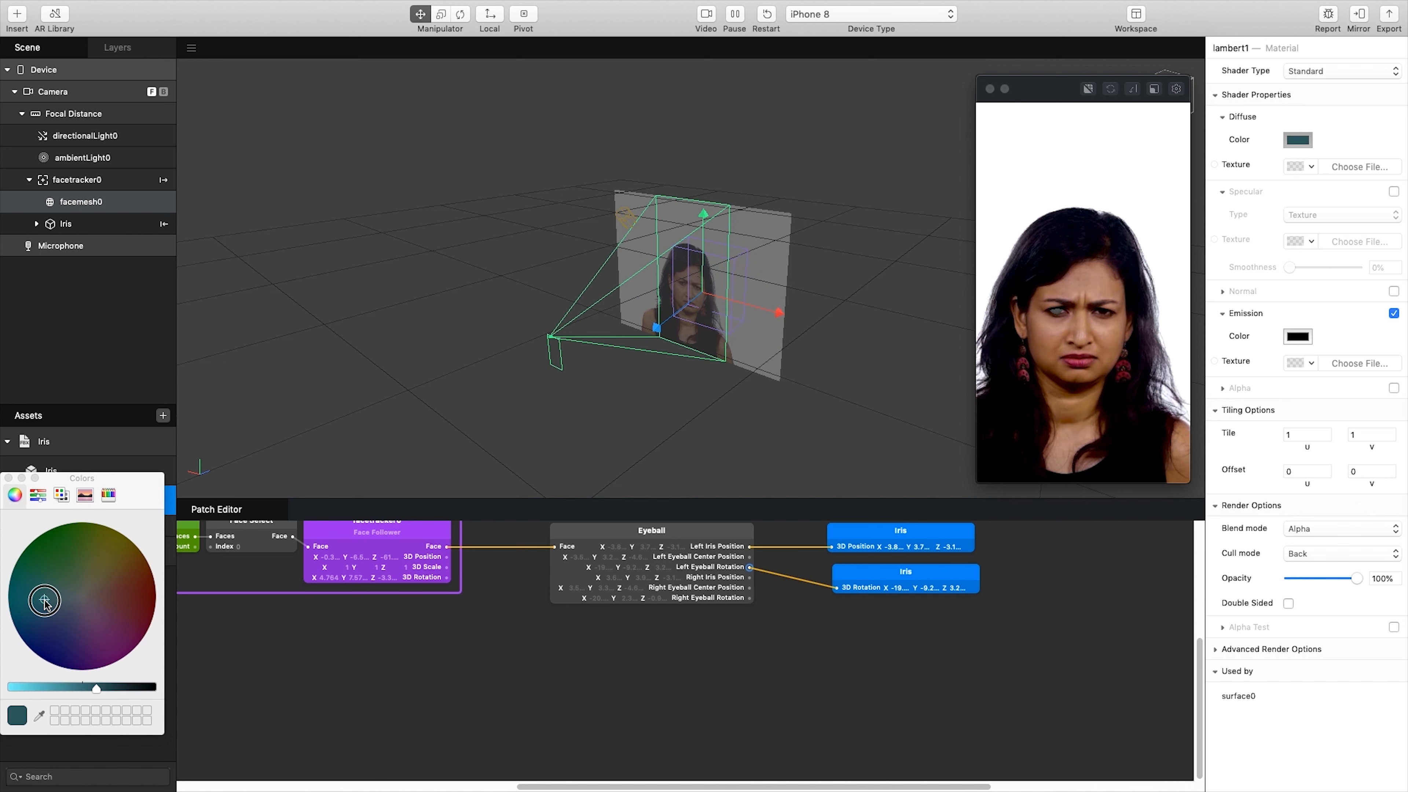
left_click(41, 615)
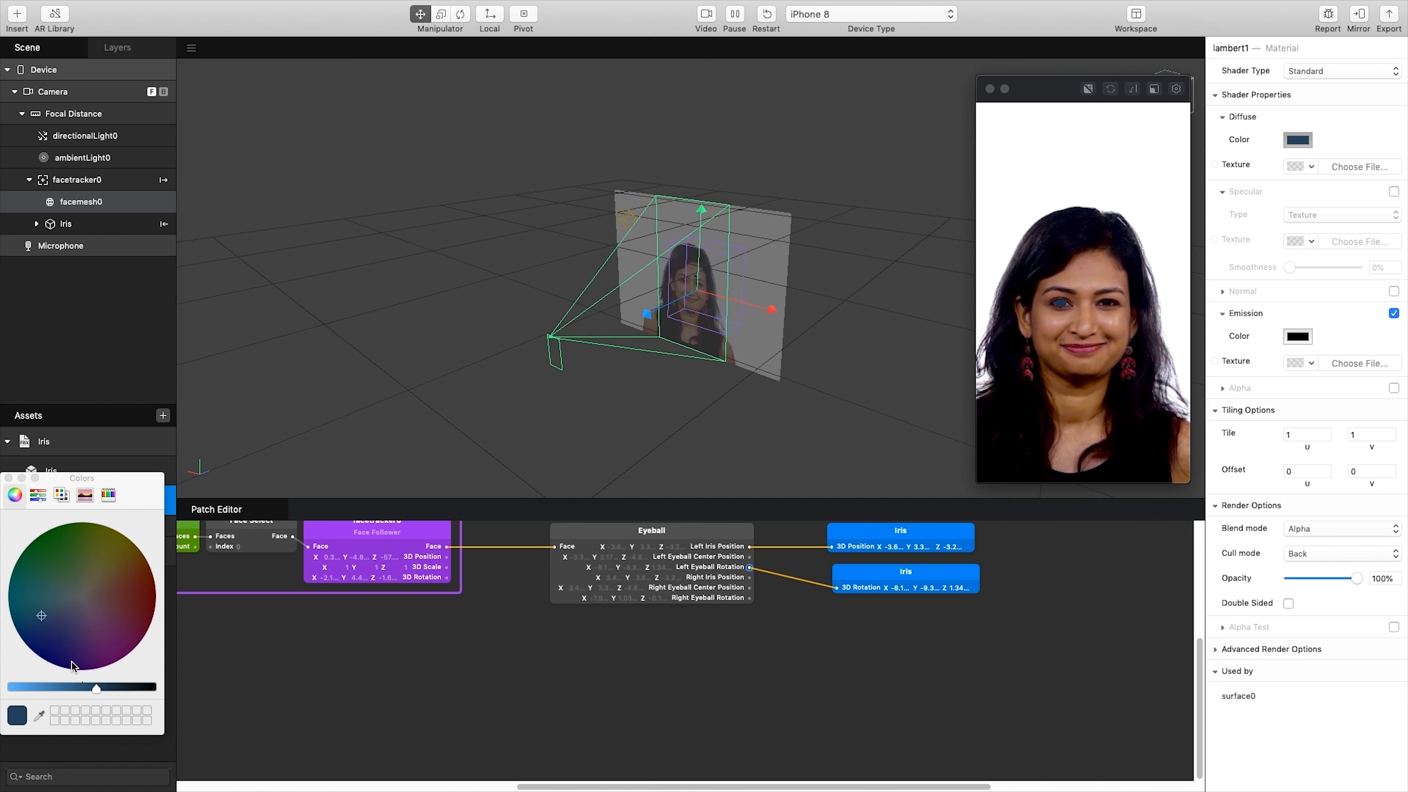
left_click_drag(98, 687, 88, 690)
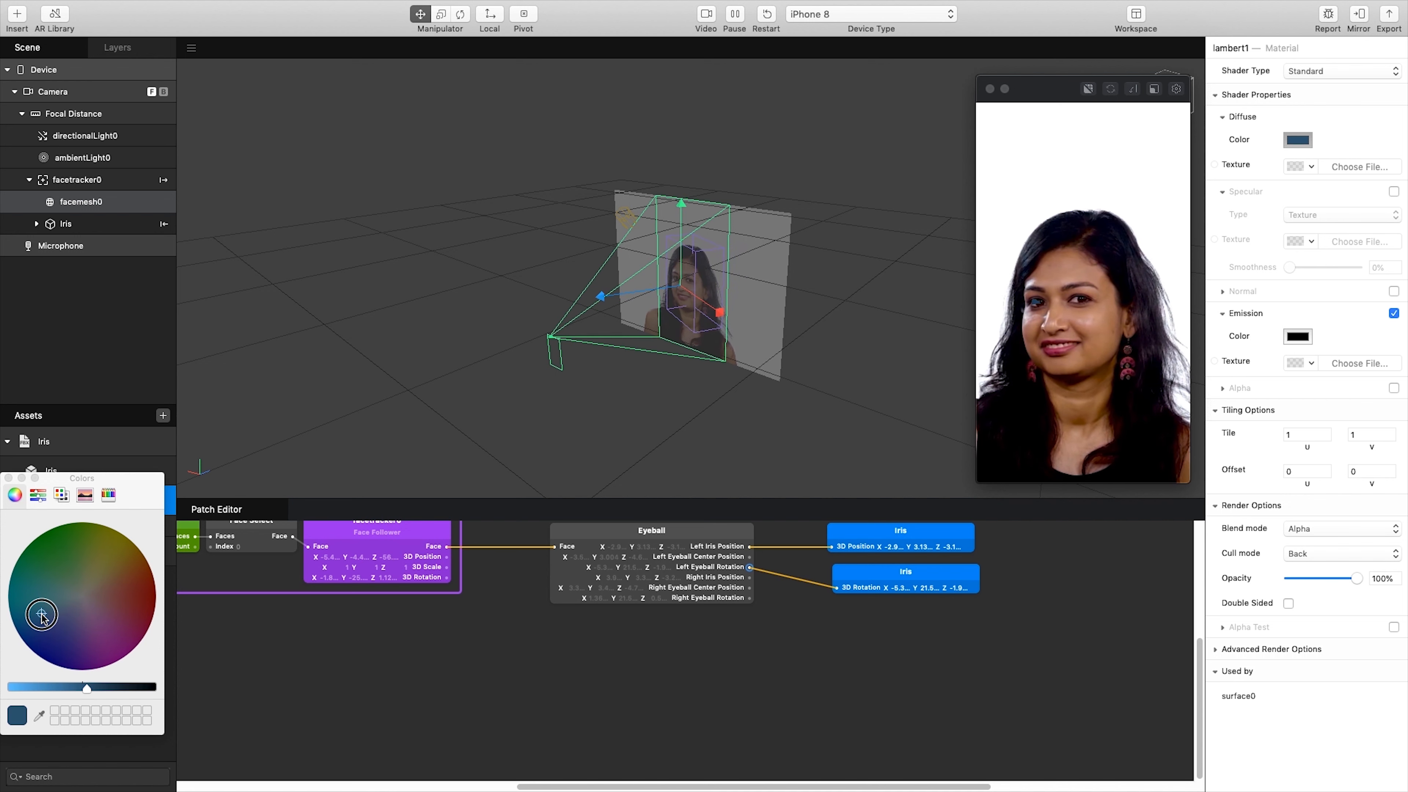
left_click_drag(86, 687, 65, 689)
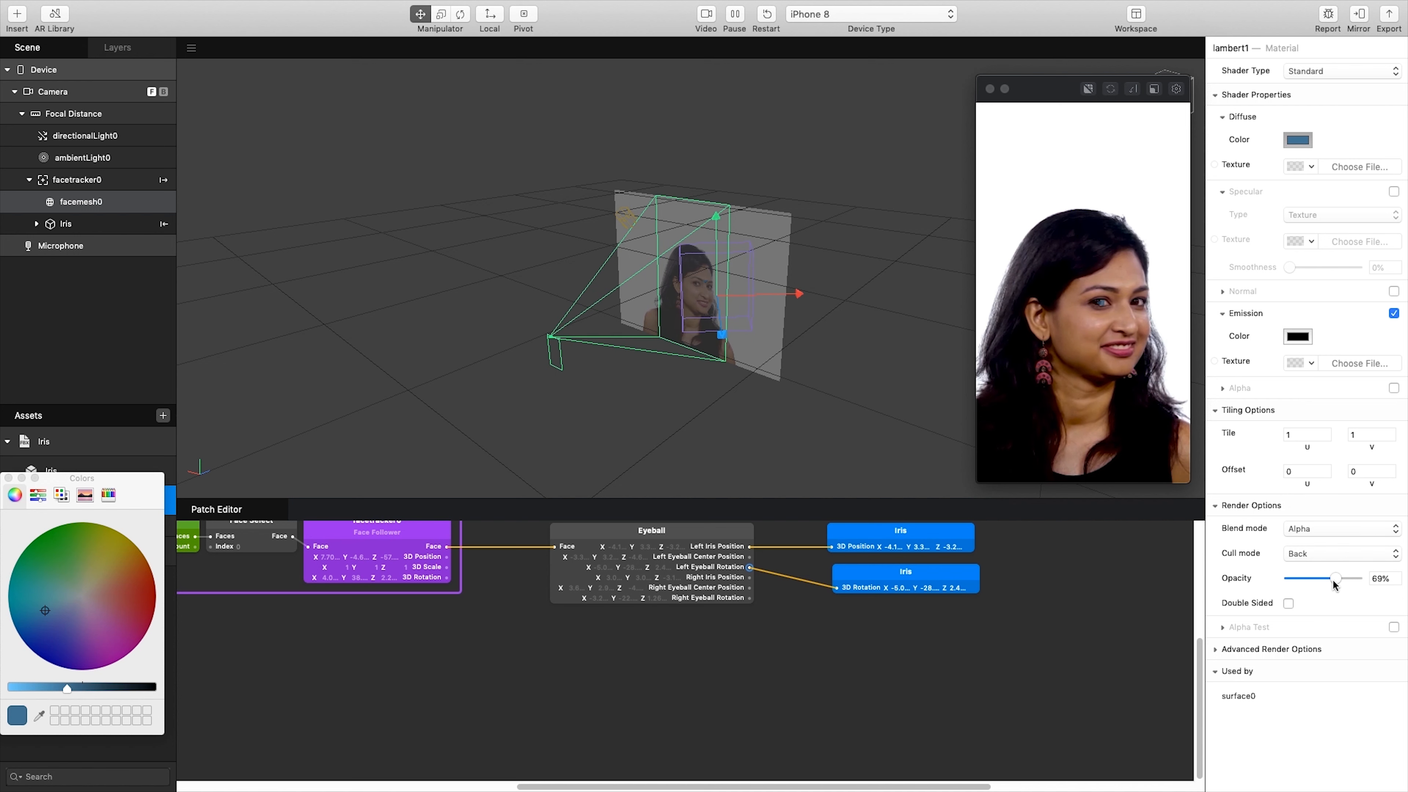
left_click_drag(1334, 580, 1331, 581)
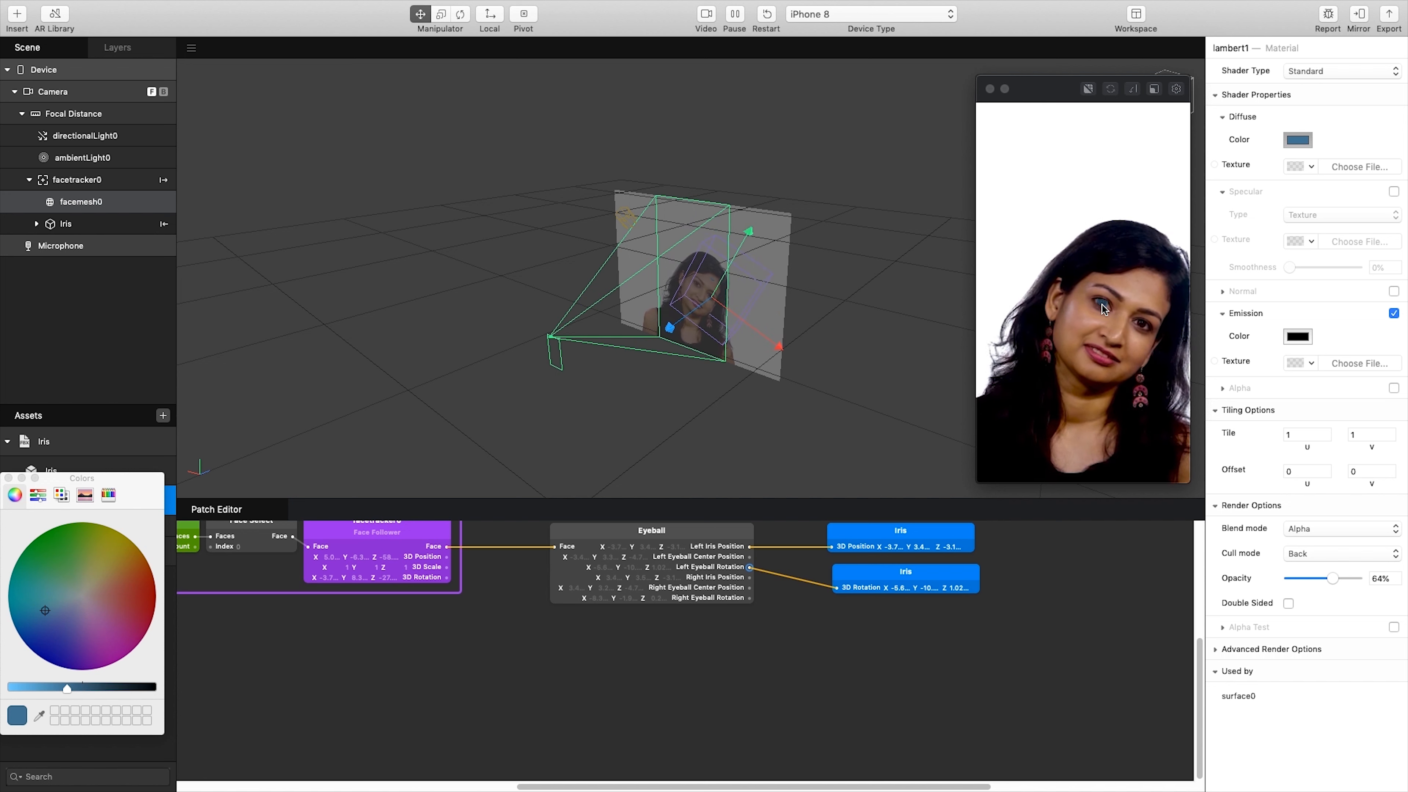
Step: Set lambert1's emission colour to dark grey and its opacity to 81%, and close the colour picker
left_click(1297, 336)
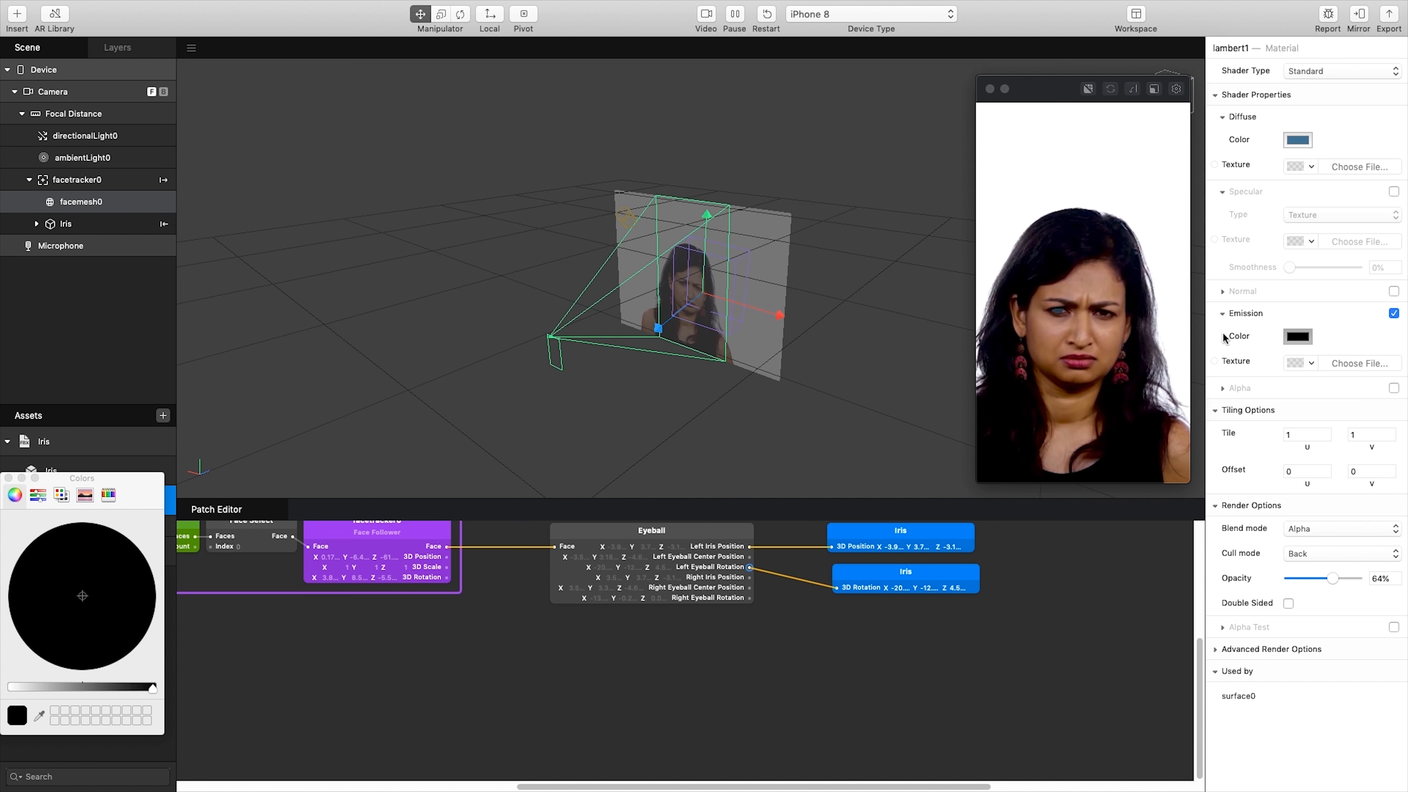
left_click(81, 688)
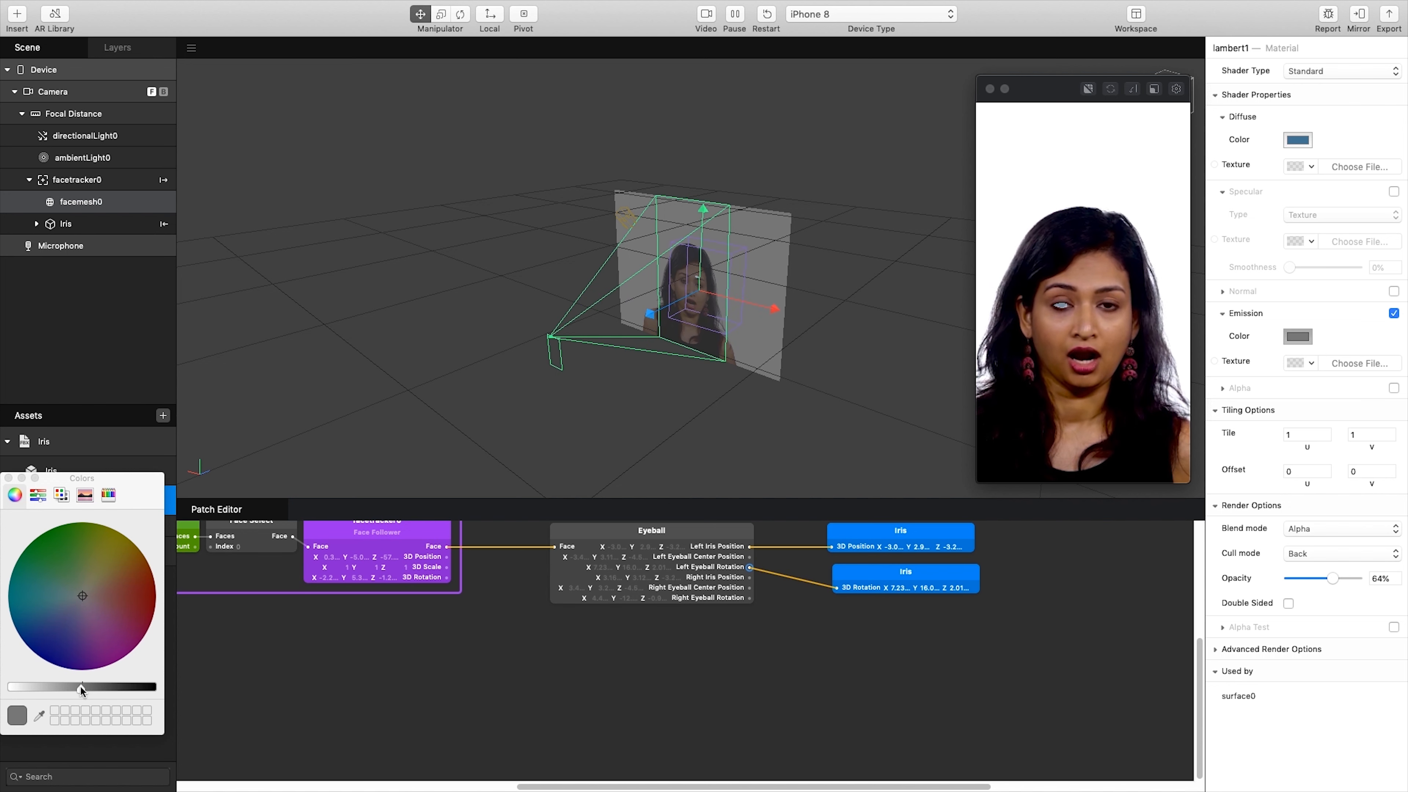
left_click_drag(83, 689, 100, 687)
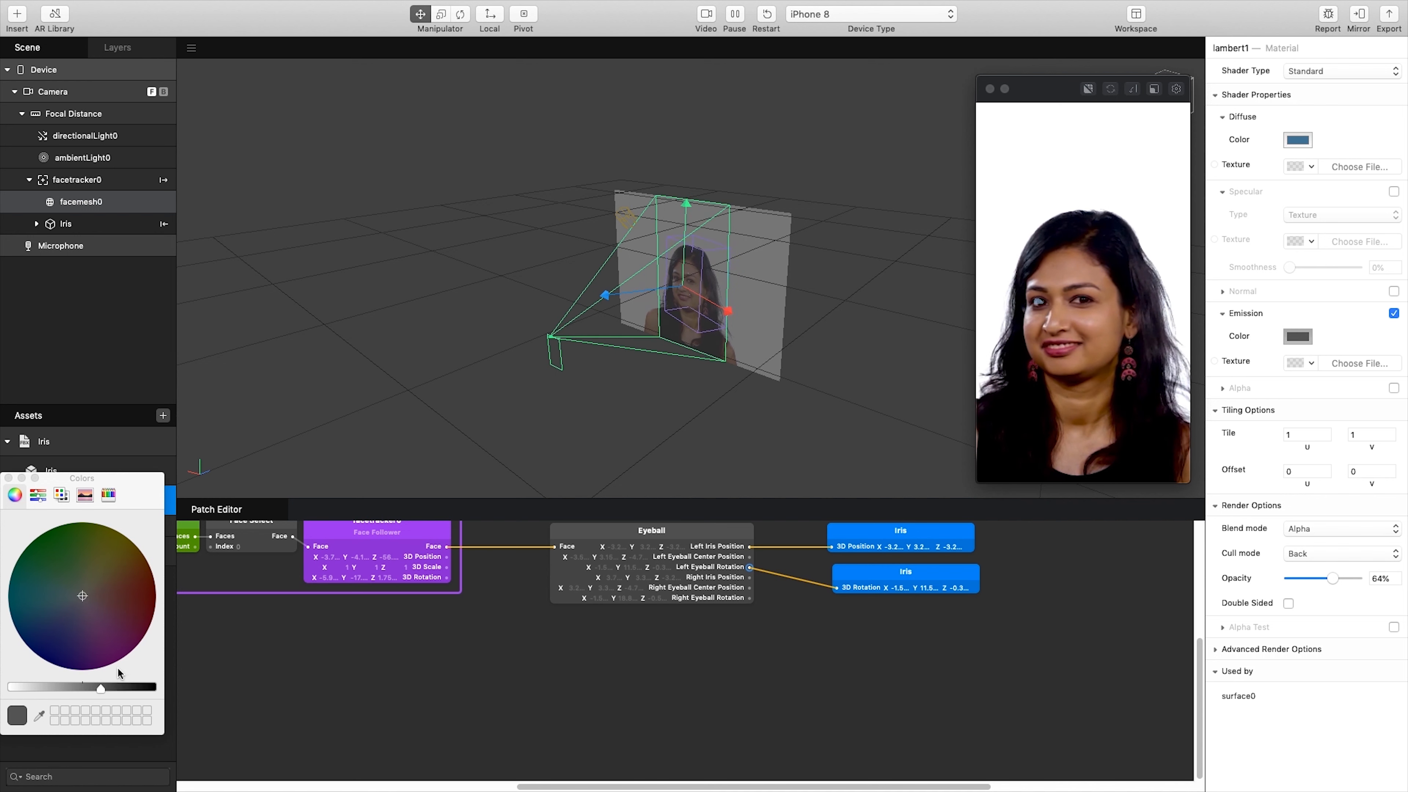
left_click_drag(1333, 579, 1349, 578)
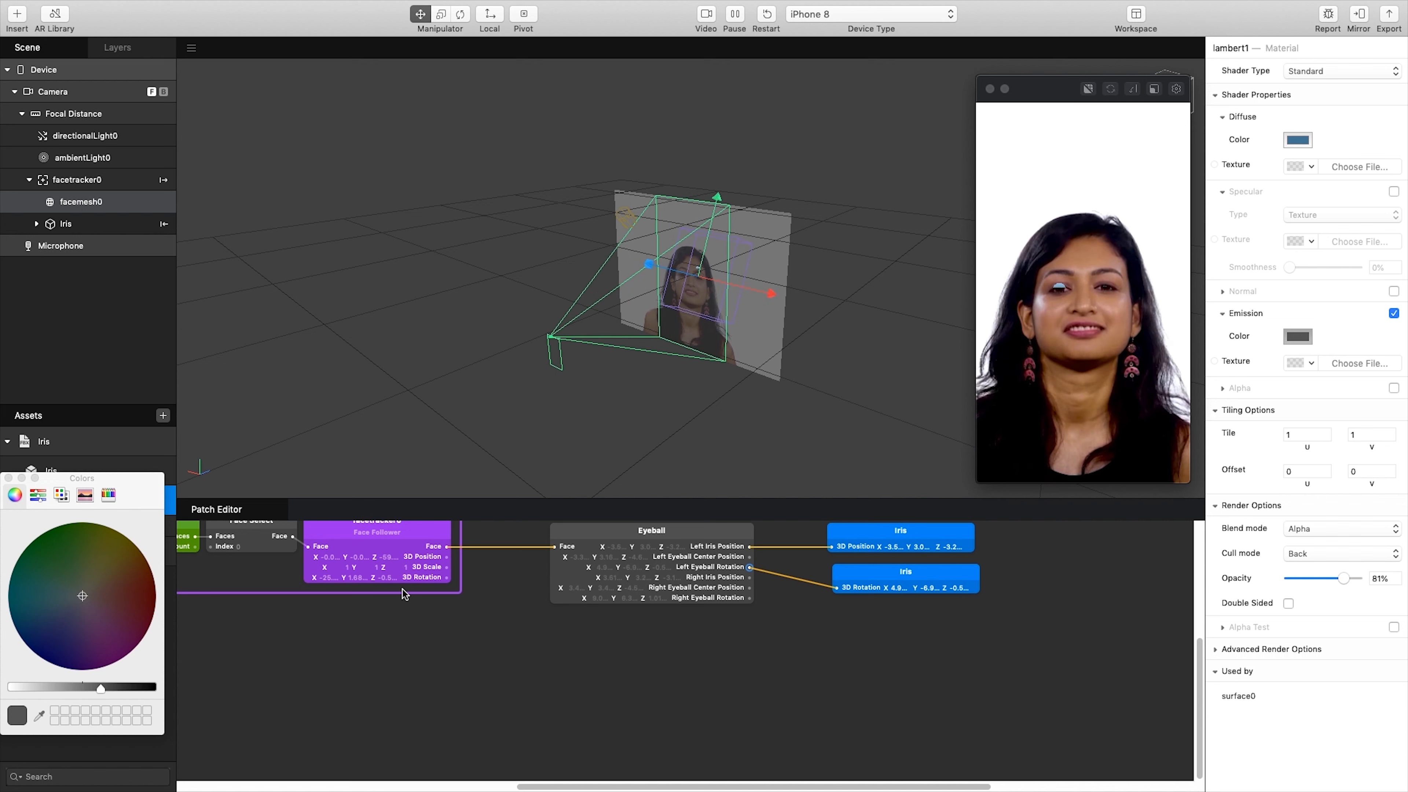
left_click(9, 477)
Step: Add a Screen Tap patch and place it below the facetracker0 group in the patch graph
left_click_drag(393, 642, 529, 690)
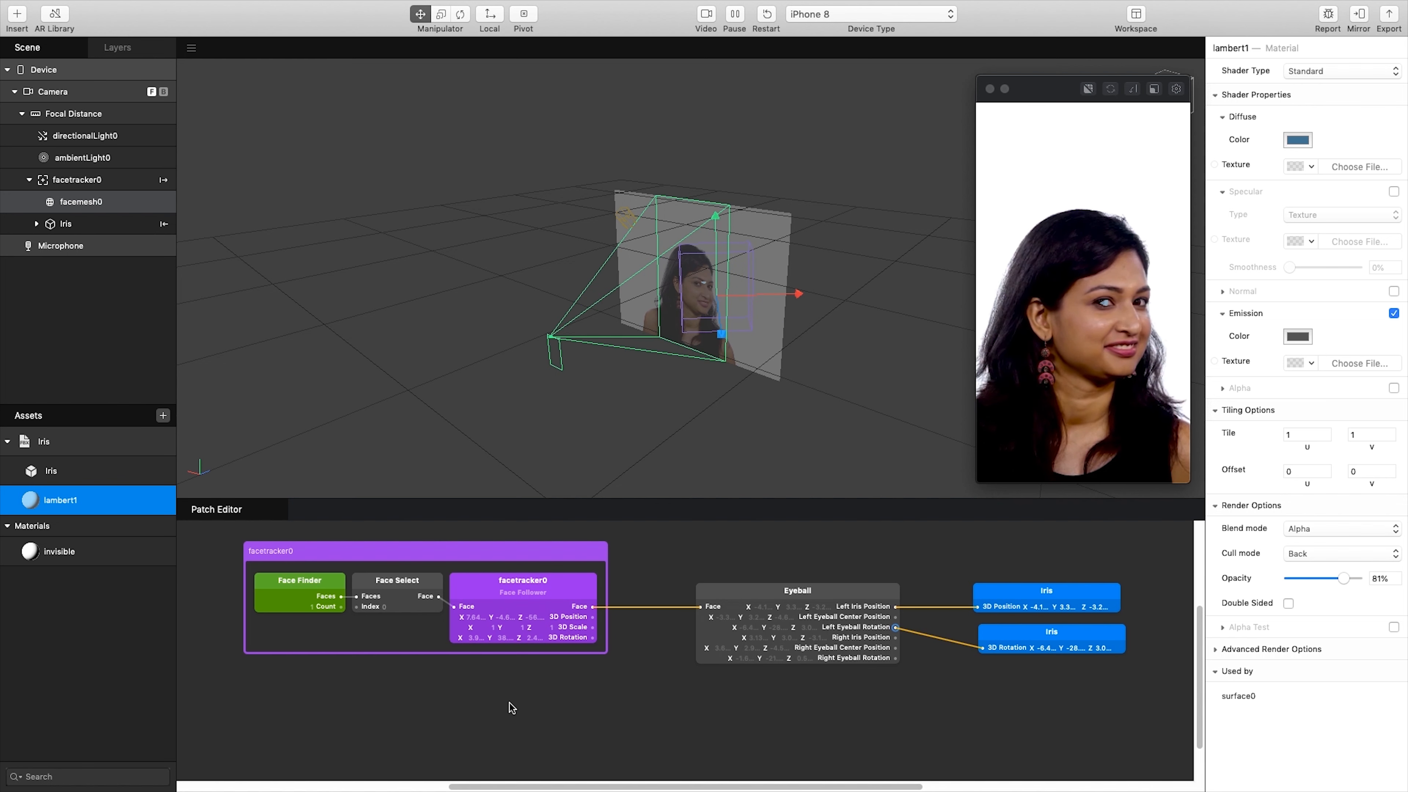
double_click(462, 698)
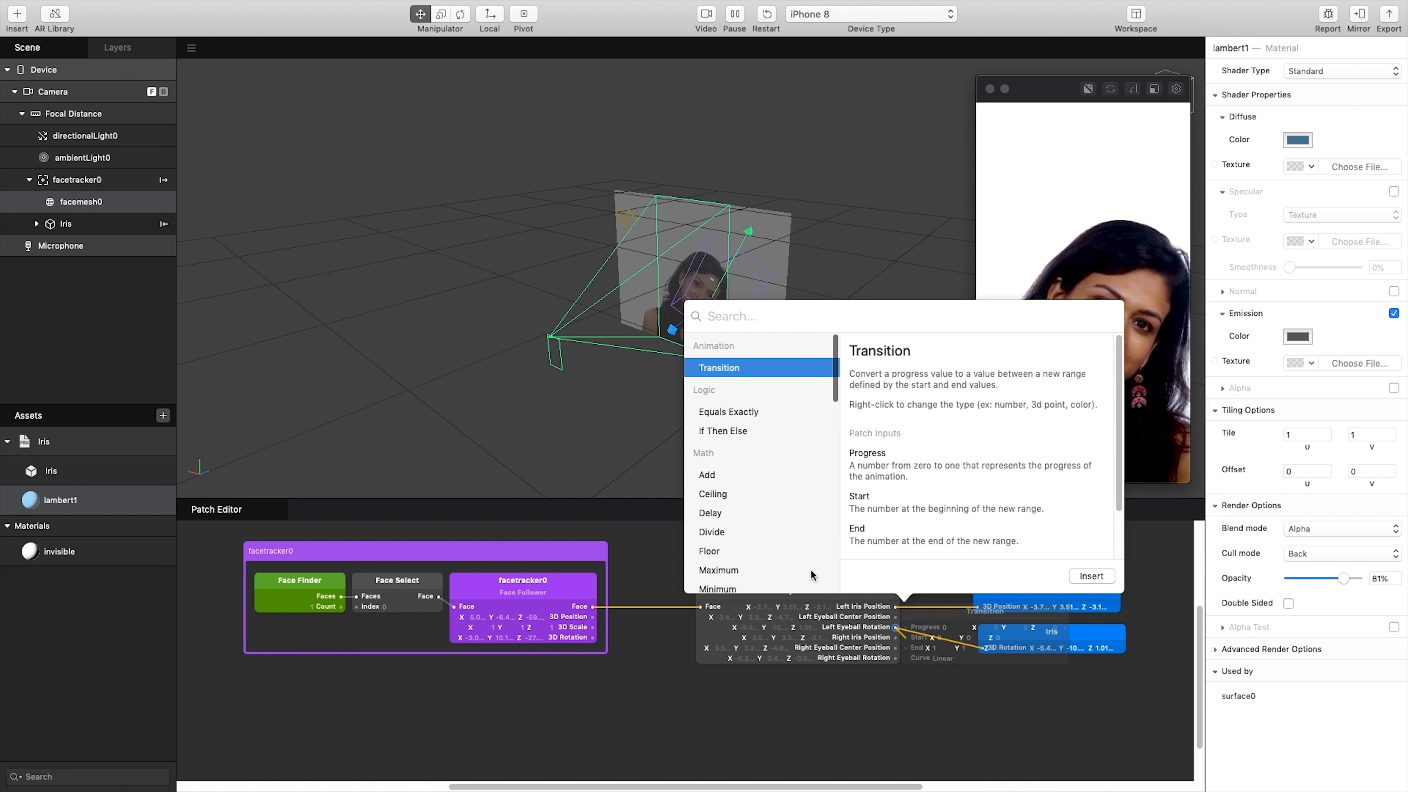
type("screen")
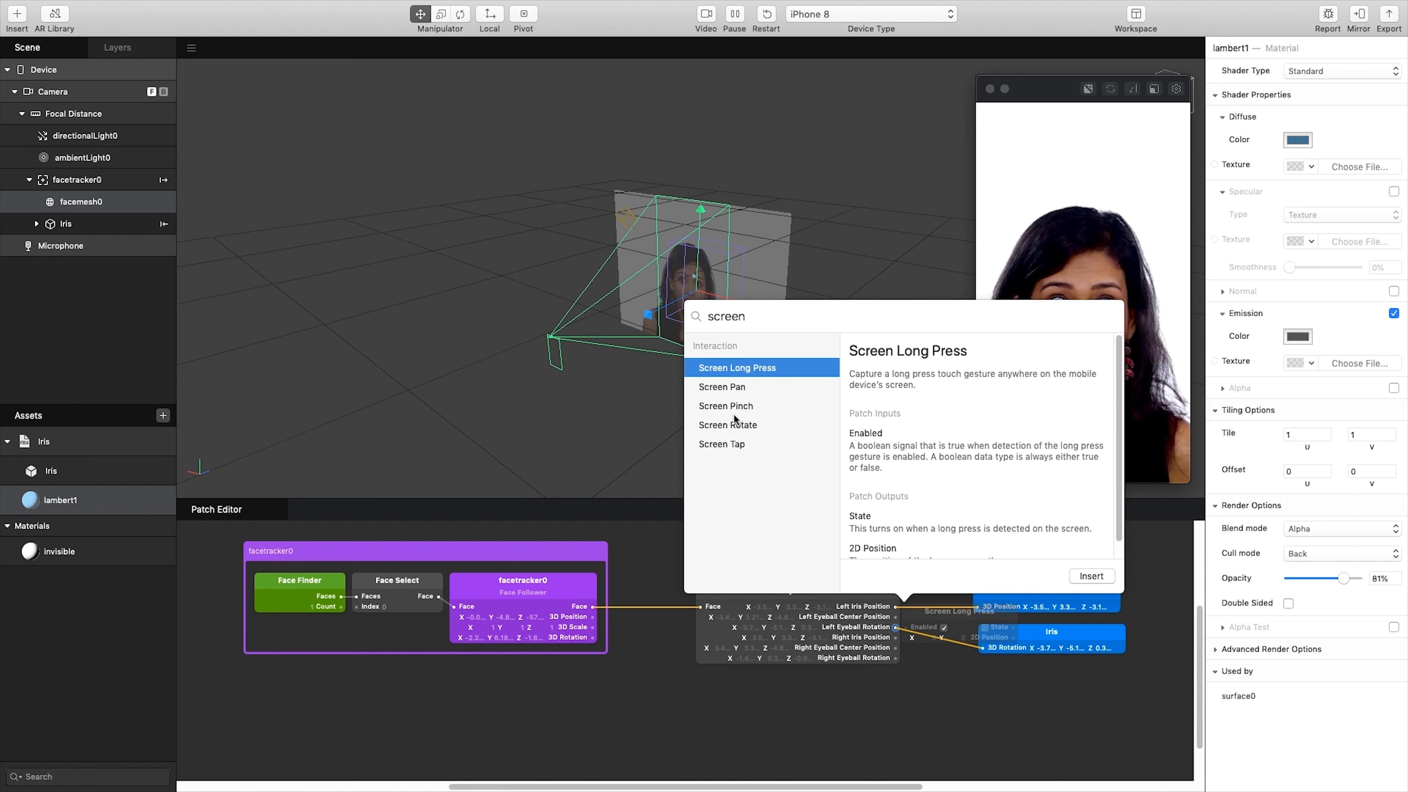
left_click(730, 449)
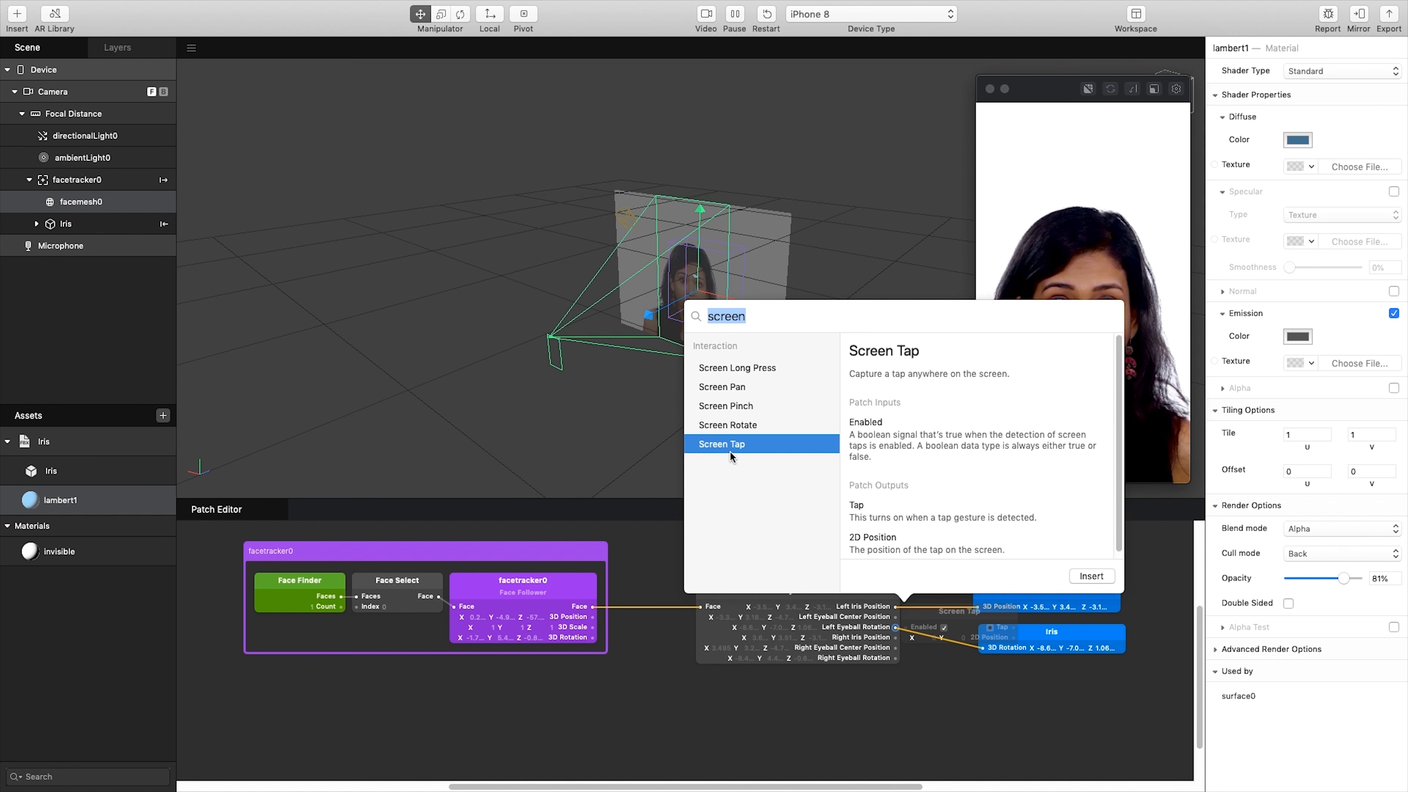
left_click(1091, 576)
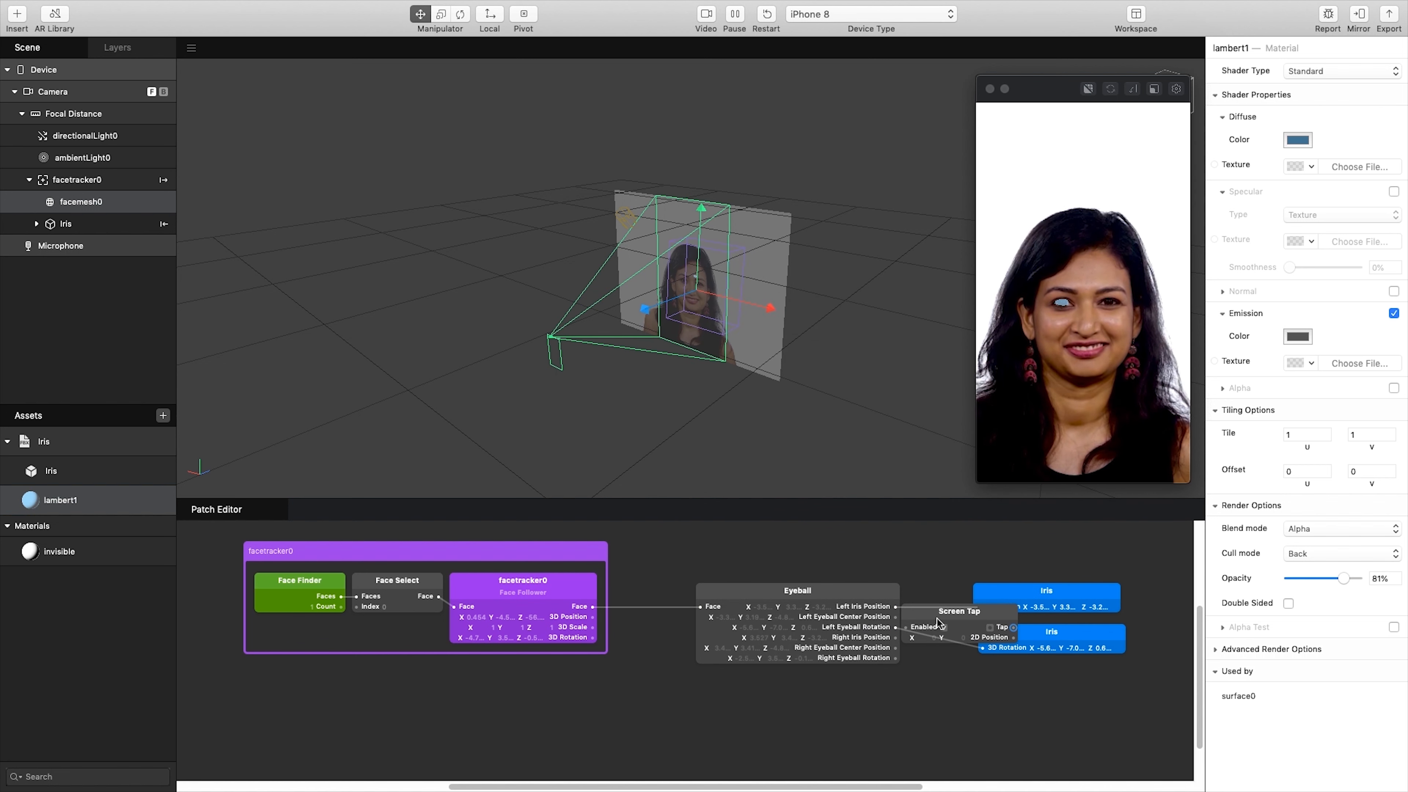
left_click_drag(937, 622, 527, 703)
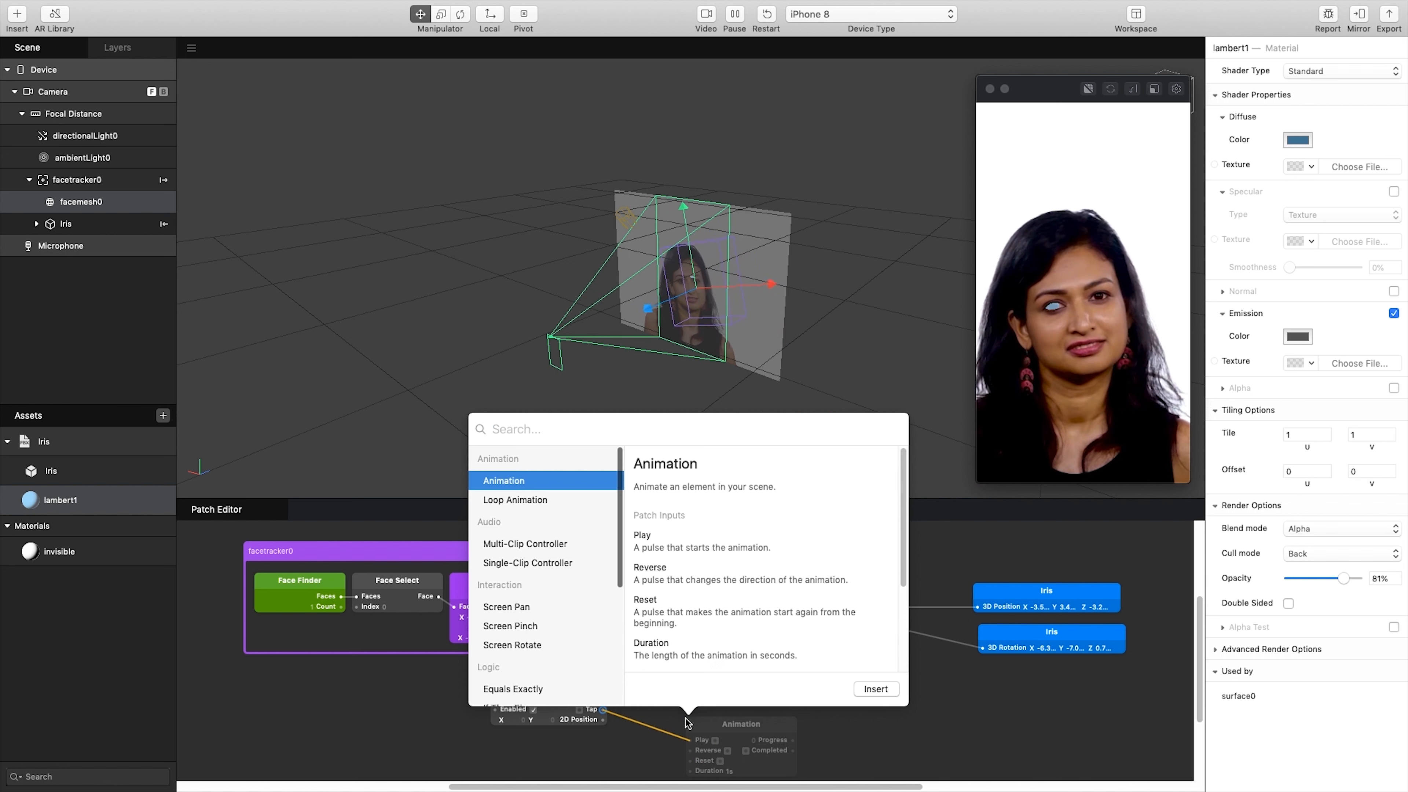
Step: Insert a Switch patch with its Flip input driven by the Screen Tap's Tap output
type("swit")
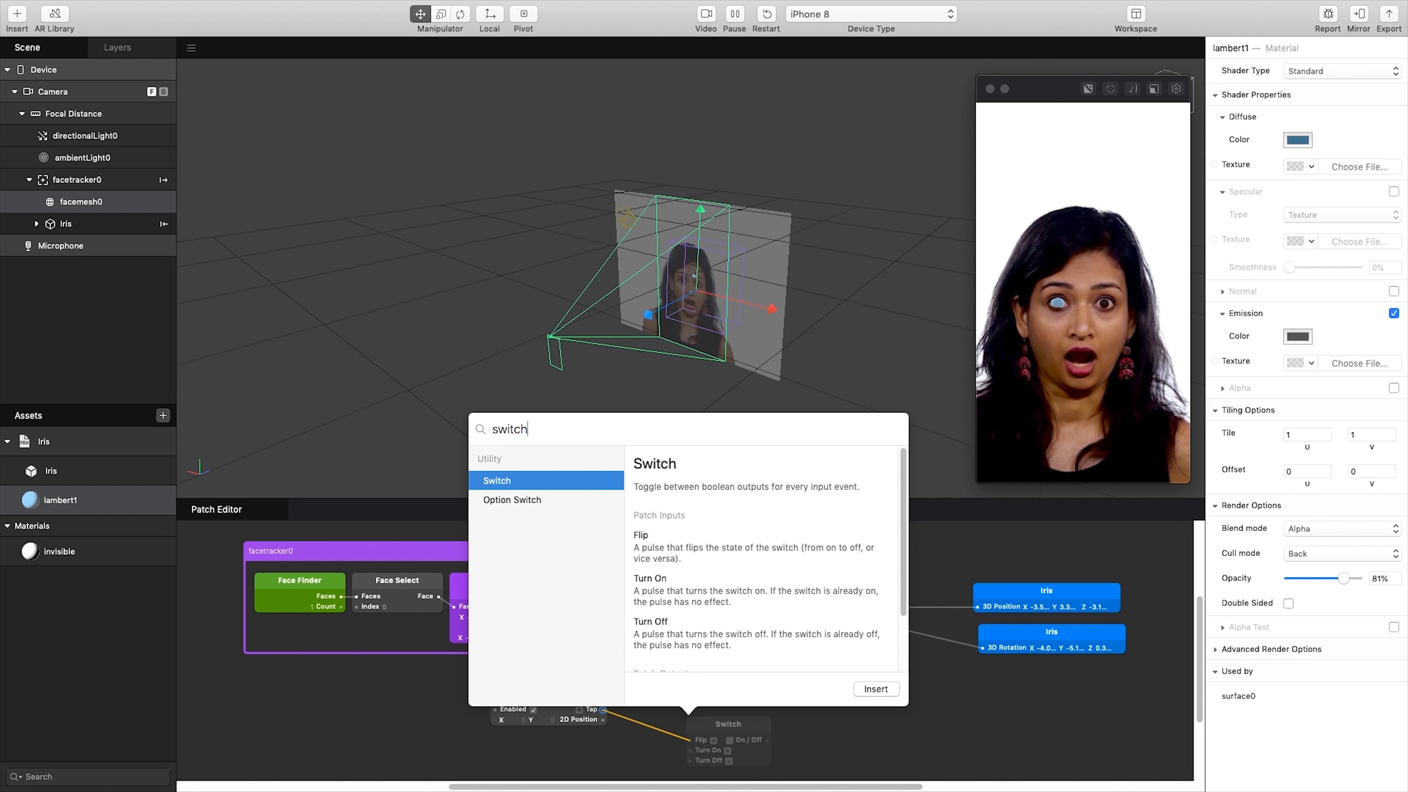
type("ch")
left_click(875, 691)
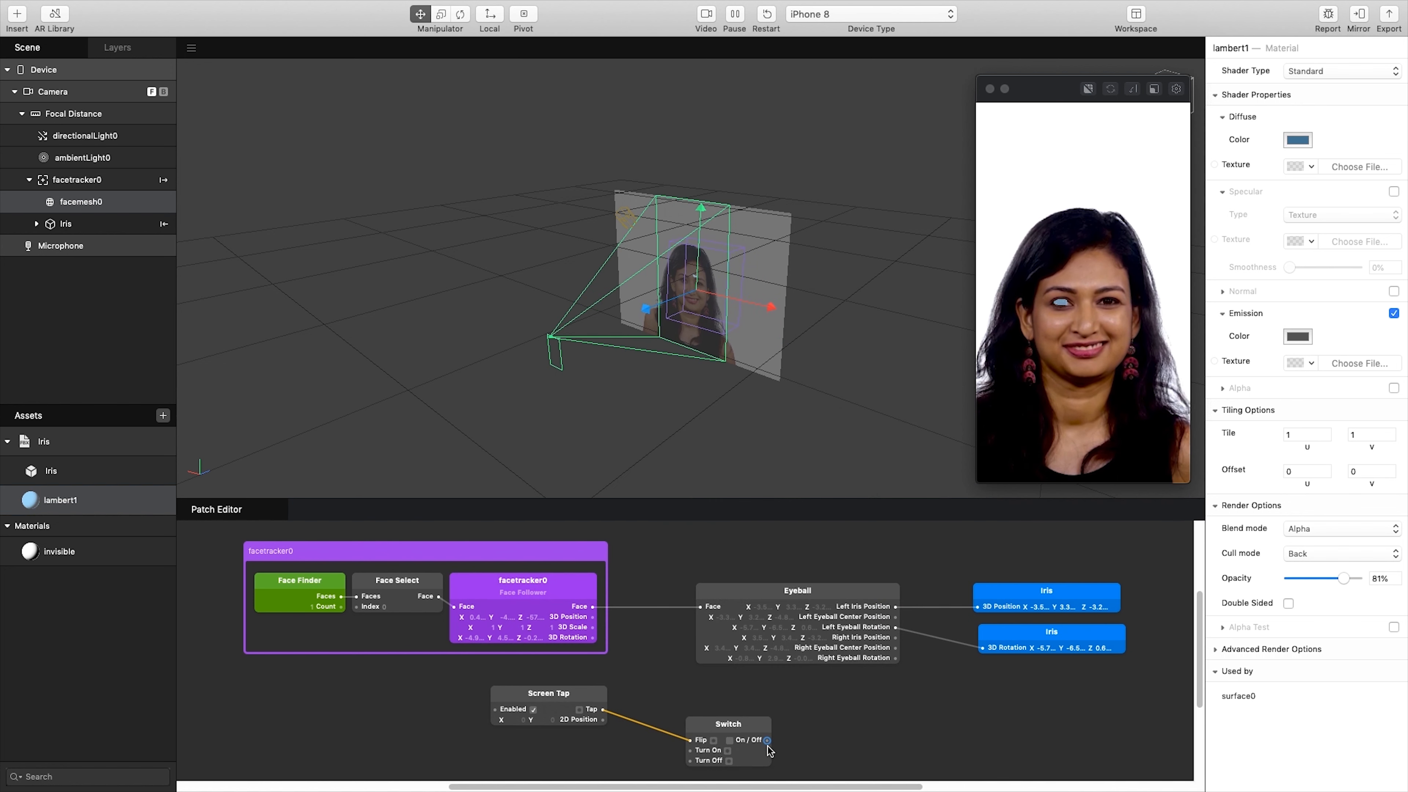
Step: Insert a Pulse patch driven by the Switch's On/Off output
left_click_drag(752, 731, 850, 737)
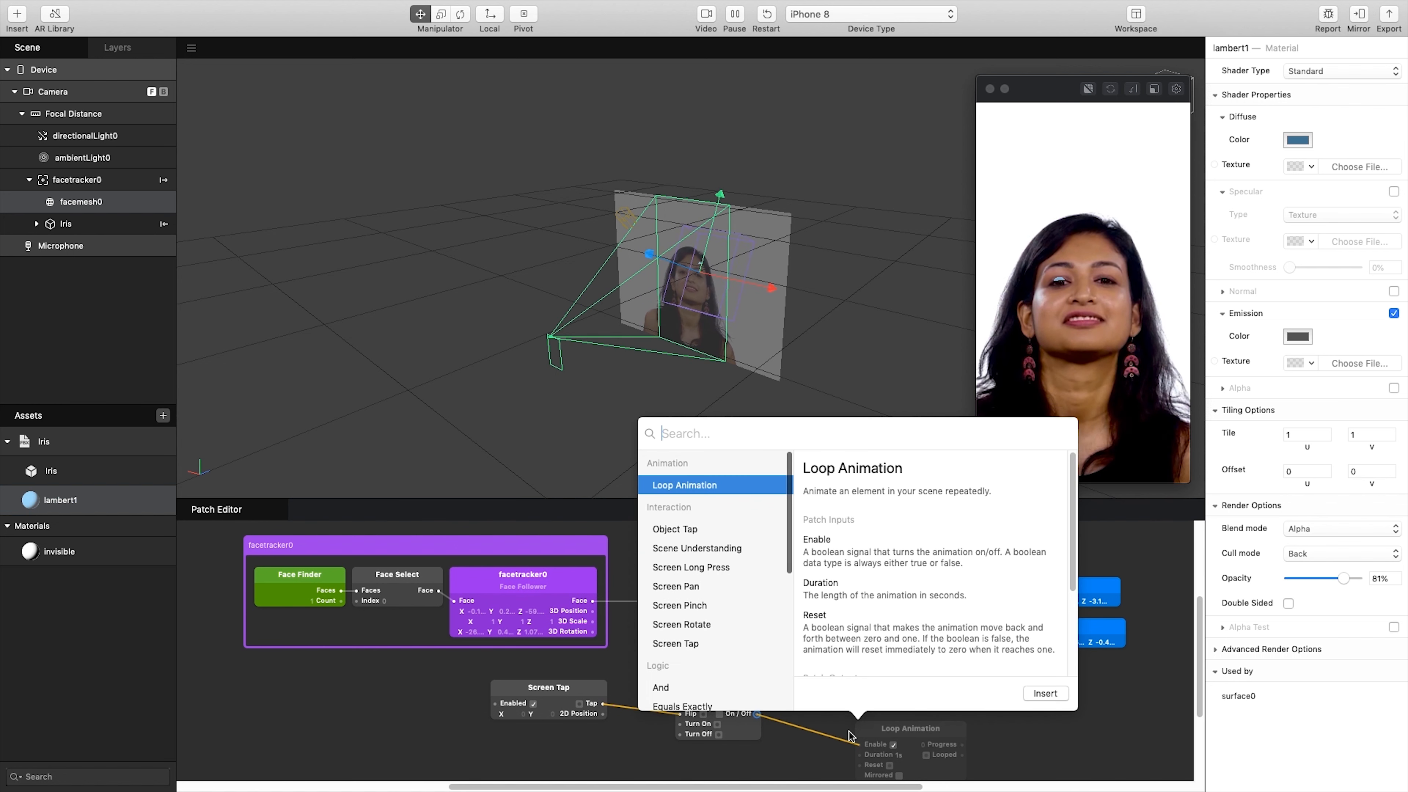
type("pulse")
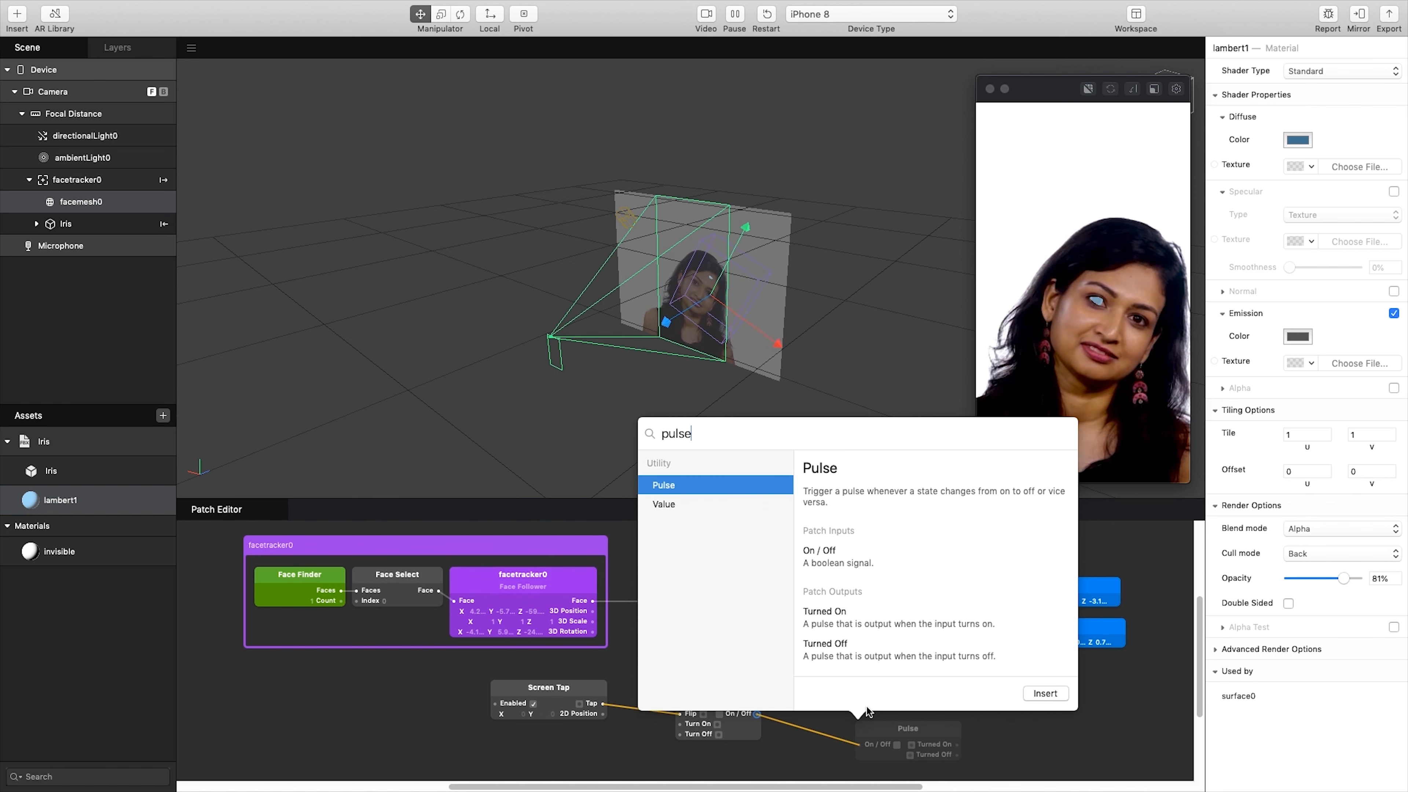
left_click(1044, 693)
Step: Align the two Iris patches closer to the Eyeball patch and move the Pulse patch beneath them, leaving a gap after the Switch
left_click_drag(881, 730, 819, 700)
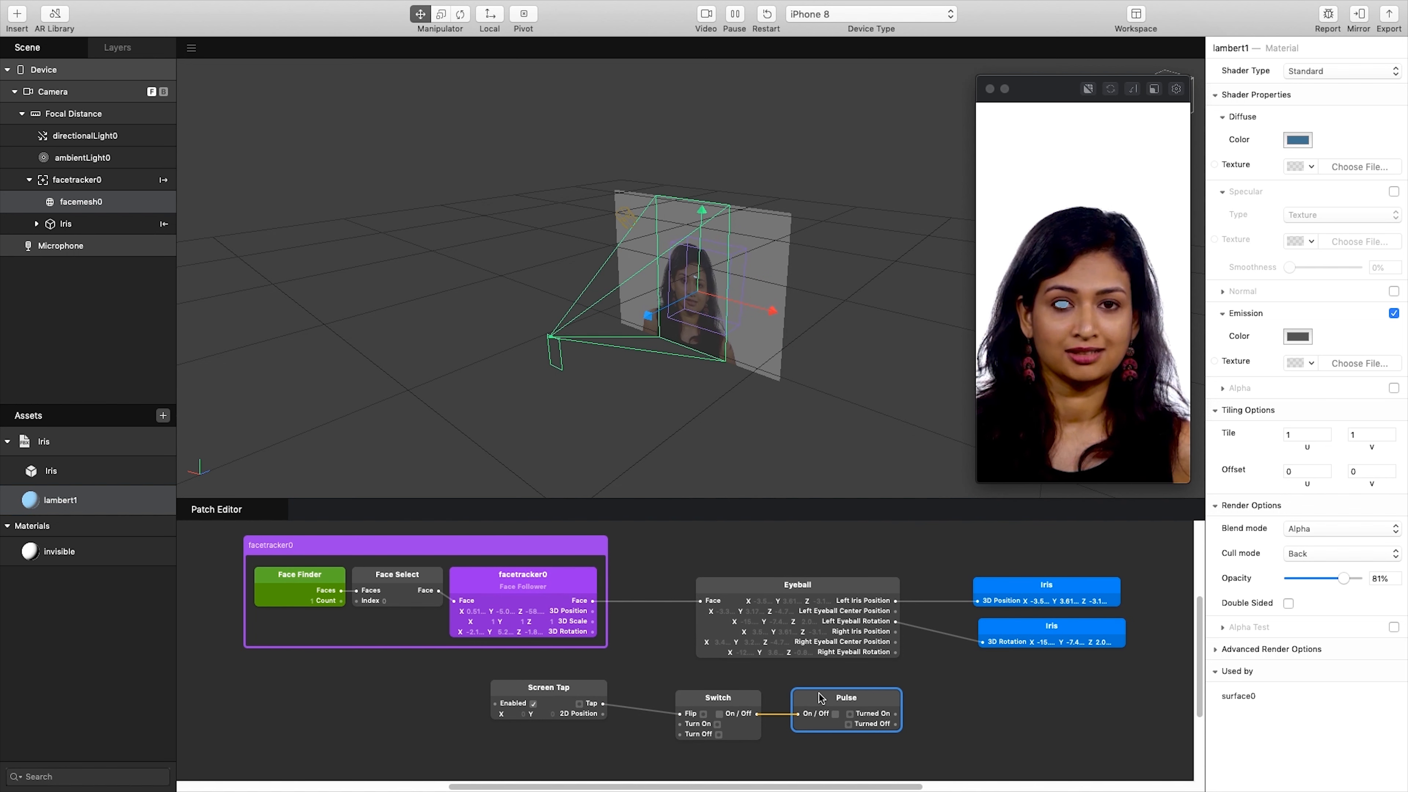
left_click_drag(819, 702, 875, 700)
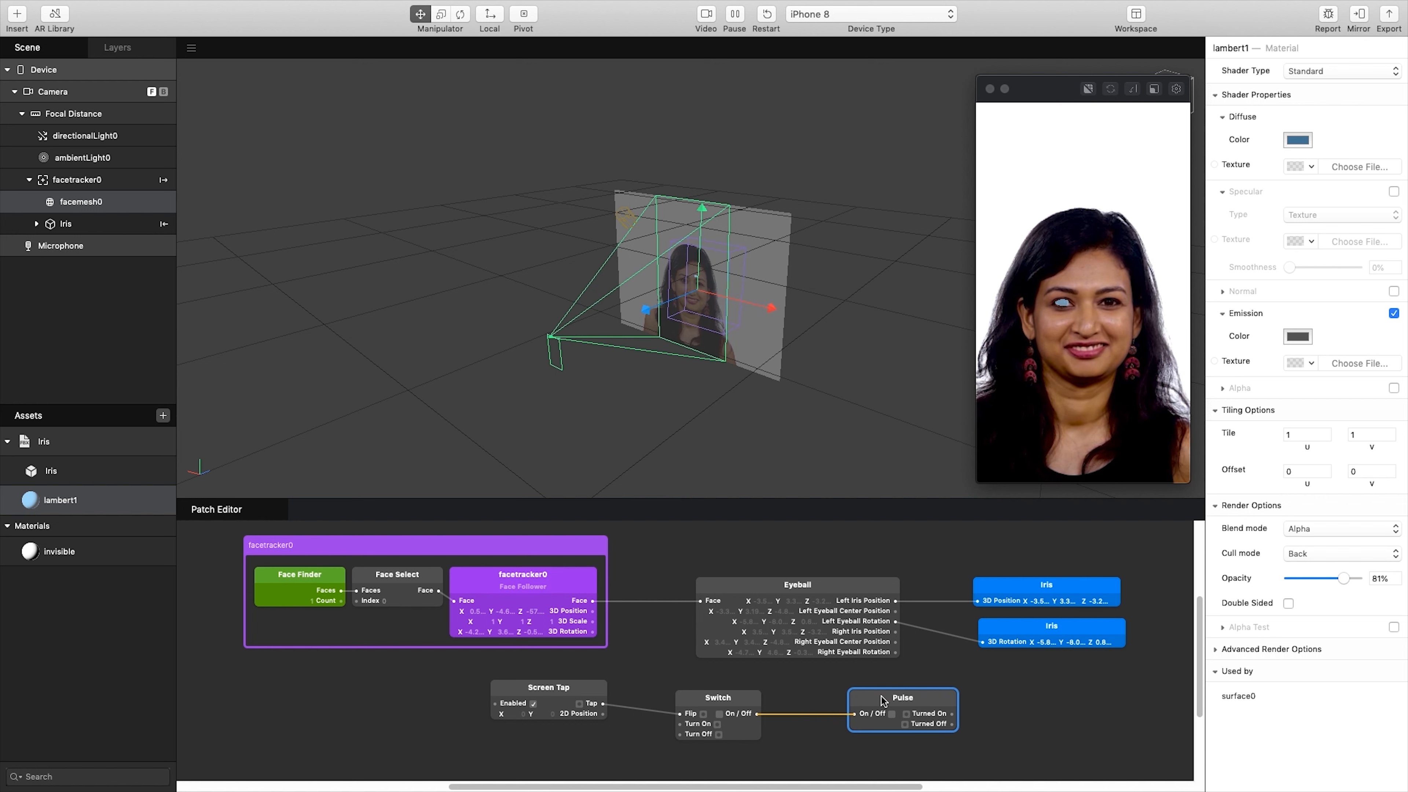
left_click_drag(997, 595, 977, 627)
left_click_drag(930, 697, 1065, 698)
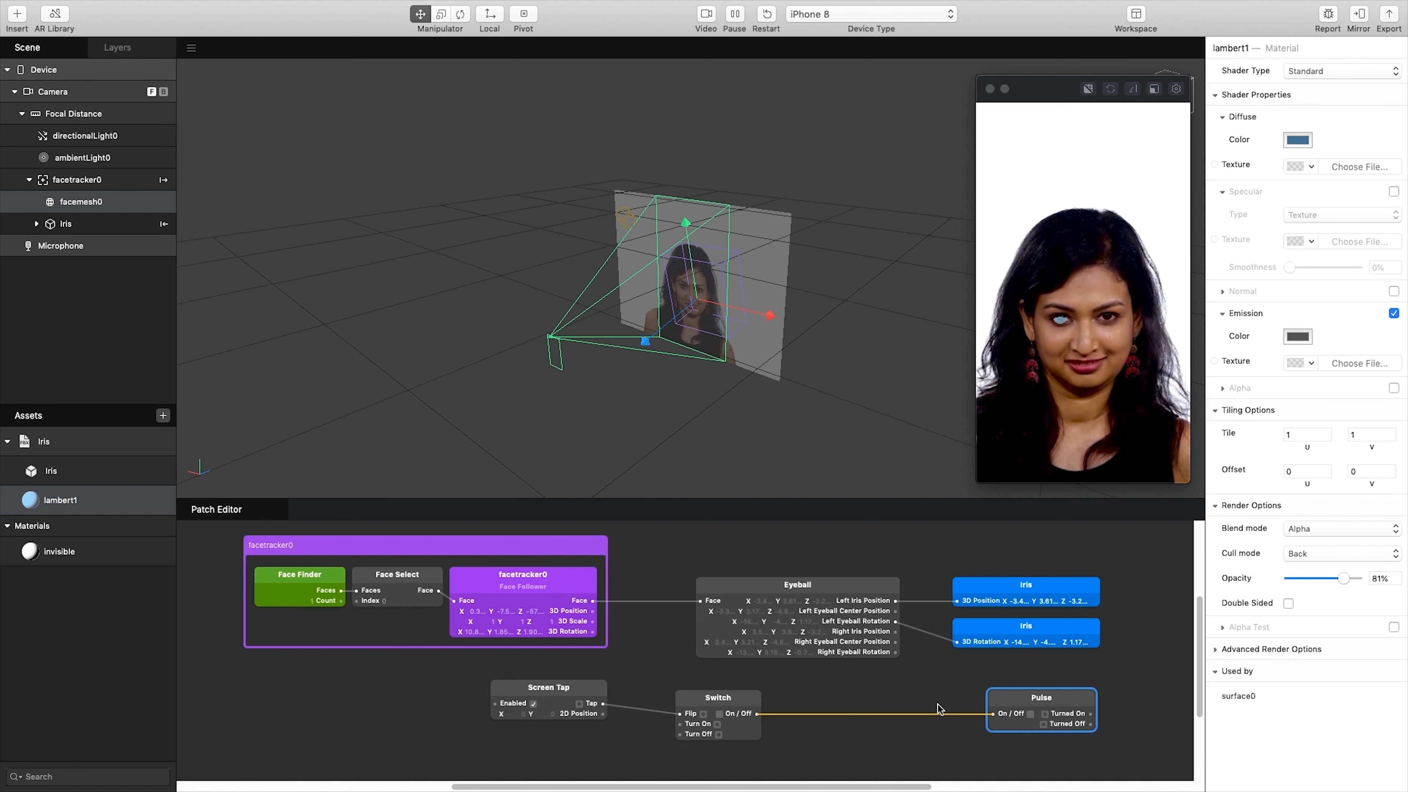
Step: Arrange the Screen Tap, Switch and Pulse patches in a compact row beneath the Eyeball and Iris patches
left_click_drag(737, 700, 845, 693)
left_click_drag(576, 701, 678, 712)
left_click(1000, 702)
left_click_drag(999, 700, 989, 692)
left_click_drag(916, 719, 643, 725)
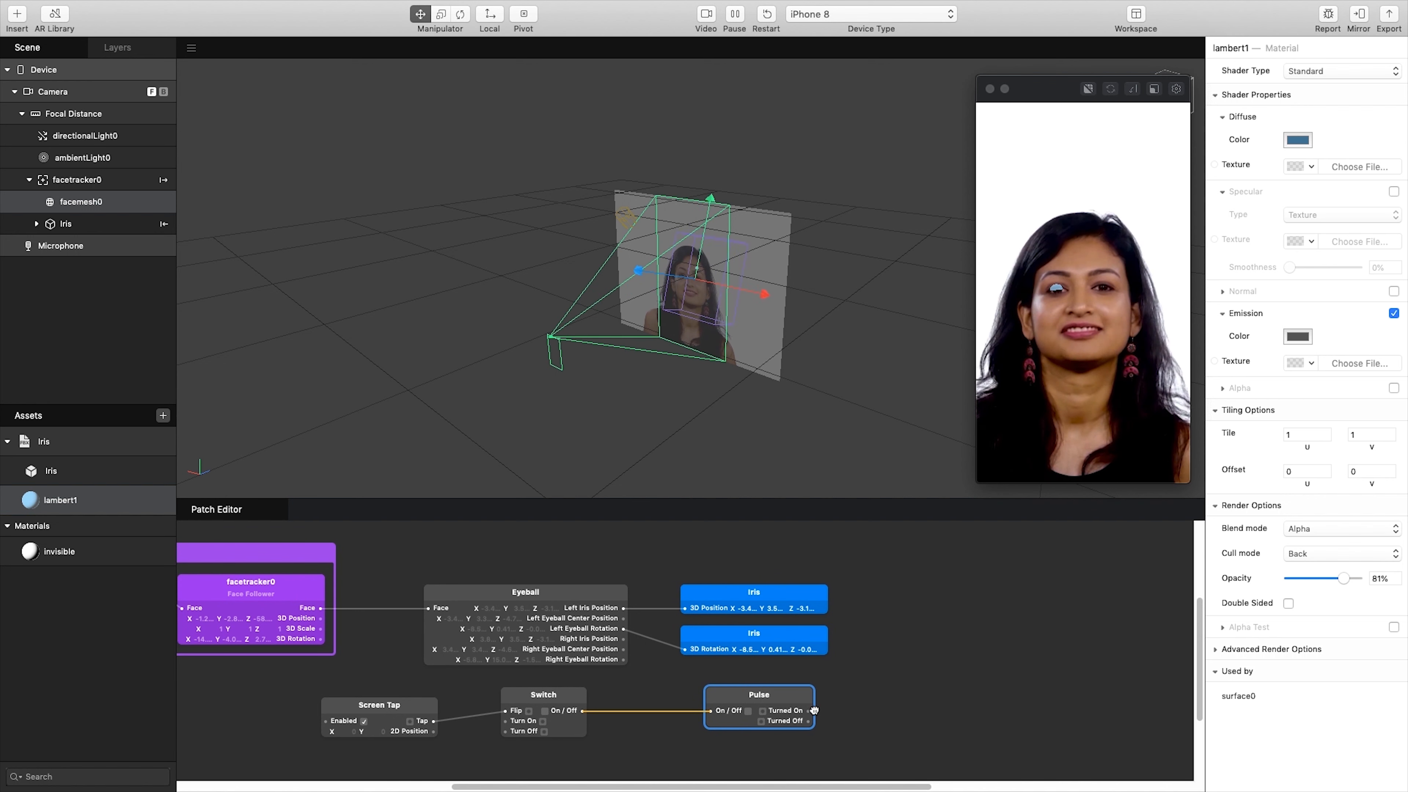
Step: Insert an Animation patch with Play driven by the Pulse's Turned On output and Reverse by its Turned Off output
left_click_drag(810, 711, 879, 536)
left_click(1078, 577)
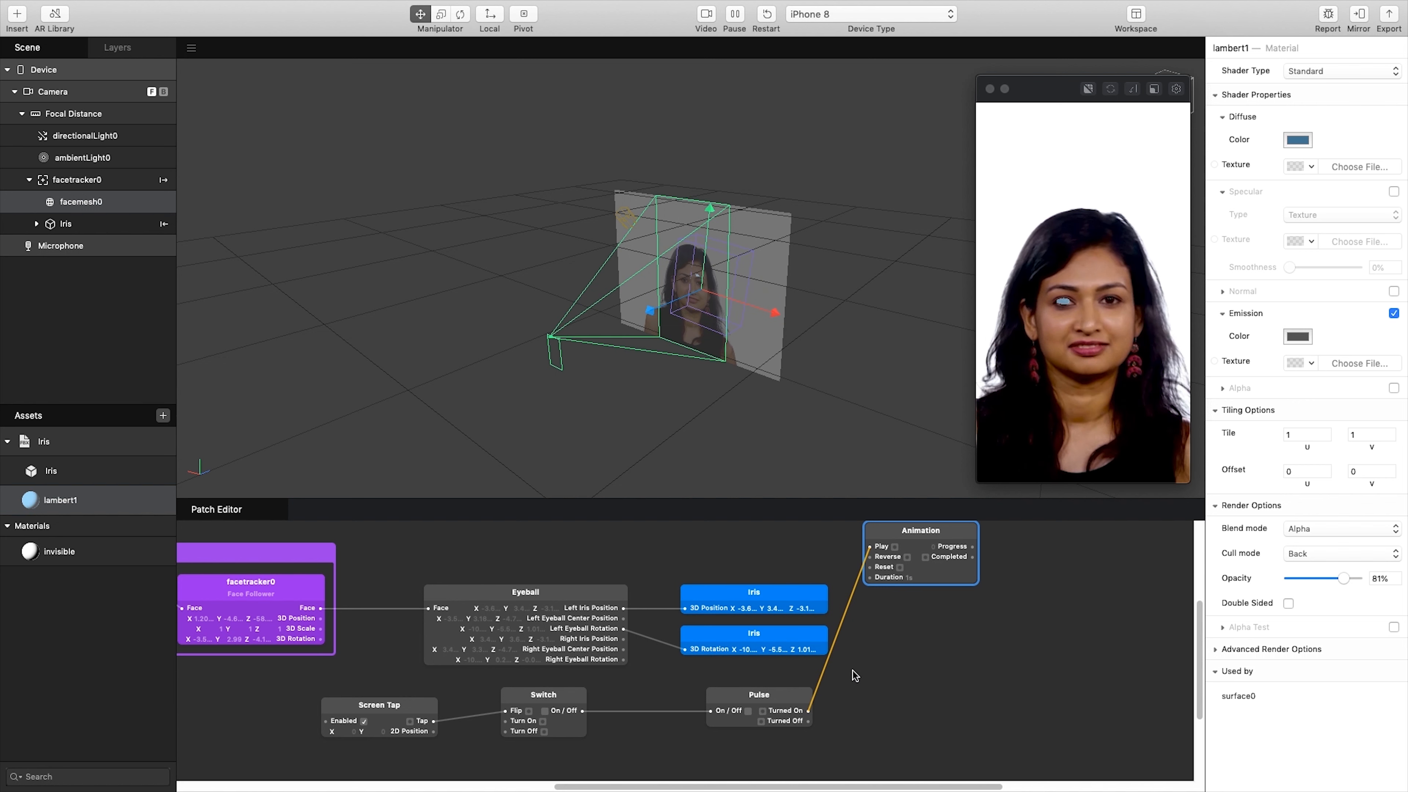
left_click_drag(808, 721, 871, 560)
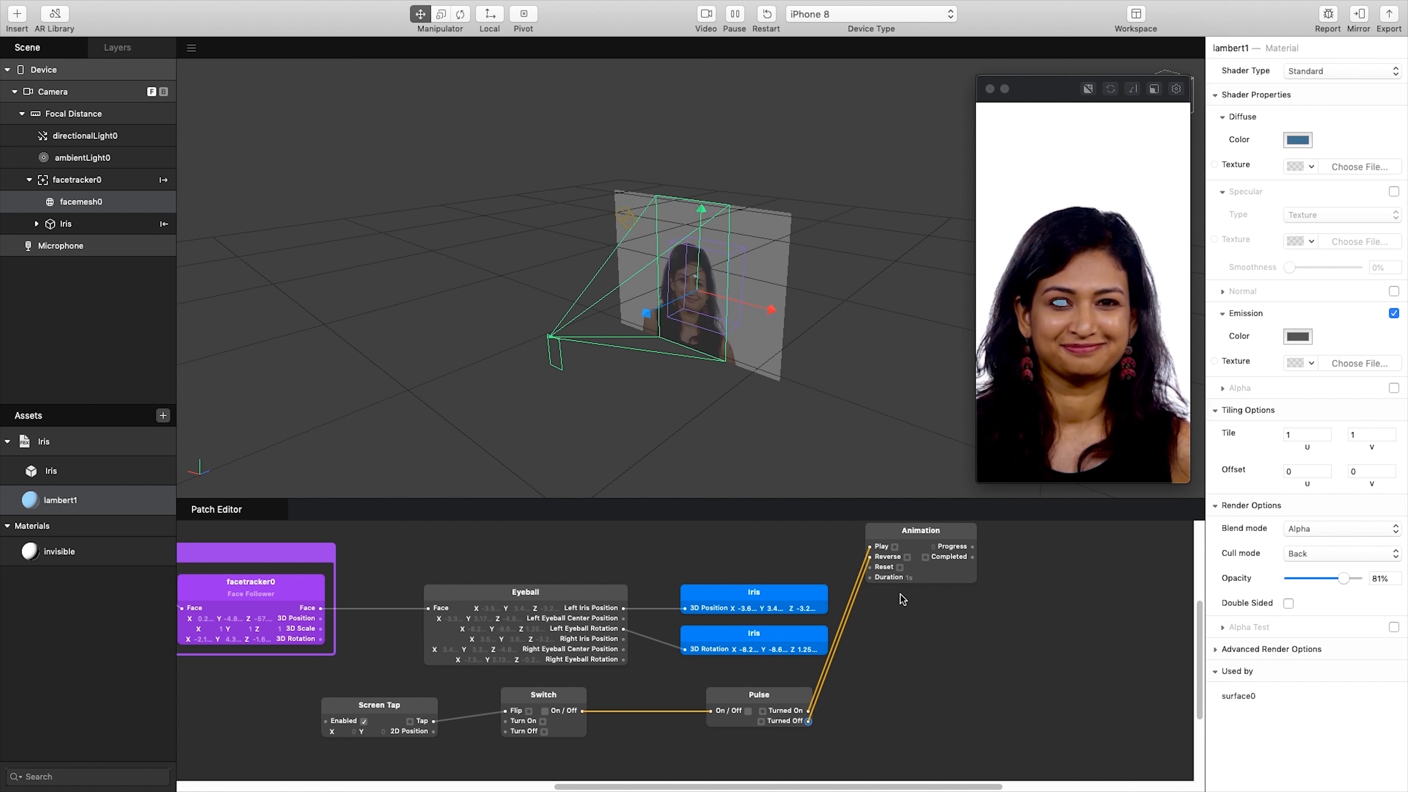
Step: Insert a Transition patch driven by the Animation's Progress output, aligned beside it, and set its curve to Quadratic In-Out
left_click_drag(937, 610, 859, 658)
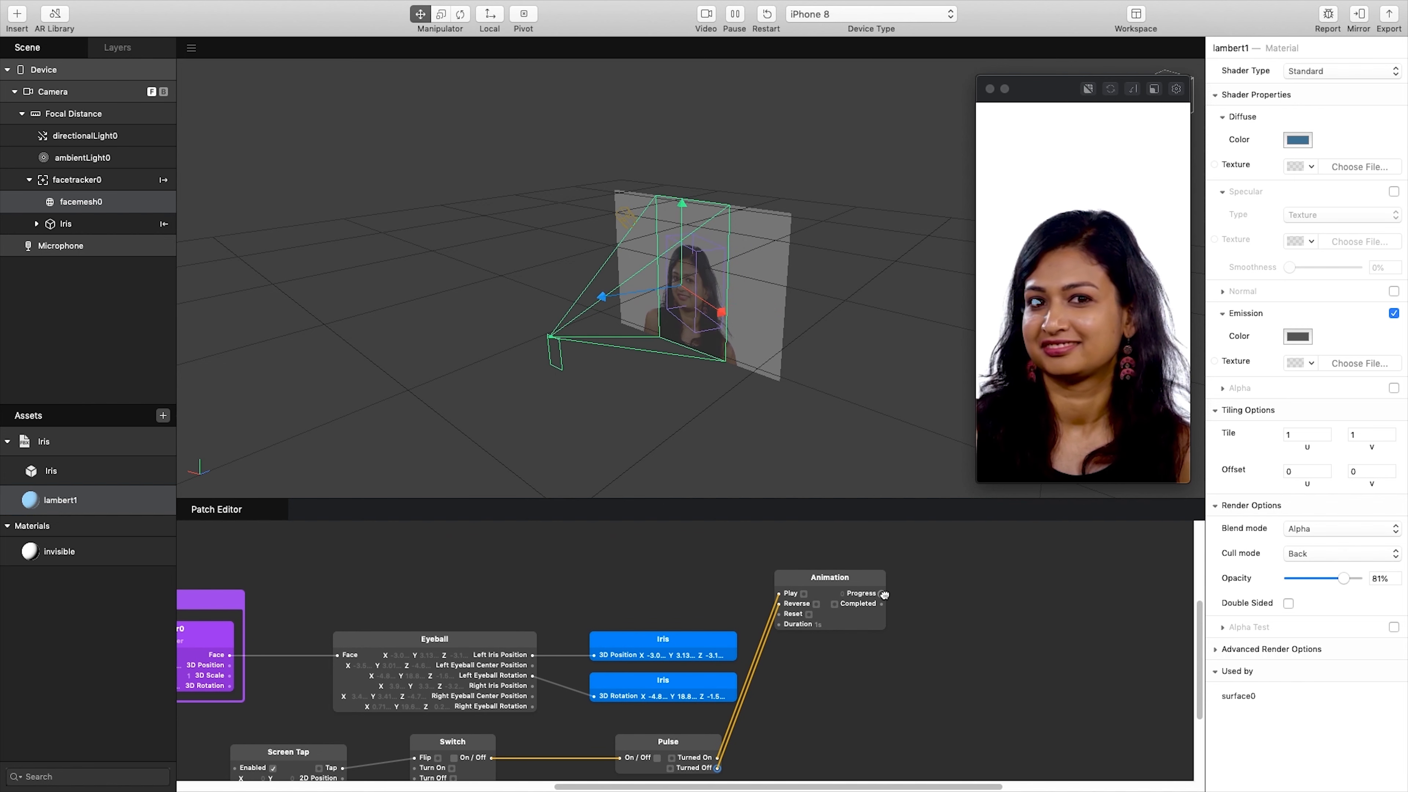
left_click_drag(835, 578, 926, 561)
left_click(775, 382)
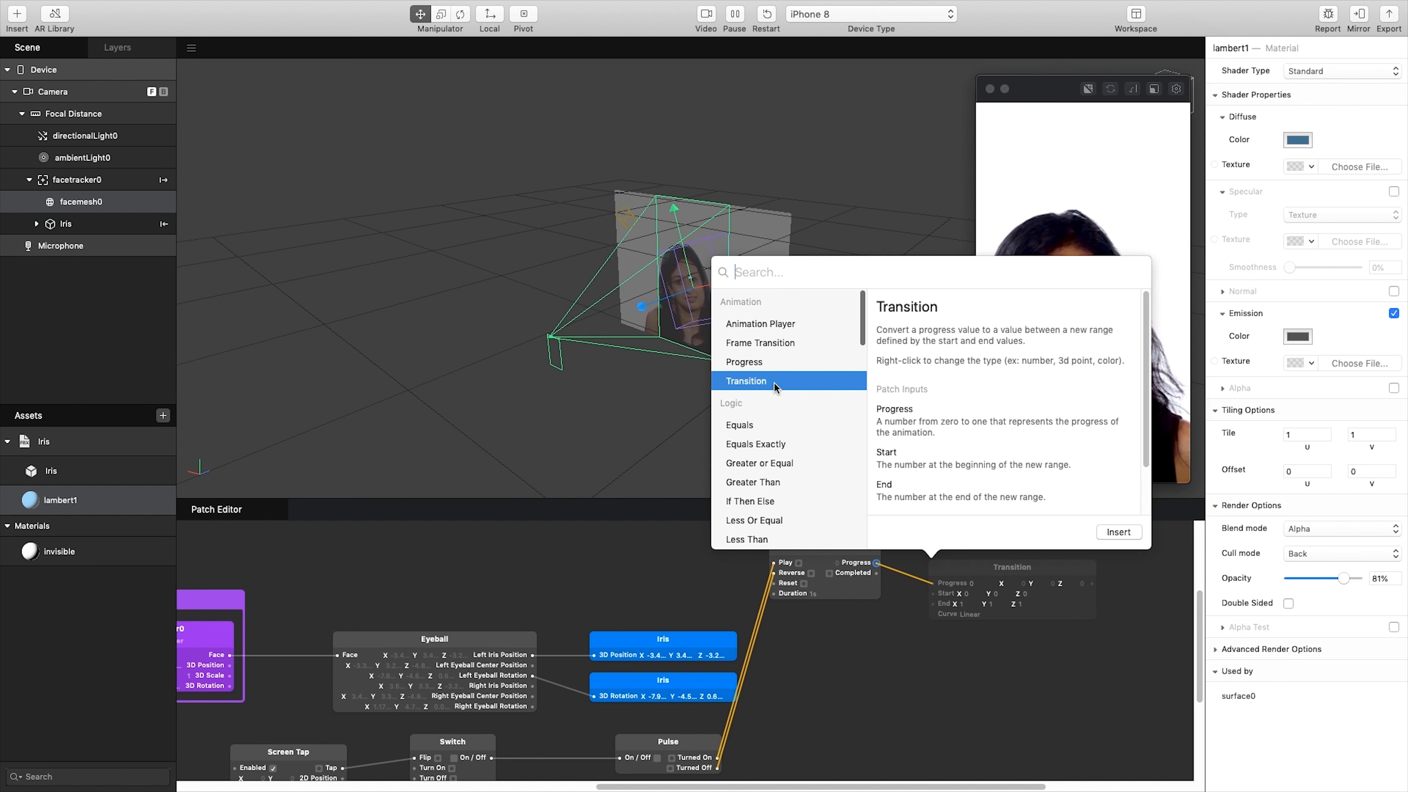
left_click(1117, 532)
left_click_drag(942, 566, 942, 547)
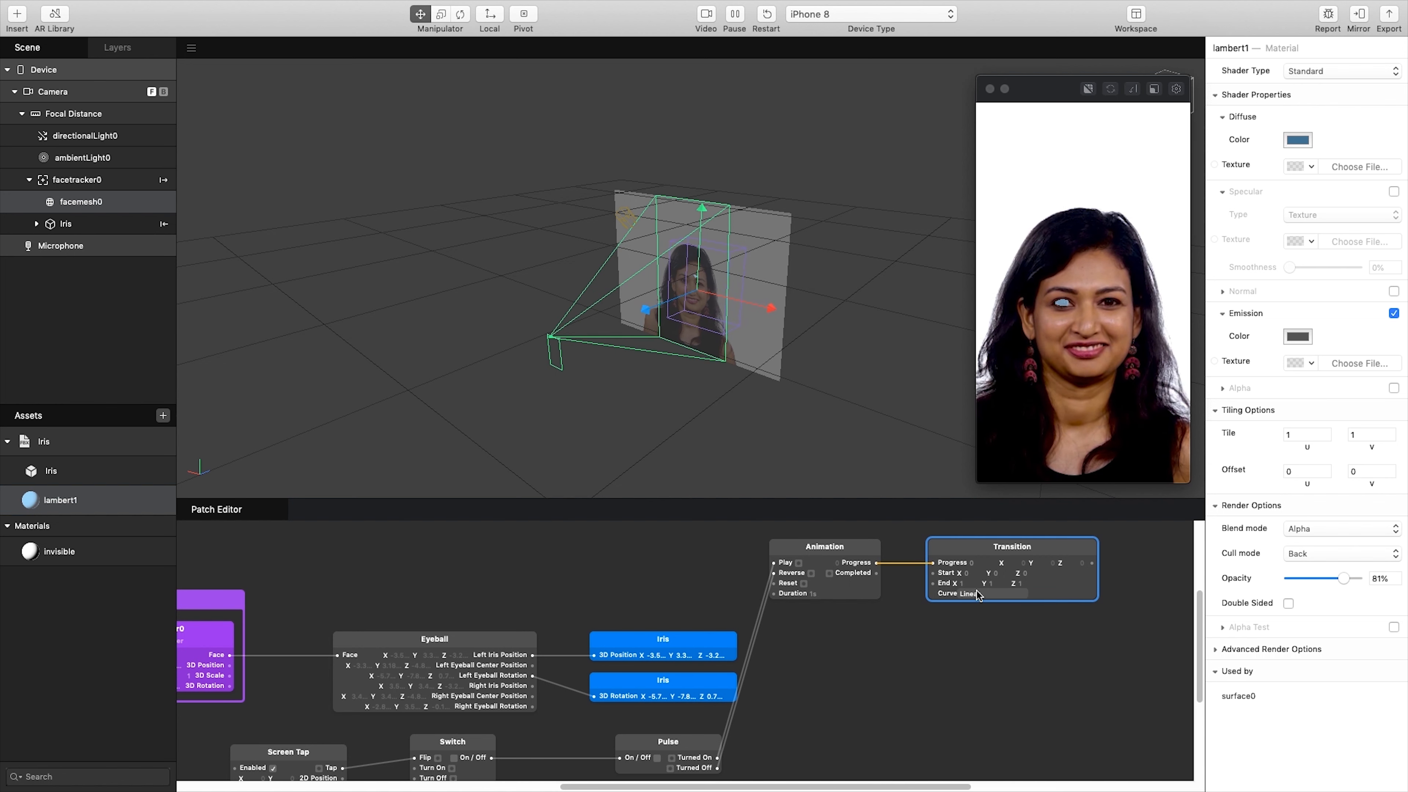
left_click(967, 593)
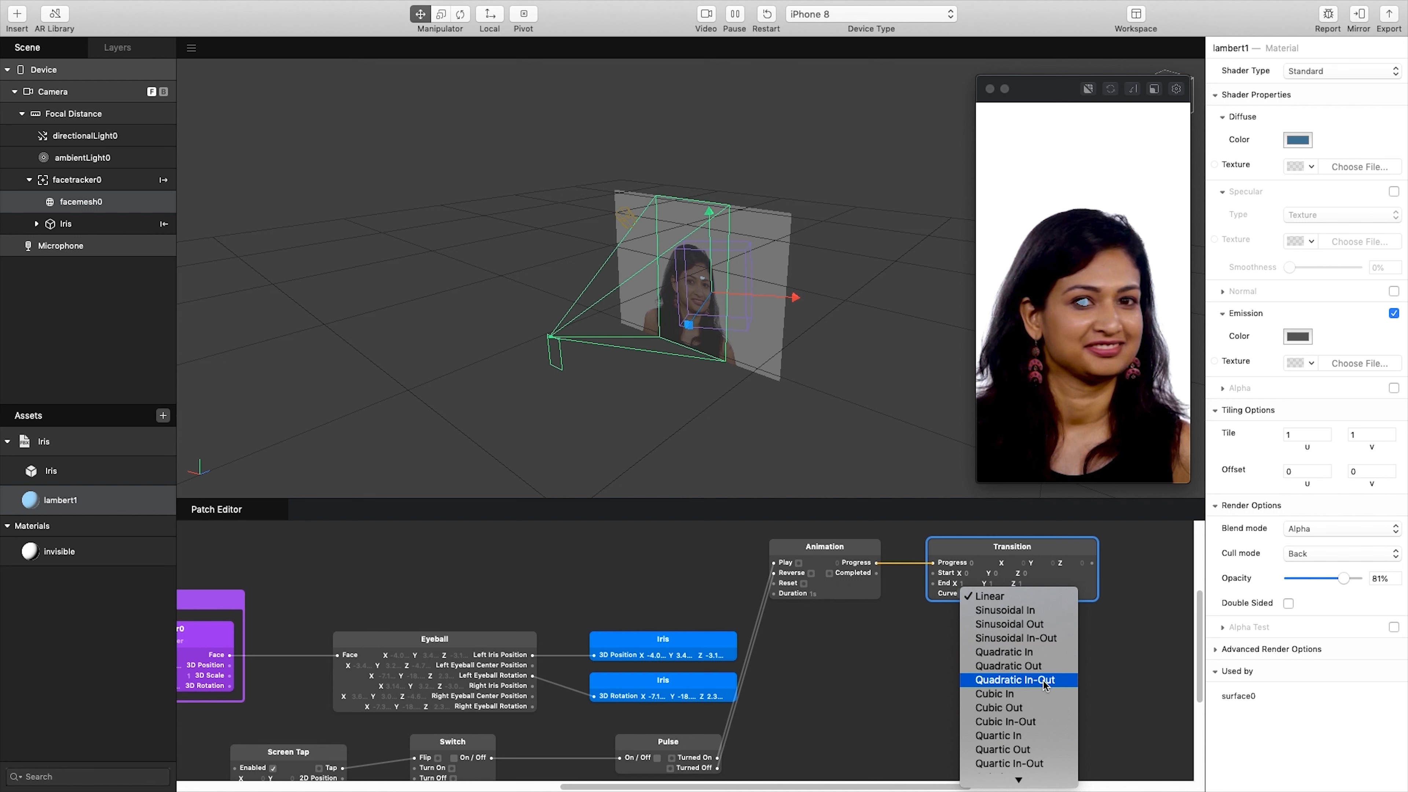
left_click(1015, 679)
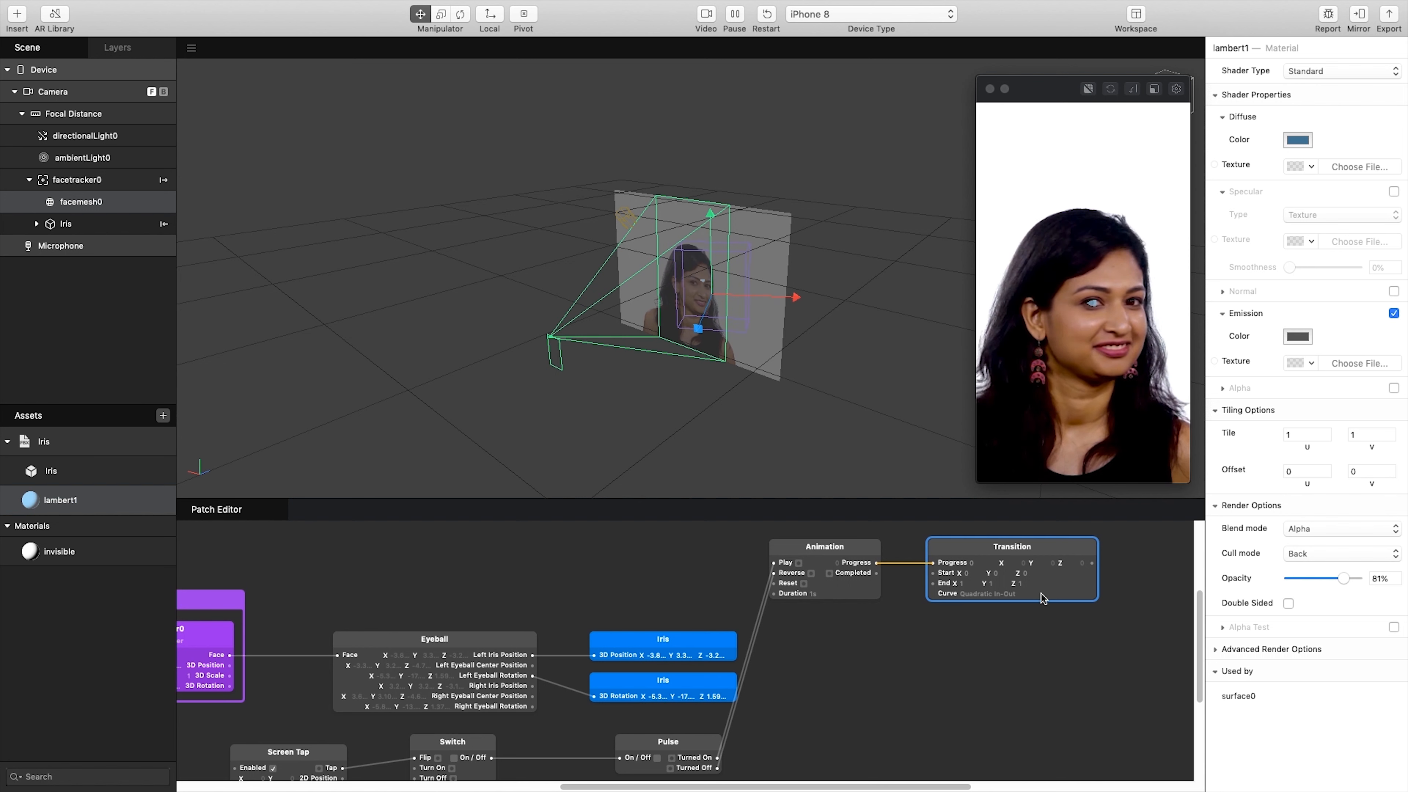
Step: Create a 3D Scale patch for the Iris object, place it beside the Transition patch and drive it with the Transition's output
left_click(67, 224)
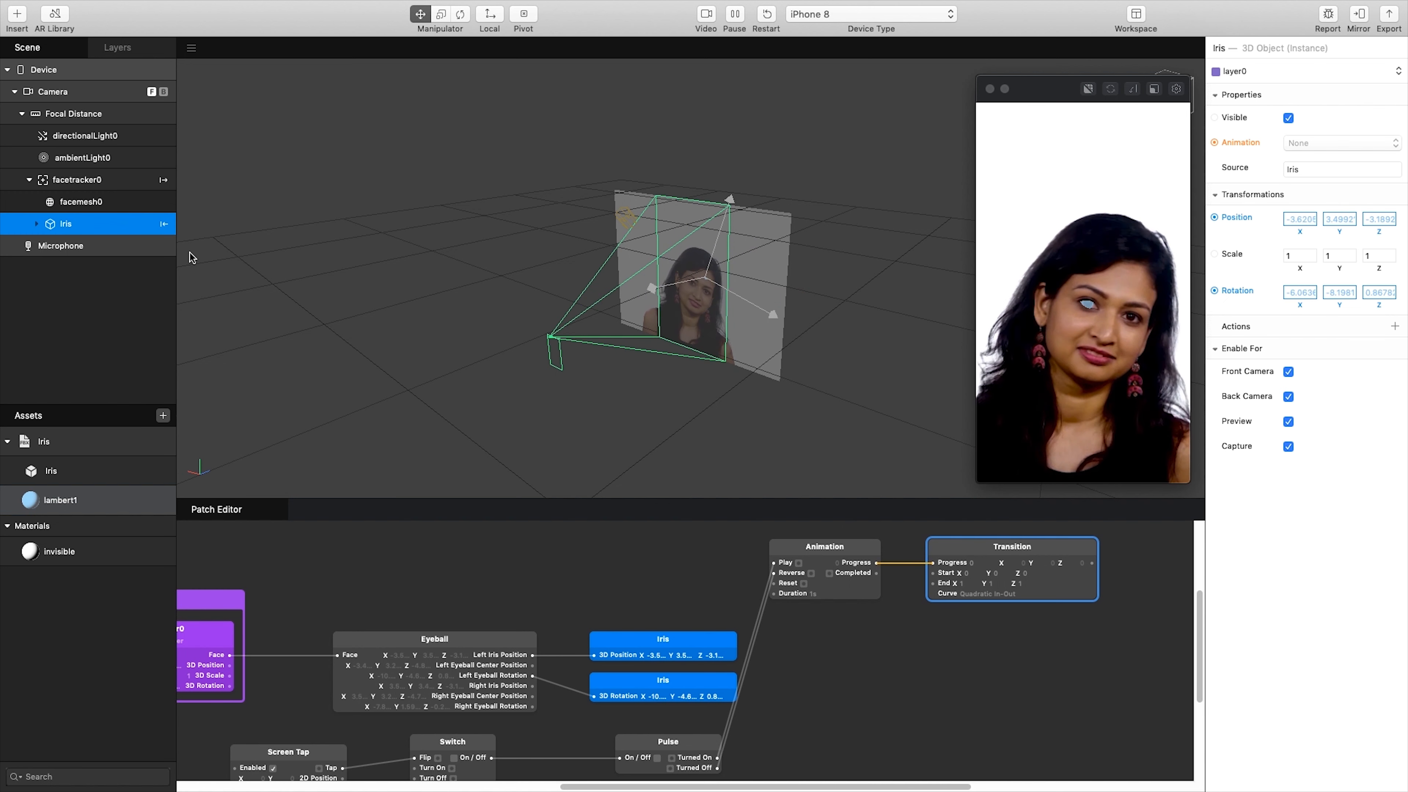
left_click(1215, 255)
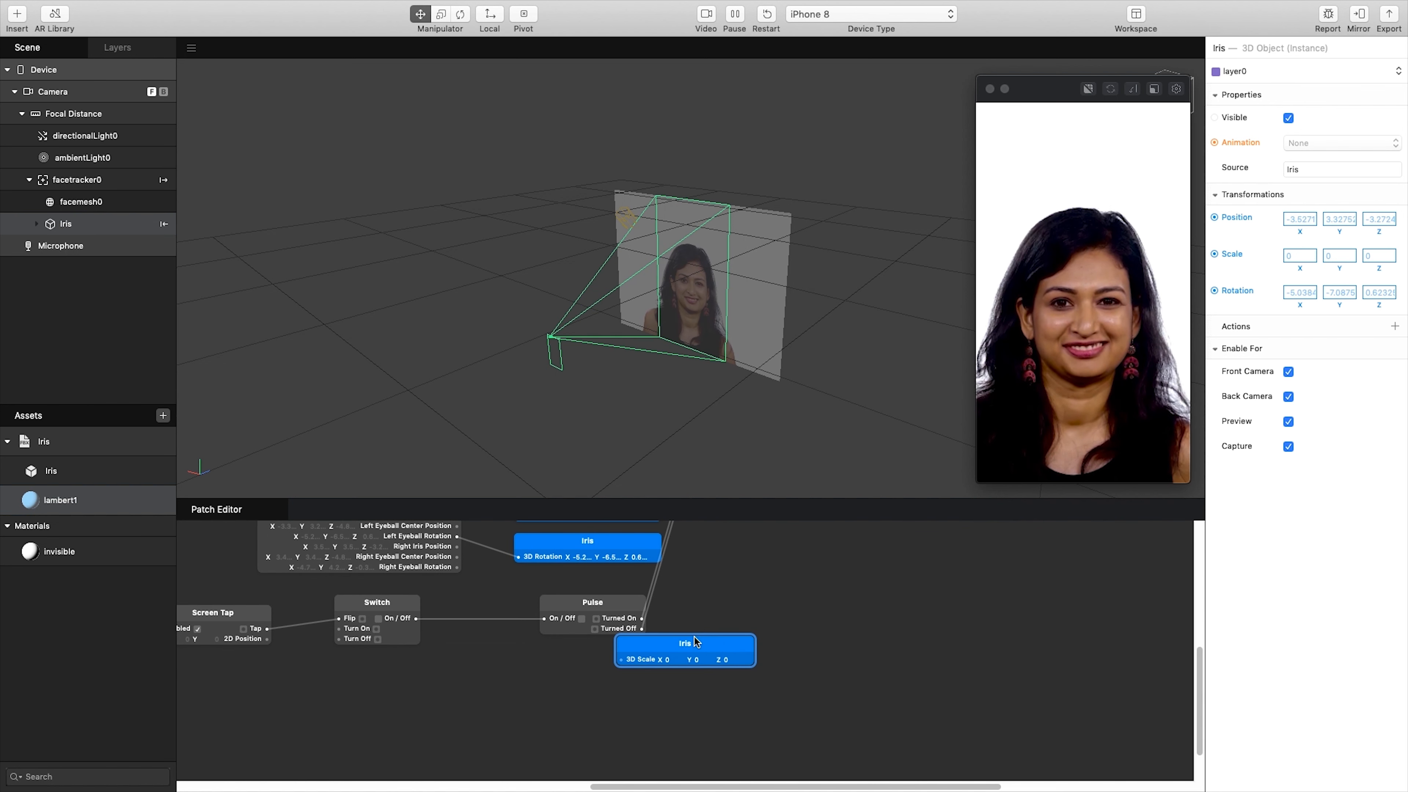
left_click_drag(683, 634, 1064, 591)
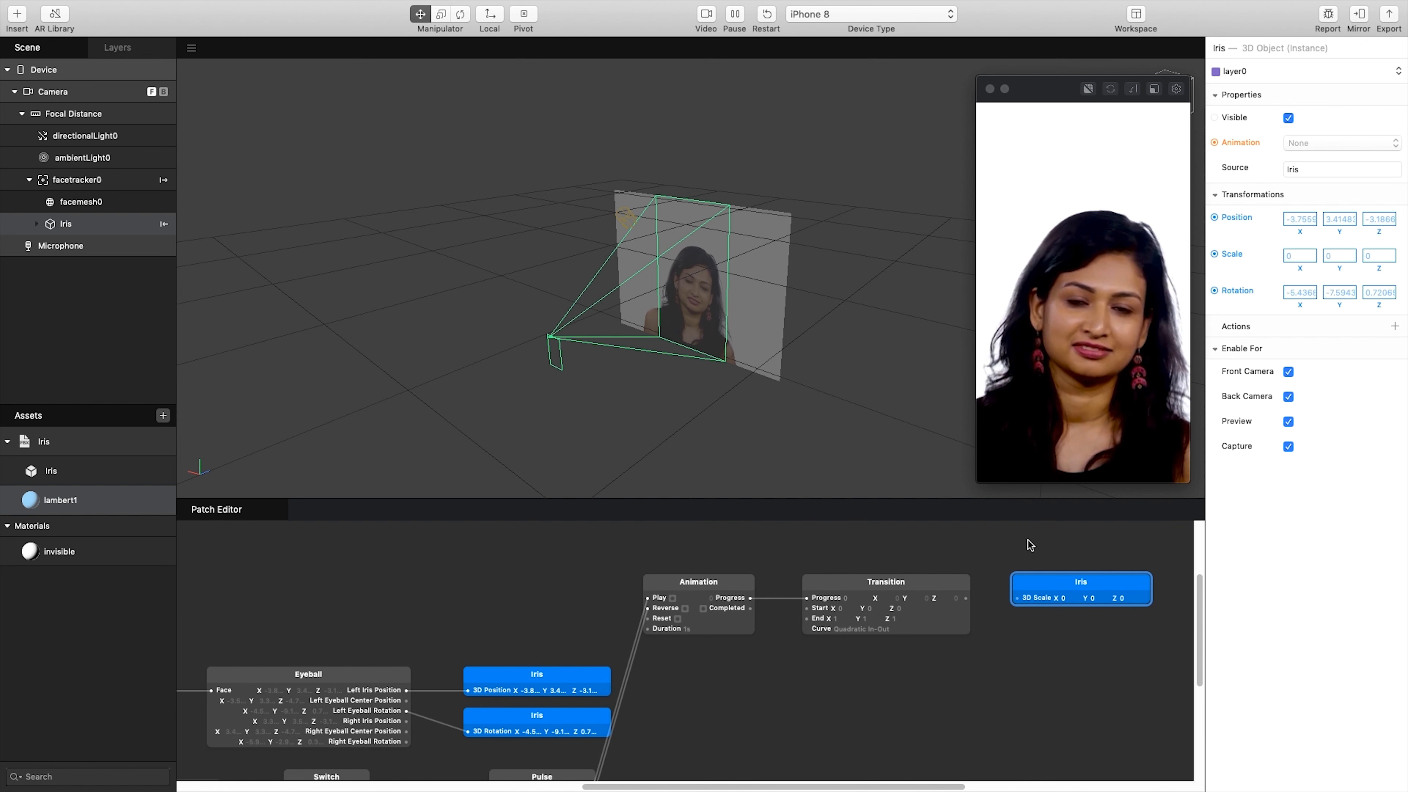
left_click_drag(967, 600, 1017, 599)
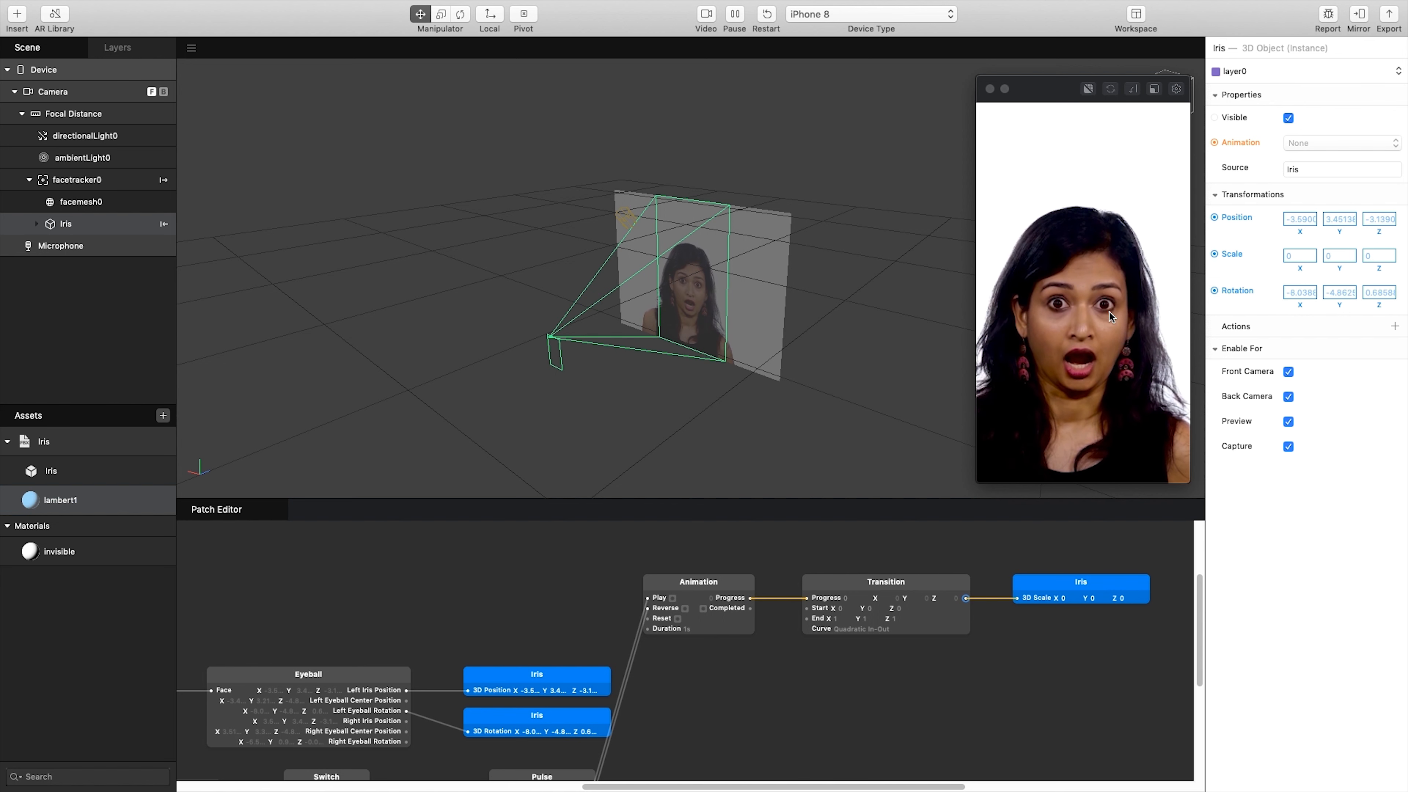
Step: Set the Transition patch's End X and End Y values to 1.5
left_click(837, 618)
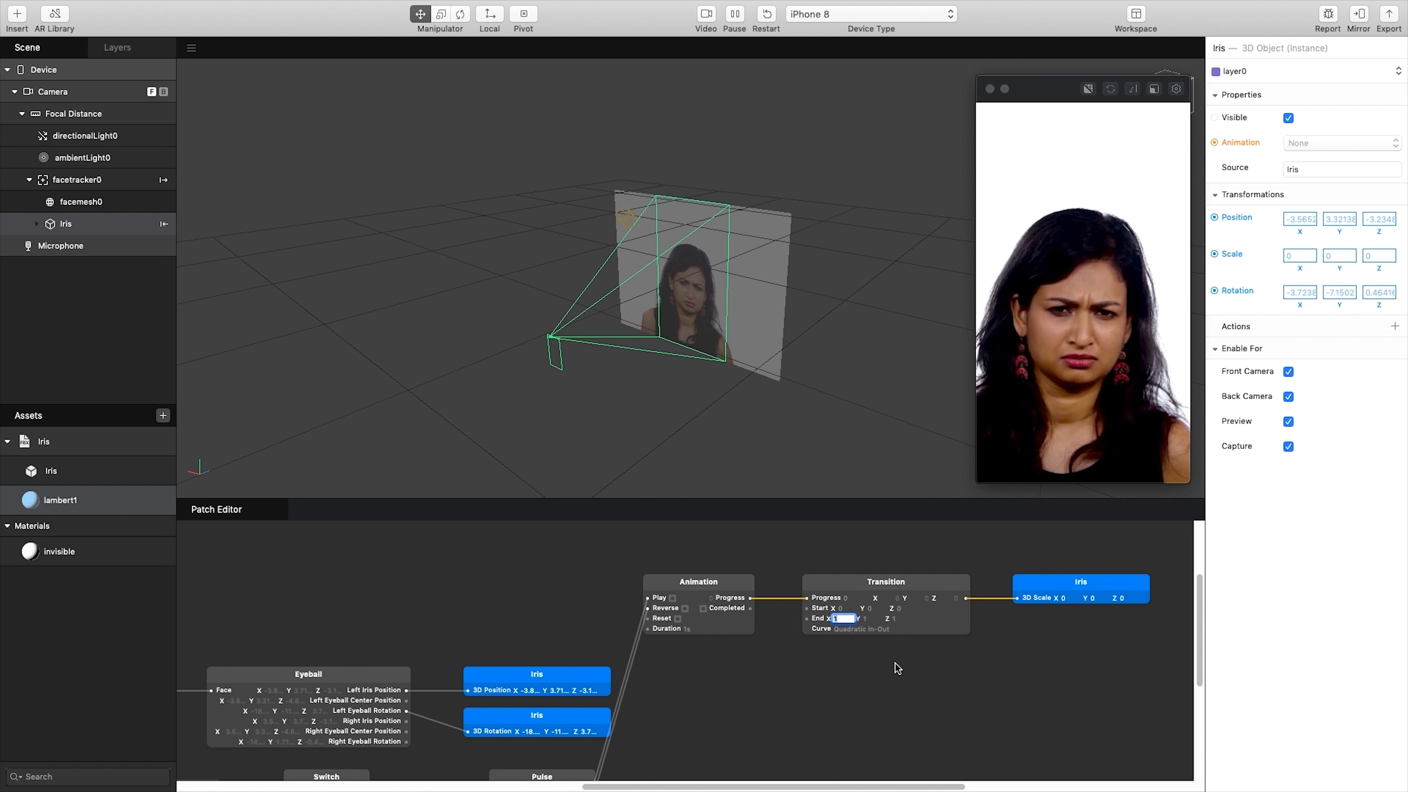
type("1.5")
key("Tab")
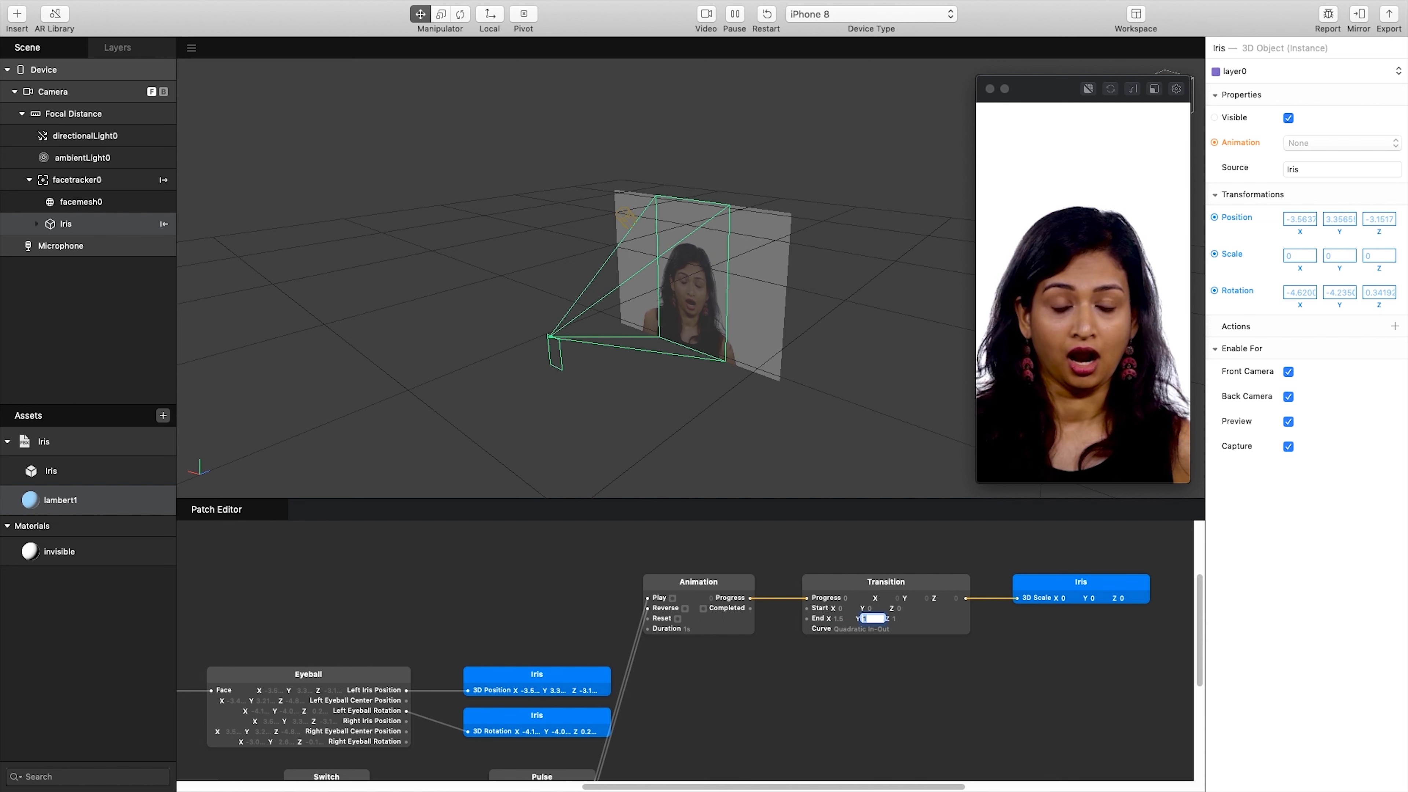
type("1.5")
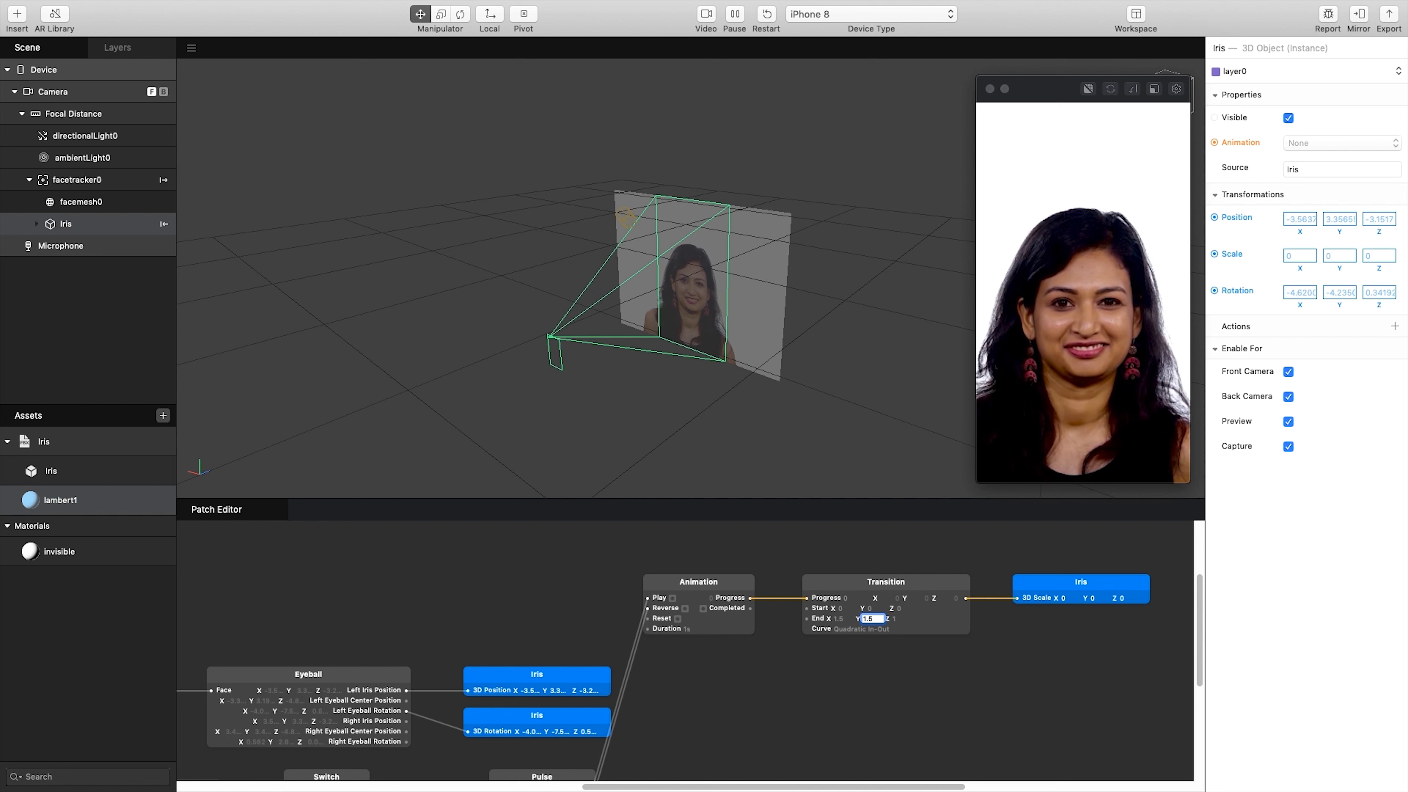
key("Return")
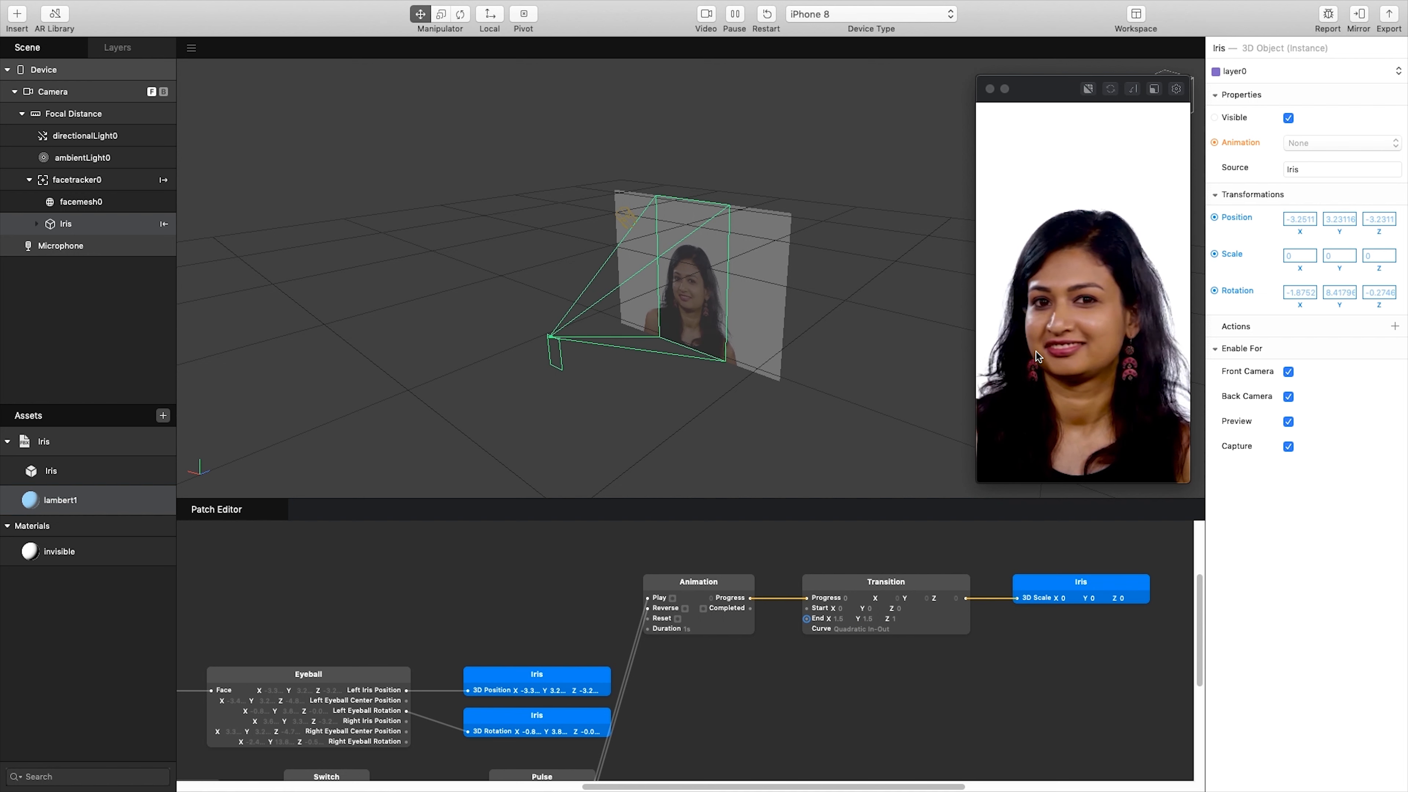
Step: Turn on Simulate Touch for the simulator
left_click(1007, 317)
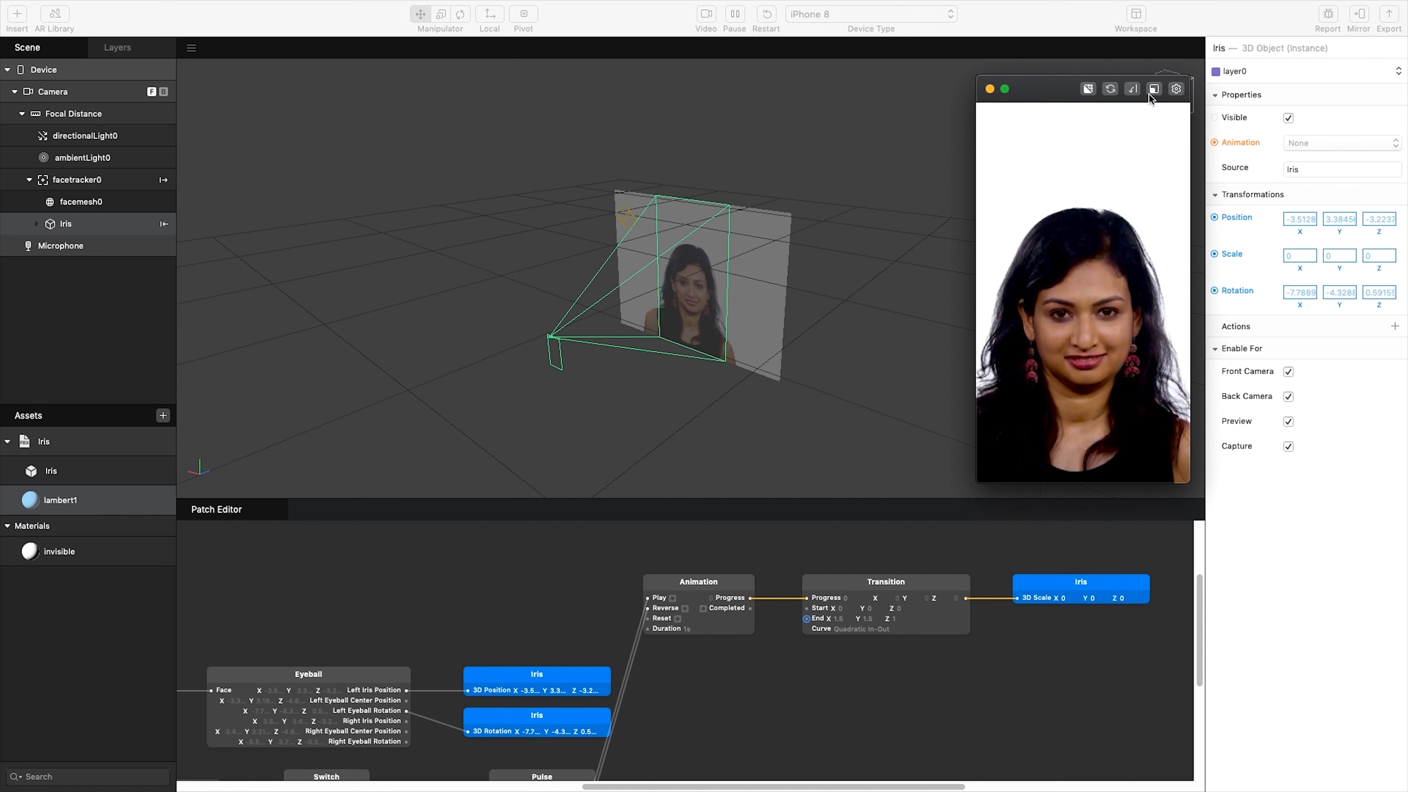
left_click(1175, 89)
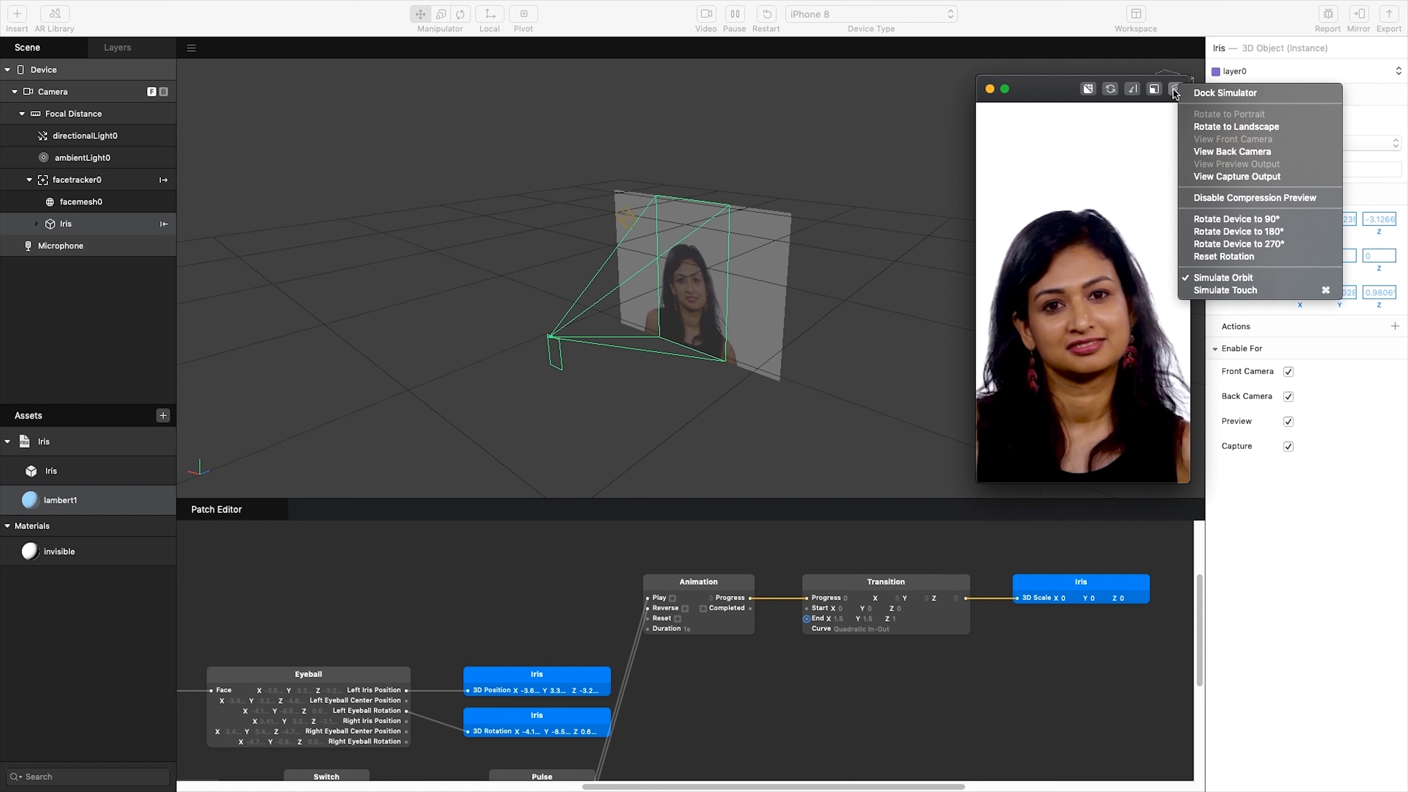
left_click(1226, 290)
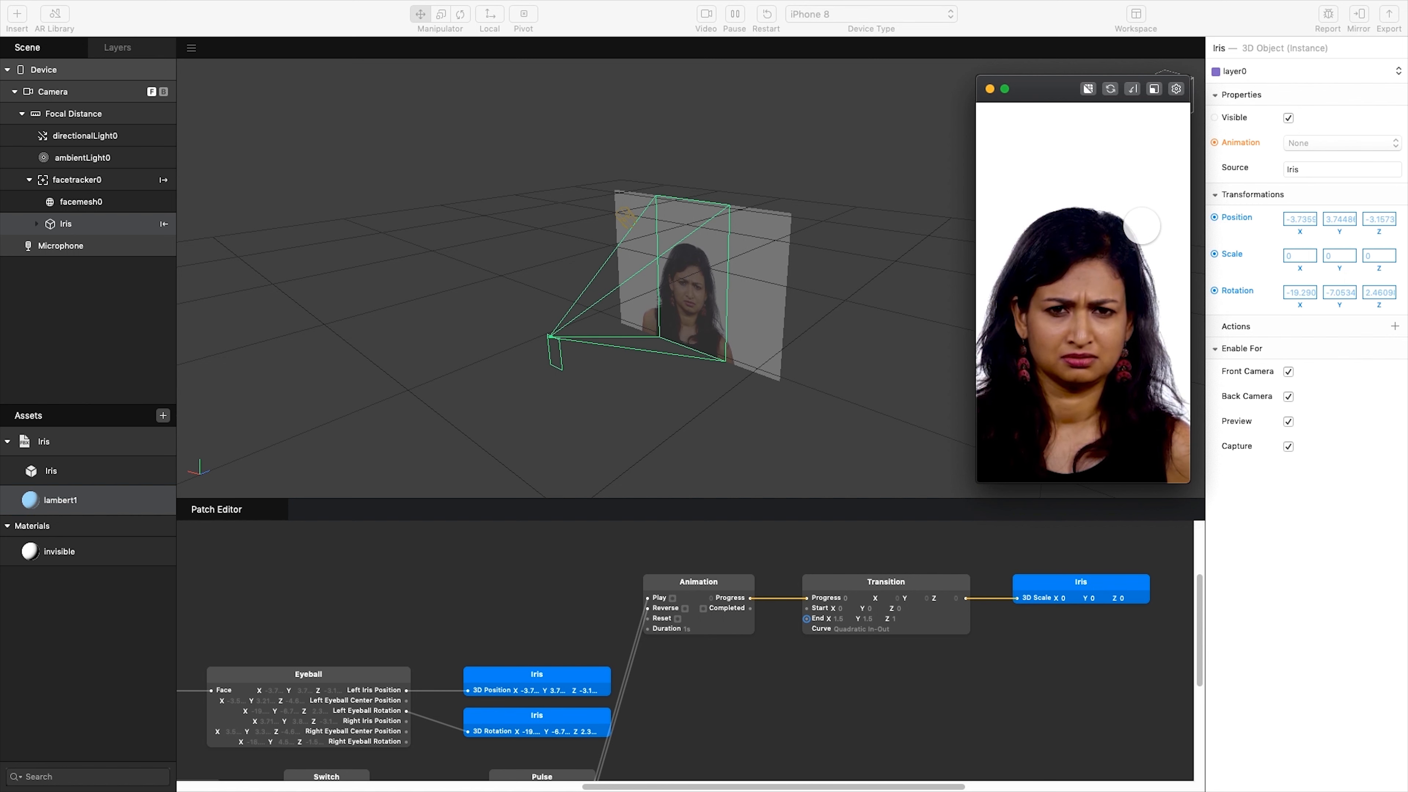
Step: Tap the simulated phone screen repeatedly to test the iris growing and shrinking on the left eye
left_click(1136, 217)
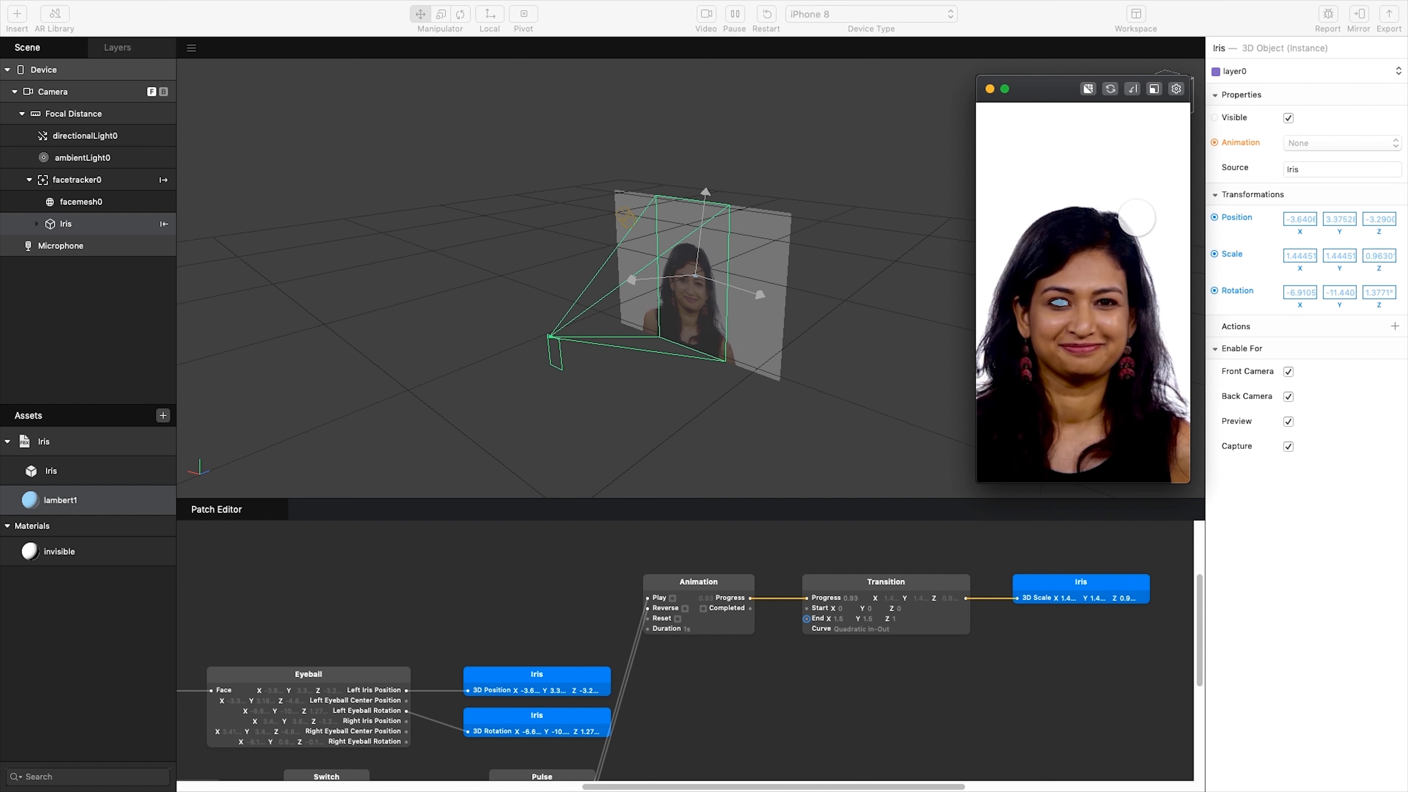
left_click(1131, 235)
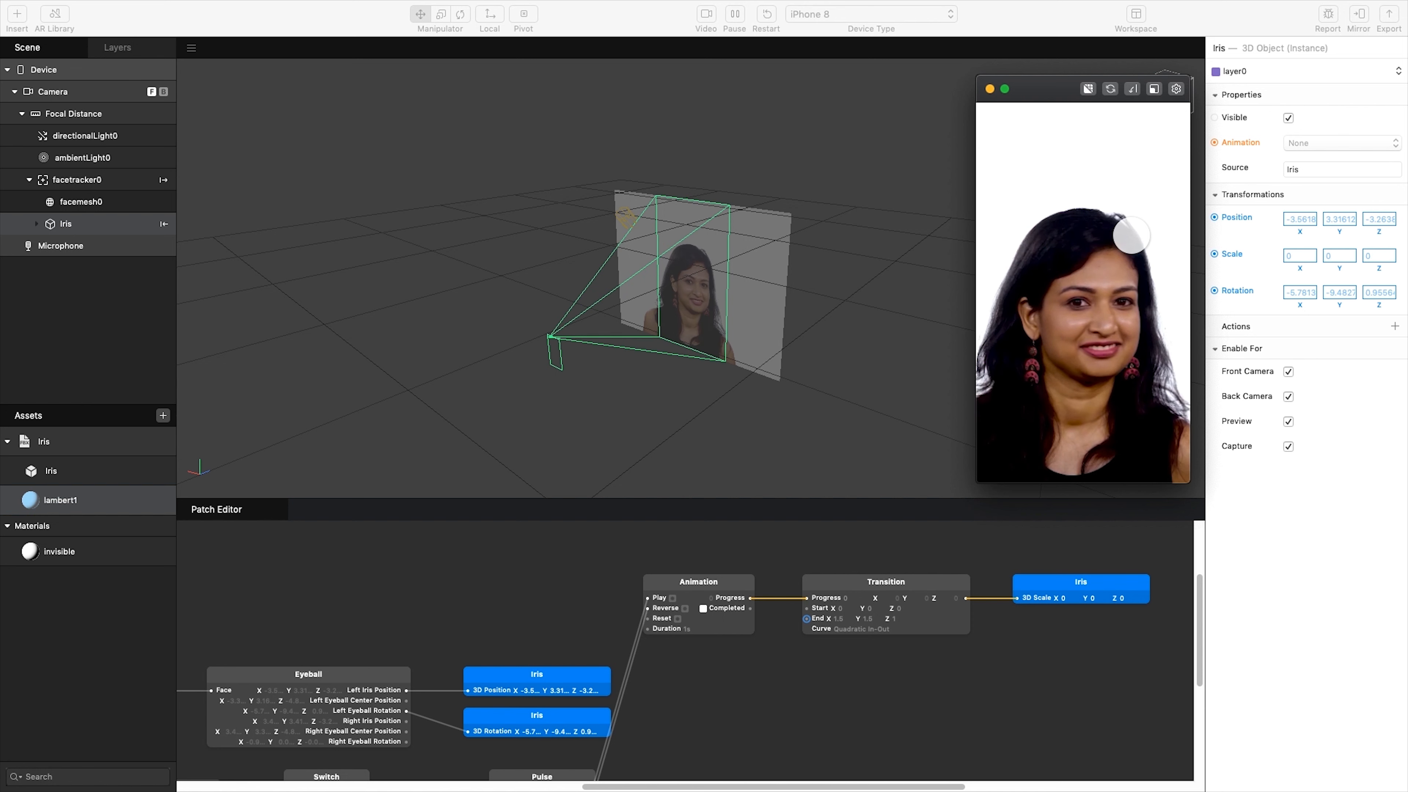
left_click(1131, 235)
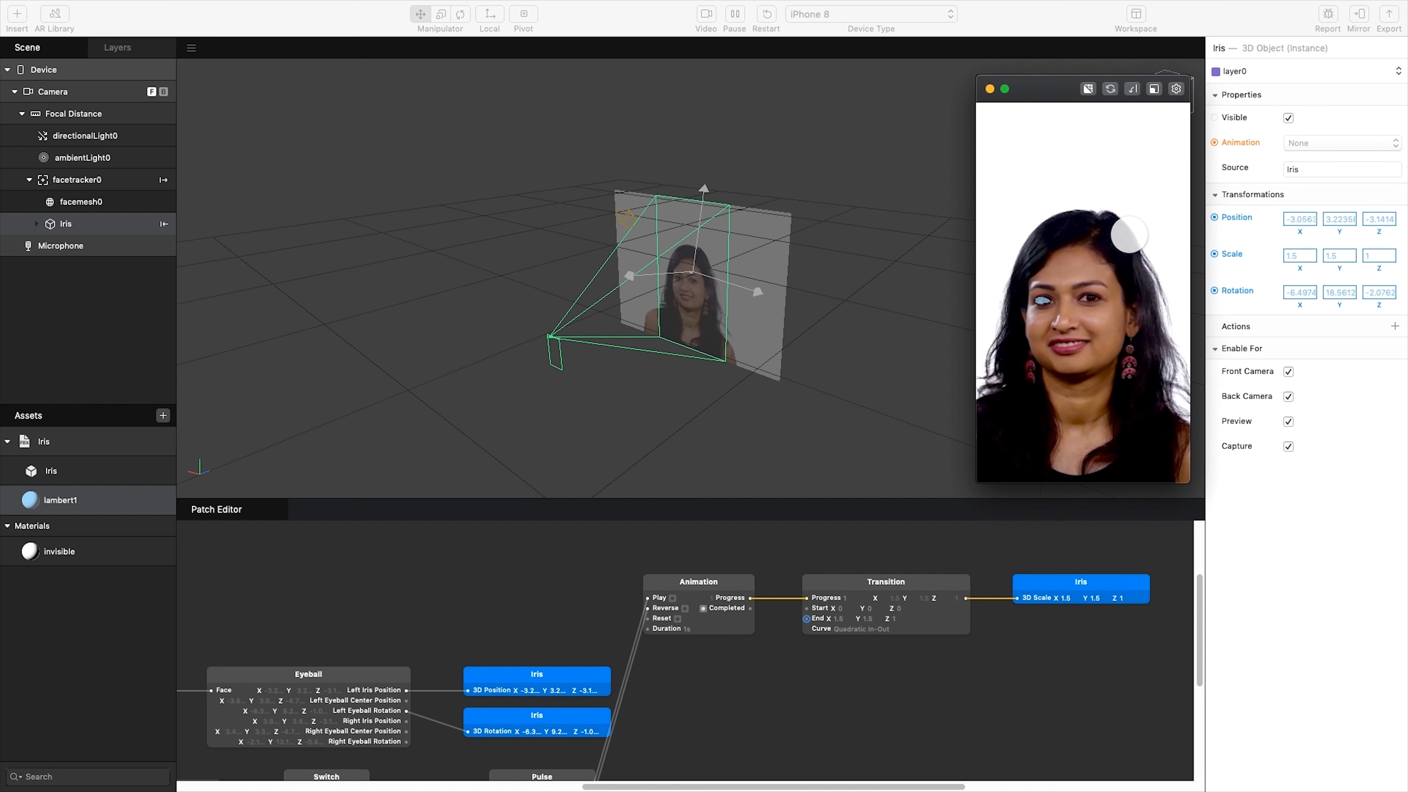
left_click(1128, 242)
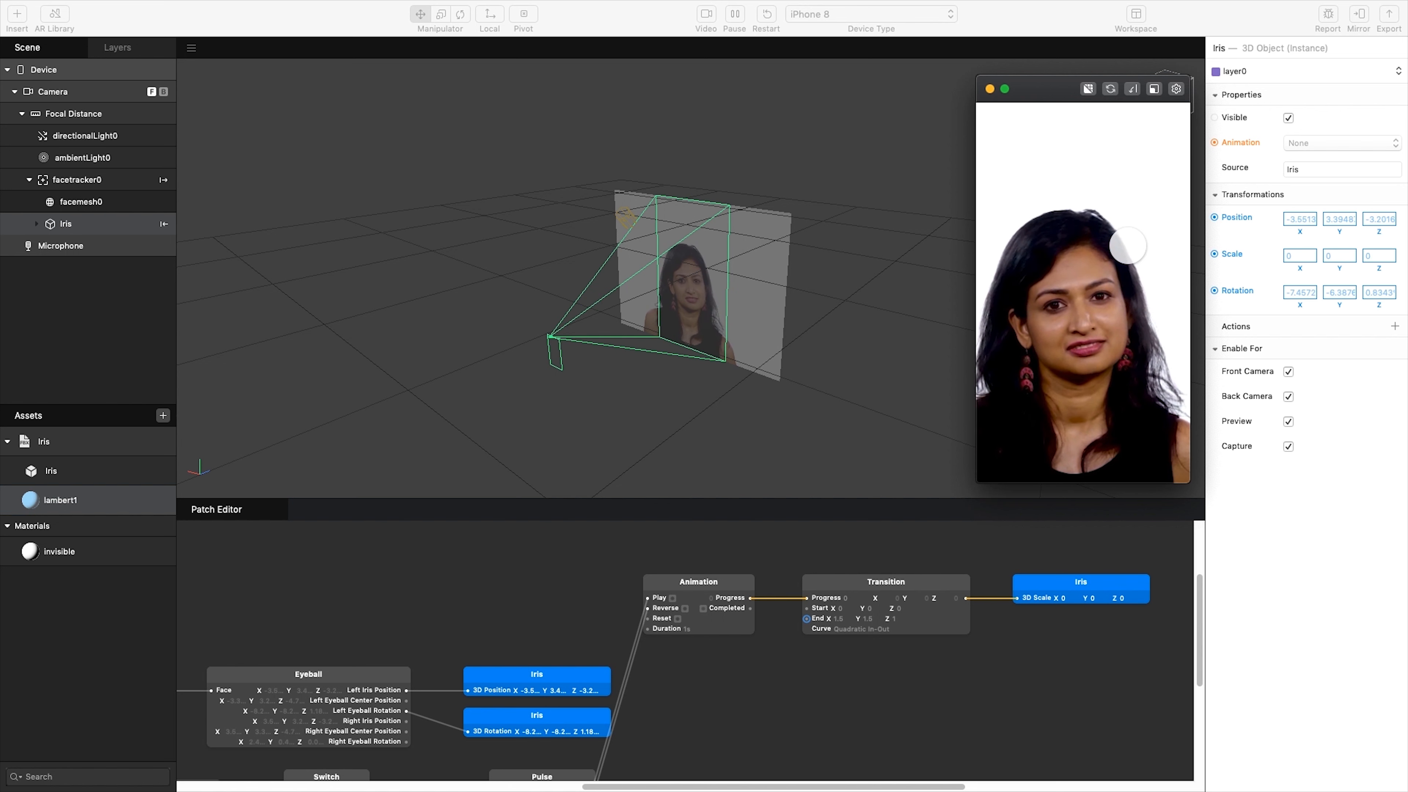
left_click(1120, 249)
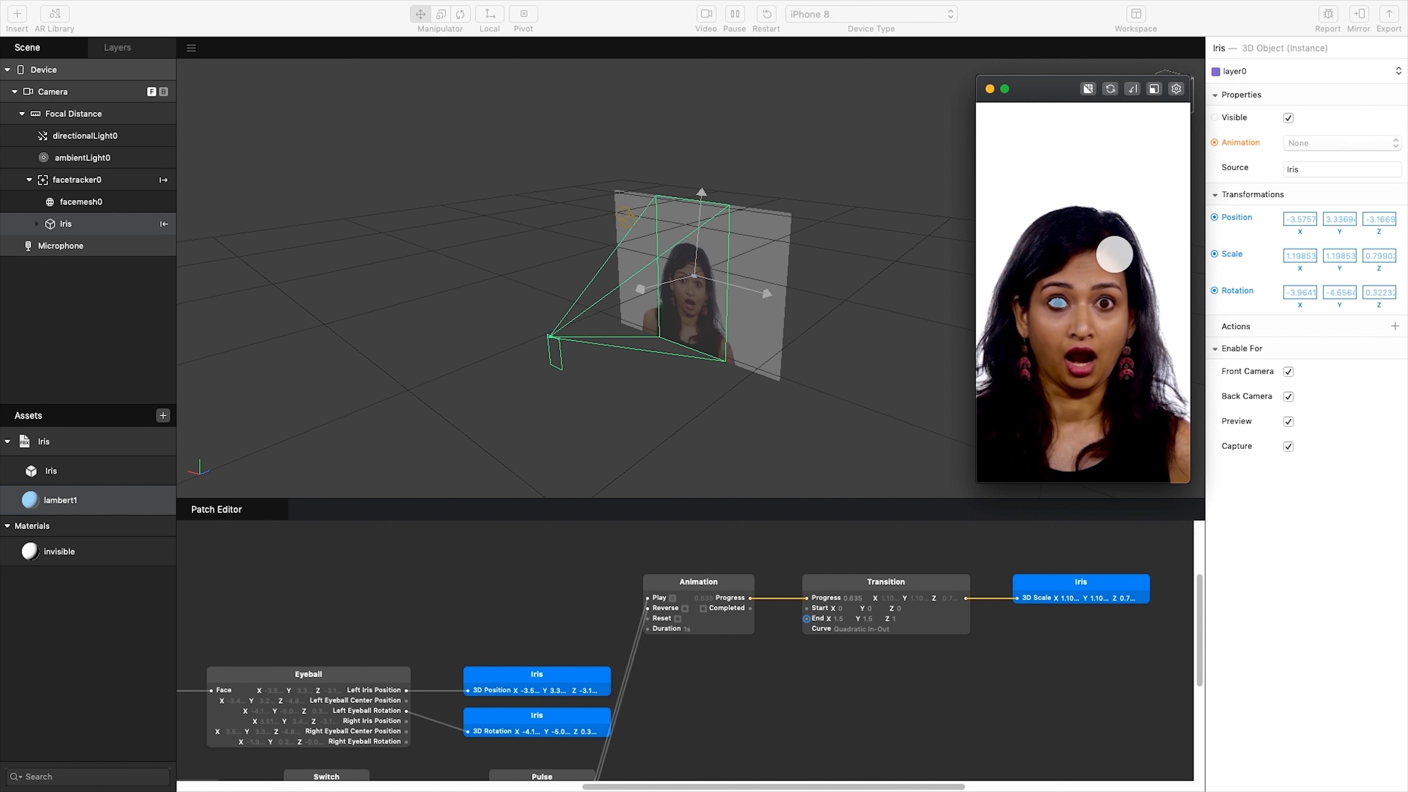
Step: Test the tap effect on the FaceTime HD Camera feed and again on the first sample face video
left_click(706, 14)
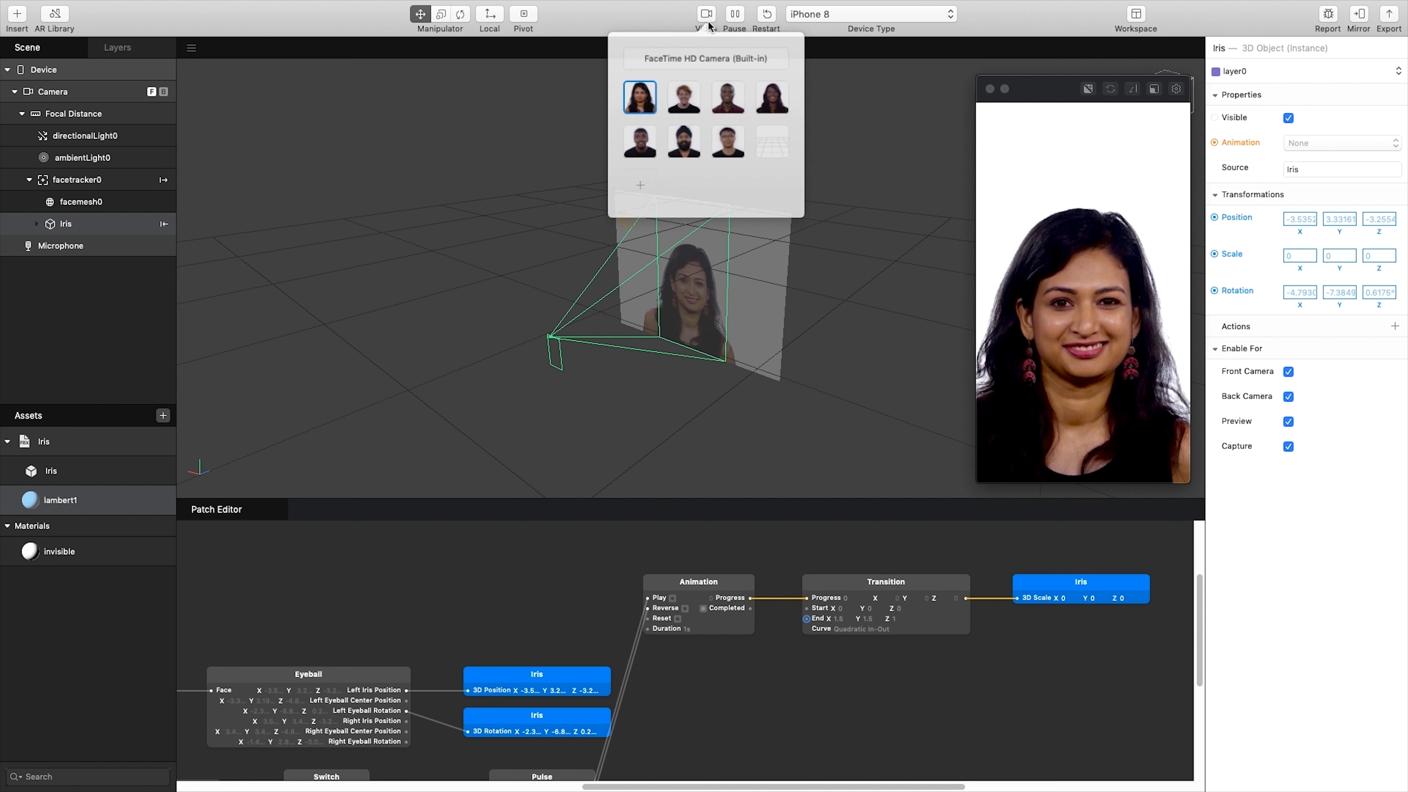
left_click(728, 59)
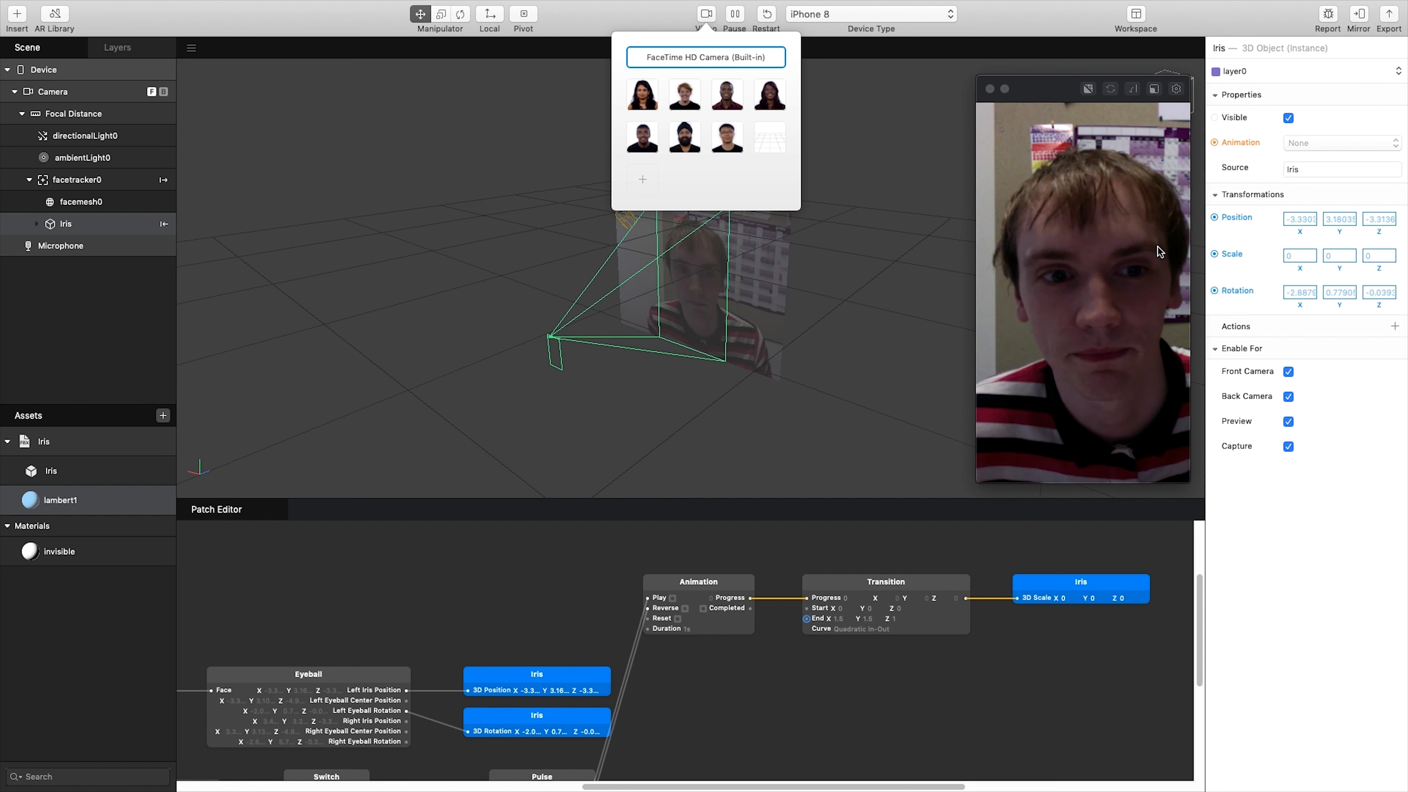
left_click(1098, 272)
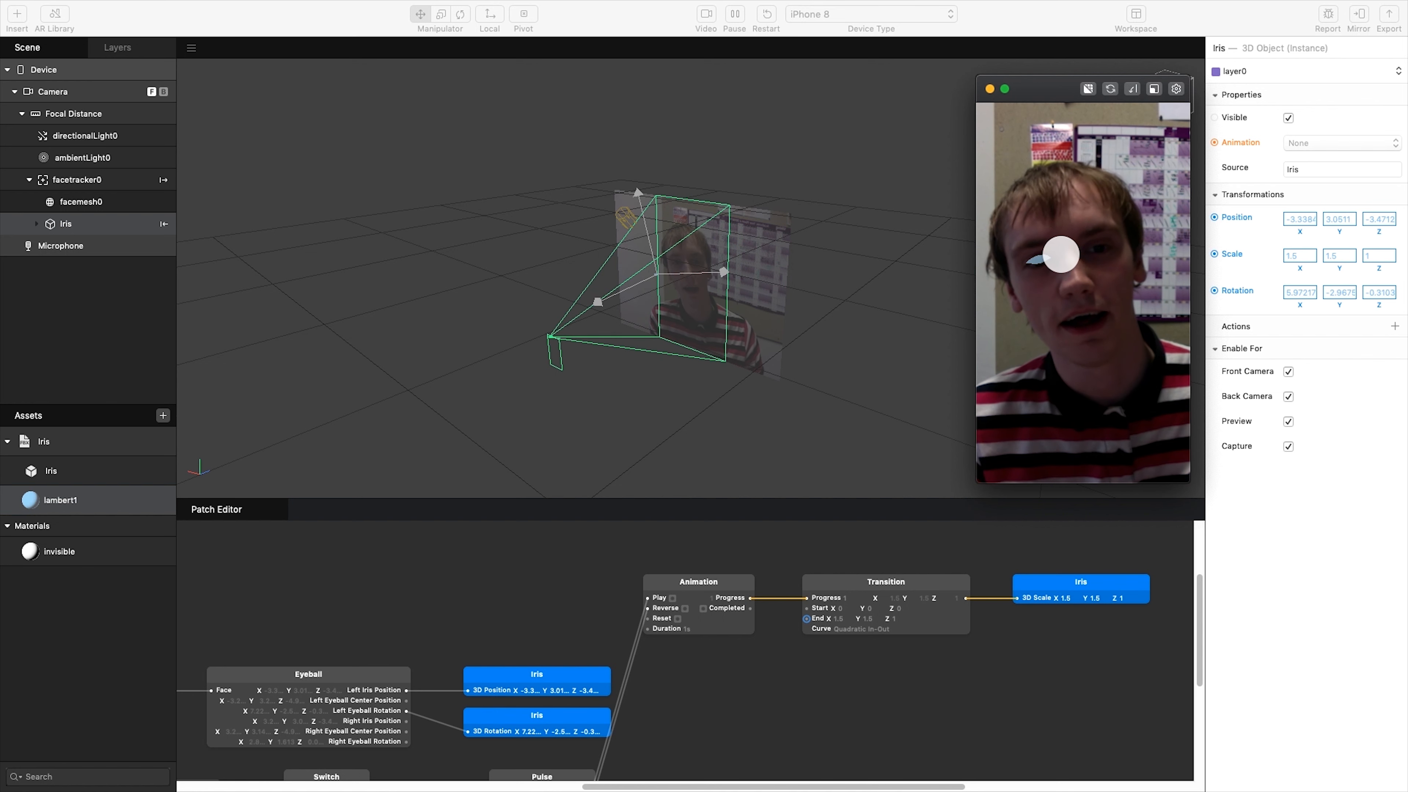
left_click(706, 15)
left_click(644, 92)
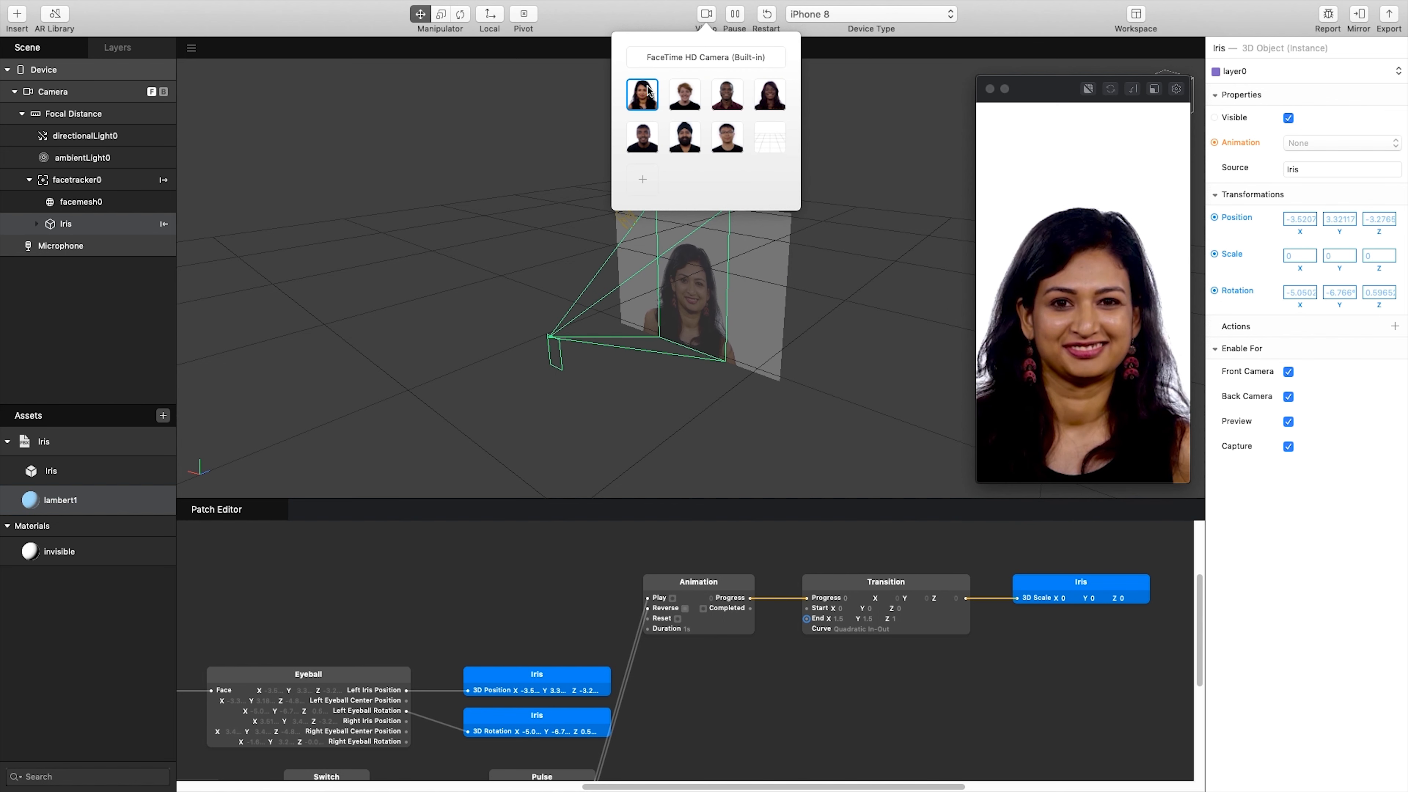
left_click(1139, 294)
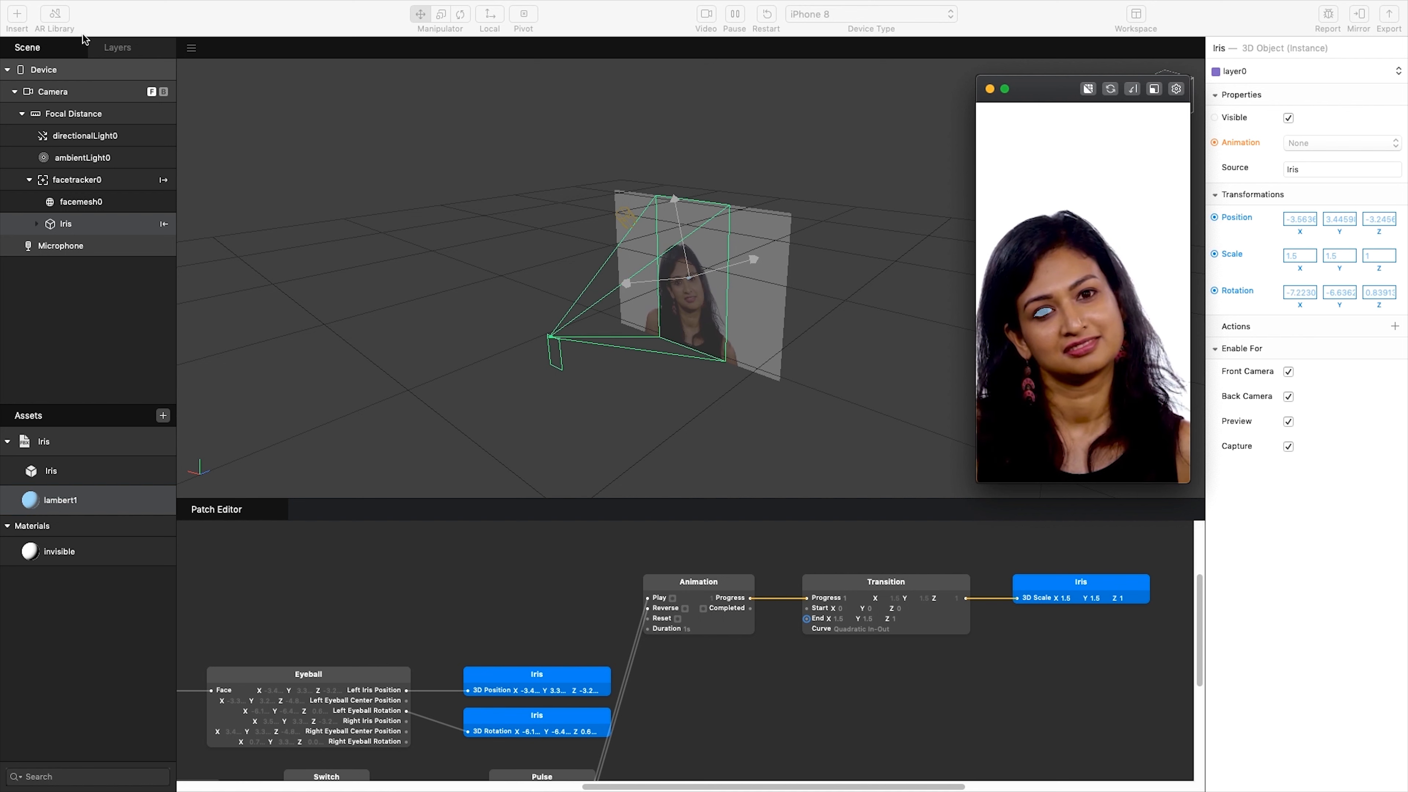
Step: Search the AR Library for "earth", import the Earth model into the assets and close the library
left_click(55, 16)
left_click(582, 137)
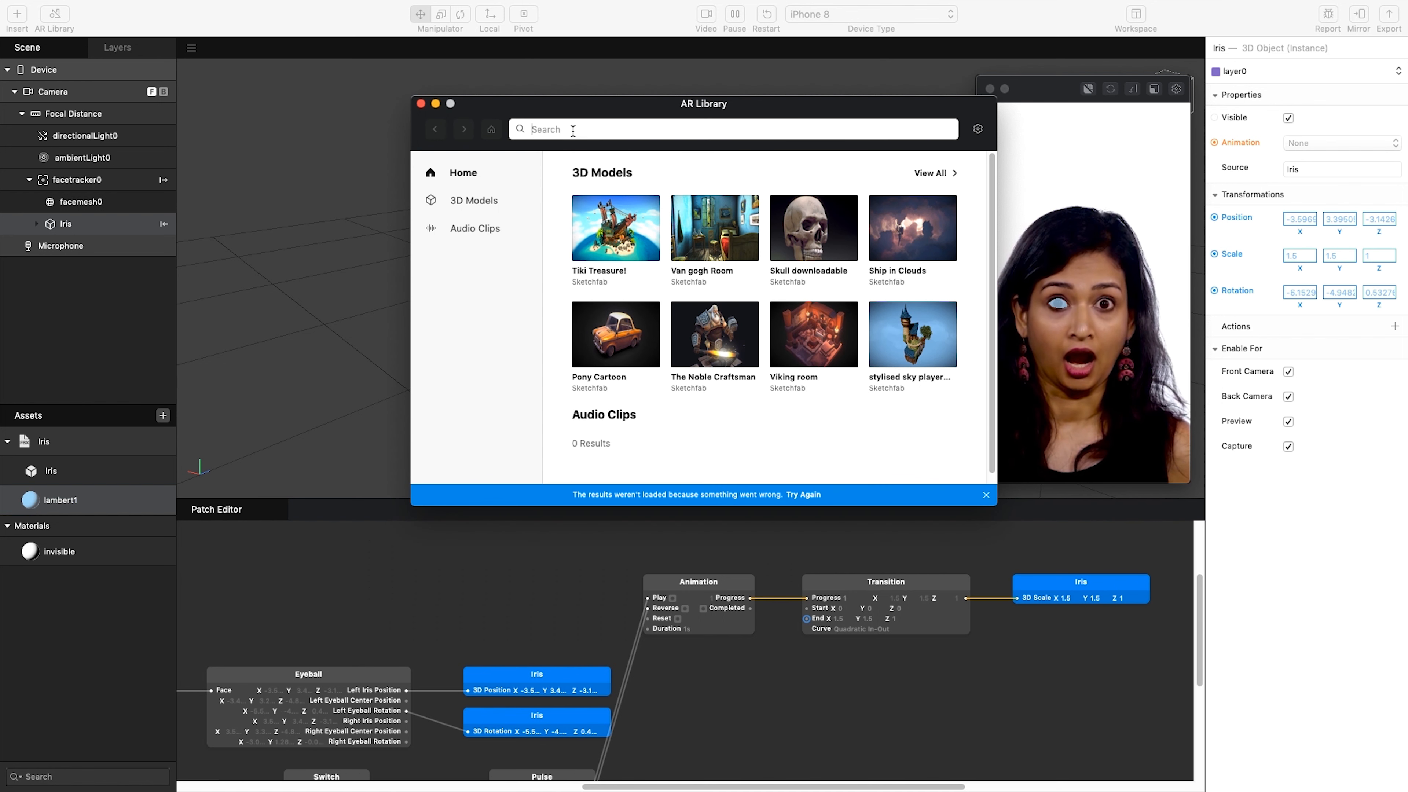
type("earth")
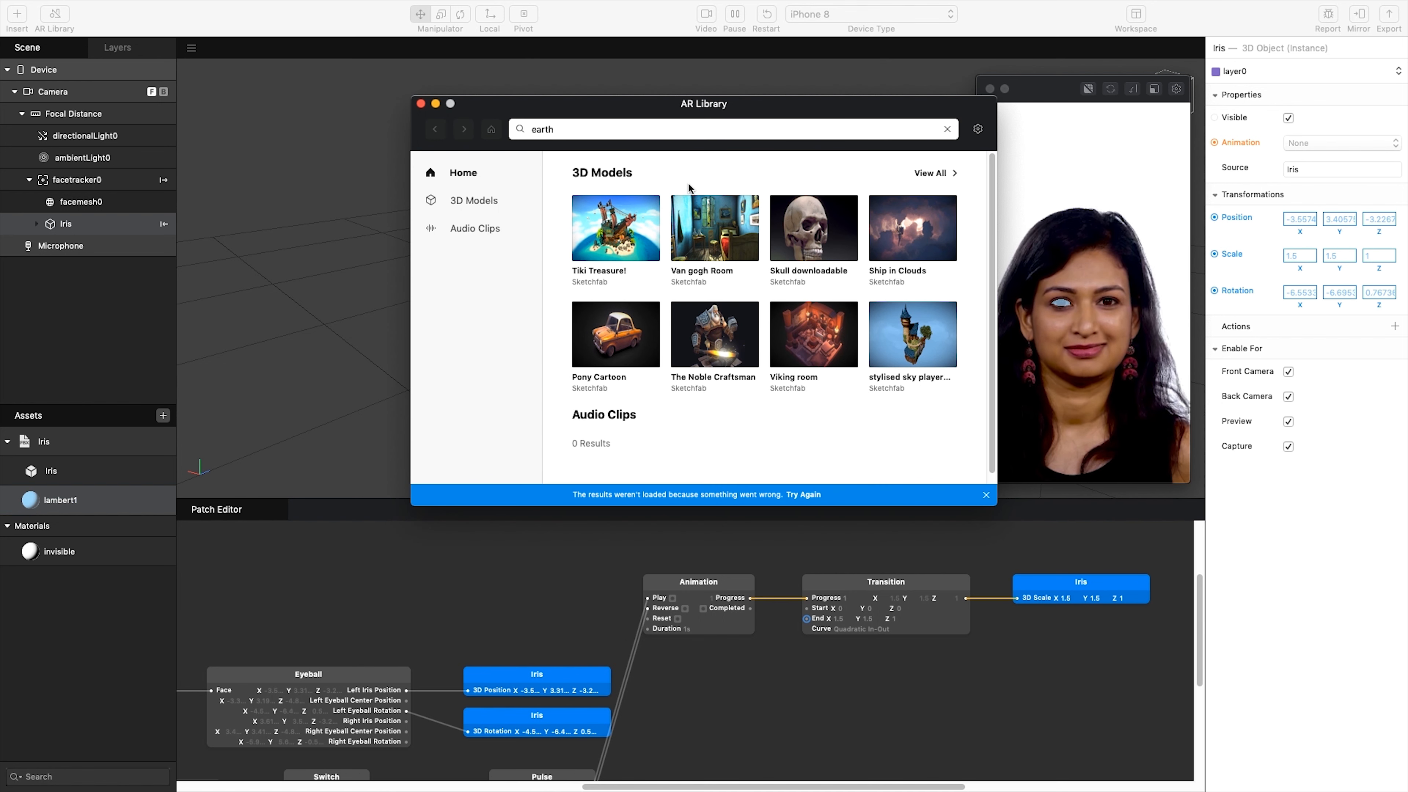
key("Return")
left_click(639, 334)
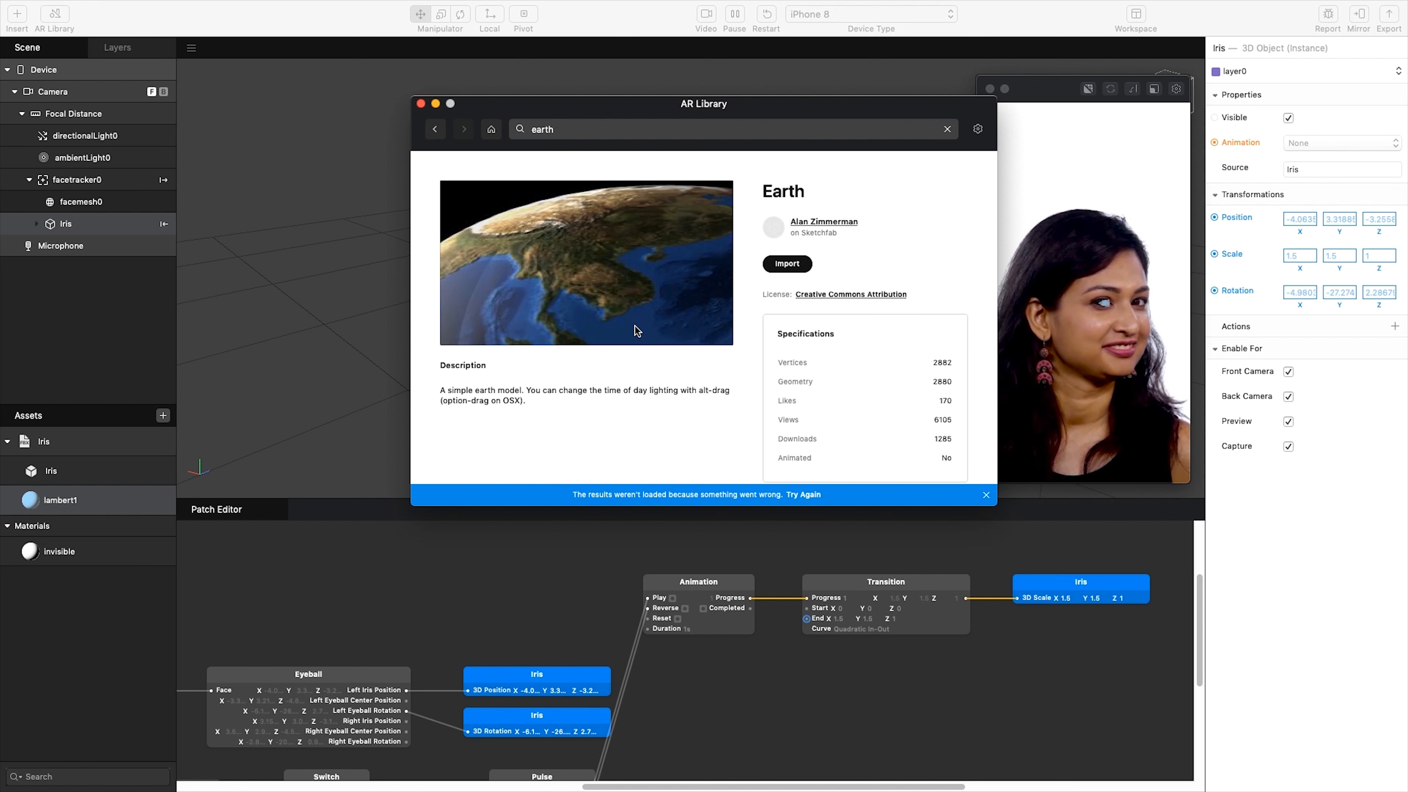
left_click(783, 266)
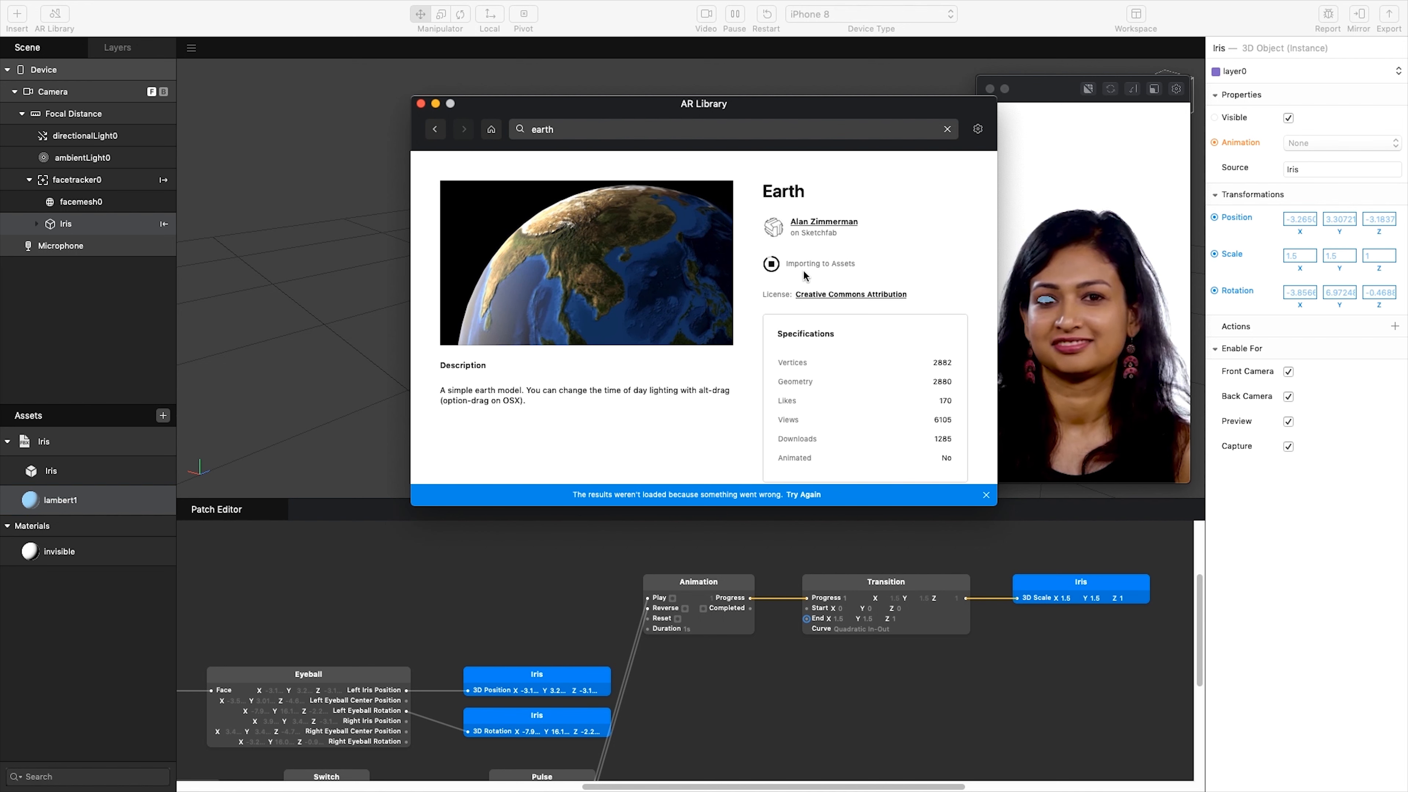
left_click(420, 104)
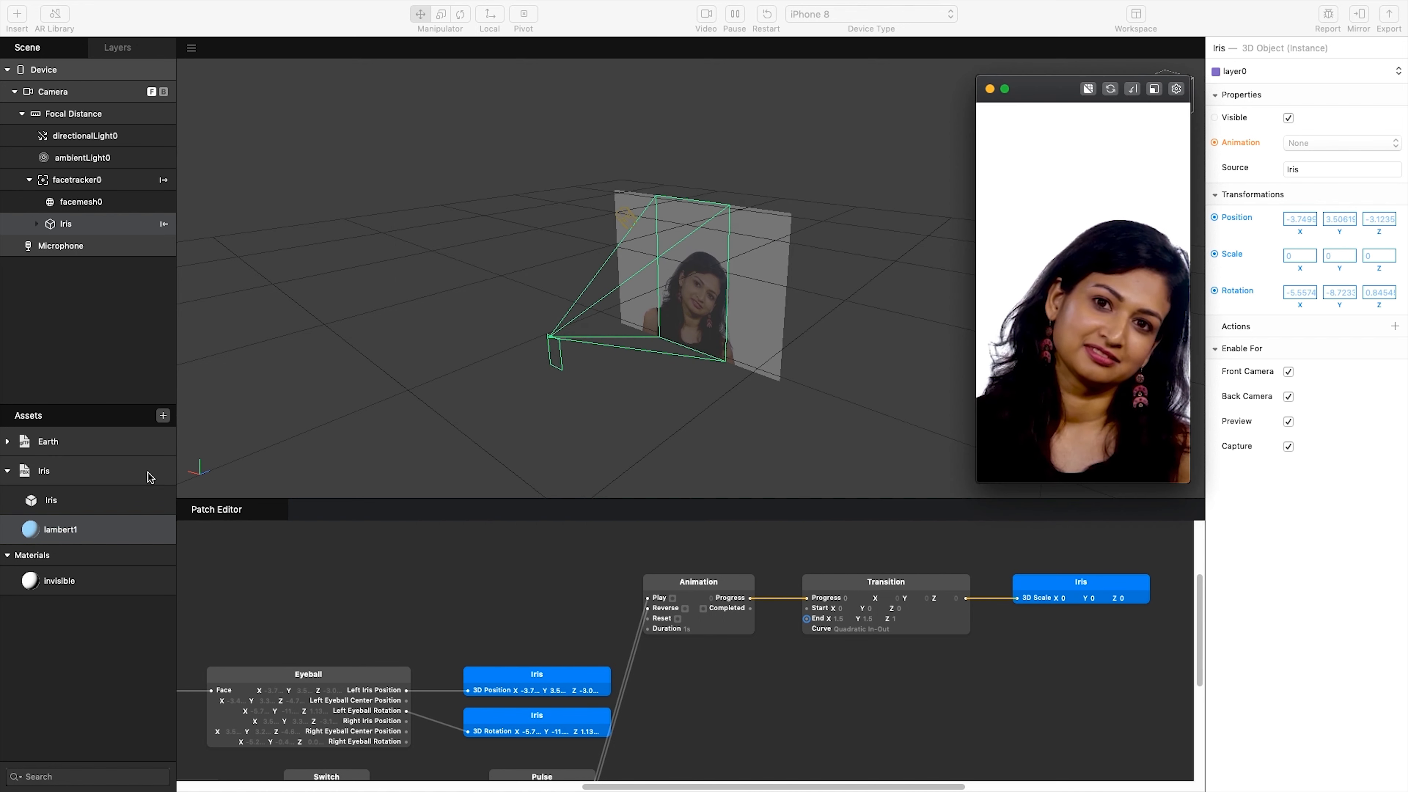
left_click(53, 435)
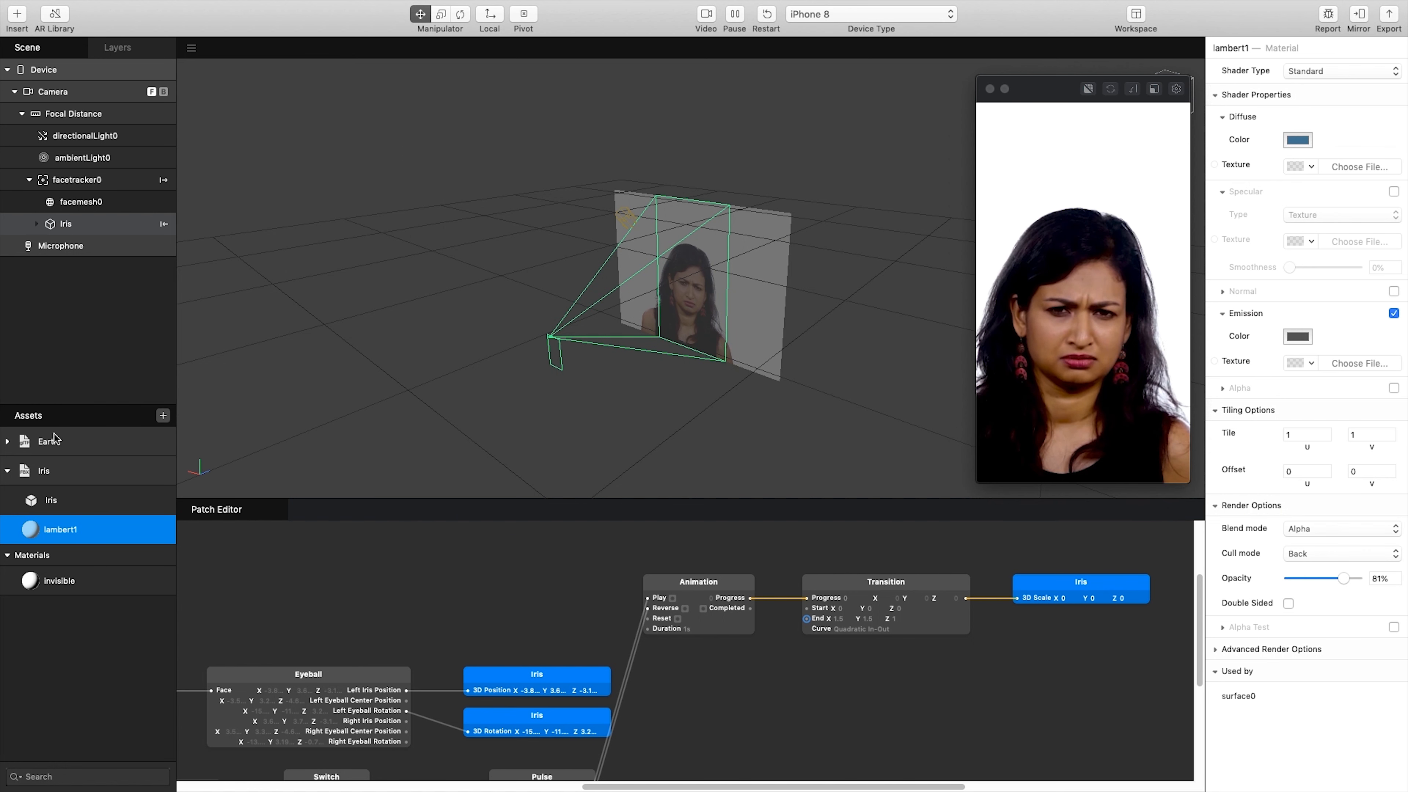
Step: Add the imported Earth model to the scene as a child of facetracker0
left_click(66, 447)
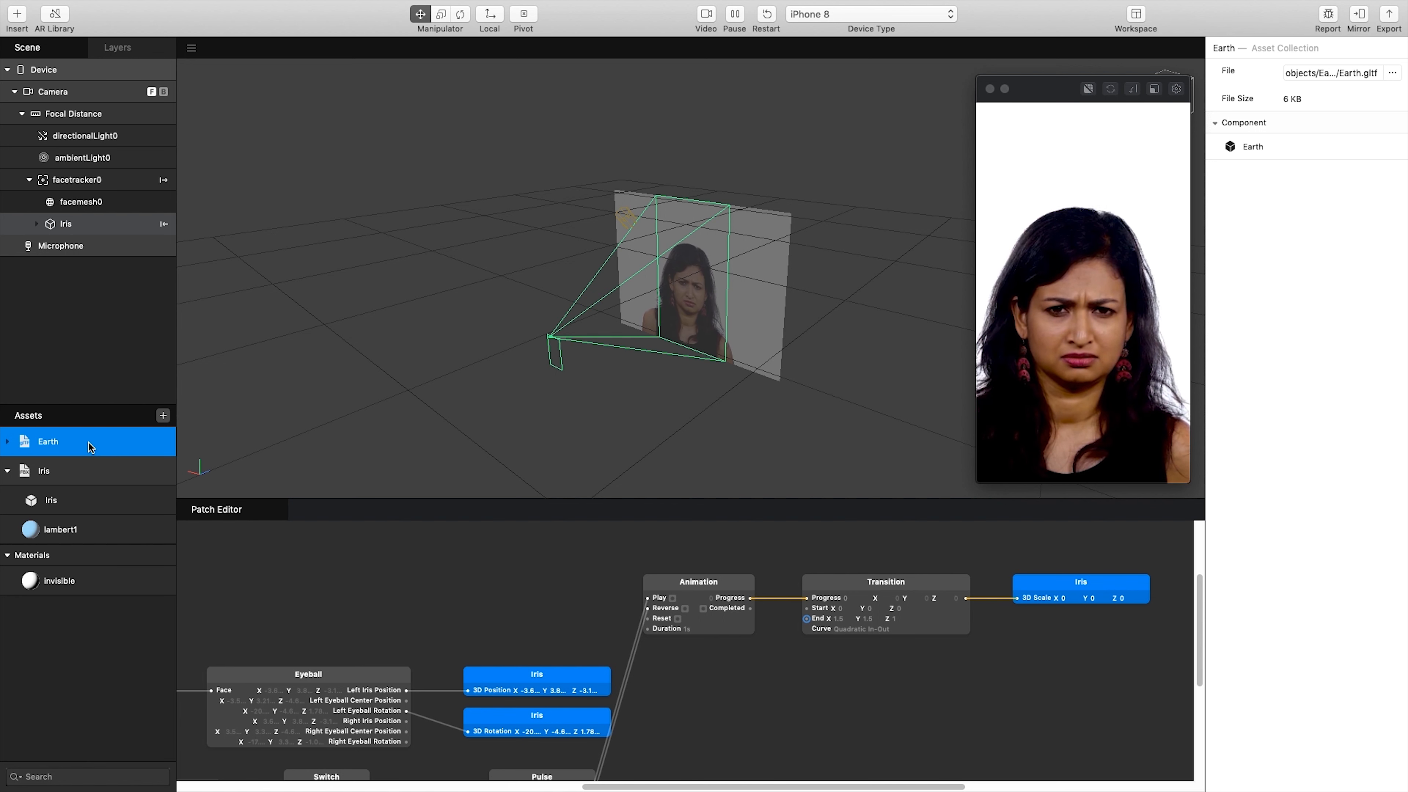
left_click_drag(70, 439, 102, 185)
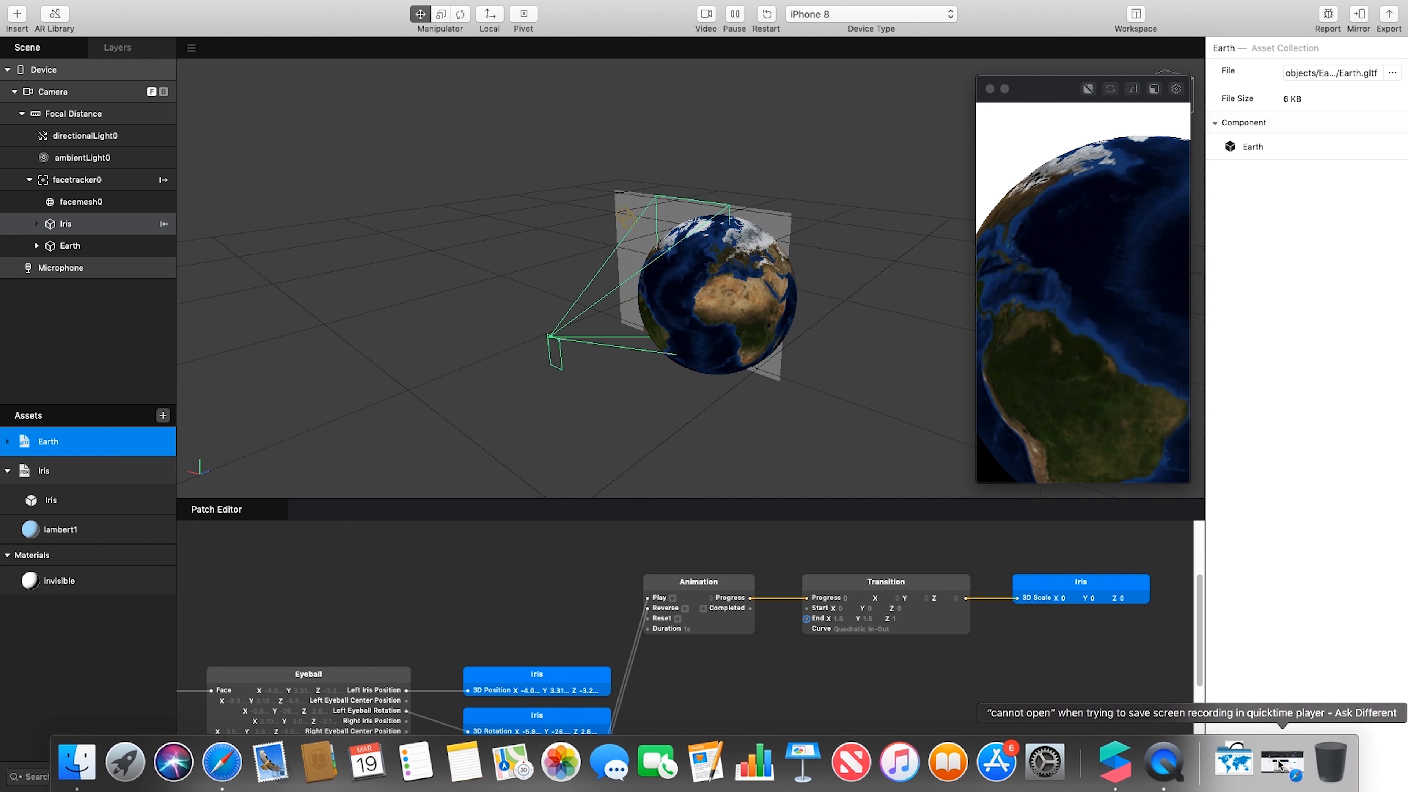
Step: Import the kisspng globe world map PNG into the project's assets as a texture
left_click(1234, 763)
left_click_drag(1238, 700, 100, 638)
left_click(93, 636)
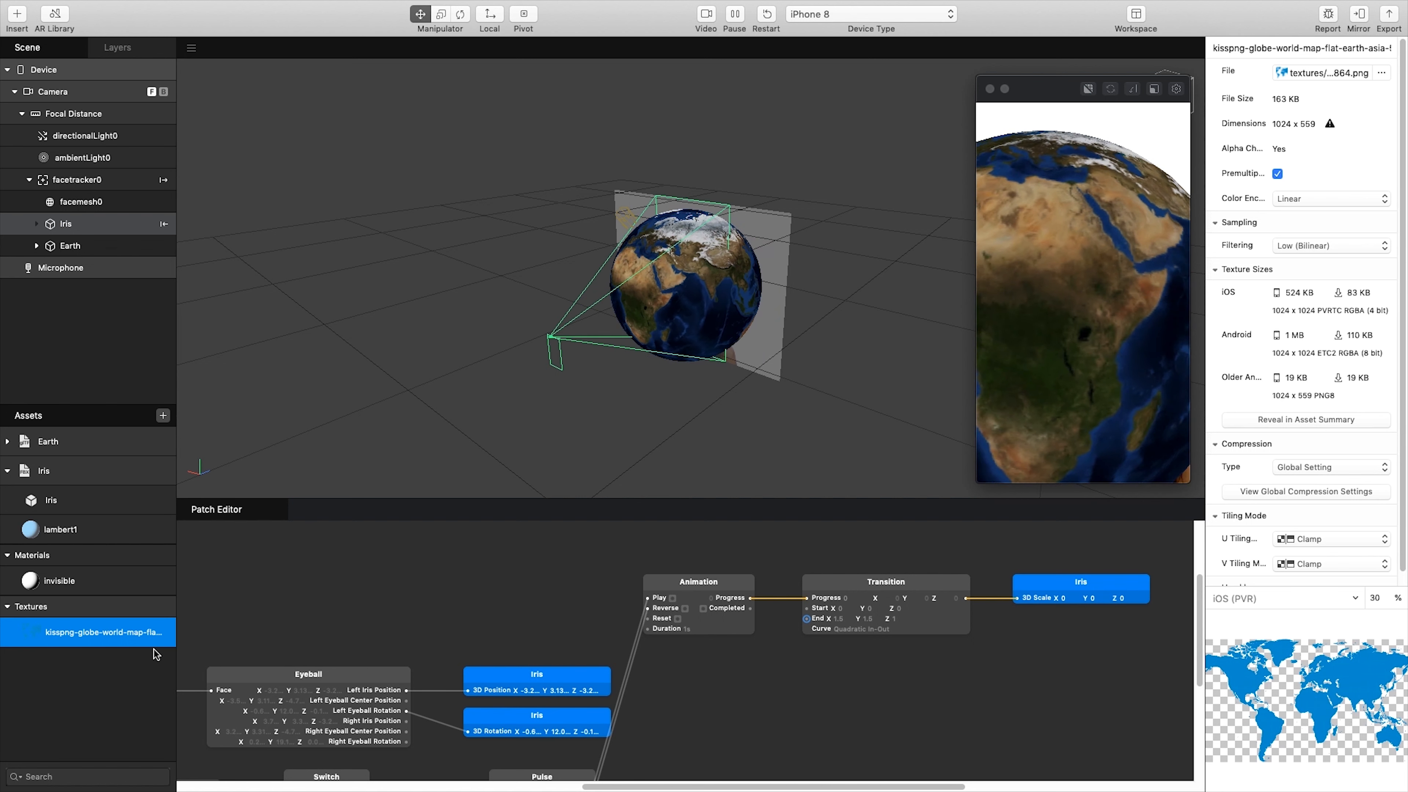
Step: Change the Earth's Surface.mat to the Standard shader and apply the kisspng world map image as its diffuse texture
left_click(61, 530)
left_click(8, 470)
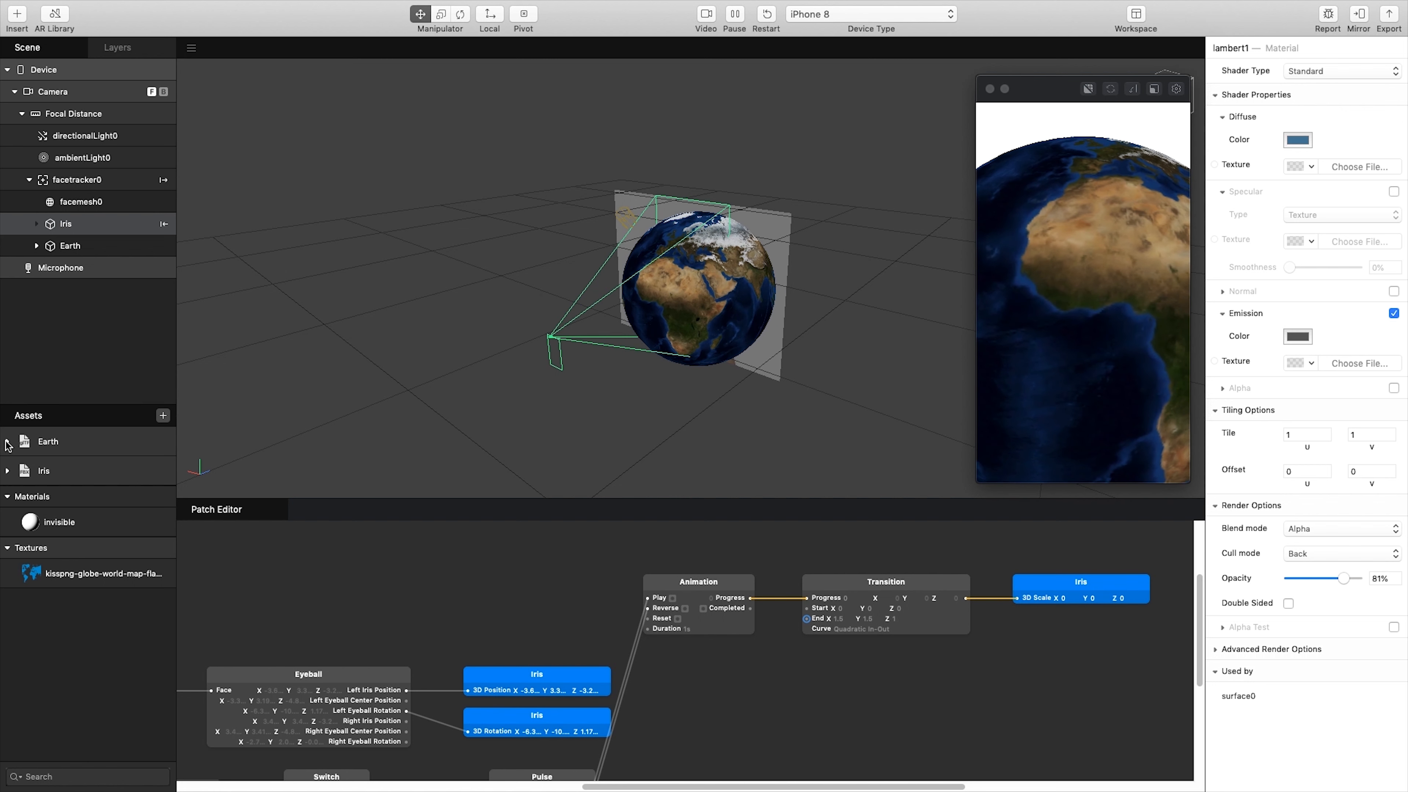
left_click(8, 443)
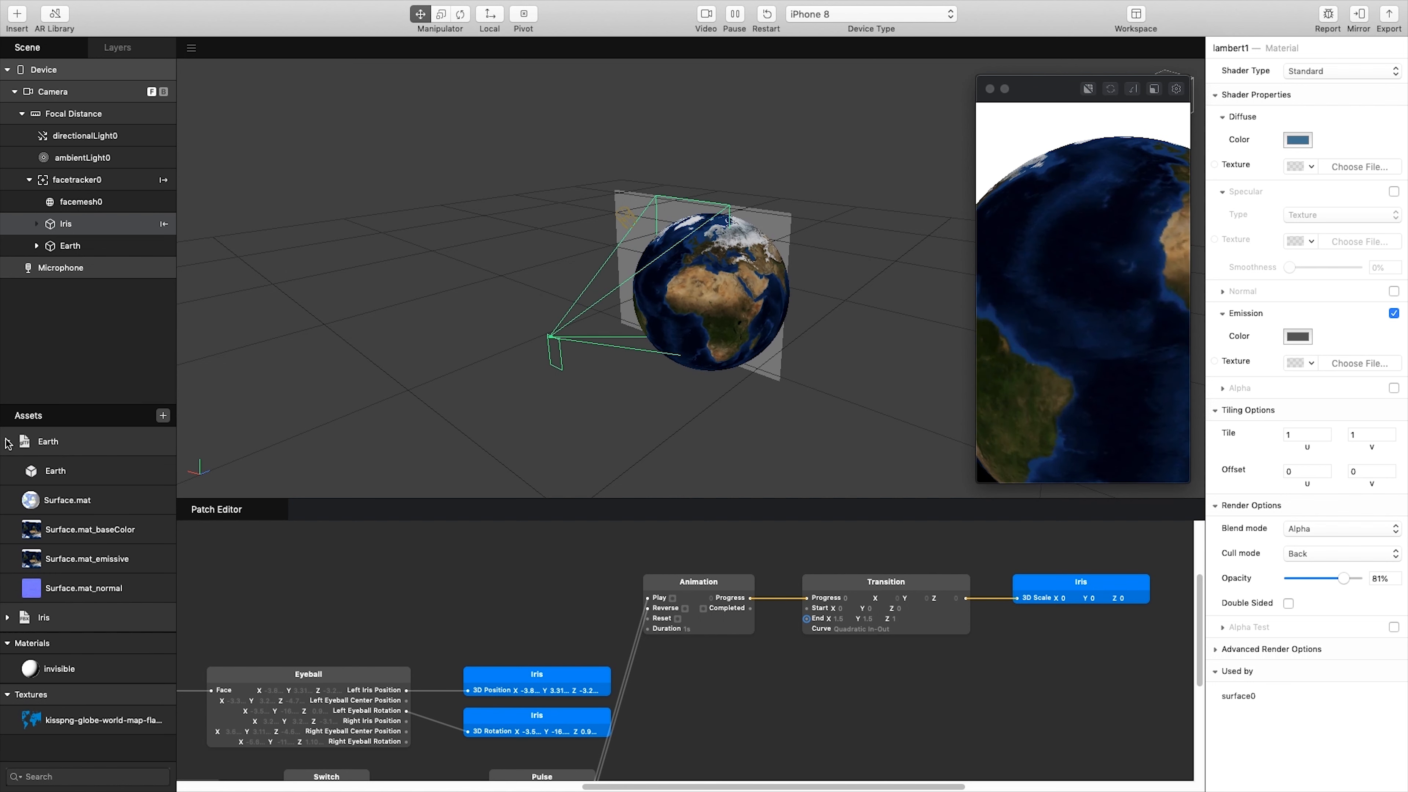
left_click(71, 504)
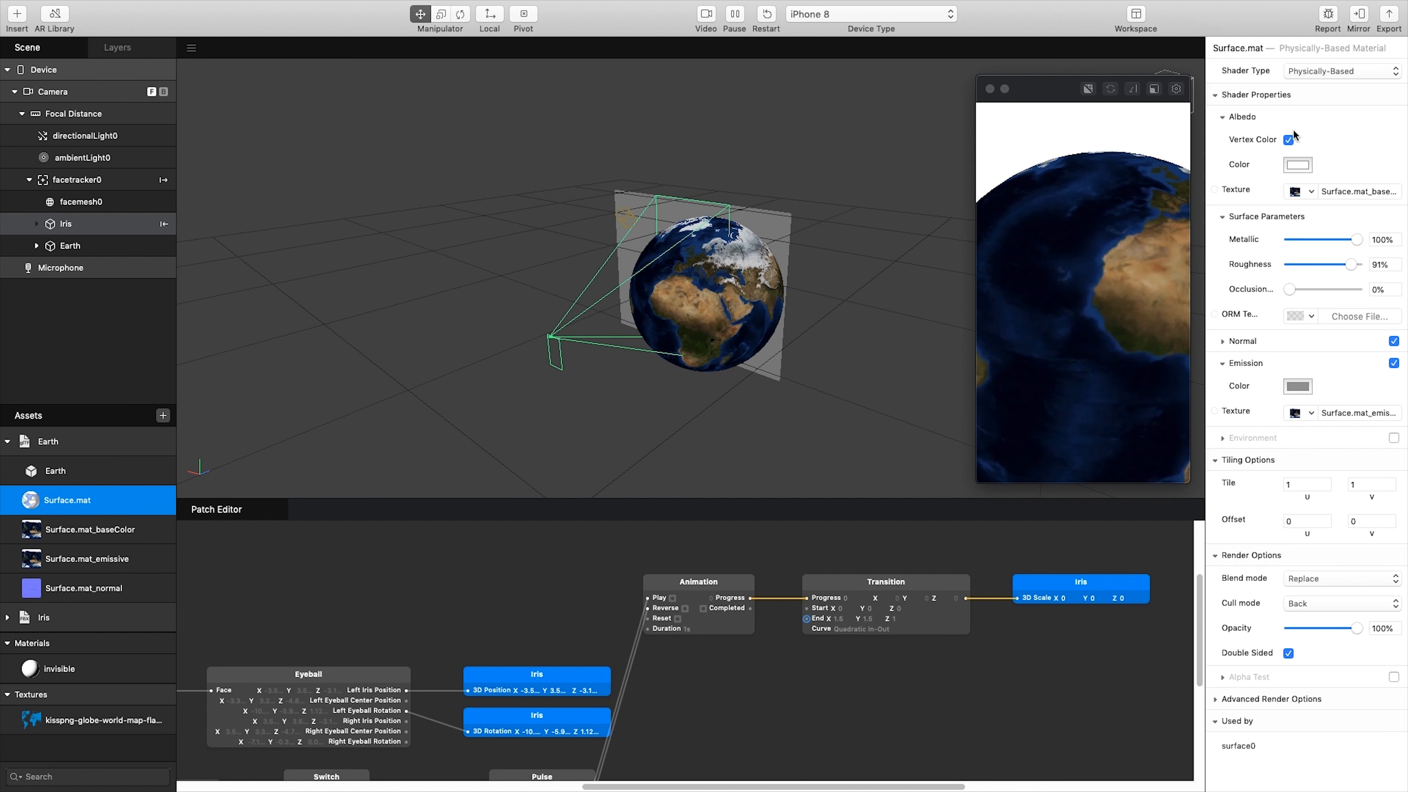
left_click(1330, 71)
left_click(1307, 61)
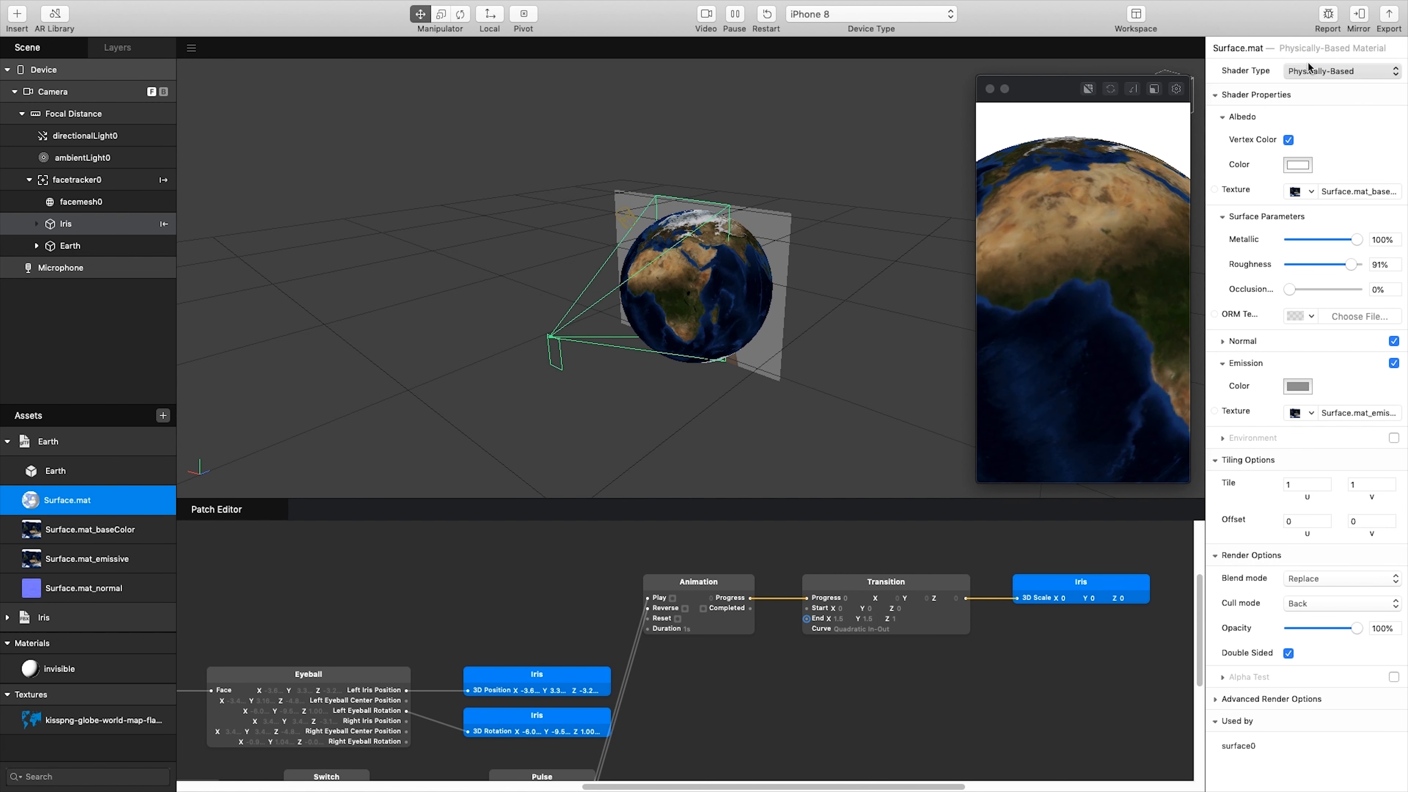
left_click(1309, 165)
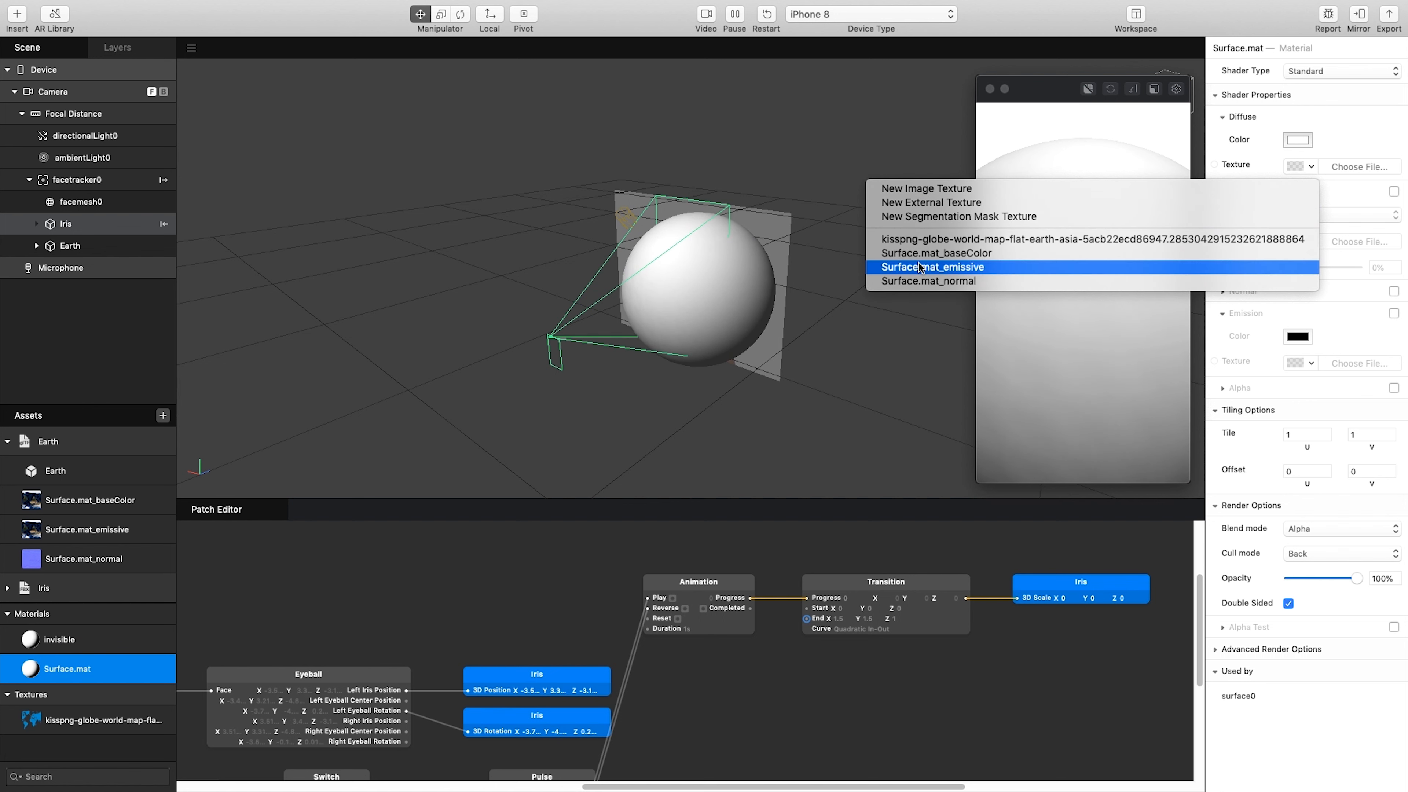
left_click(921, 240)
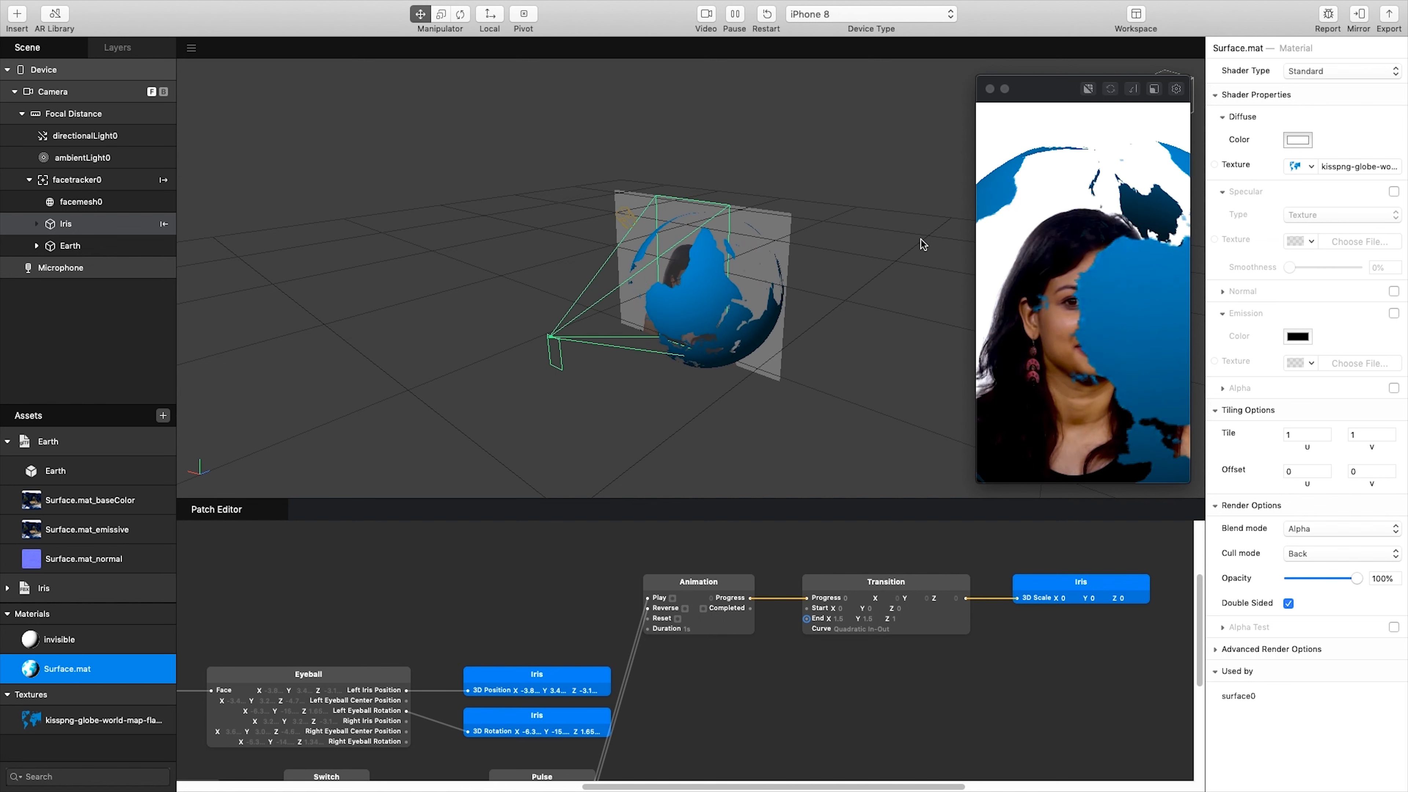
Step: Tap the simulated phone screen several times to test the effect with the retextured Earth
left_click(1031, 265)
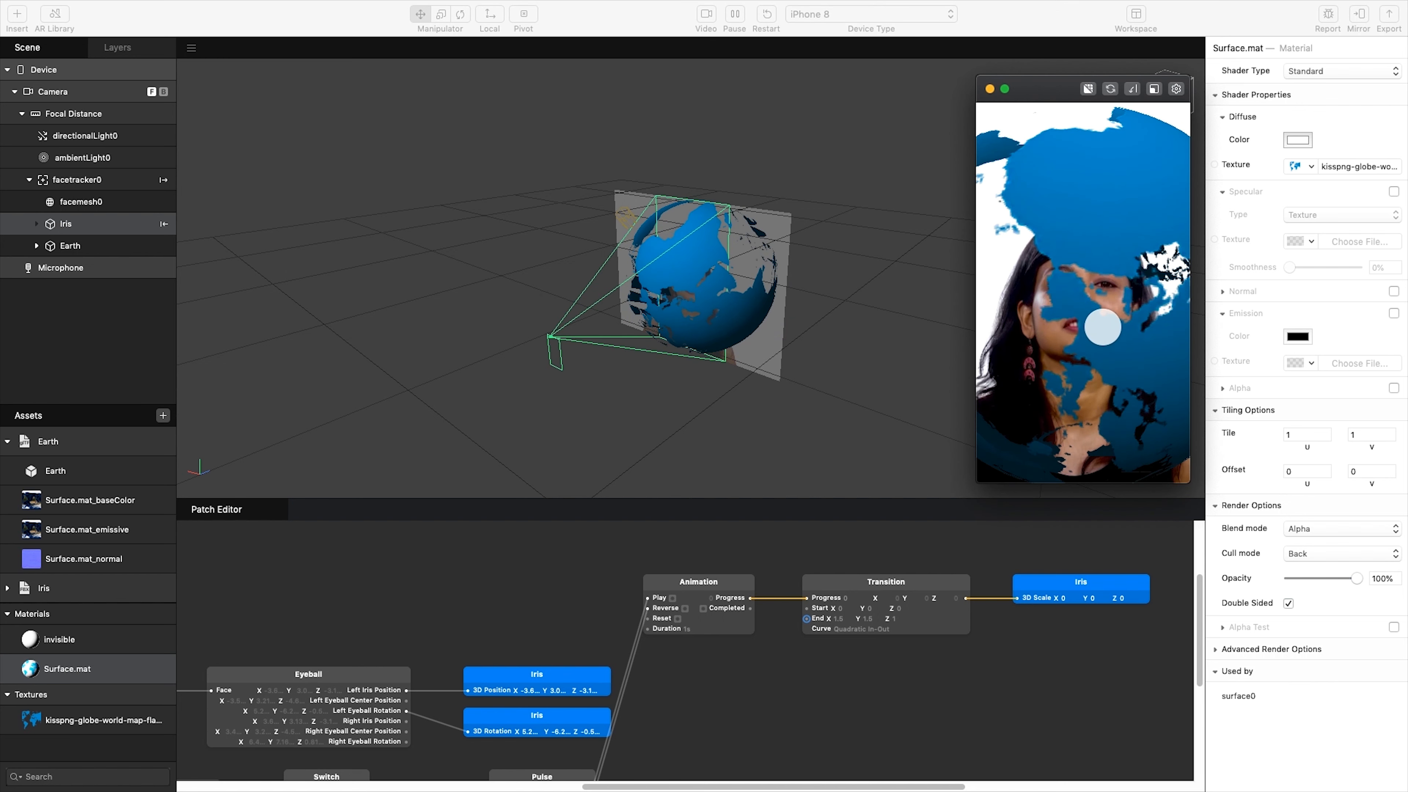
left_click(1101, 326)
left_click(1106, 328)
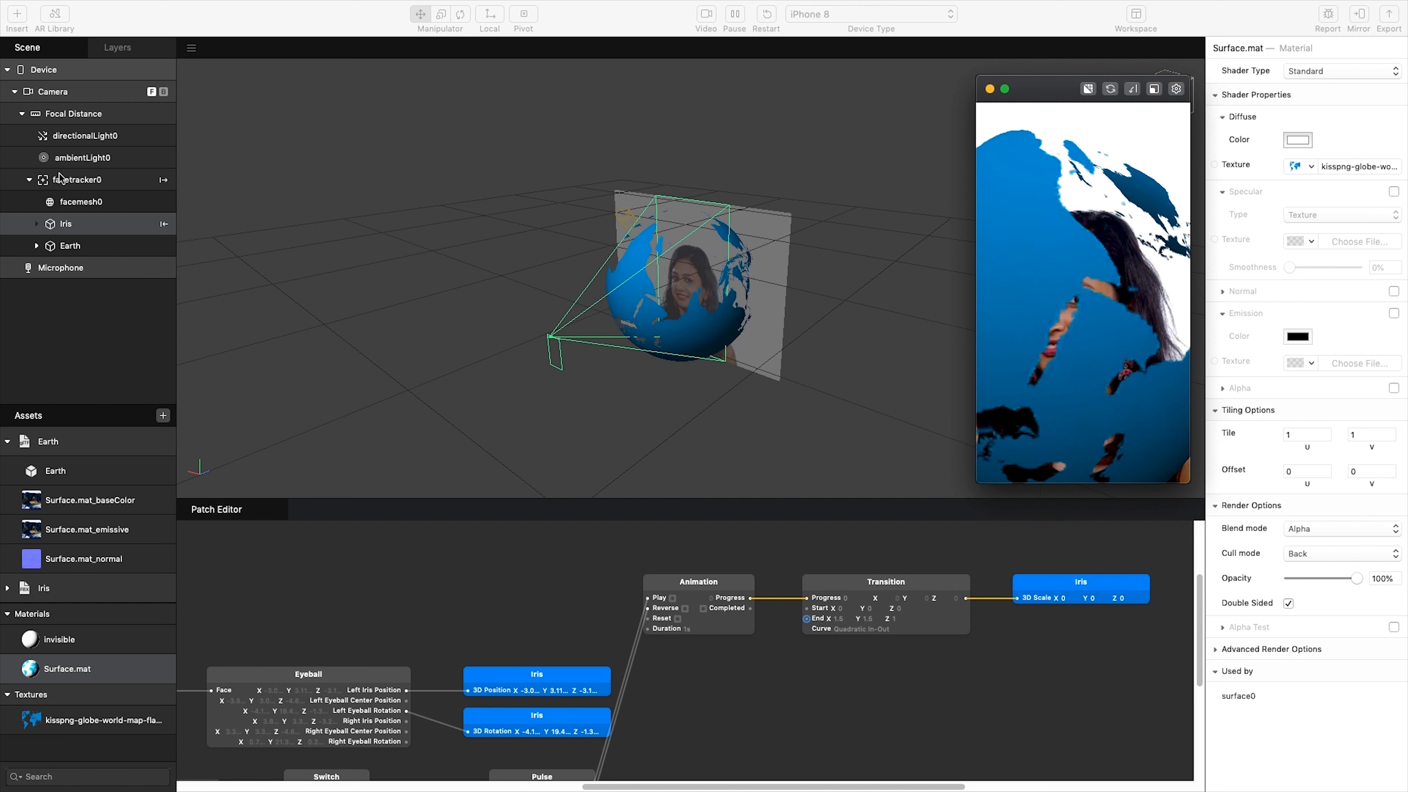
Step: Insert a Transition patch with its Start fed by the Eyeball's Left Iris Position, and place it below the Animation patch
left_click(66, 224)
left_click(78, 249)
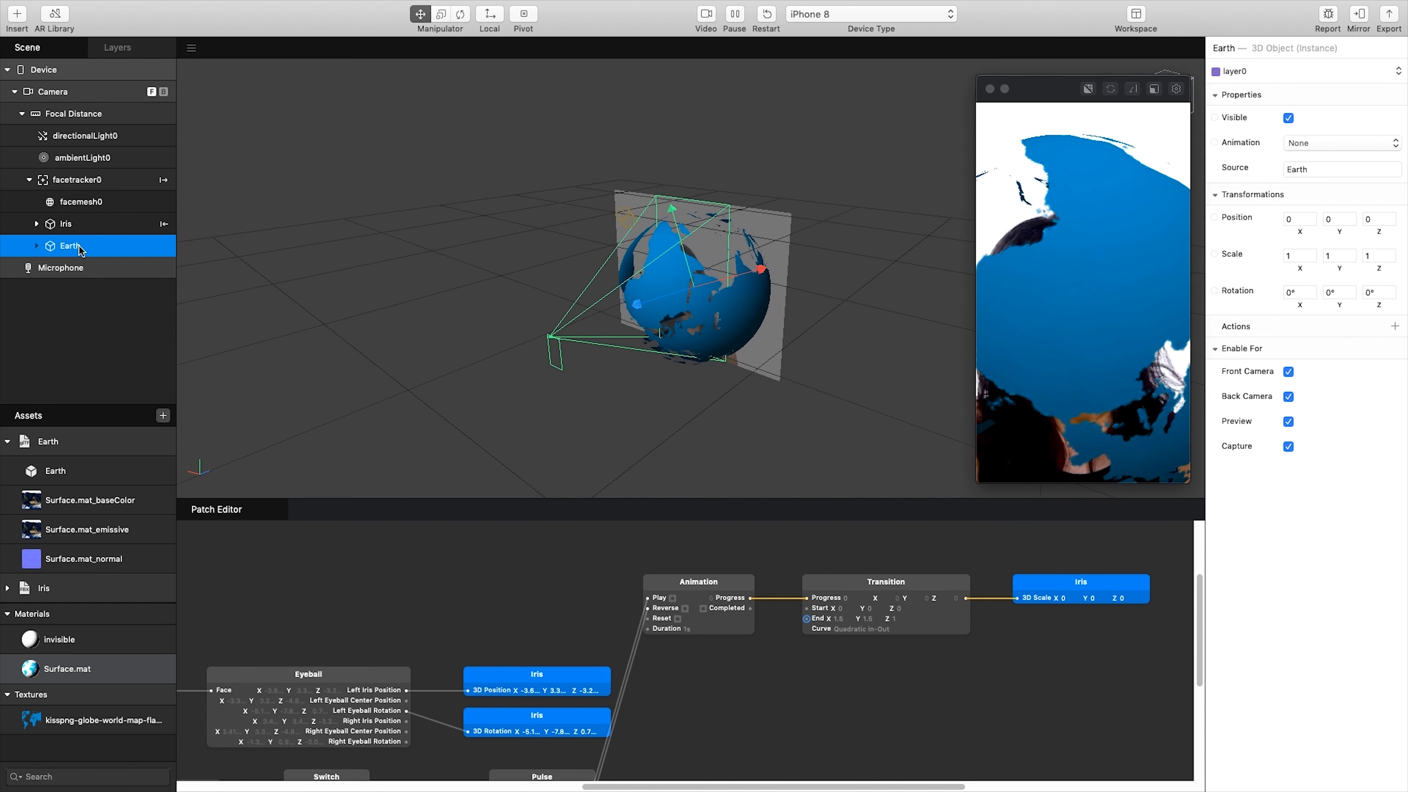
left_click_drag(619, 509, 625, 375)
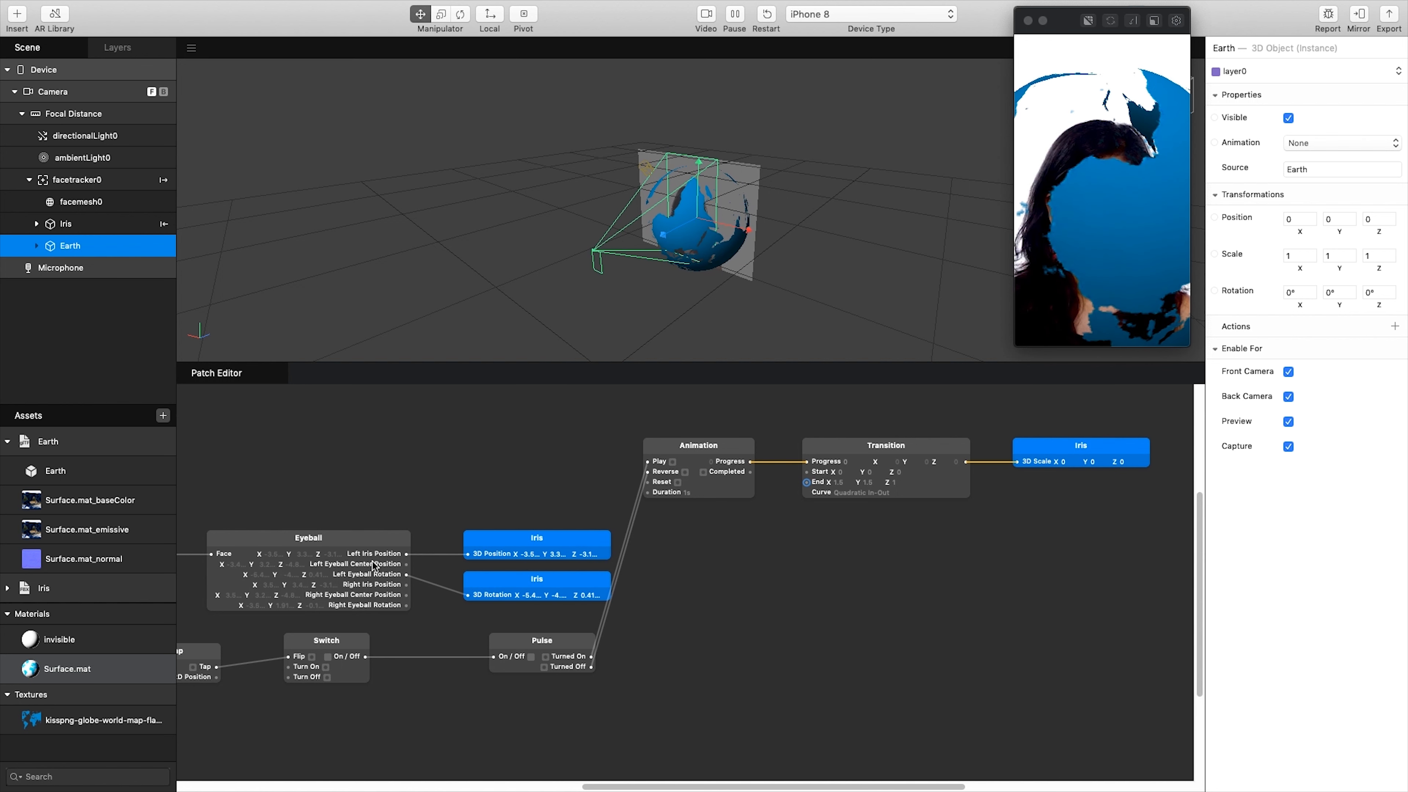
left_click_drag(652, 786, 592, 787)
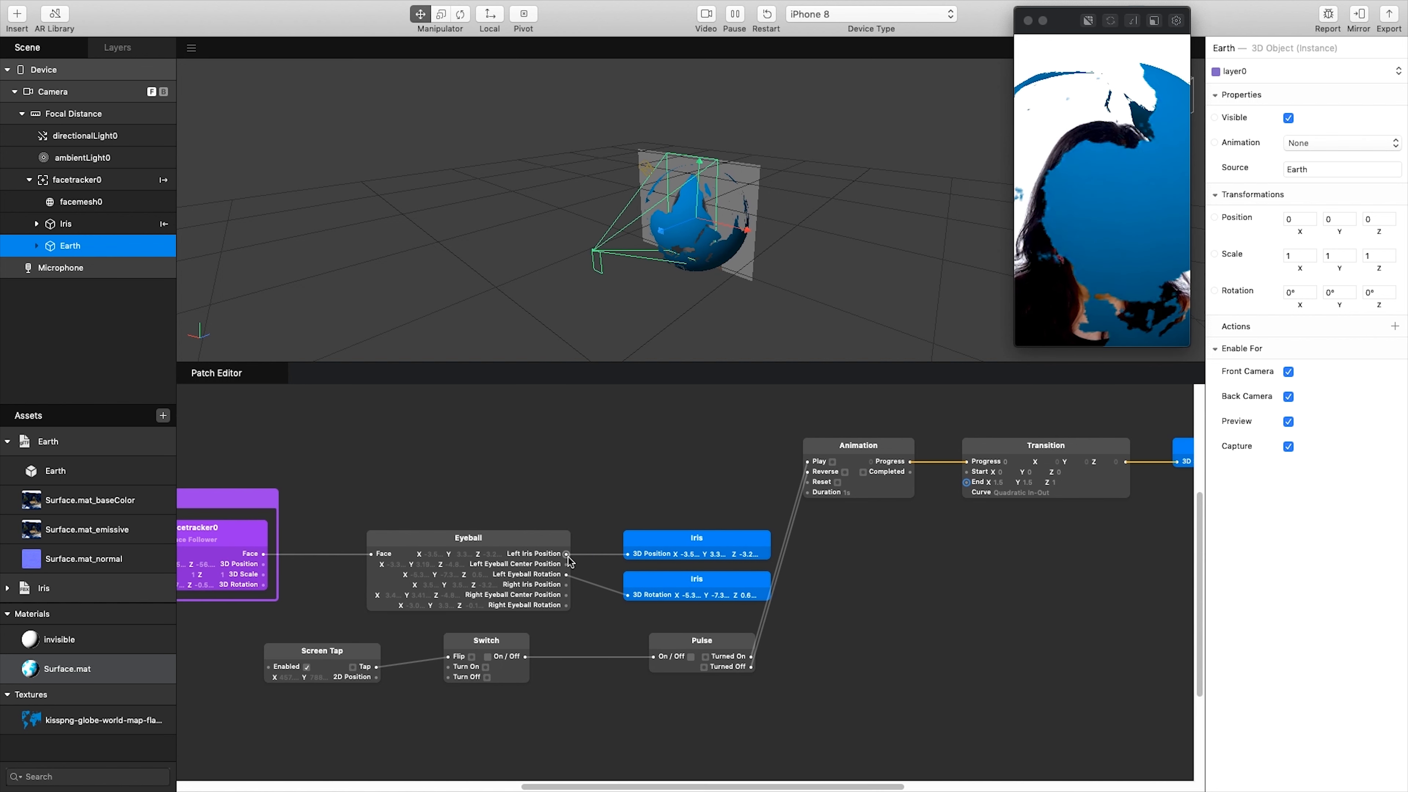
left_click_drag(566, 554, 842, 569)
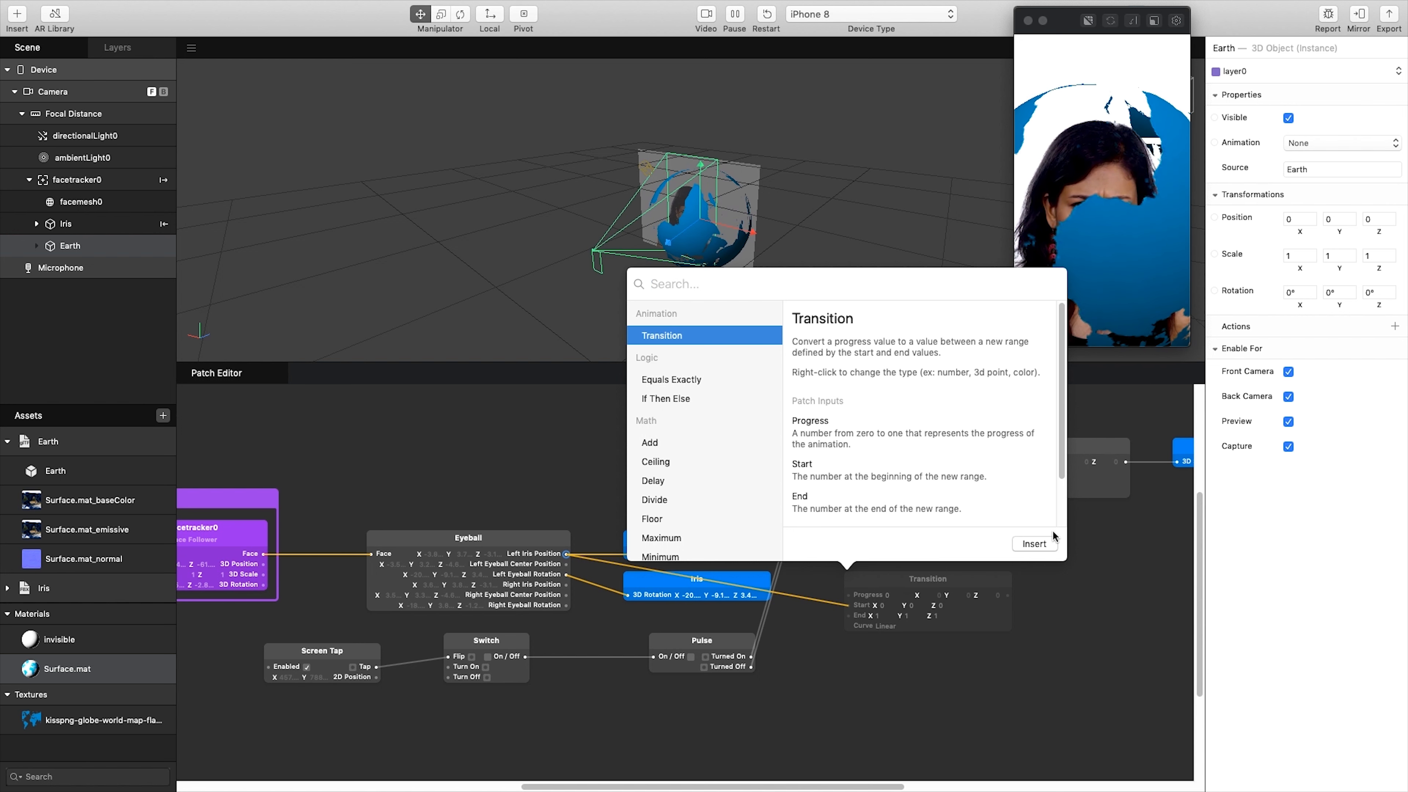
left_click(1039, 543)
left_click_drag(887, 585, 854, 544)
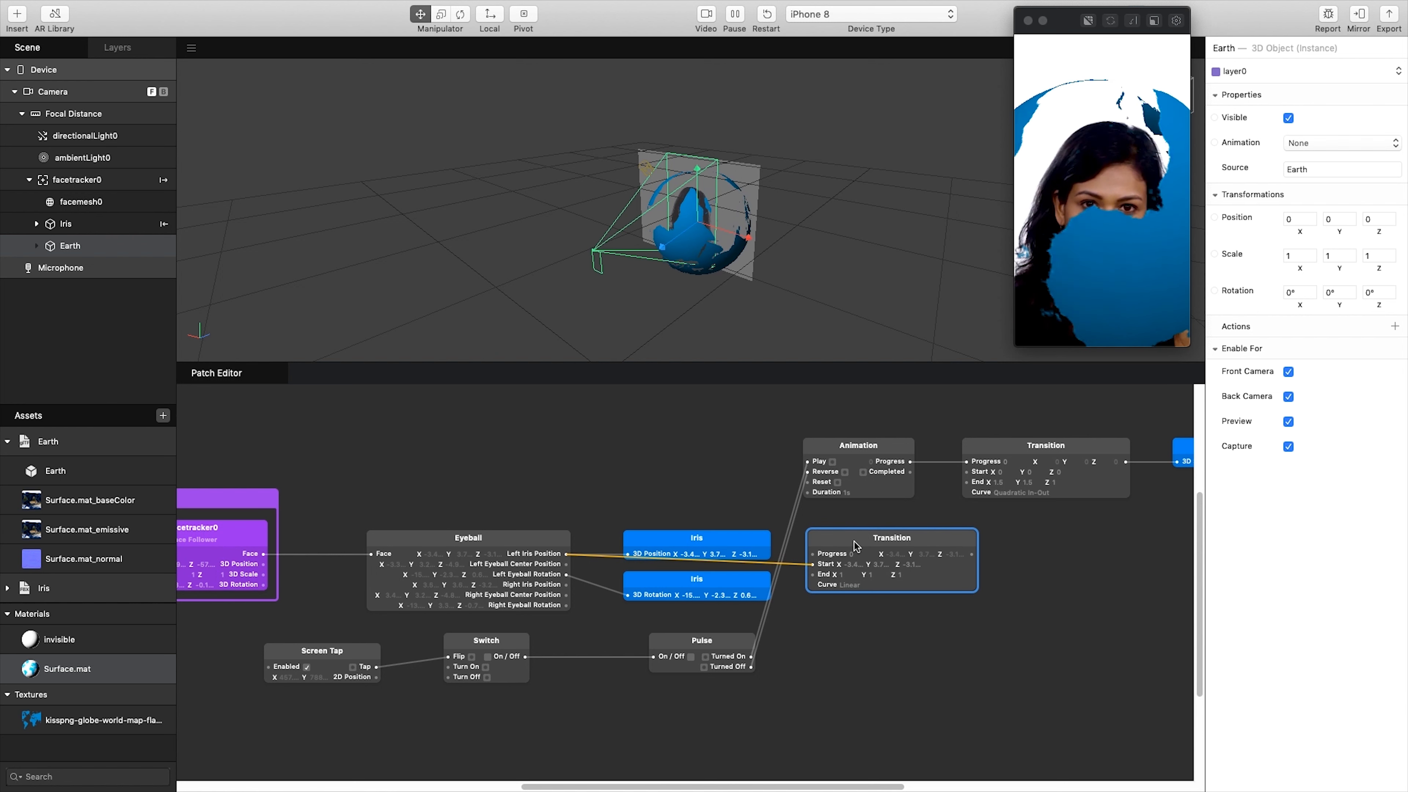
Step: Create a 3D Position patch for the Earth and drive it with the new Transition patch's output
double_click(77, 251)
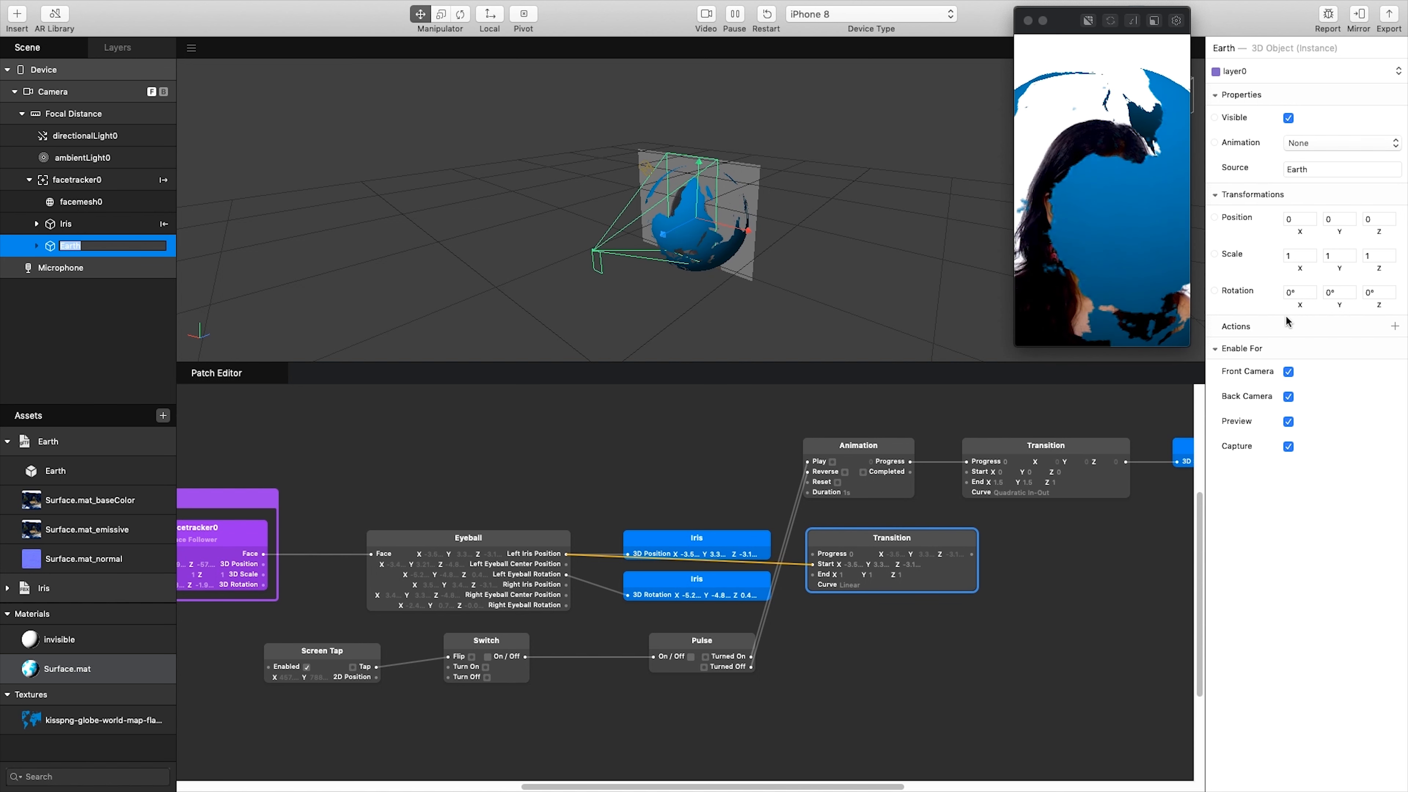
left_click(1214, 217)
scroll(720, 583, "down", 3)
left_click_drag(704, 579, 1050, 437)
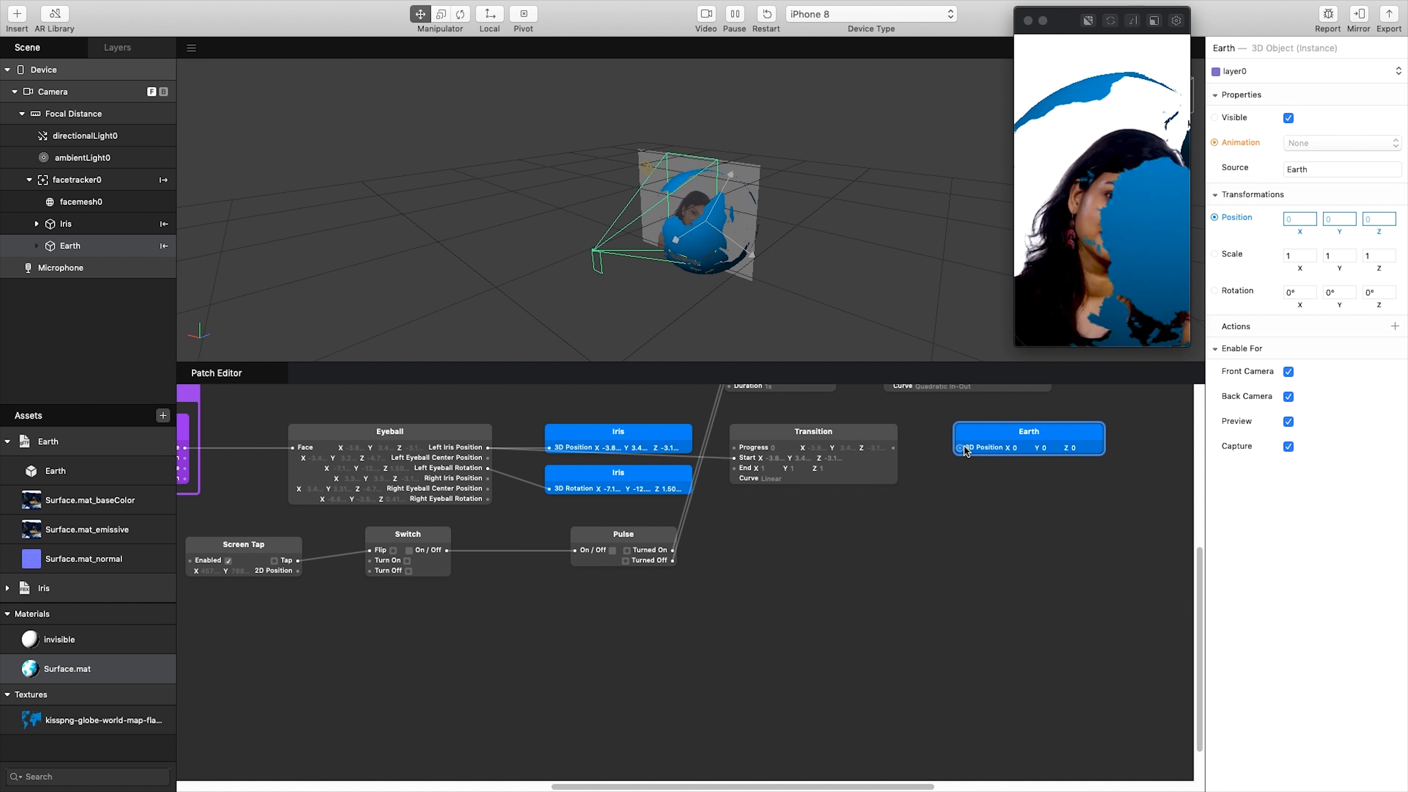
left_click_drag(894, 448, 960, 448)
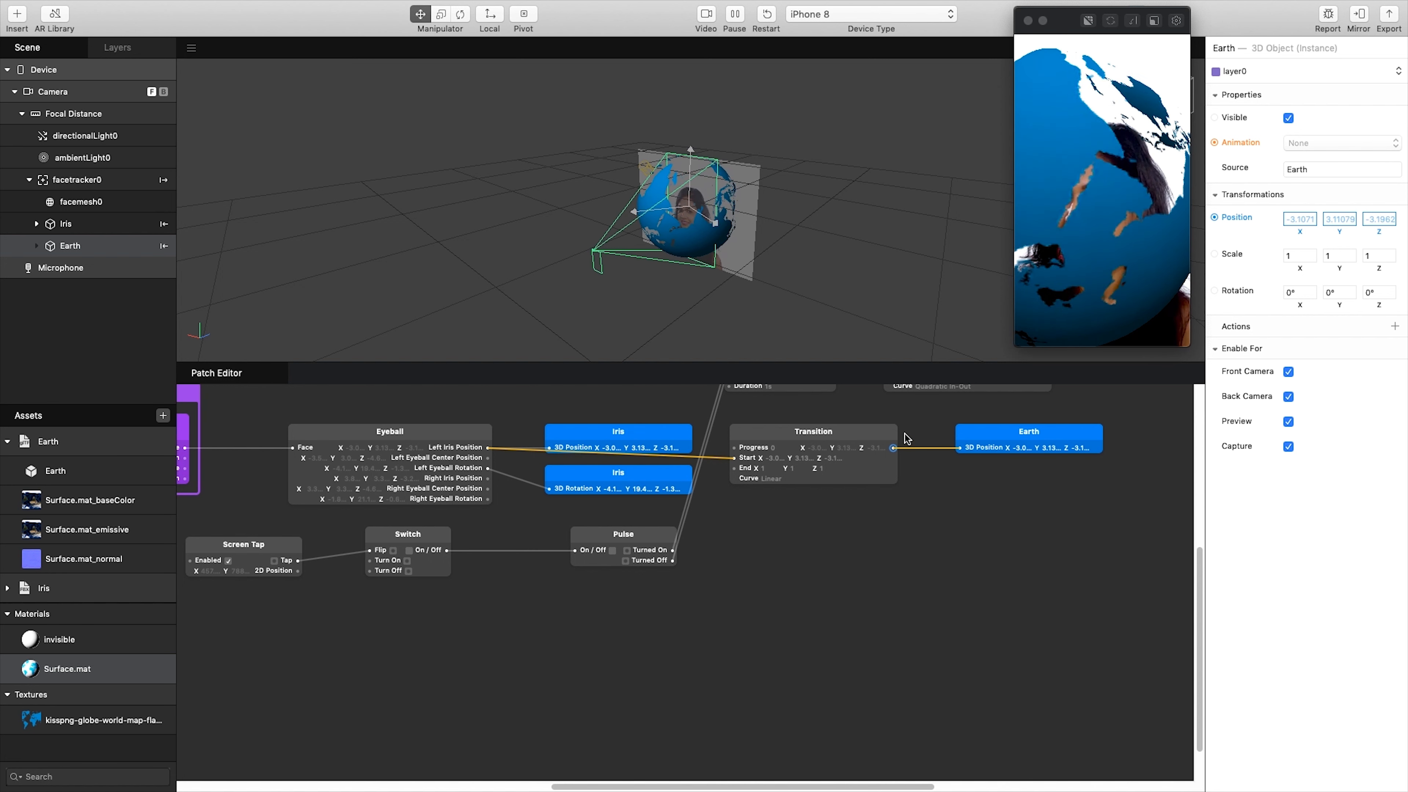
Step: Set the Earth's scale to 0.2 on X, Y and Z
left_click(1269, 253)
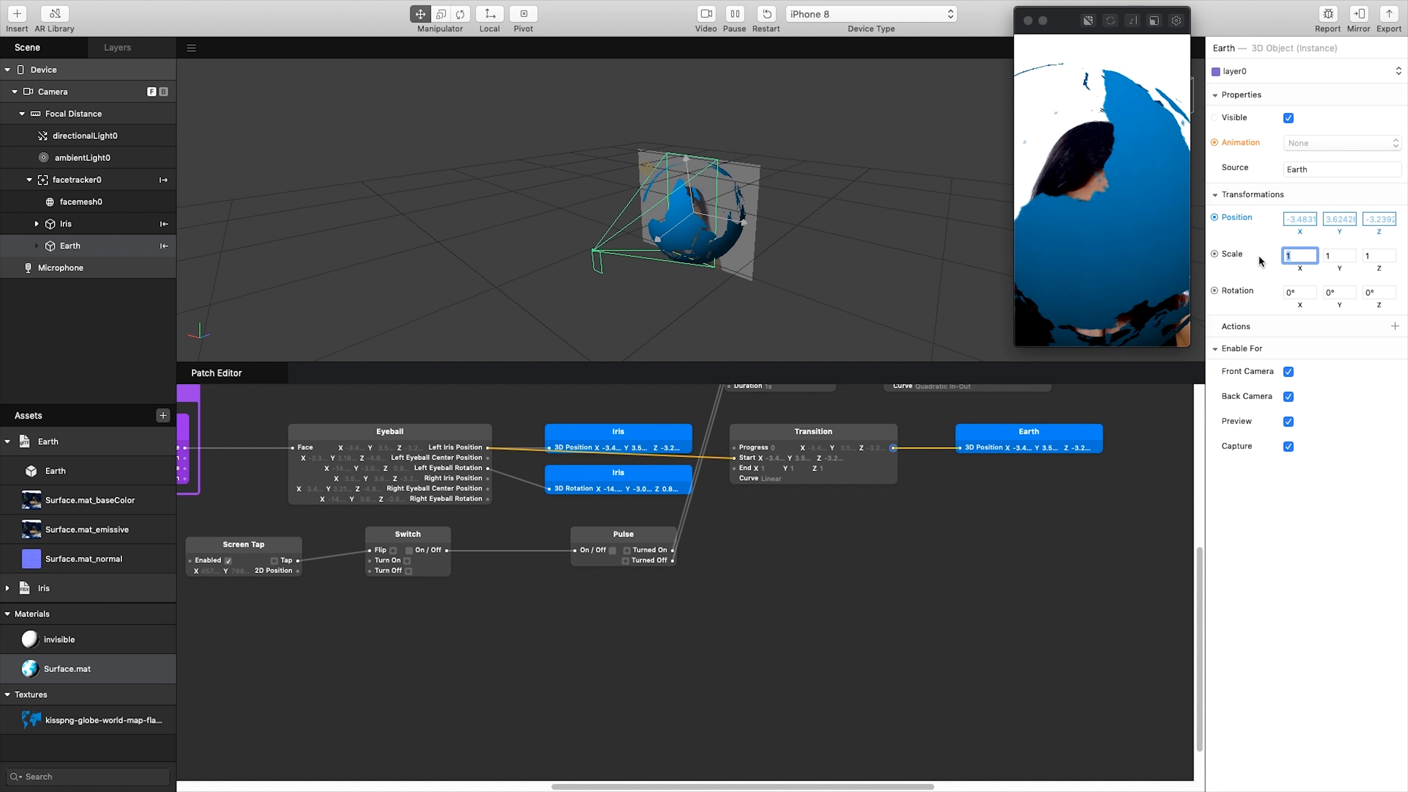
type("0.2")
key("Tab")
type("0.2")
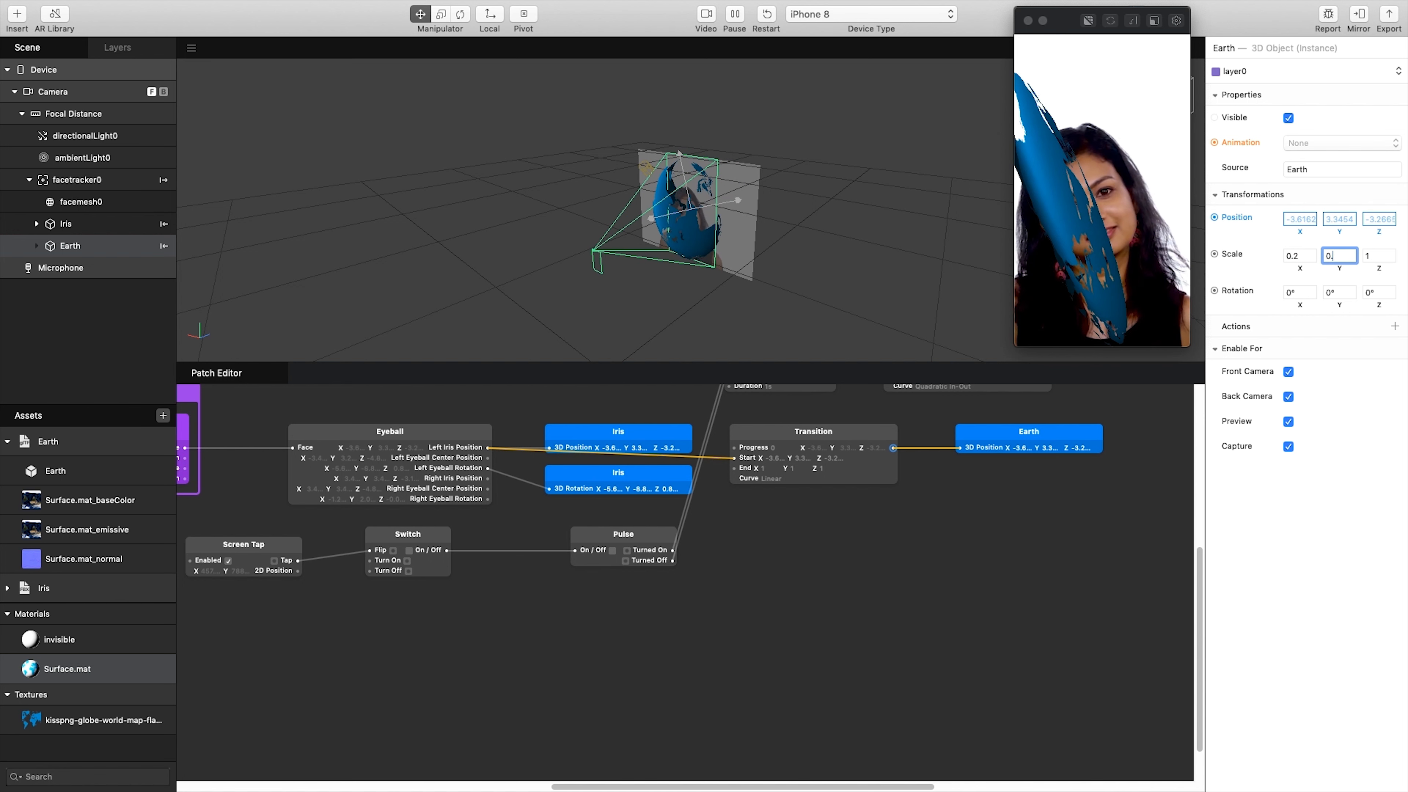
key("Tab")
type("0.2")
key("Return")
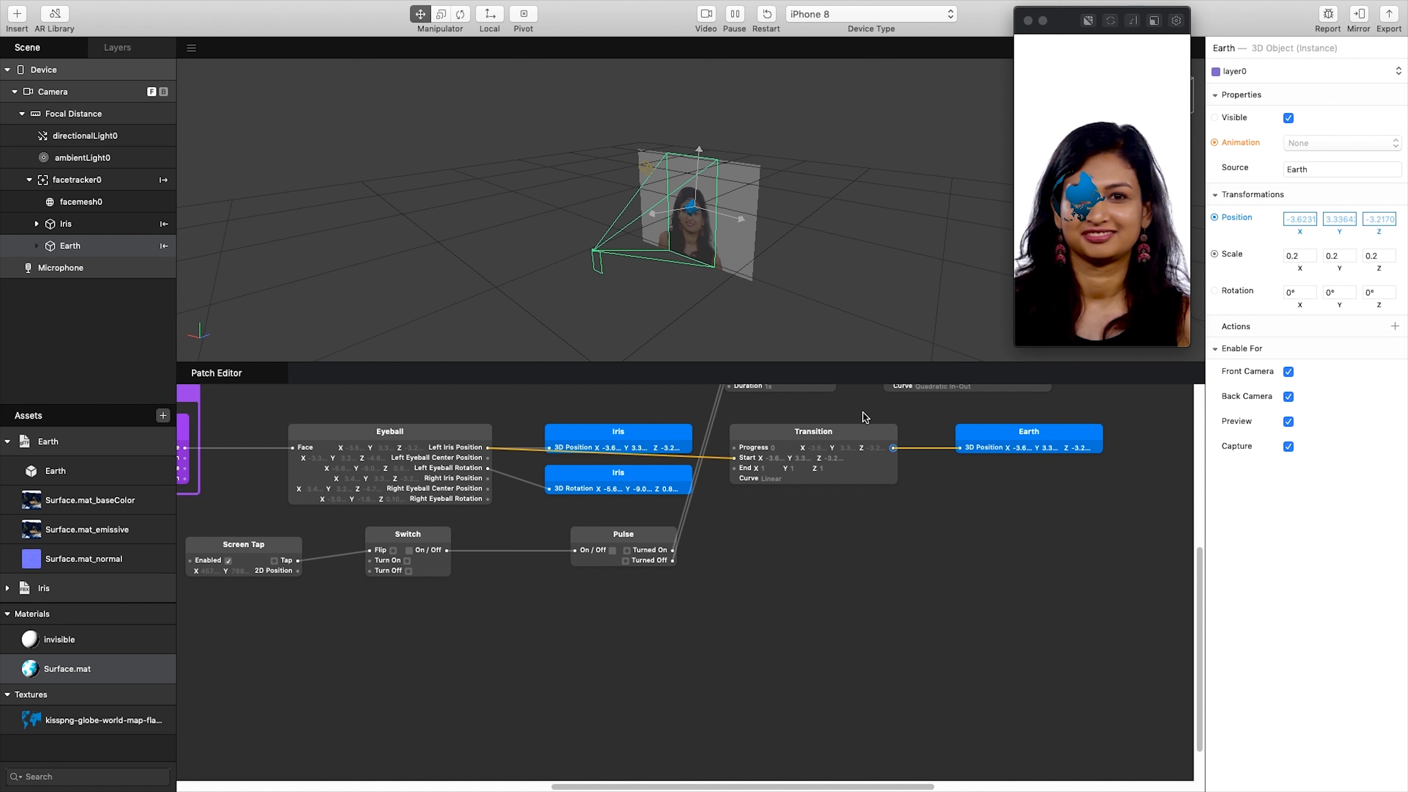
Step: Insert an Animation patch played by the Pulse's Turned On and reversed by its Turned Off, with a 2 s duration
left_click_drag(1201, 568, 1204, 534)
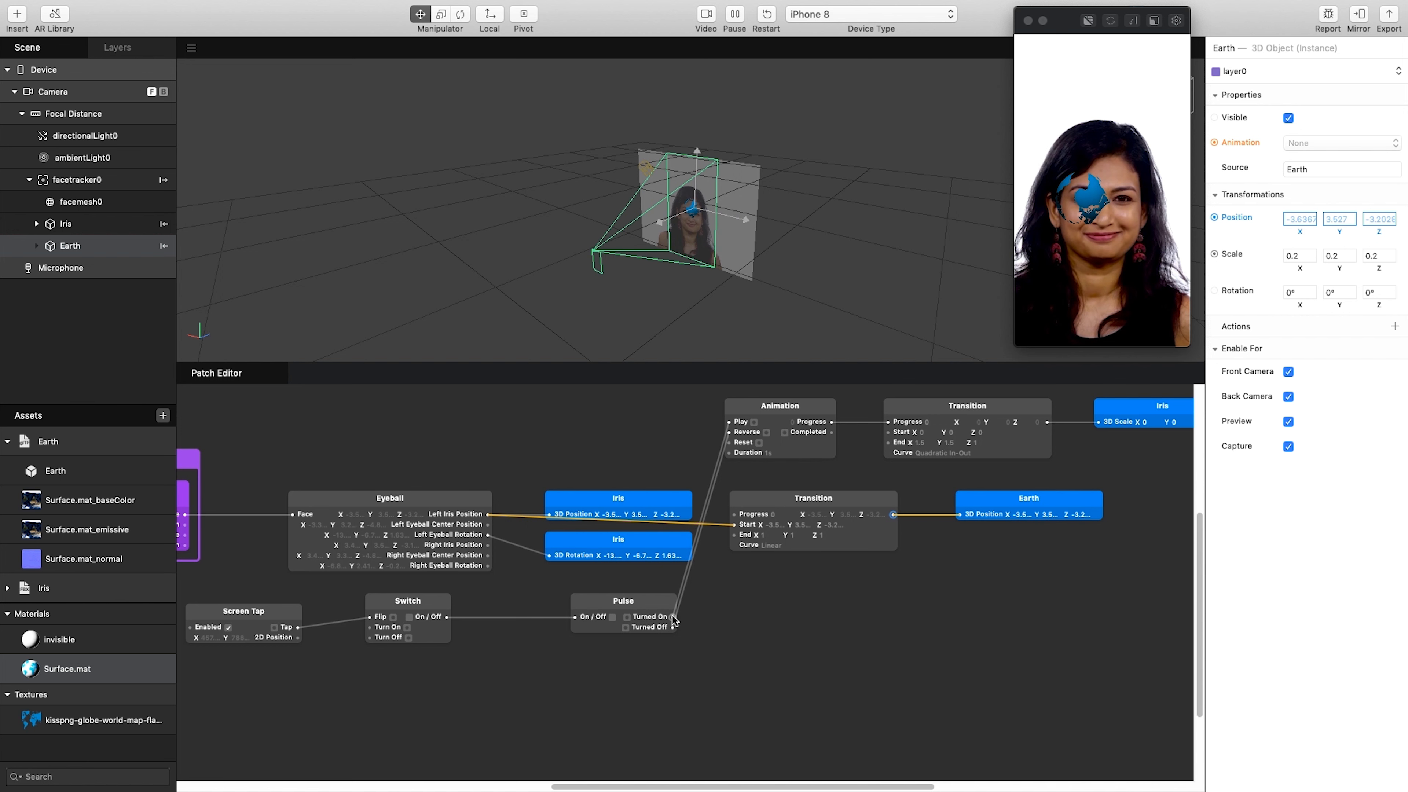
left_click_drag(671, 617, 749, 613)
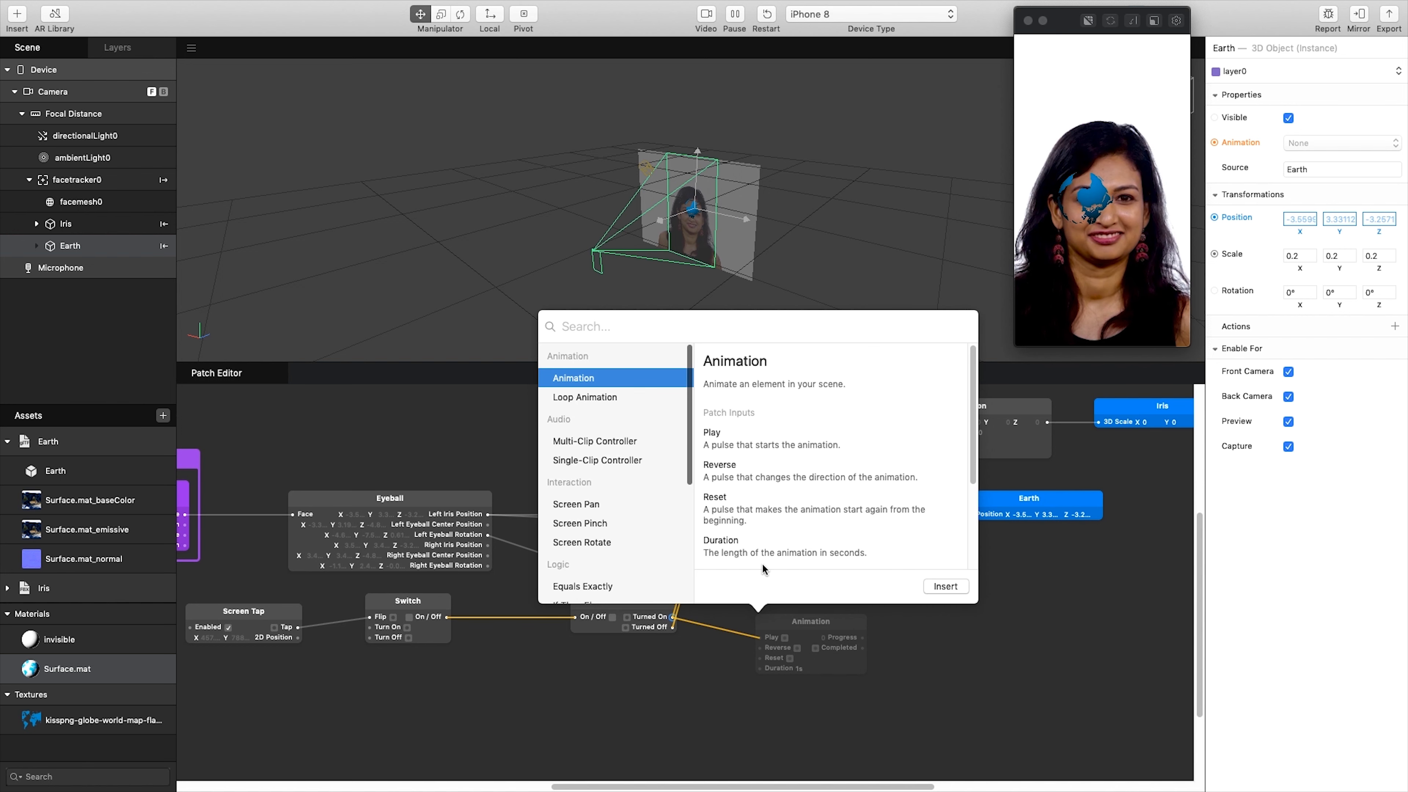
type("anim")
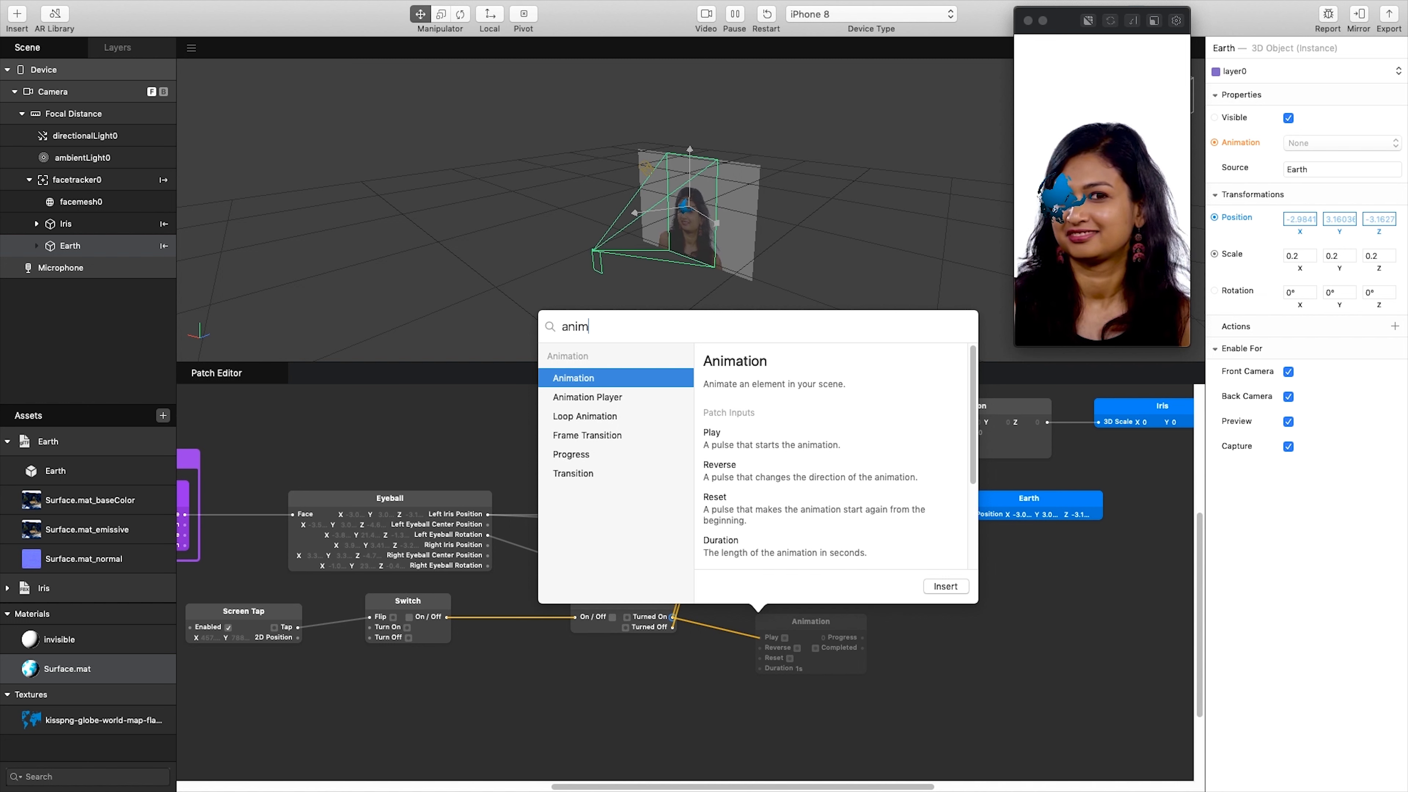
left_click(946, 586)
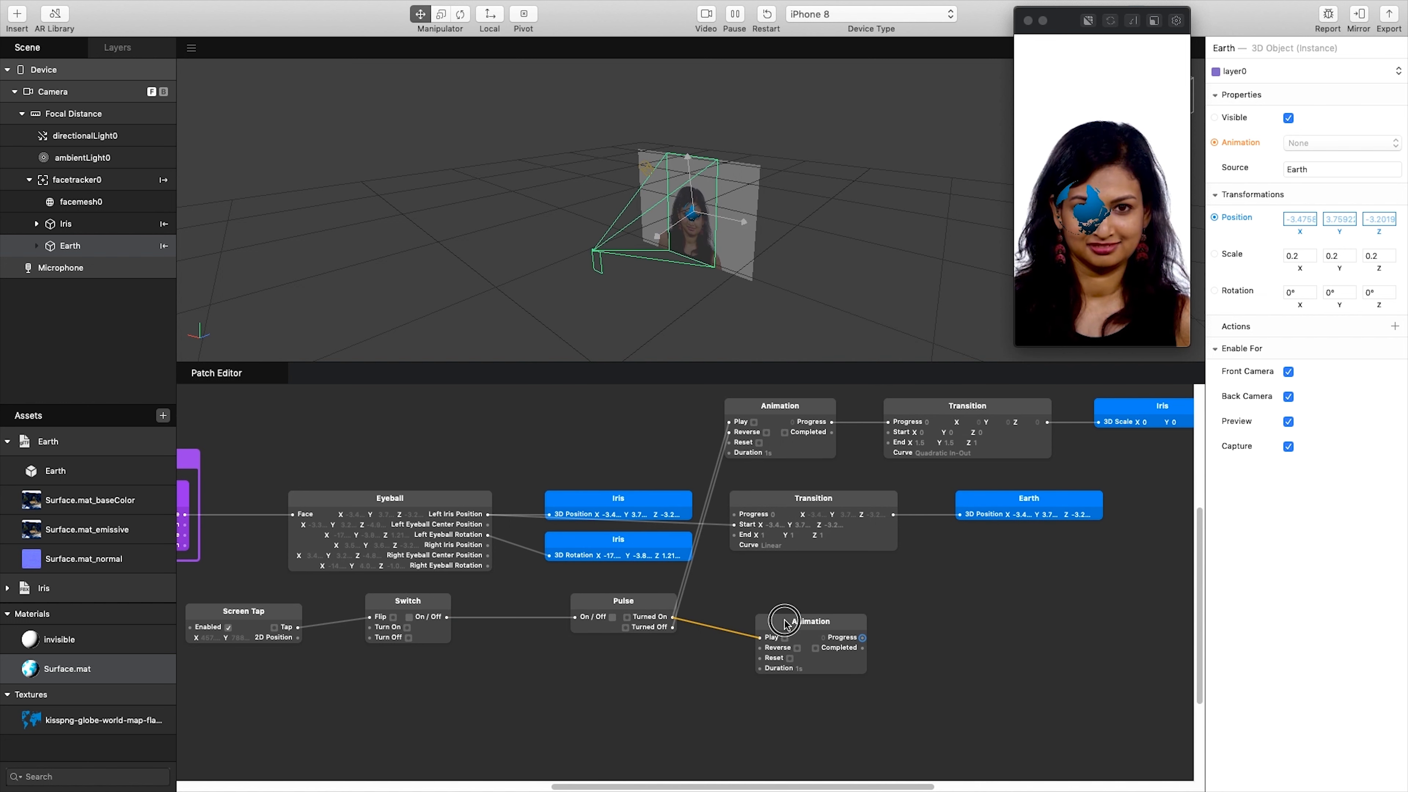
left_click_drag(784, 621, 774, 601)
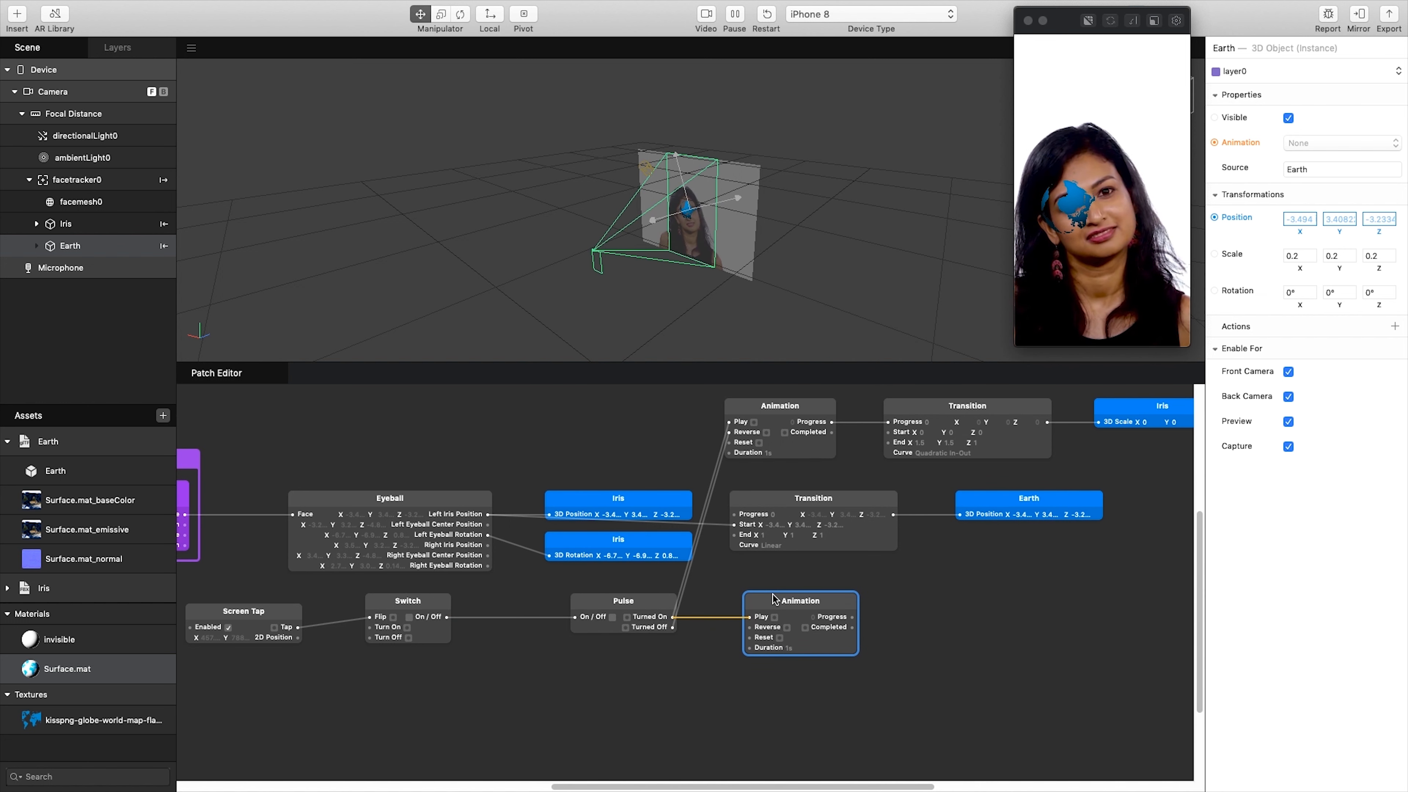
left_click_drag(673, 627, 750, 631)
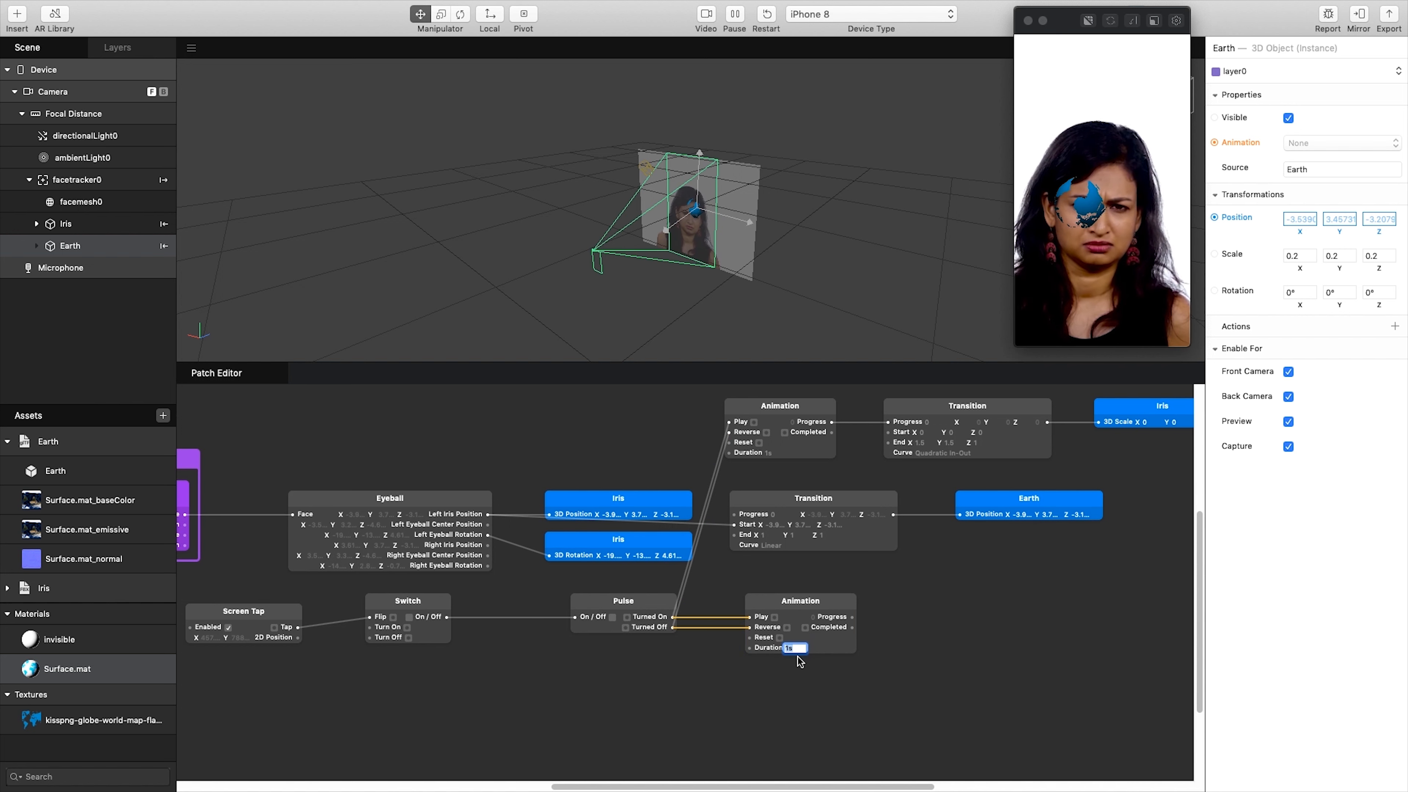
type("1")
key("Return")
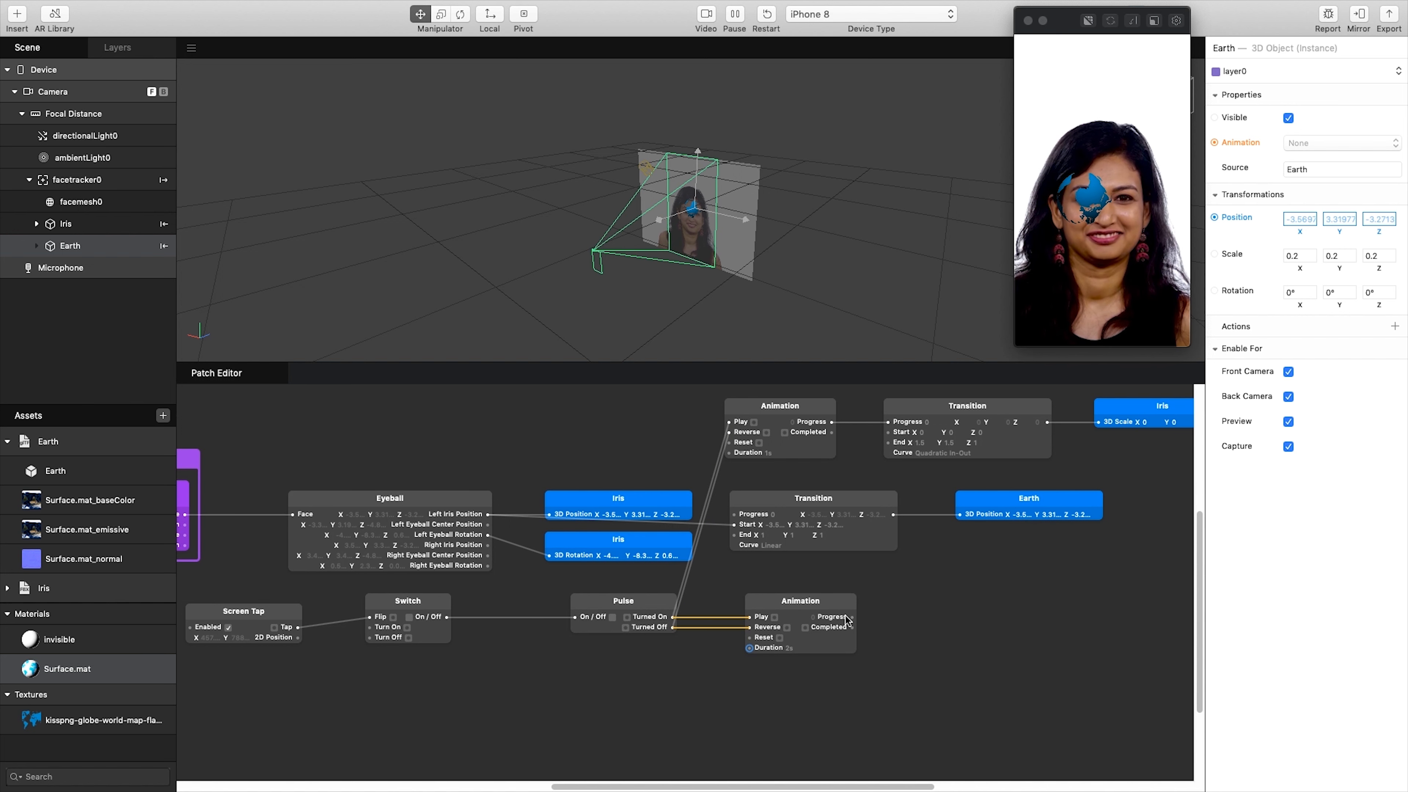
Step: Feed the new Animation's Progress into a Delay patch of 0.5 s, and shift the Earth's Transition and position patches farther right
left_click_drag(852, 617, 909, 622)
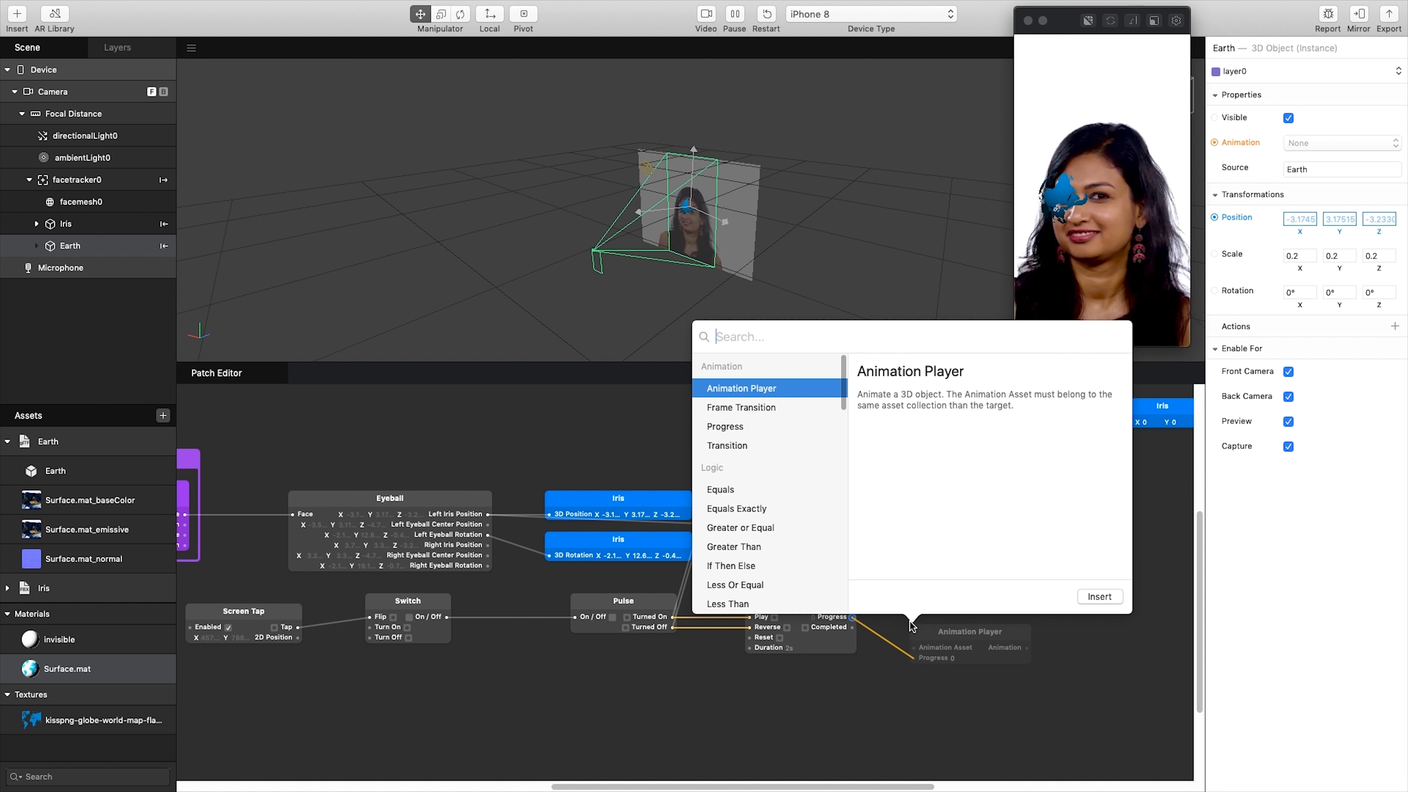
type("delay")
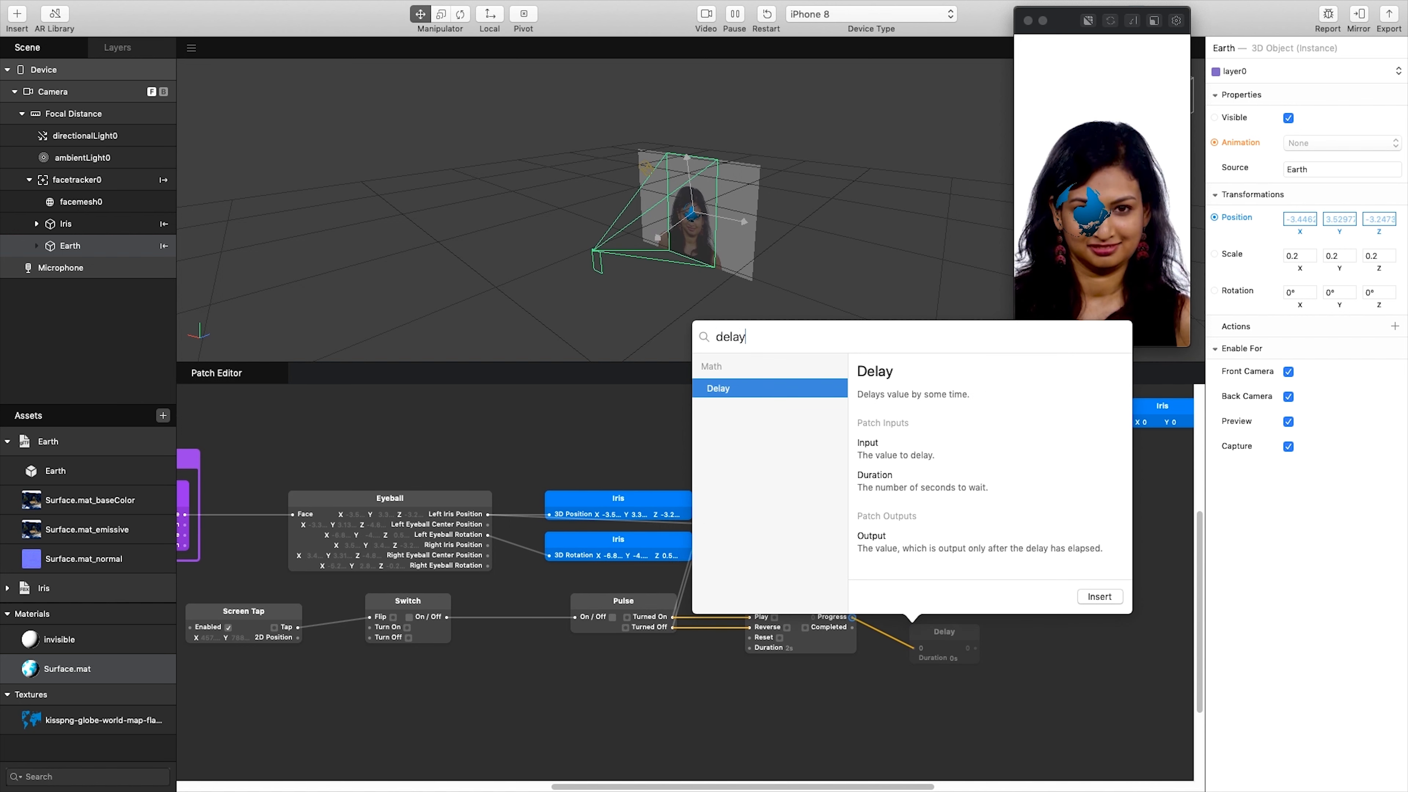
left_click(1100, 597)
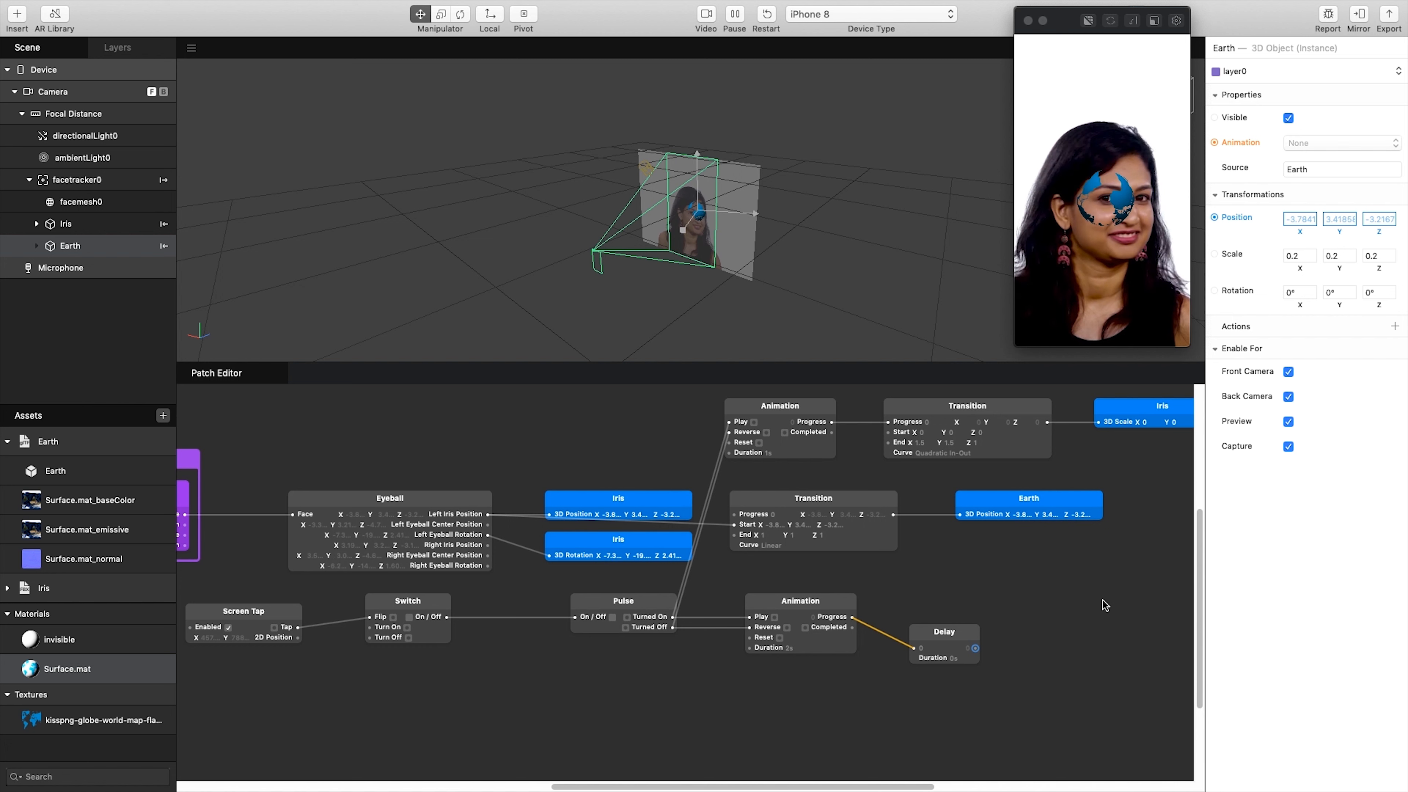
left_click(953, 658)
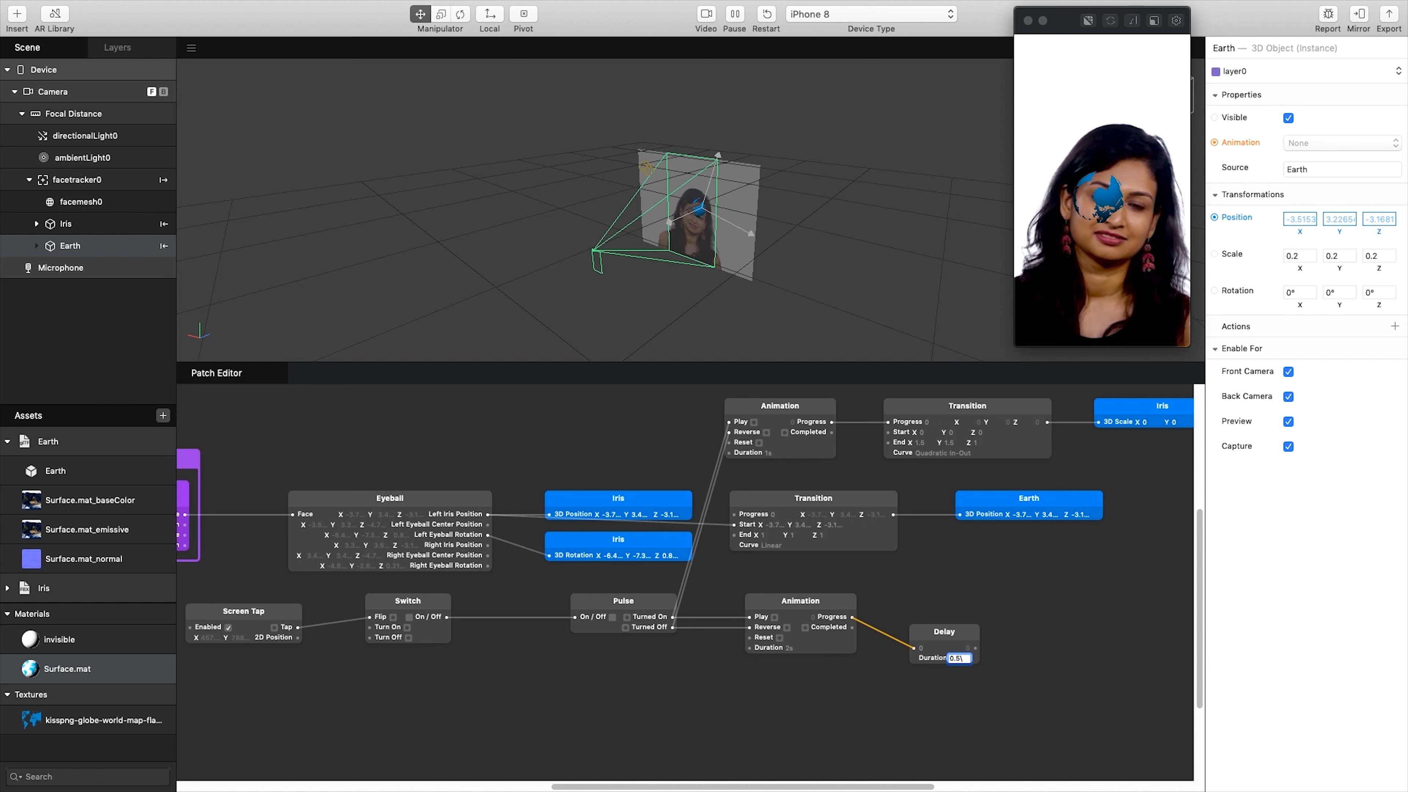
key("Return")
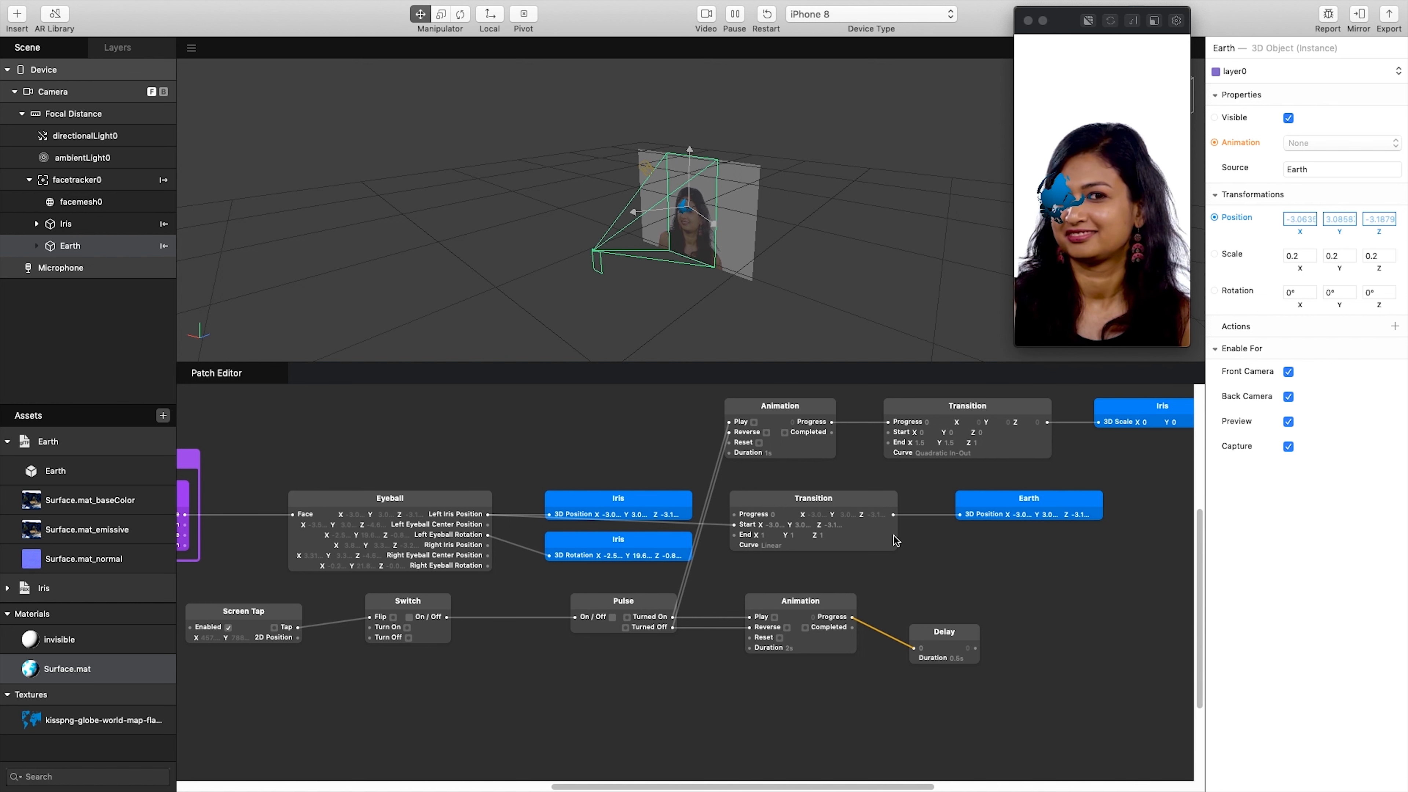
left_click_drag(720, 466, 1144, 515)
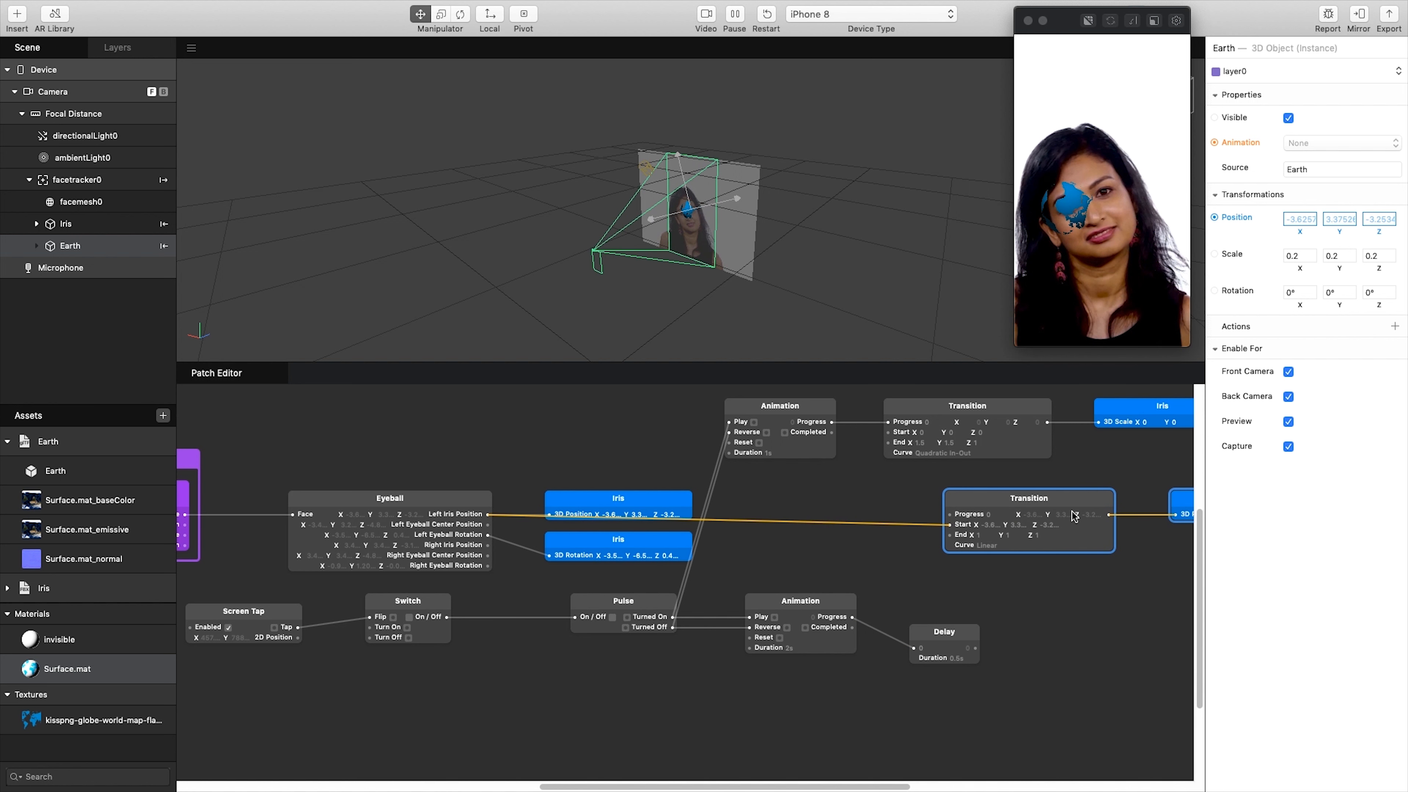
Step: Connect the Delay's output to the Earth Transition's Progress, and reposition the Delay and its Animation patch more compactly
left_click(927, 586)
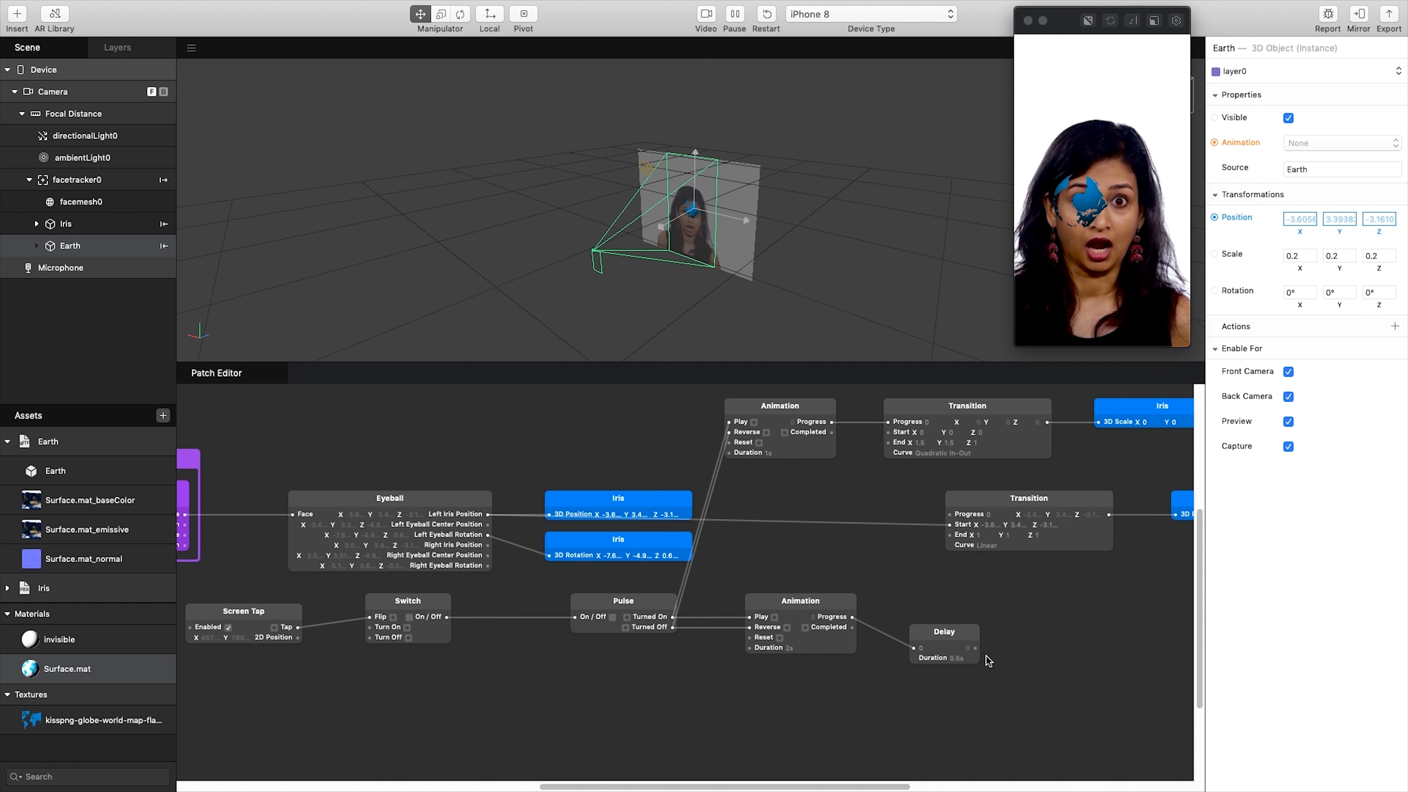
left_click_drag(974, 648, 950, 514)
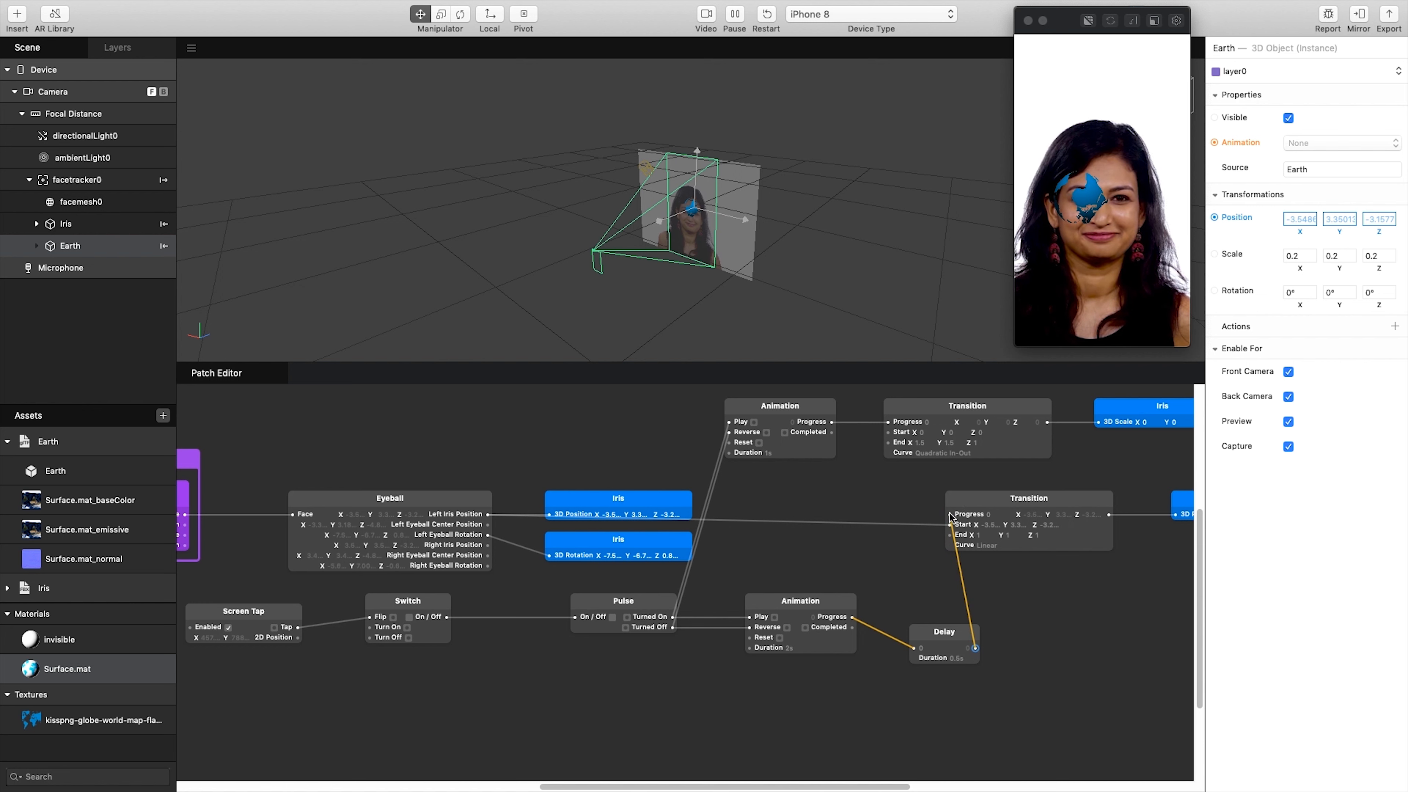
left_click_drag(941, 633, 876, 549)
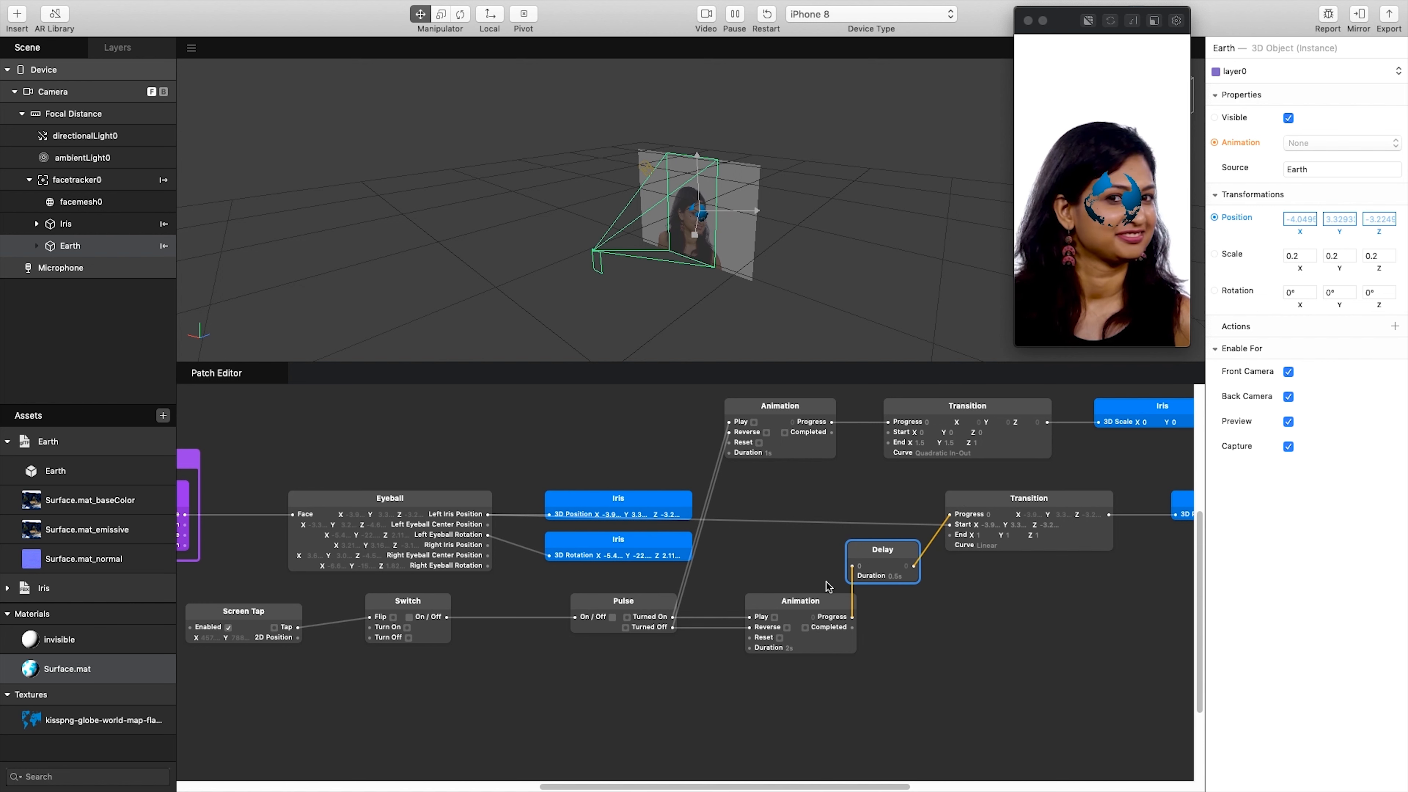
left_click_drag(809, 609, 738, 611)
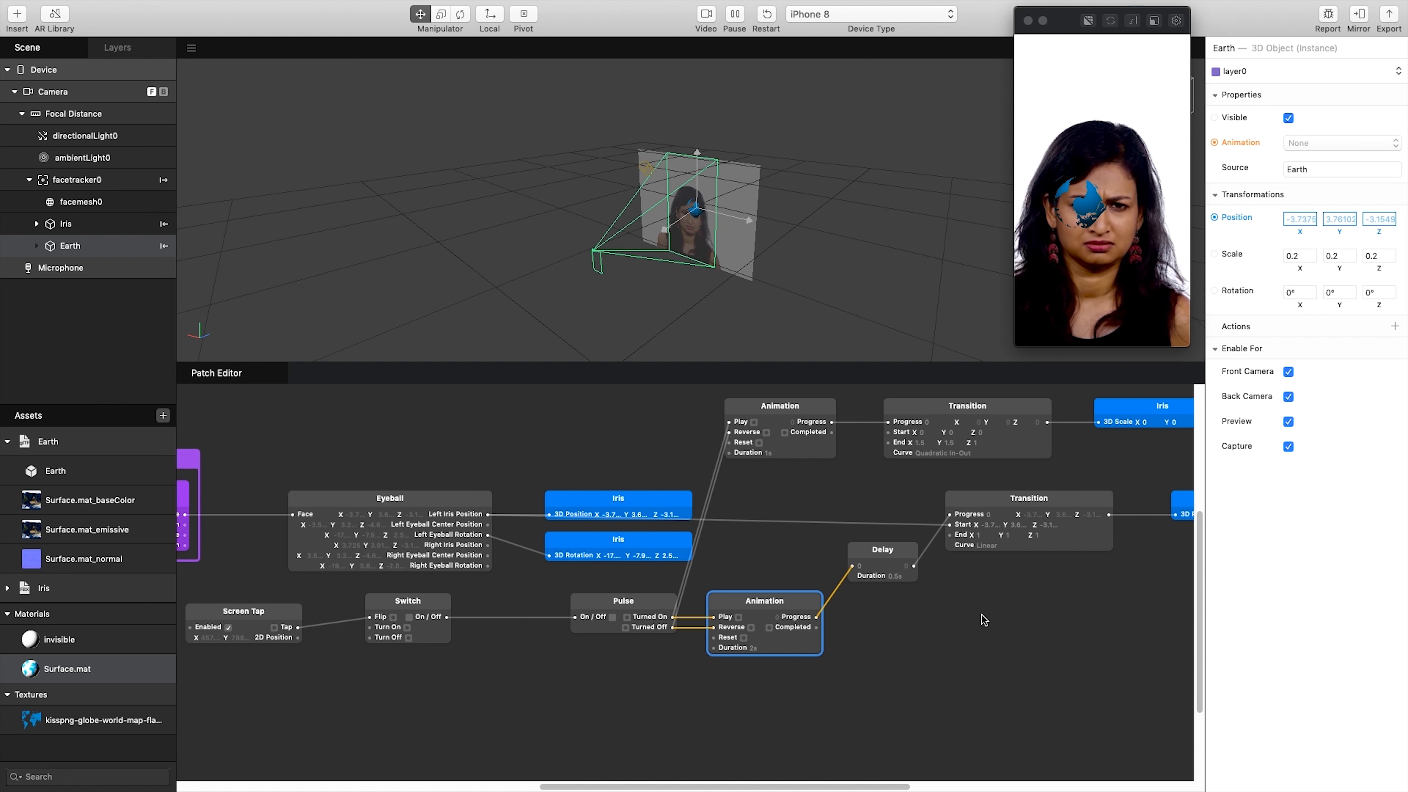
Step: Set the Earth Transition's End values to X -3.5 and Y 3.5
left_click_drag(747, 784, 794, 782)
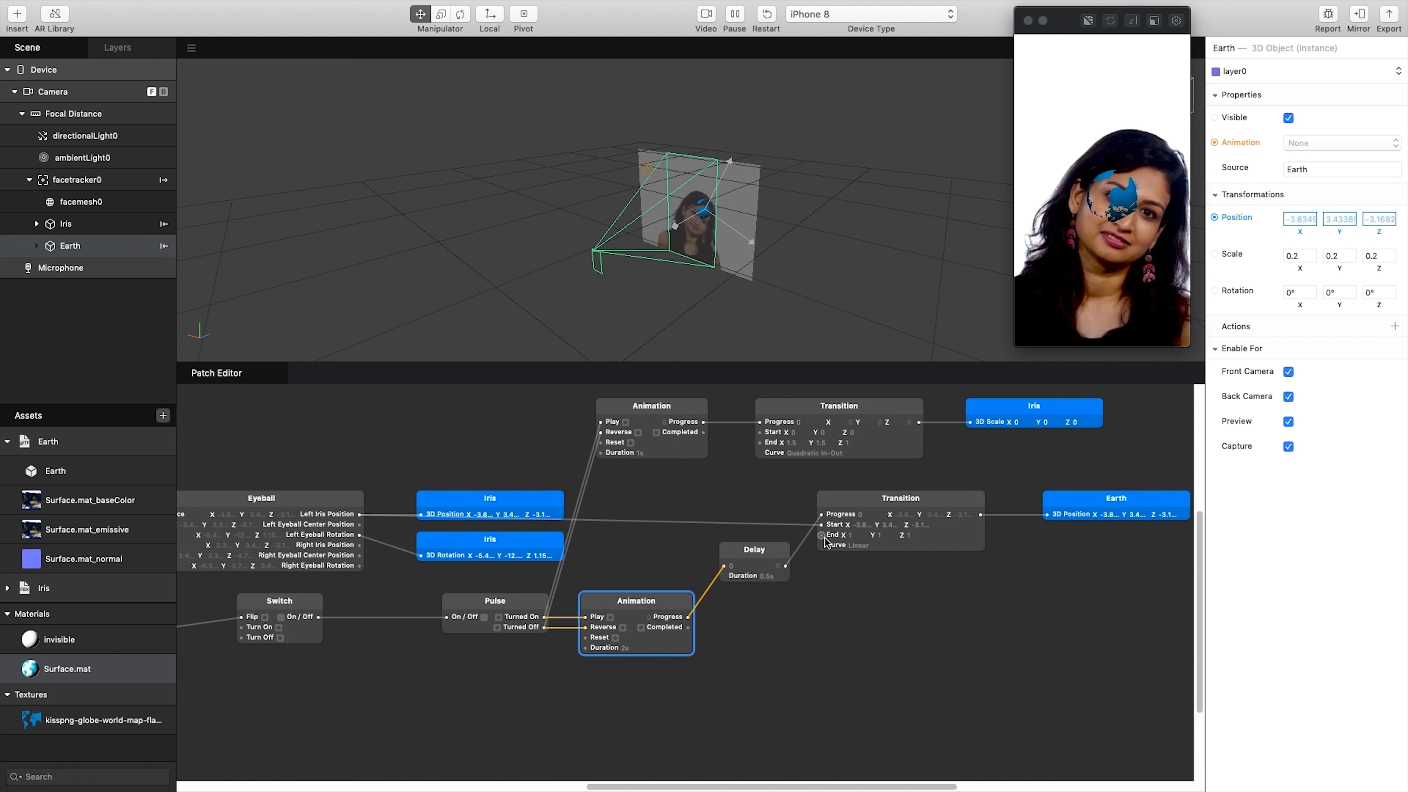
left_click(856, 535)
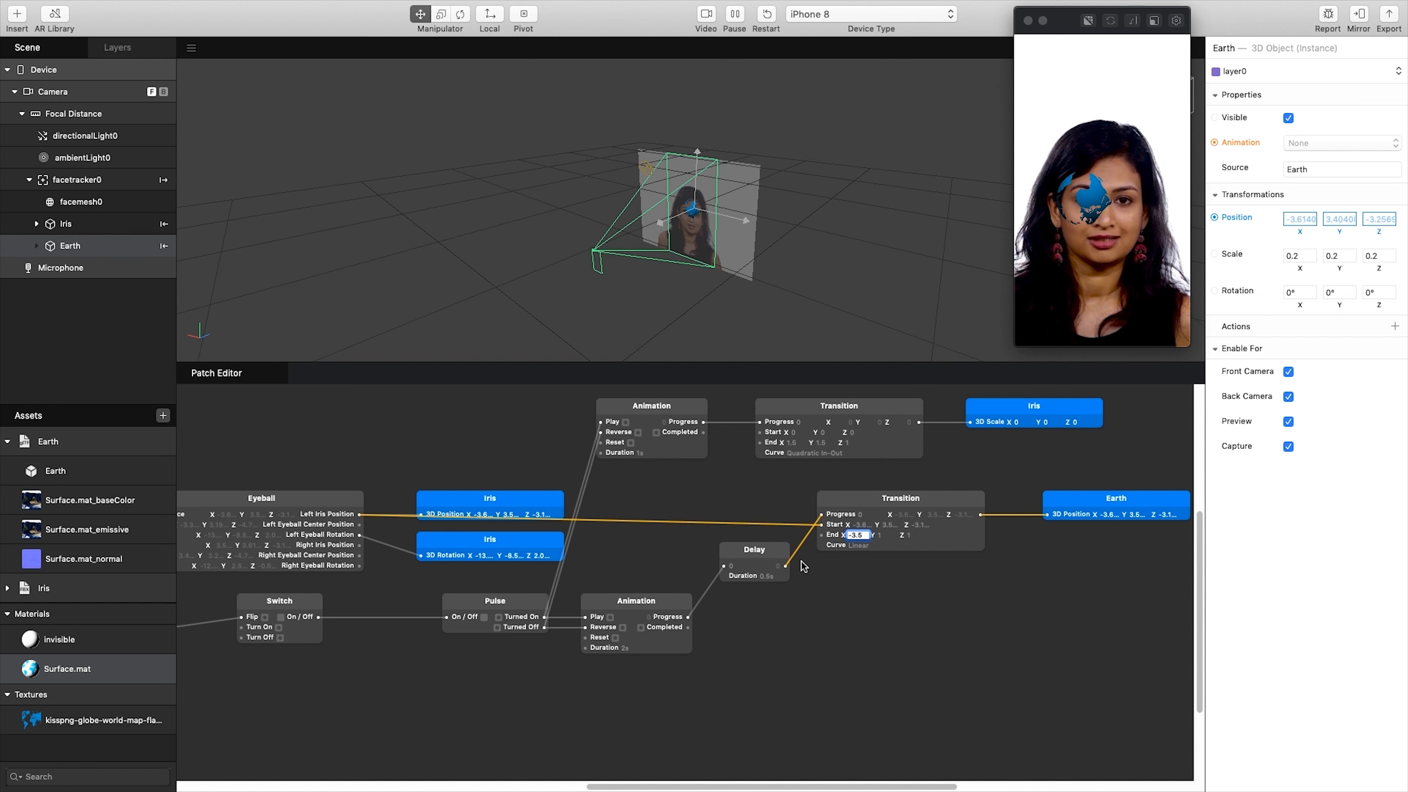
type("-3.5")
left_click(889, 536)
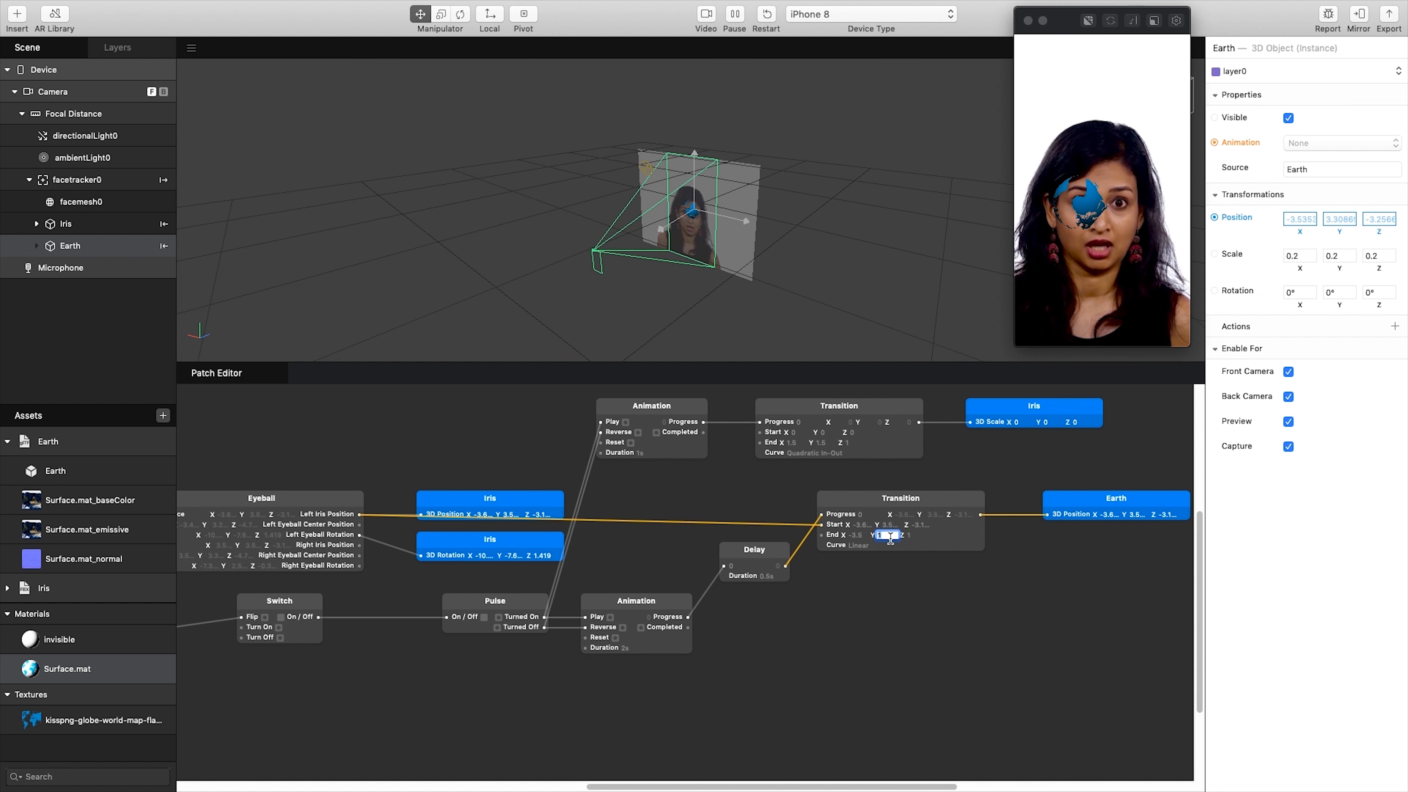
type("3.5")
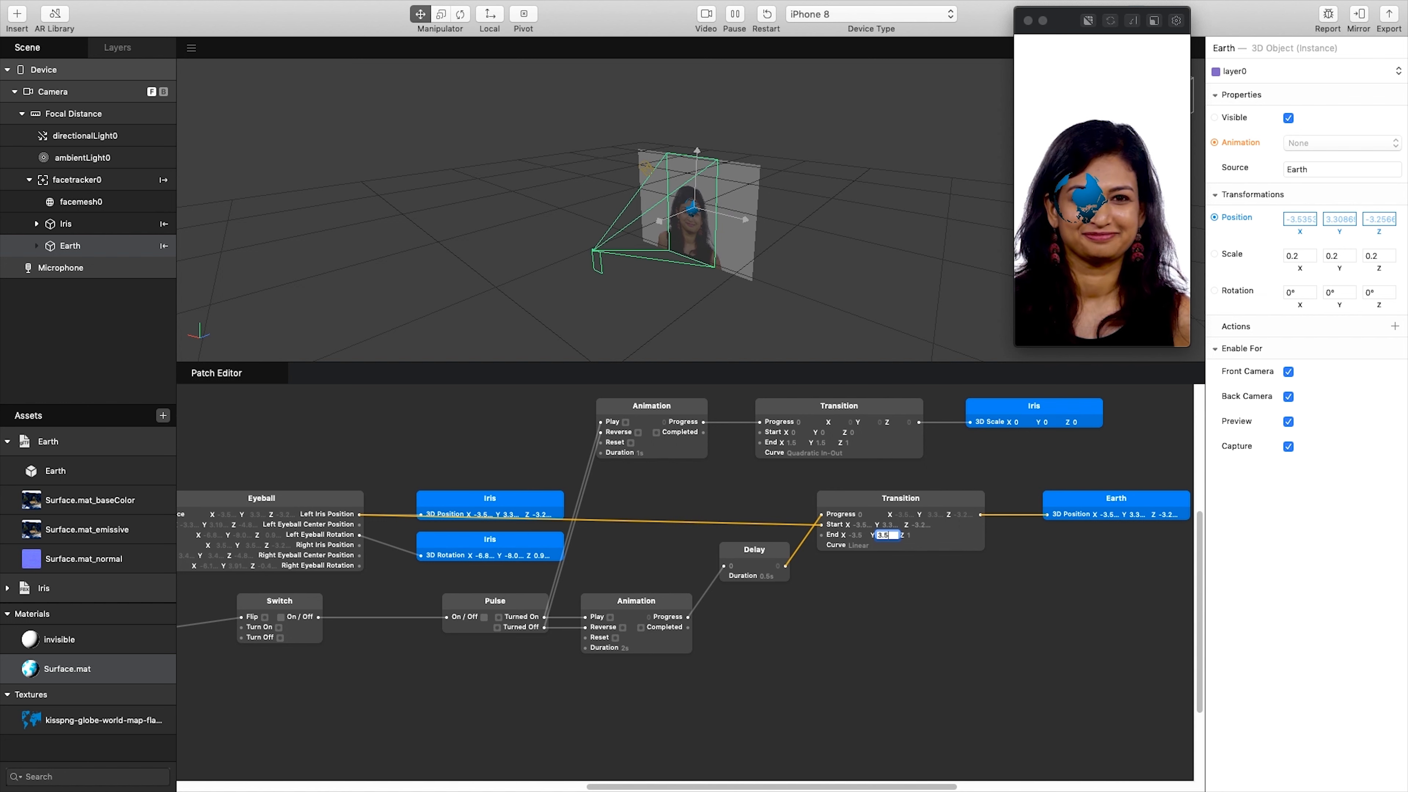
Step: Use the built-in FaceTime HD Camera as the preview video, and set the Earth Transition's End Z to 6
left_click(916, 534)
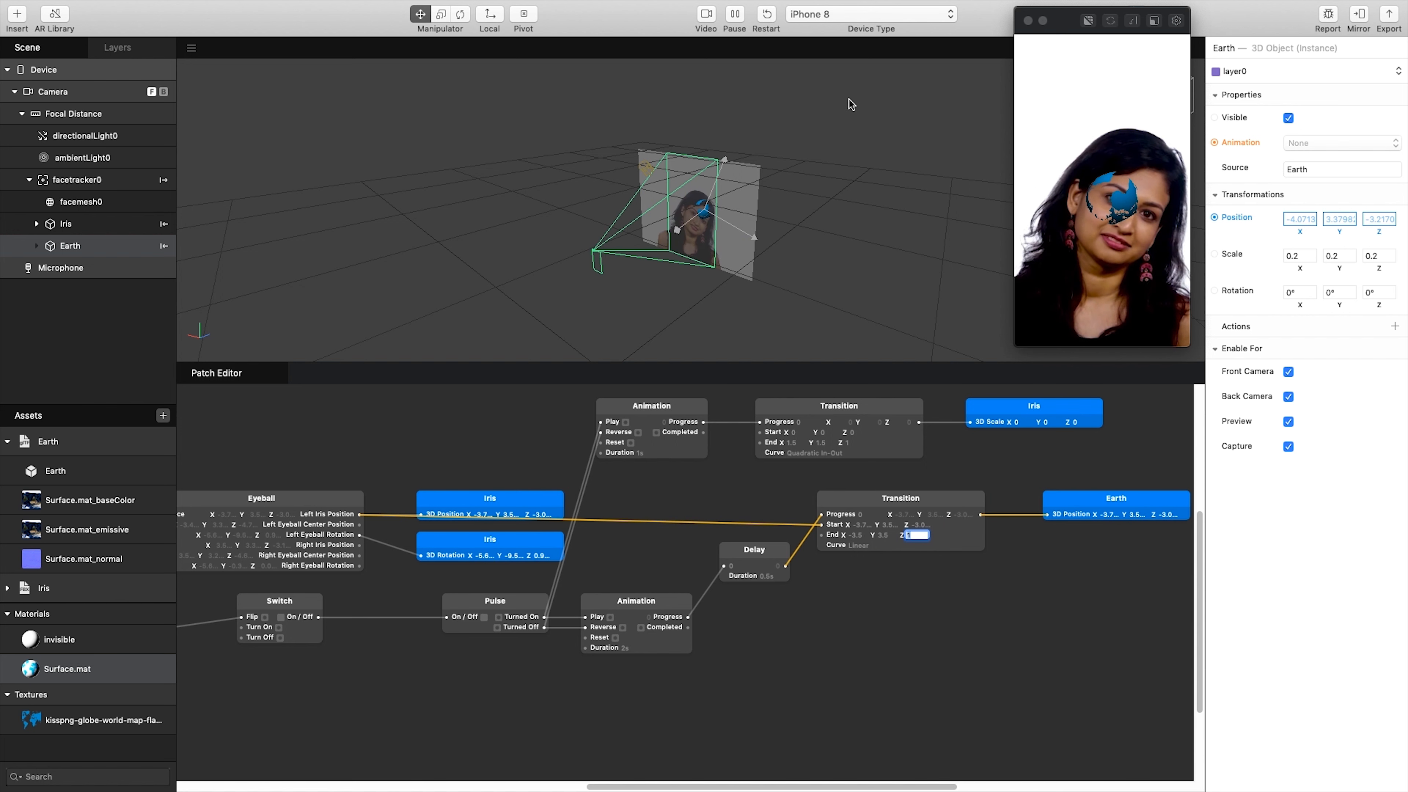
left_click(706, 15)
left_click(720, 58)
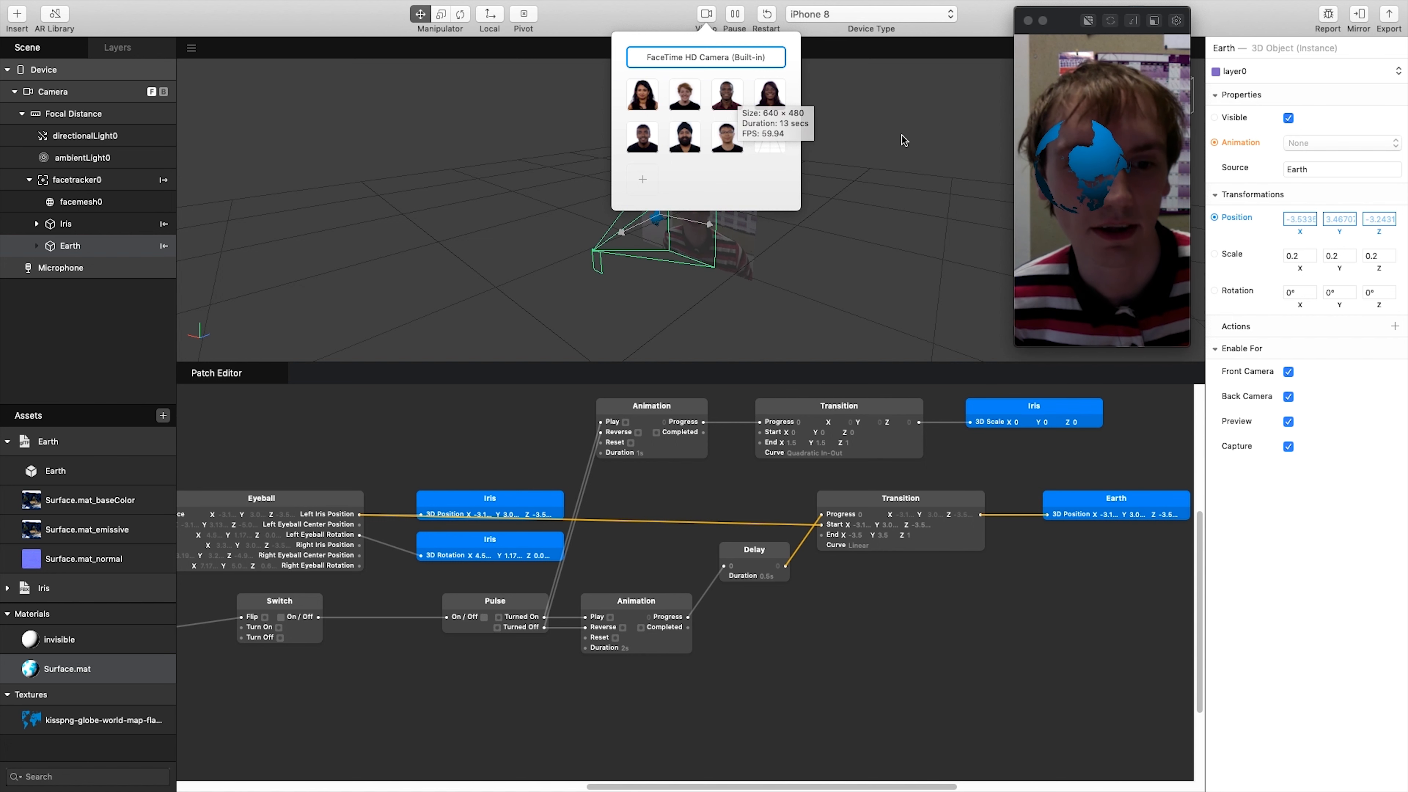
left_click(913, 536)
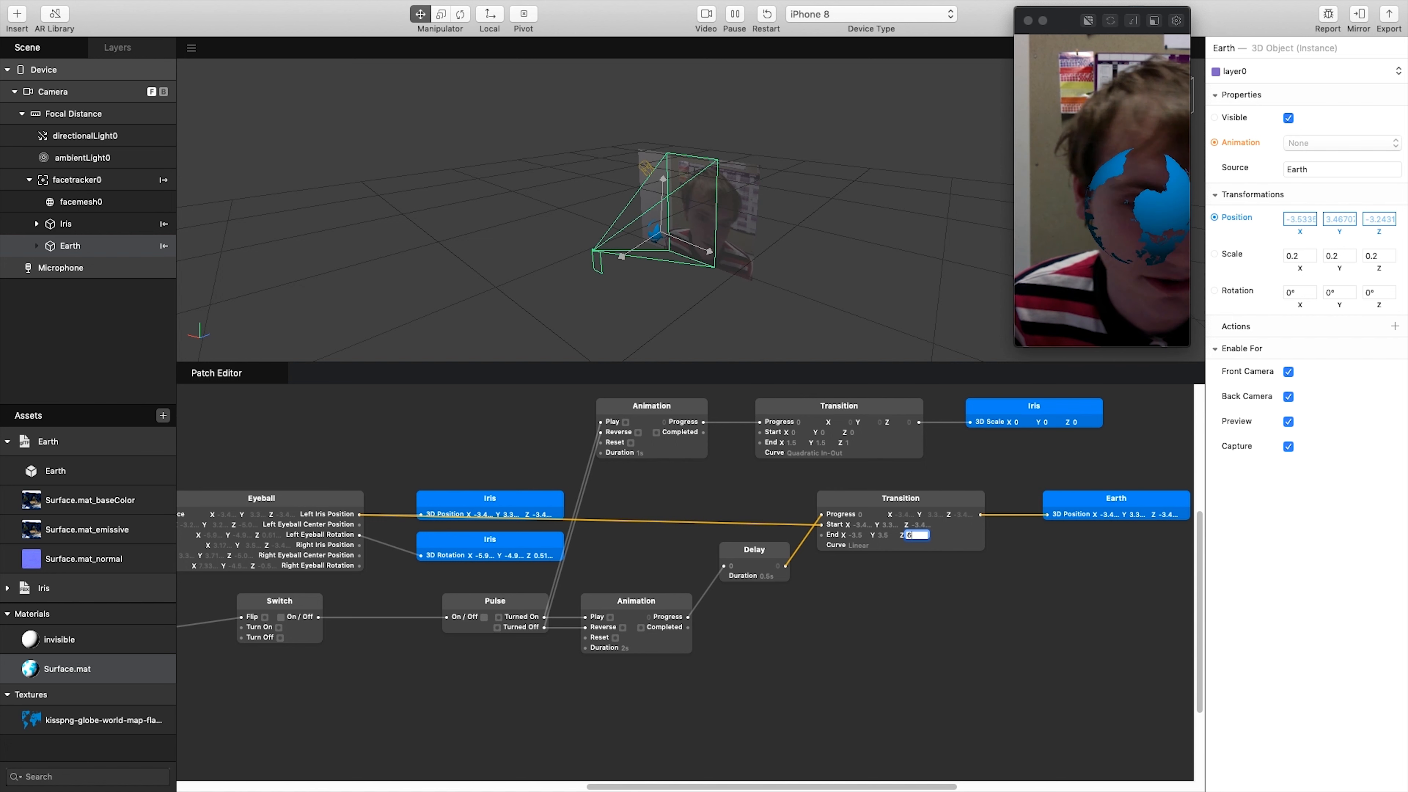
key("Return")
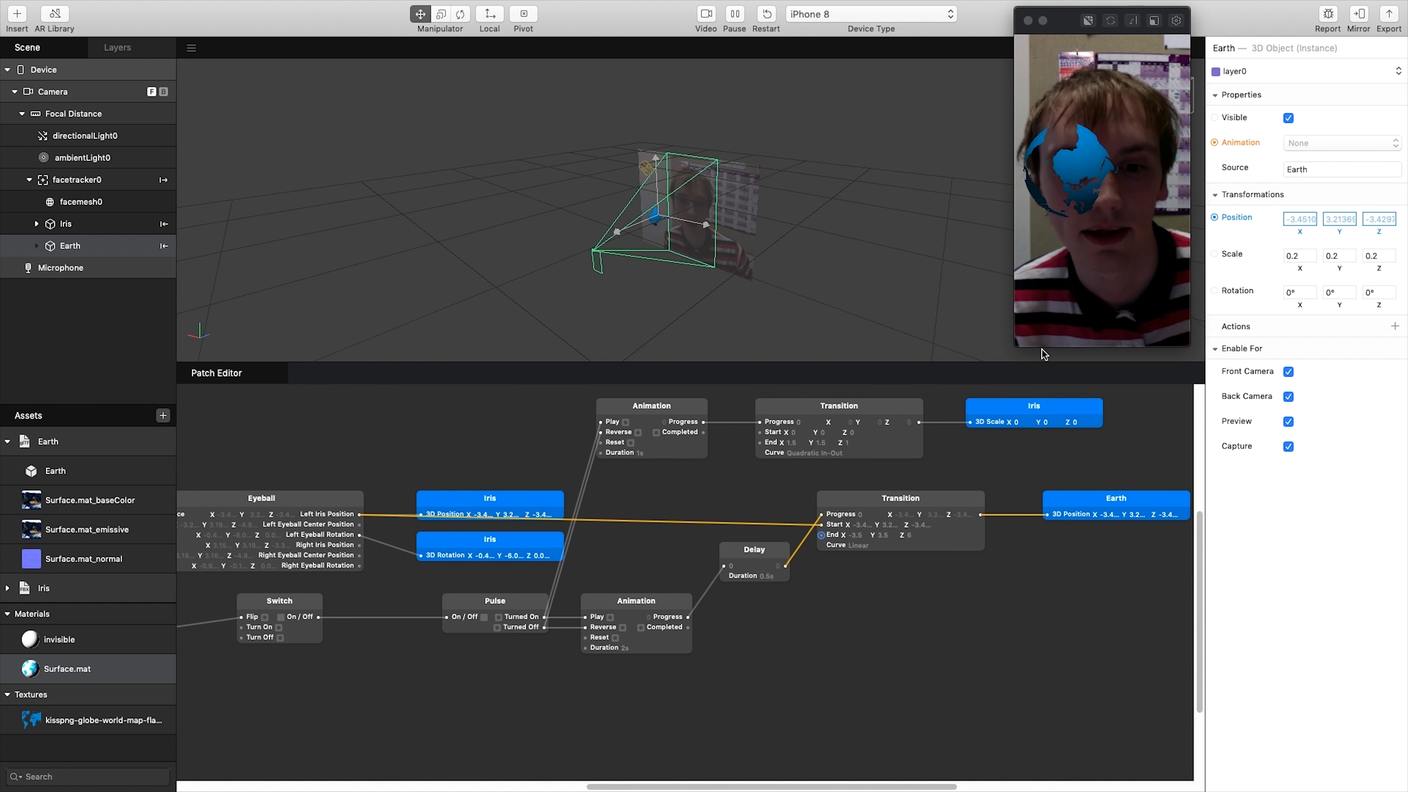
Step: Test the Earth's forward and reverse animation with repeated screen taps in the simulator
left_click(1114, 287)
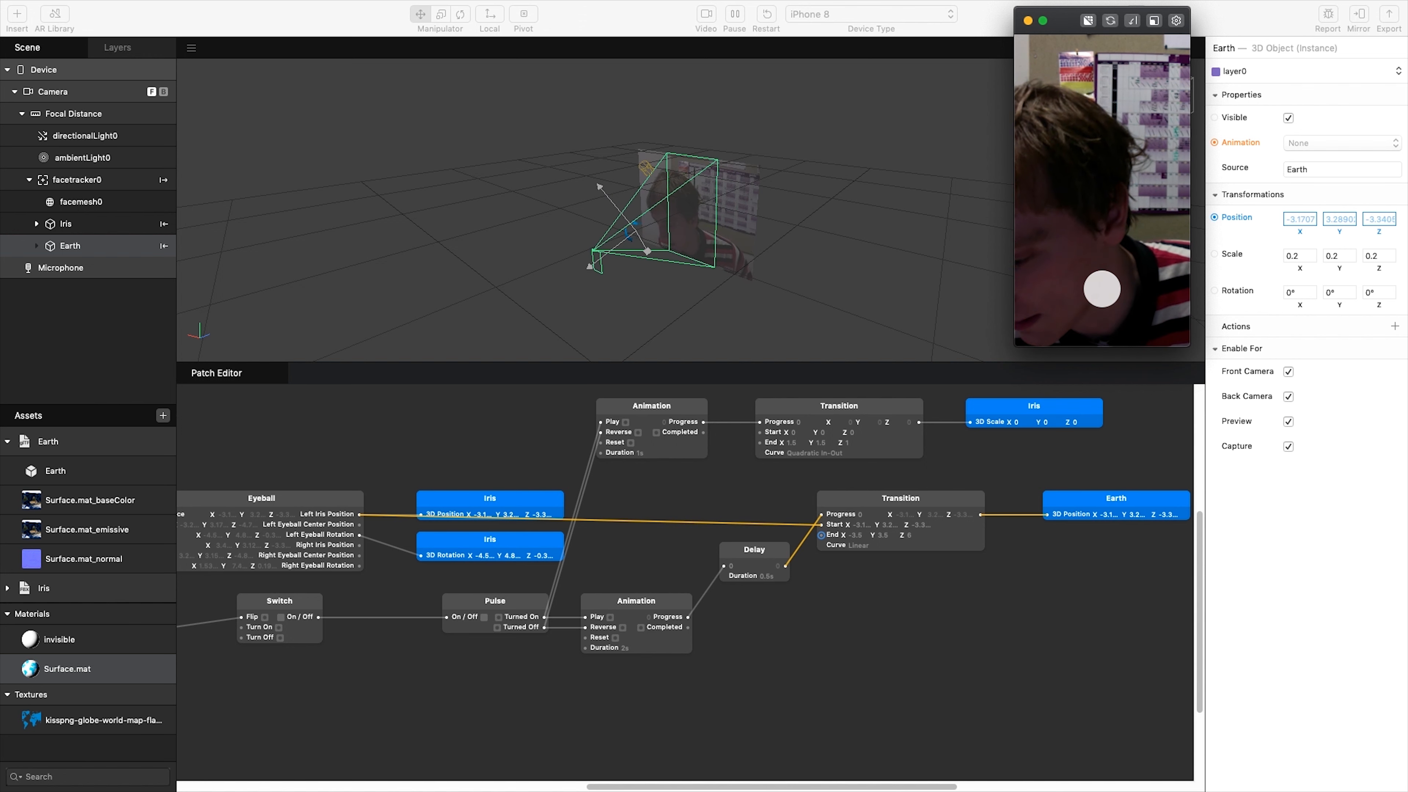
left_click(1100, 279)
left_click(1100, 279)
left_click(1100, 279)
left_click(1099, 279)
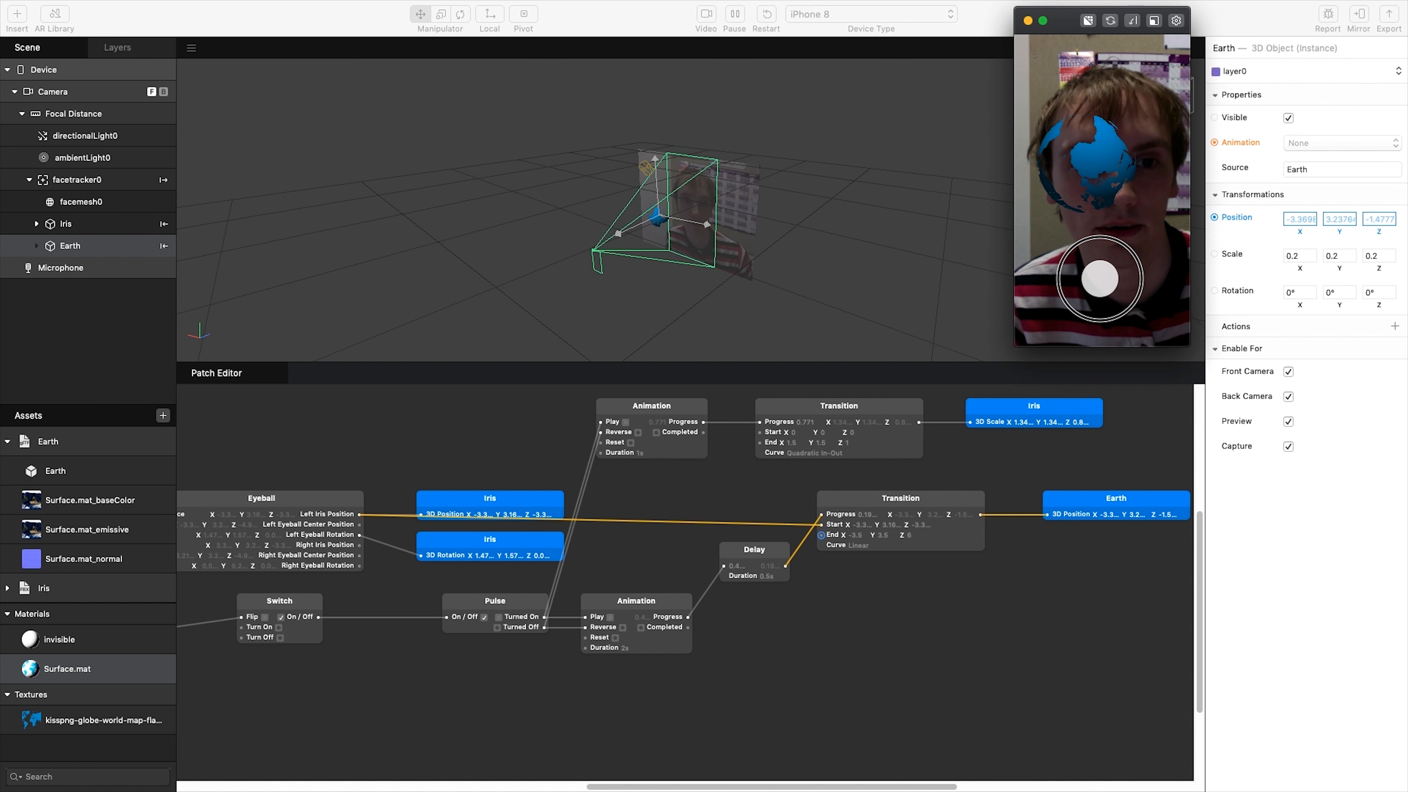
left_click(1061, 301)
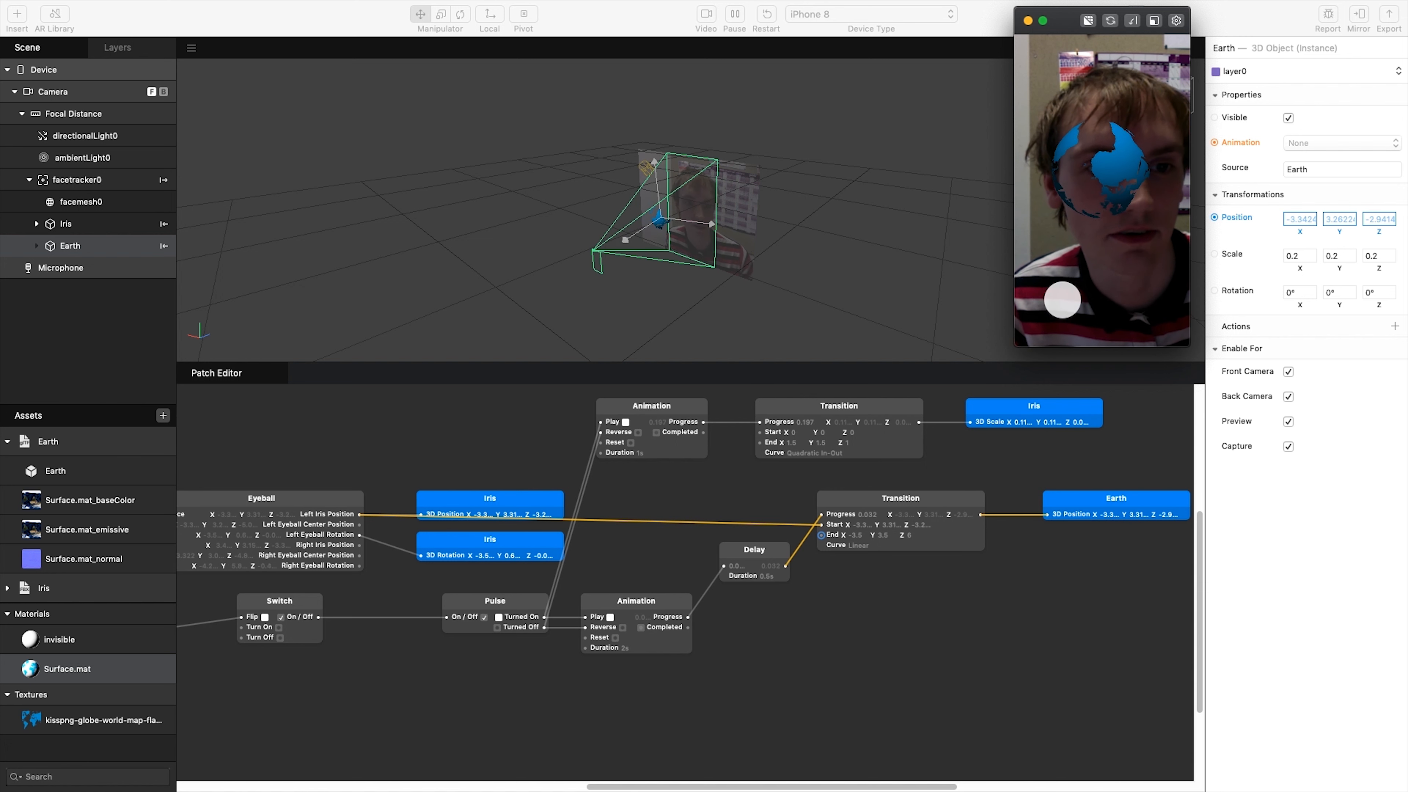
left_click(1060, 297)
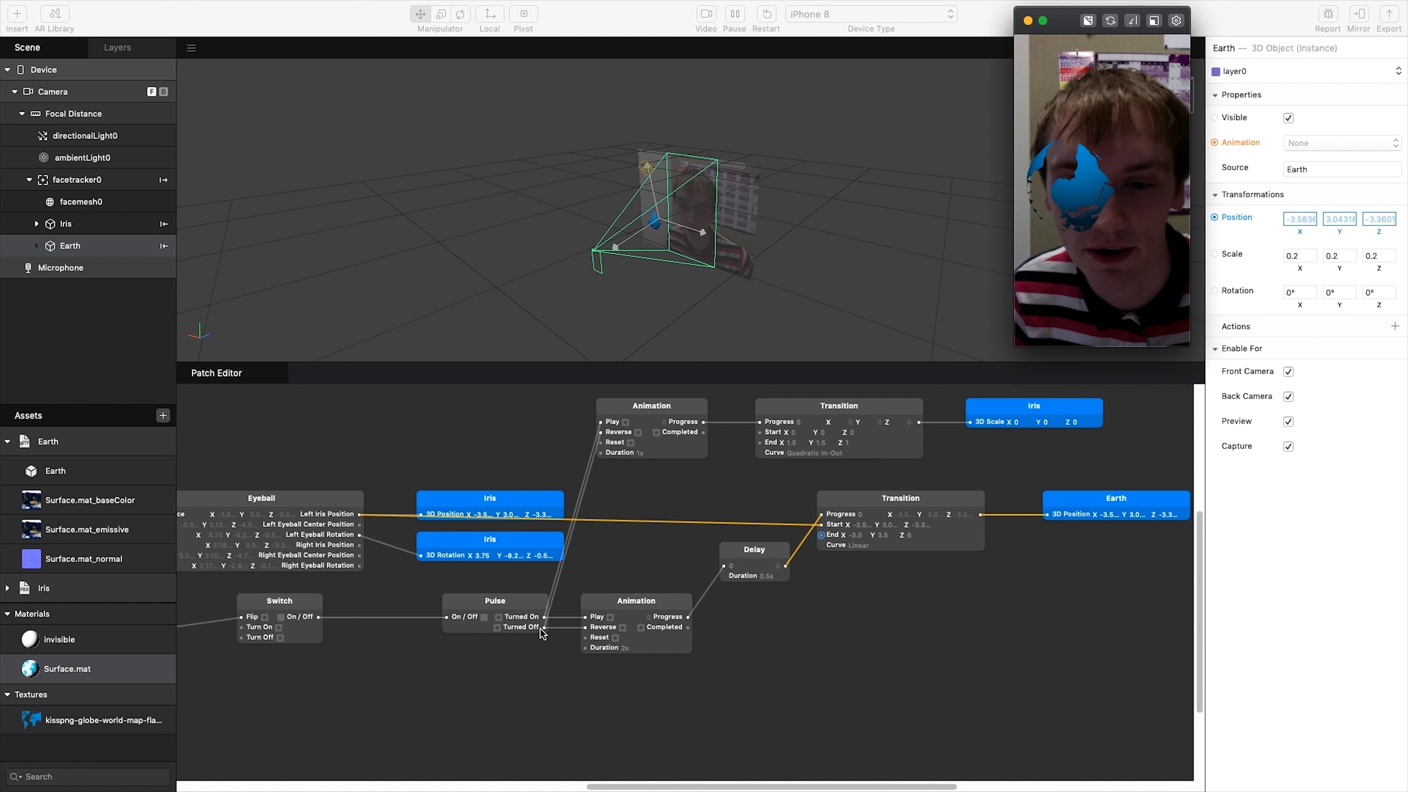
Step: Rewire the Pulse's Turned Off from the Earth Animation's Reverse to its Reset
left_click(566, 637)
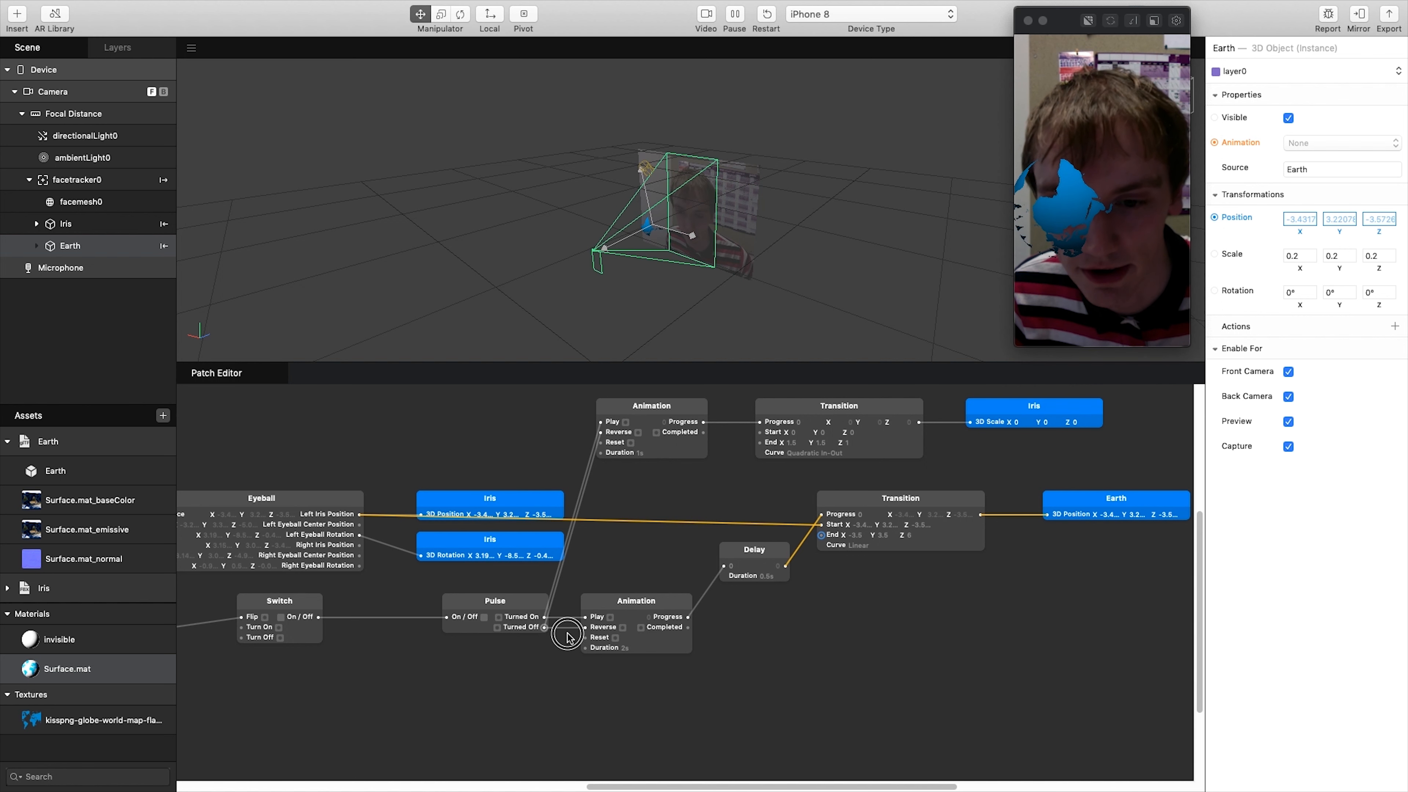
left_click_drag(543, 627, 585, 637)
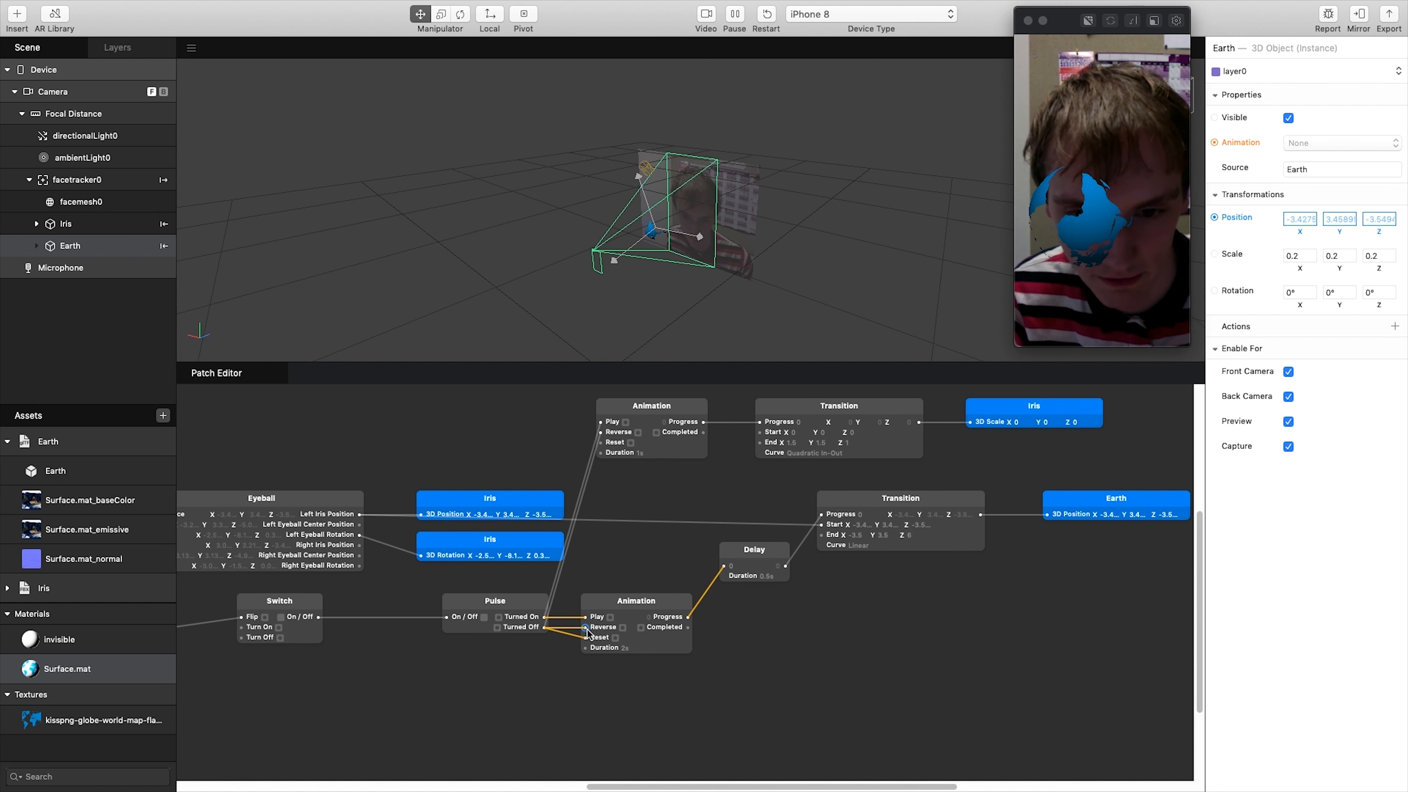
Step: Test the rewired Earth animation's play and reset by tapping the simulator's screen on and off
left_click(1098, 216)
left_click(1081, 262)
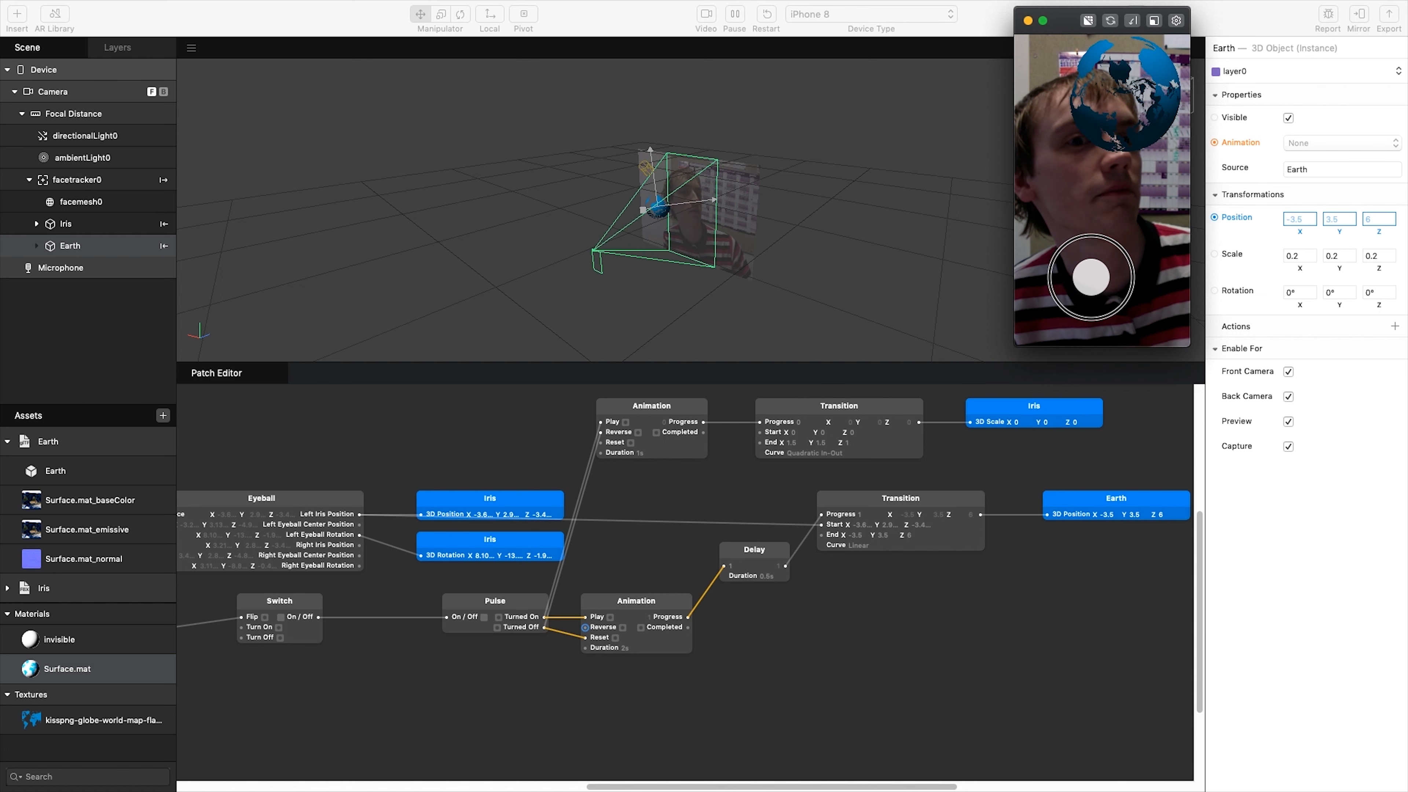
left_click(1091, 277)
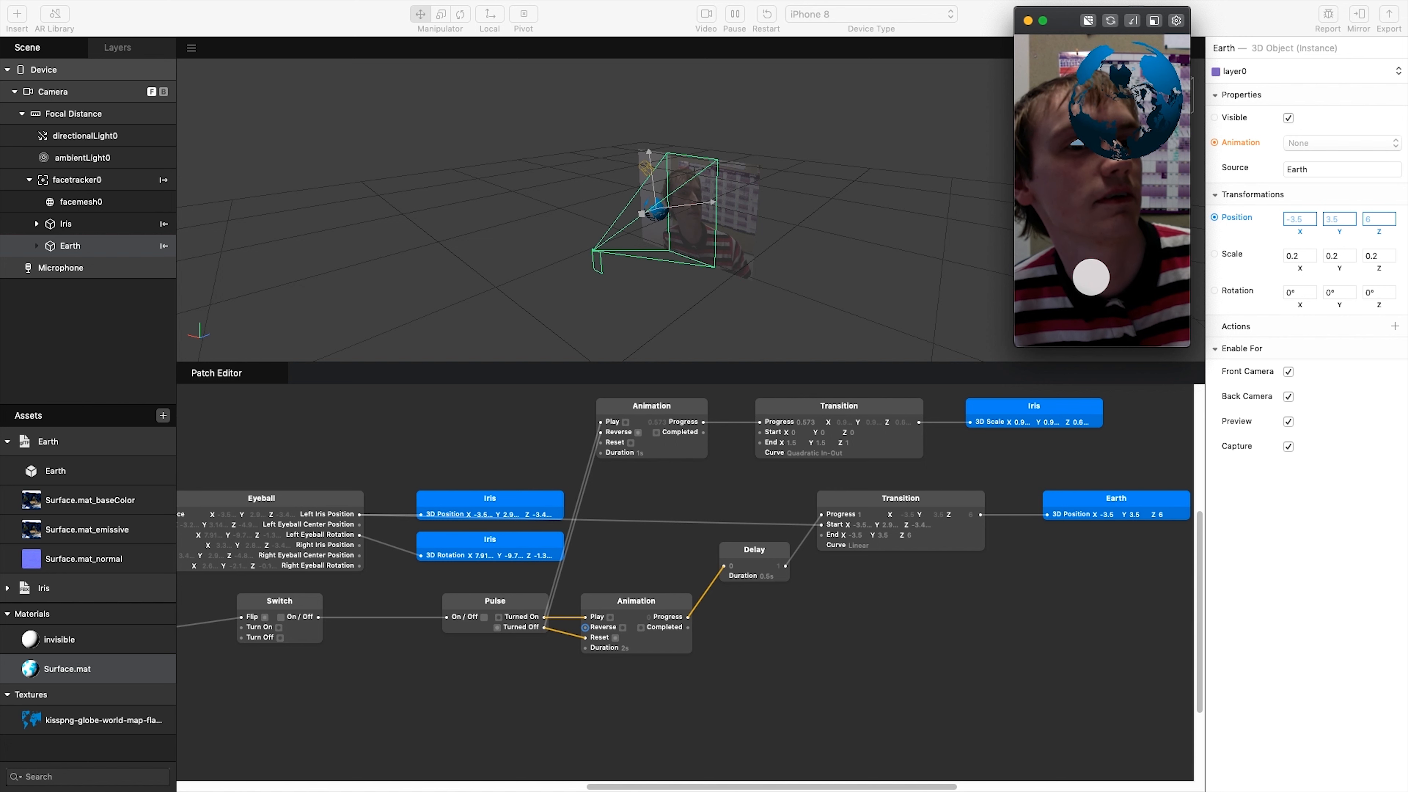
left_click(1093, 272)
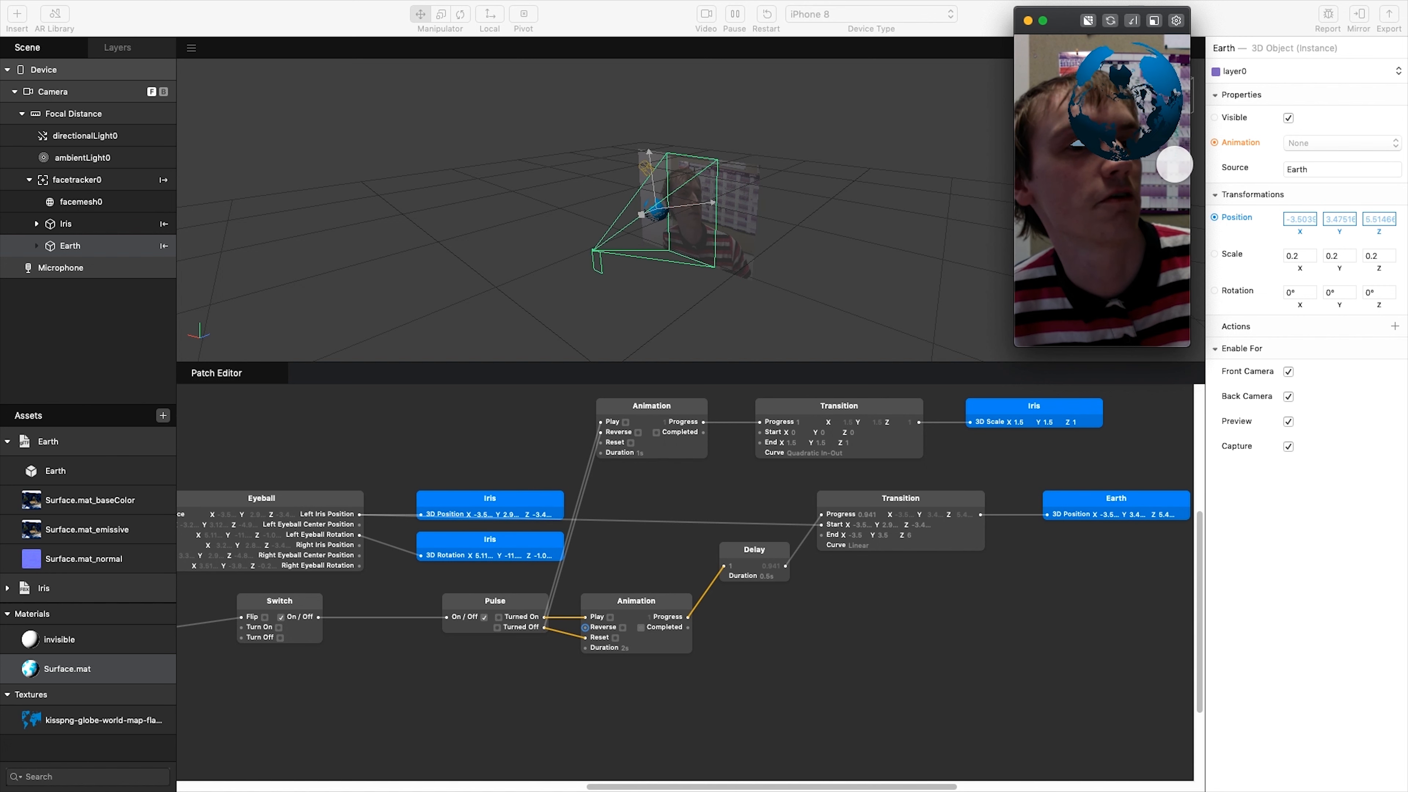
left_click(1115, 252)
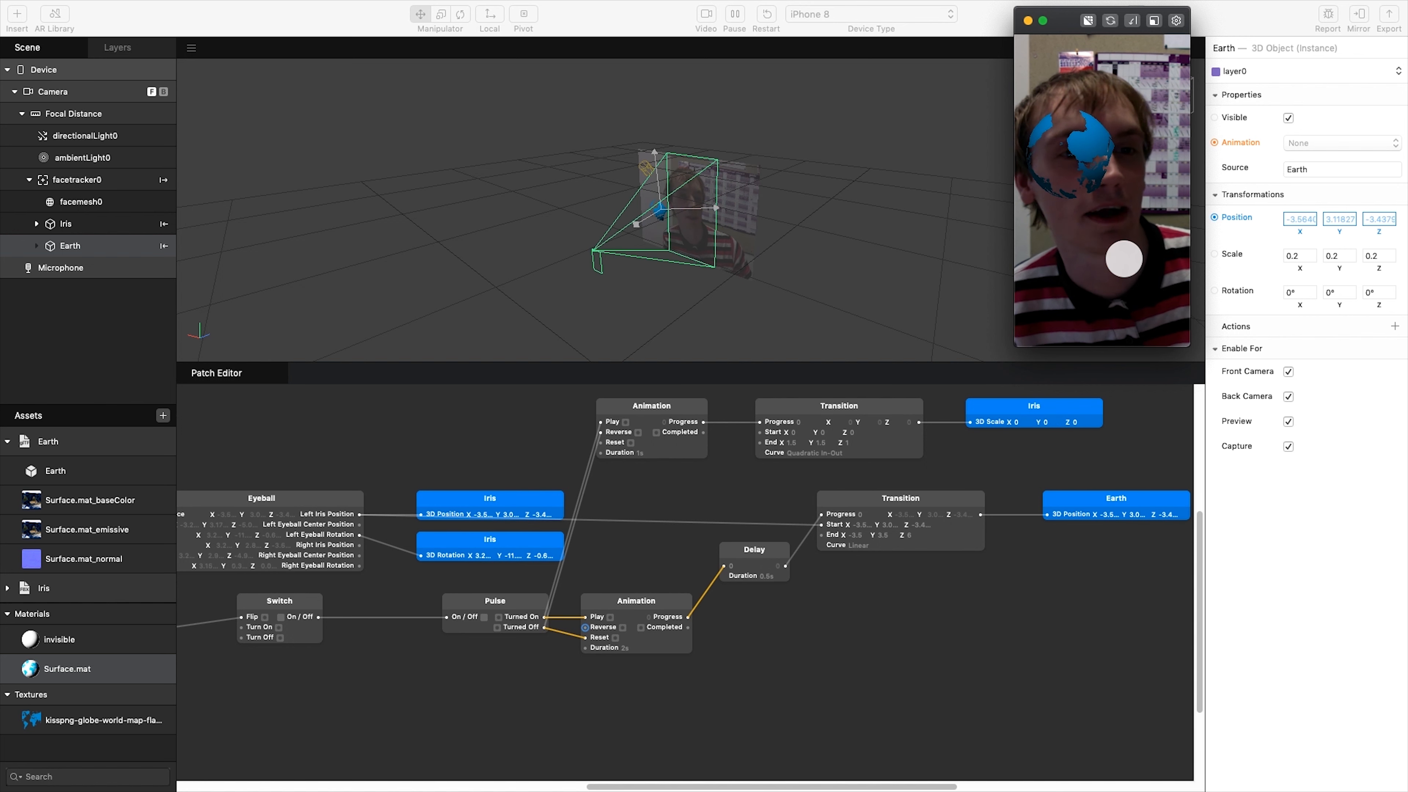
left_click(1092, 247)
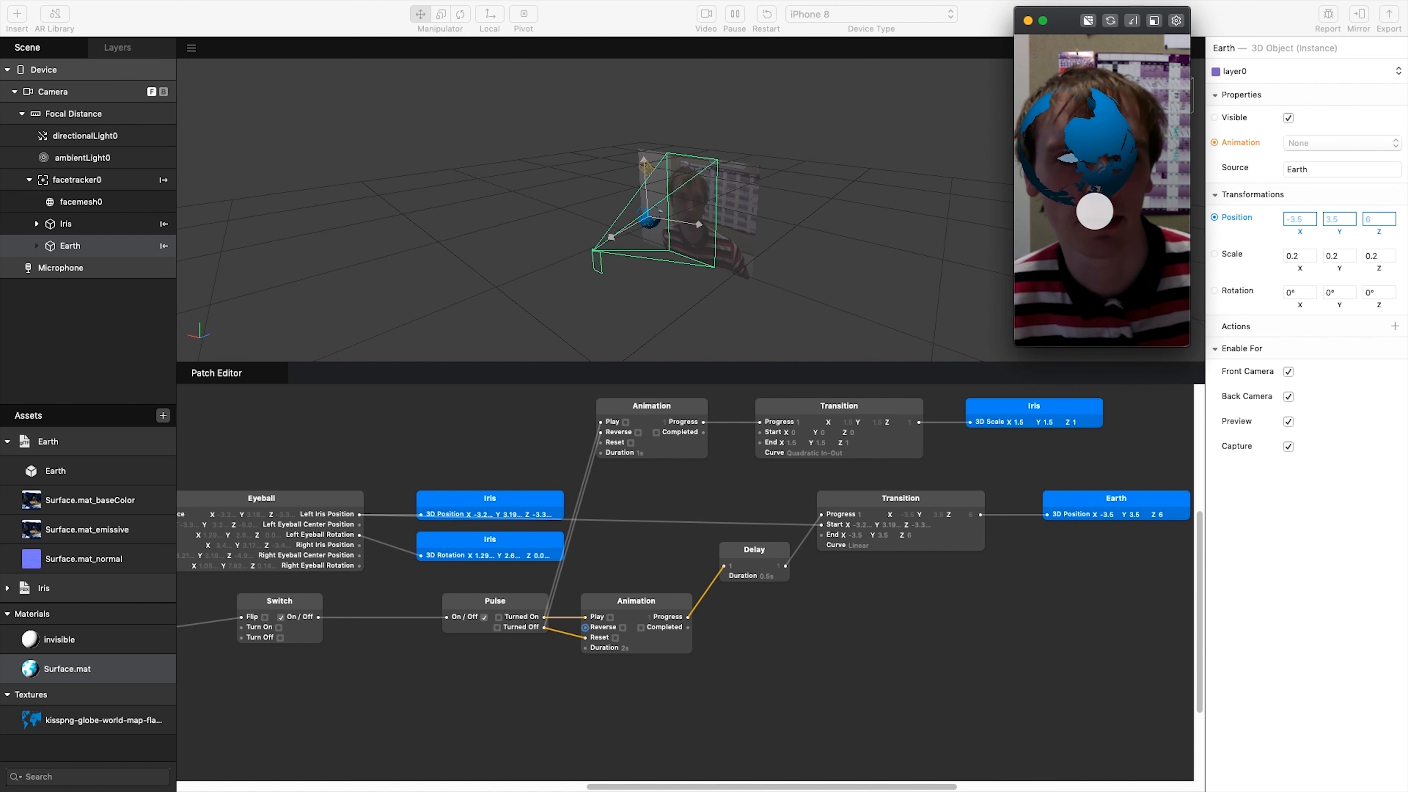
left_click(1096, 240)
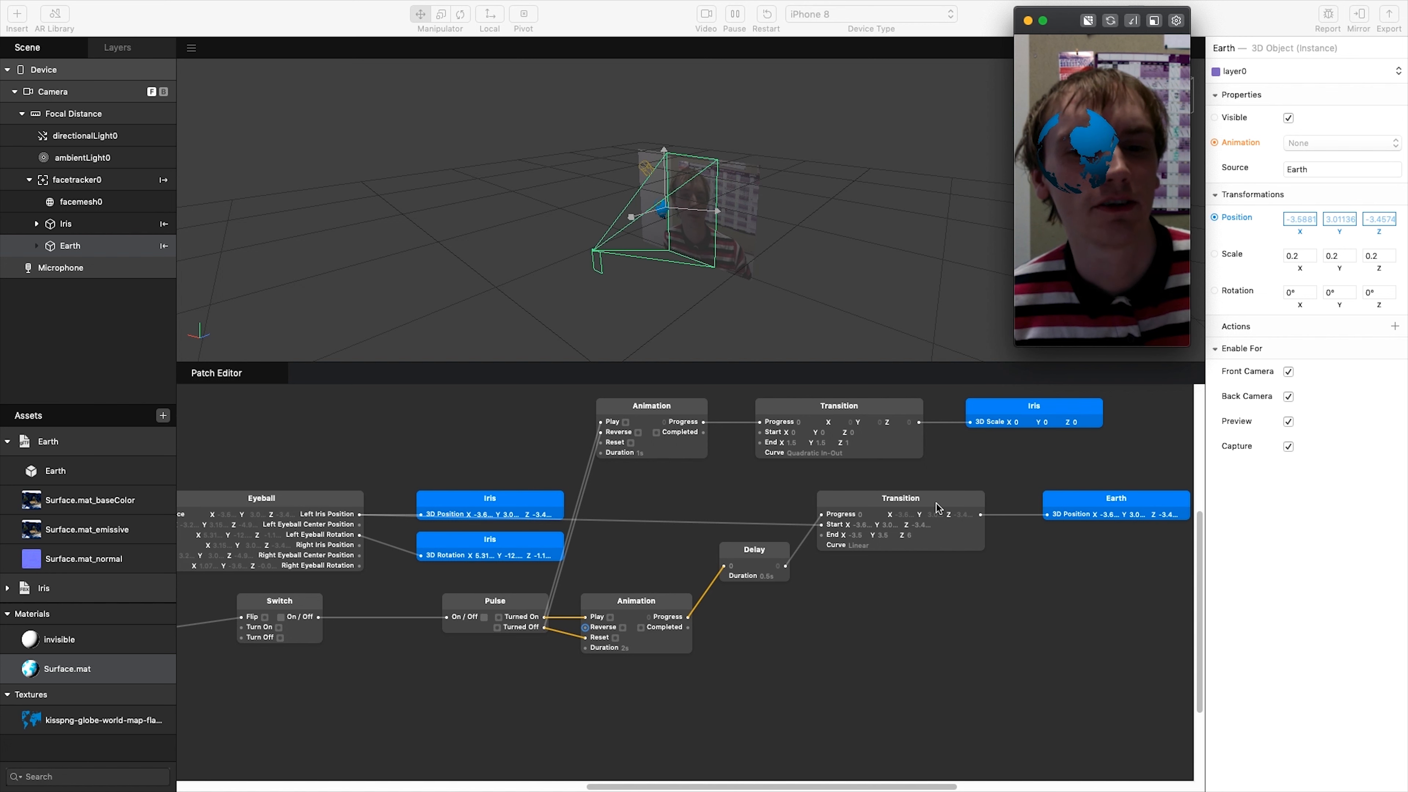
Step: Set the Earth Transition's curve to Elastic Out and try it with screen taps in the simulator
left_click(860, 547)
left_click(860, 547)
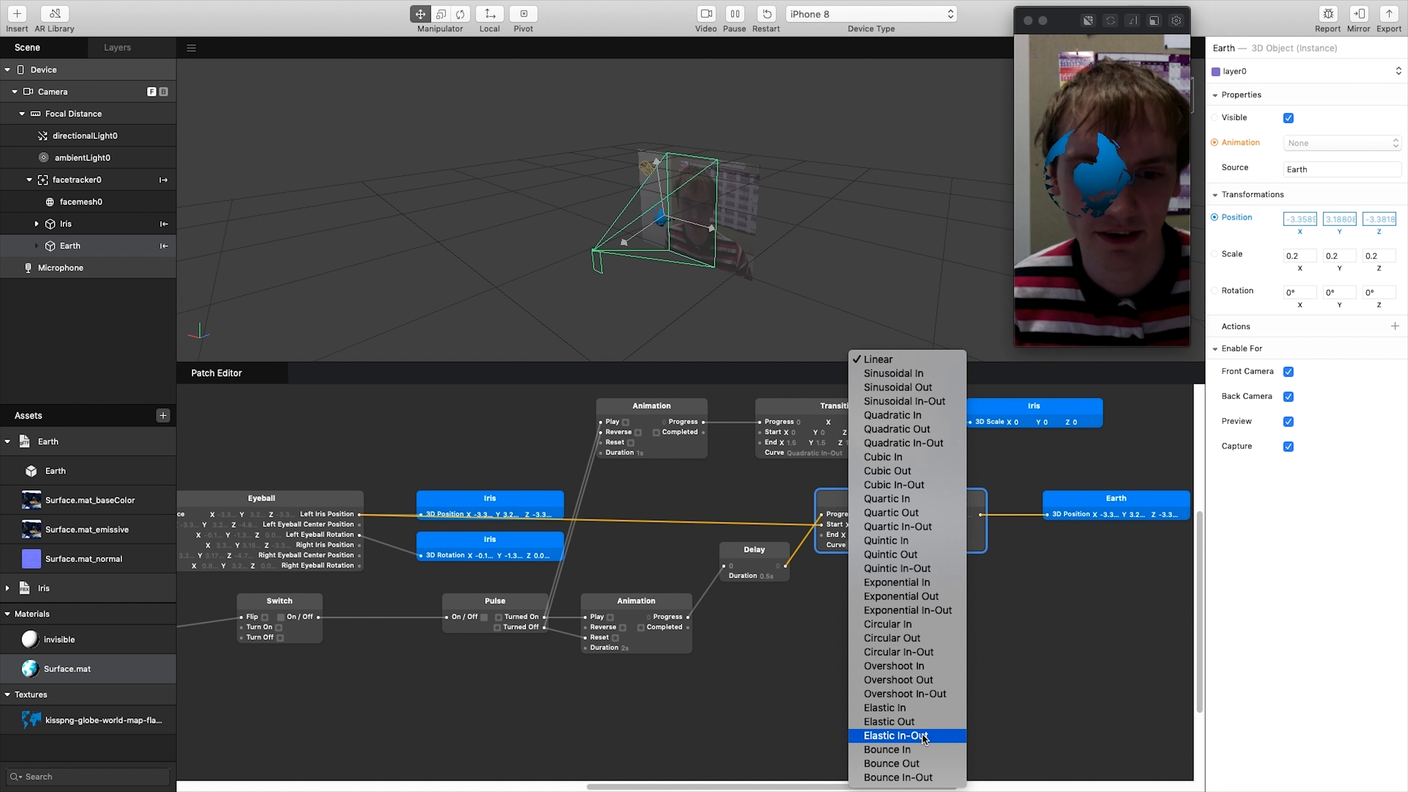
left_click(908, 722)
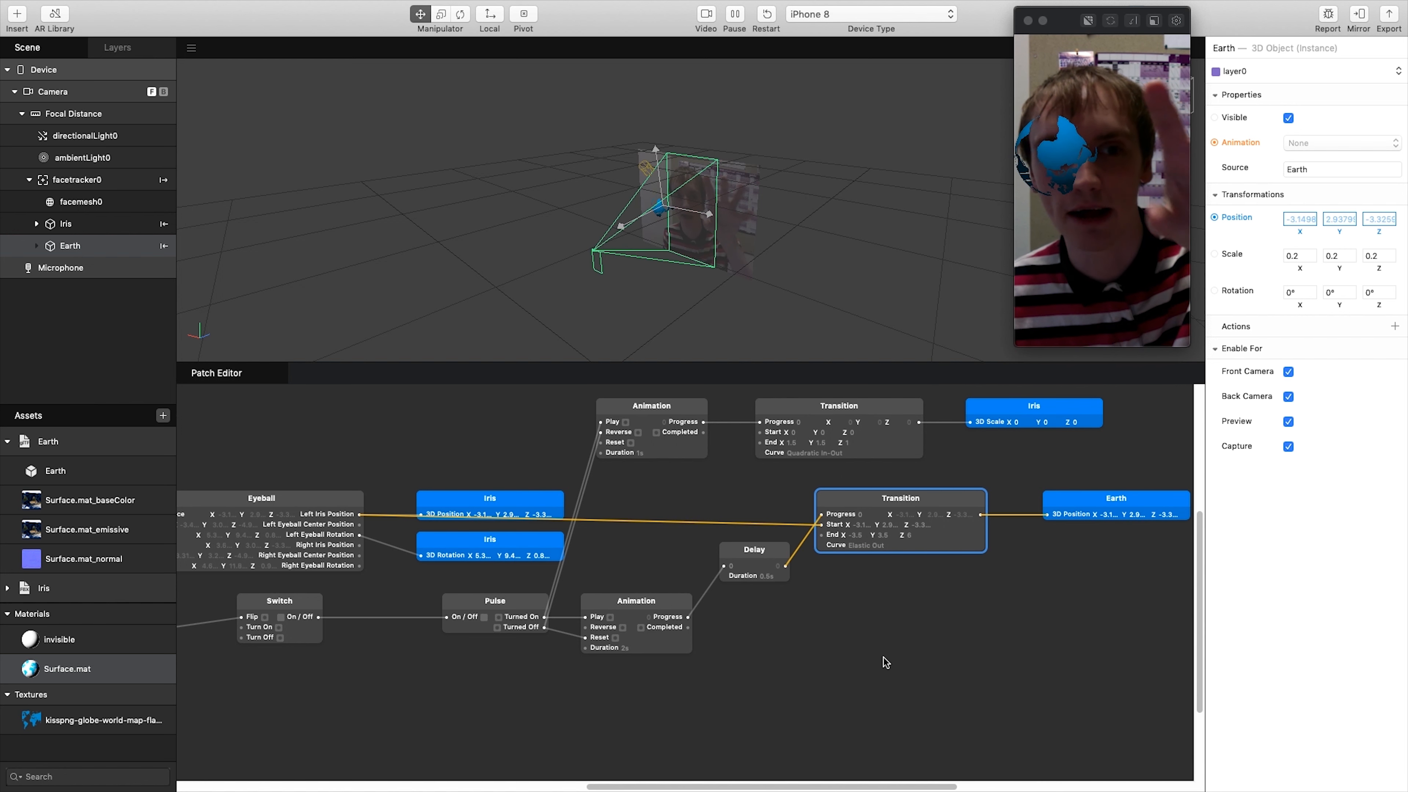
left_click(1121, 244)
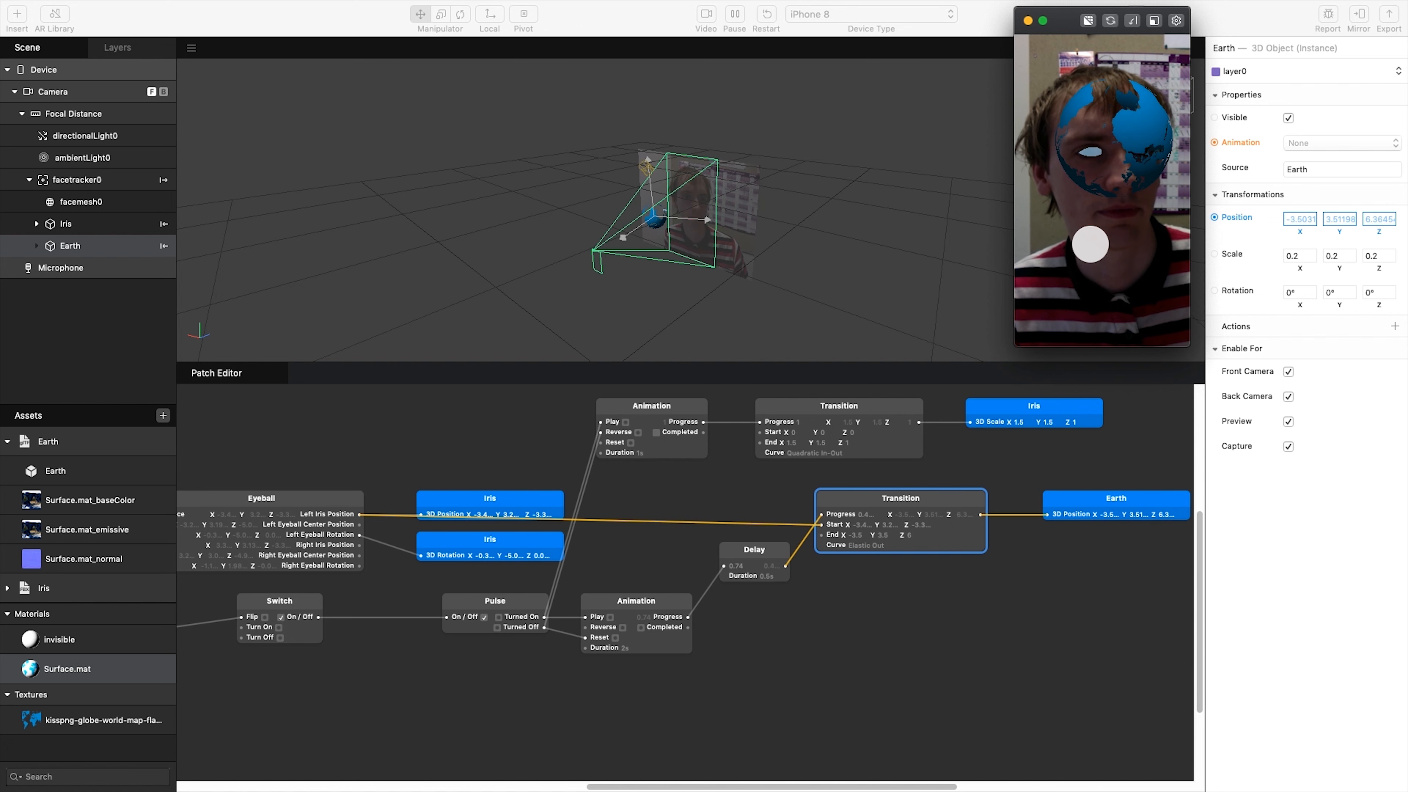
left_click(1093, 248)
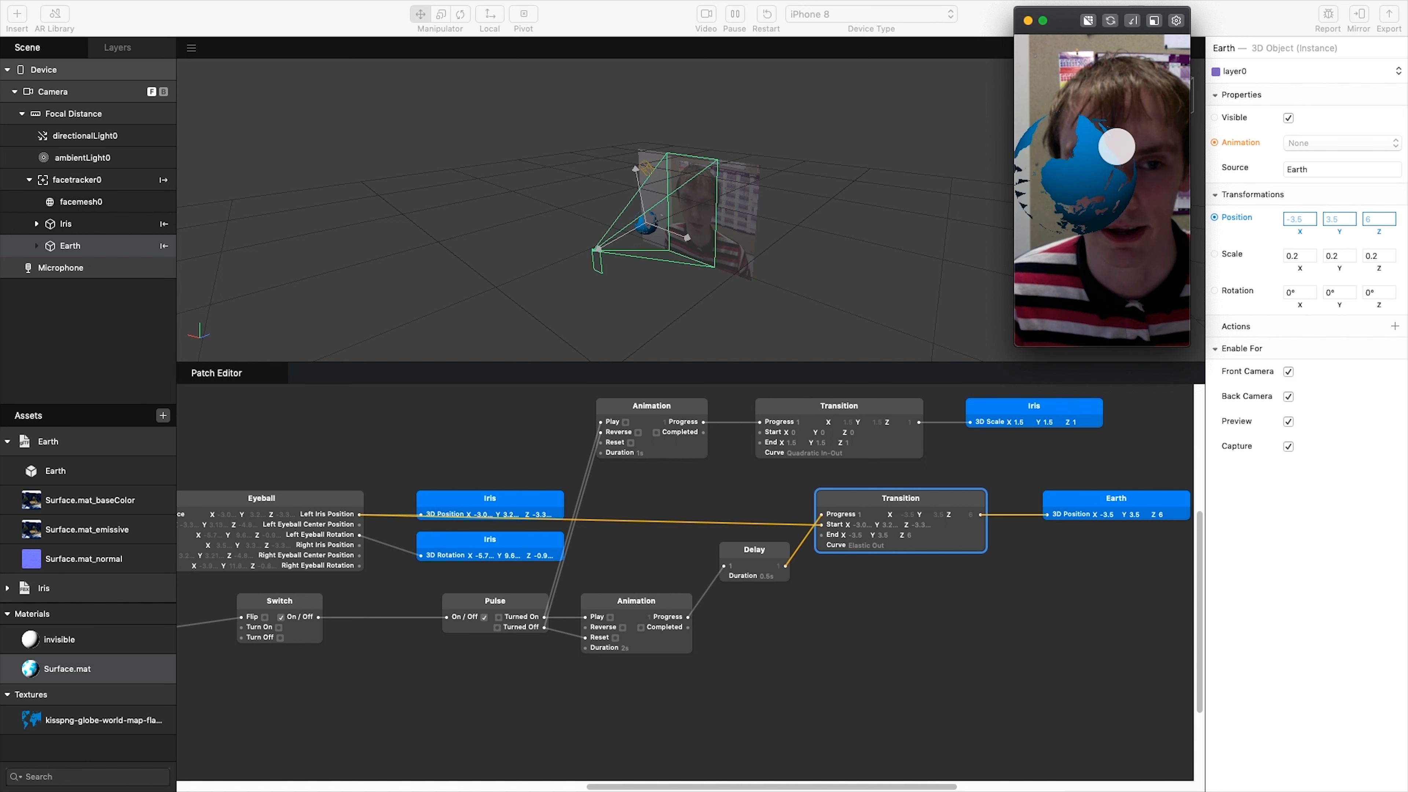
Step: Switch the preview from the live camera back to the first sample face video
left_click(706, 14)
left_click(641, 94)
left_click(1056, 25)
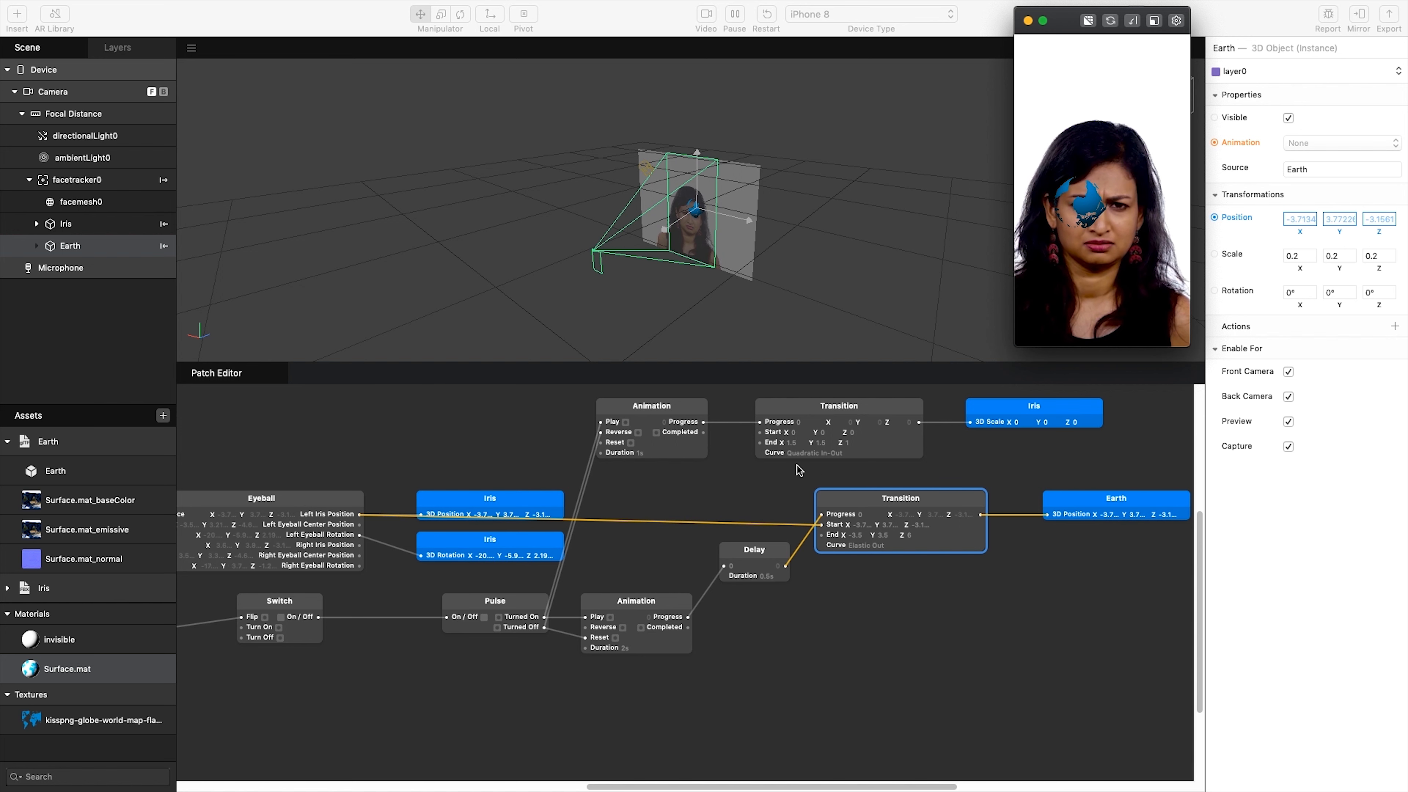
Step: Feed the Iris Animation's Progress into an additional new Delay patch with a duration of 0.5 s
left_click(748, 506)
left_click_drag(738, 478, 761, 560)
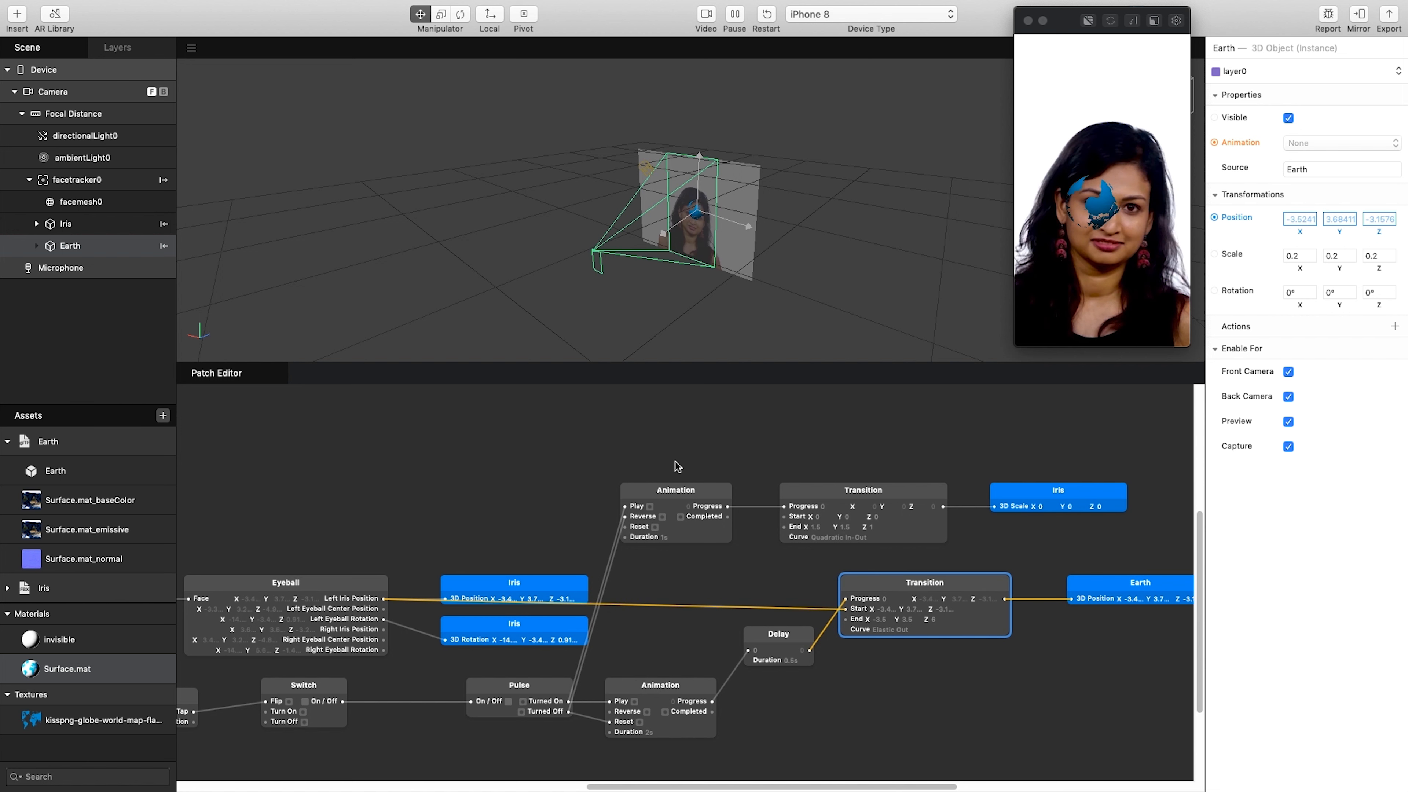
left_click_drag(729, 507, 782, 438)
type("delay")
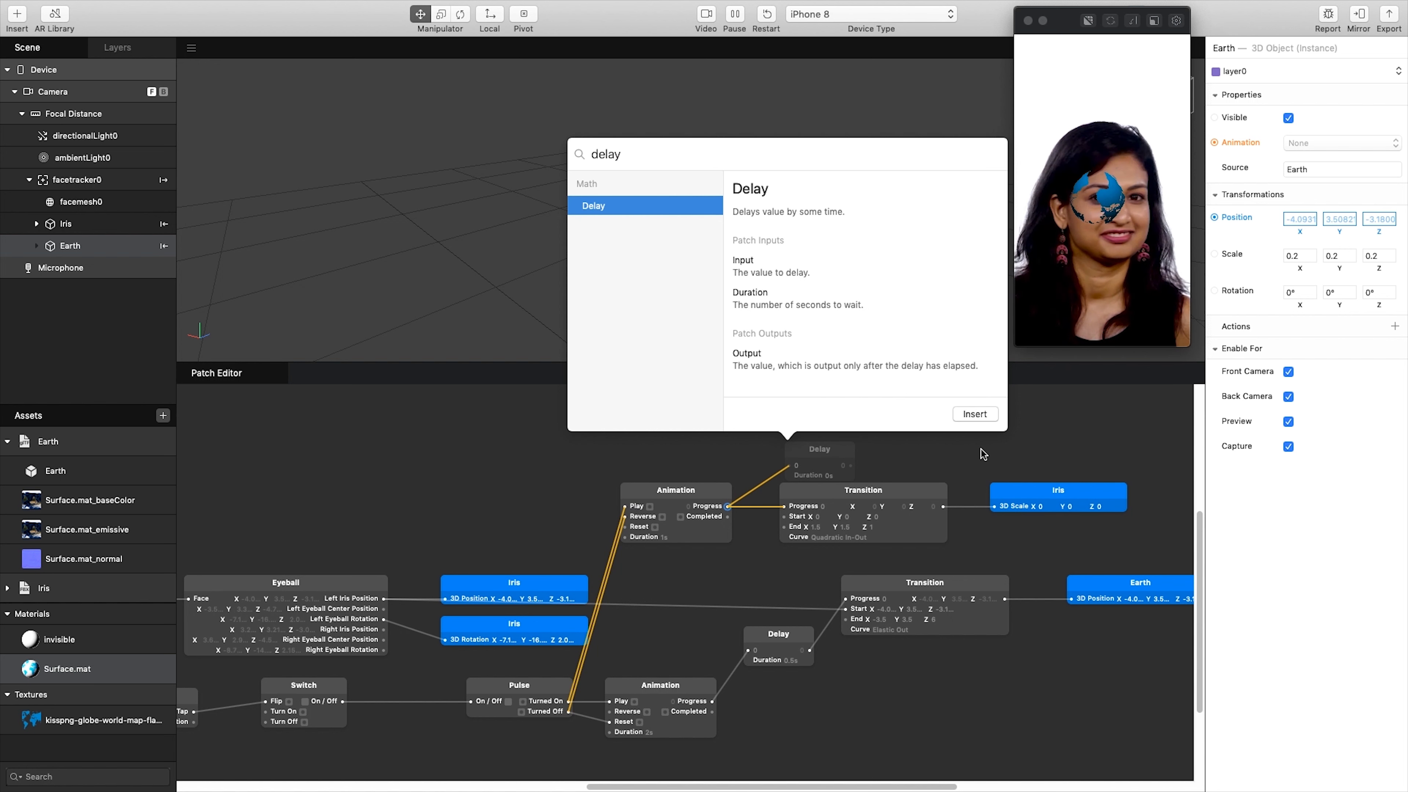
left_click(975, 414)
left_click(839, 455)
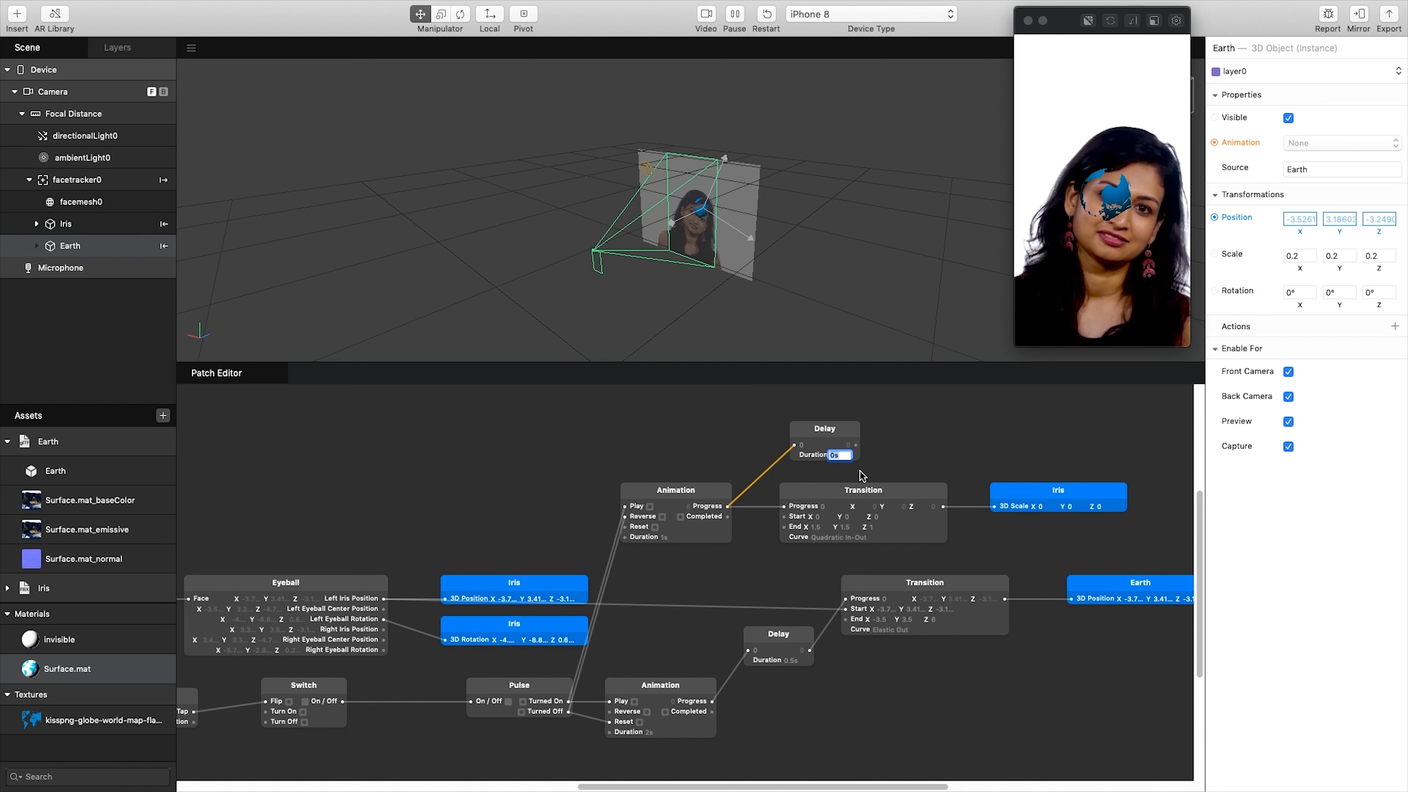
type("0.5")
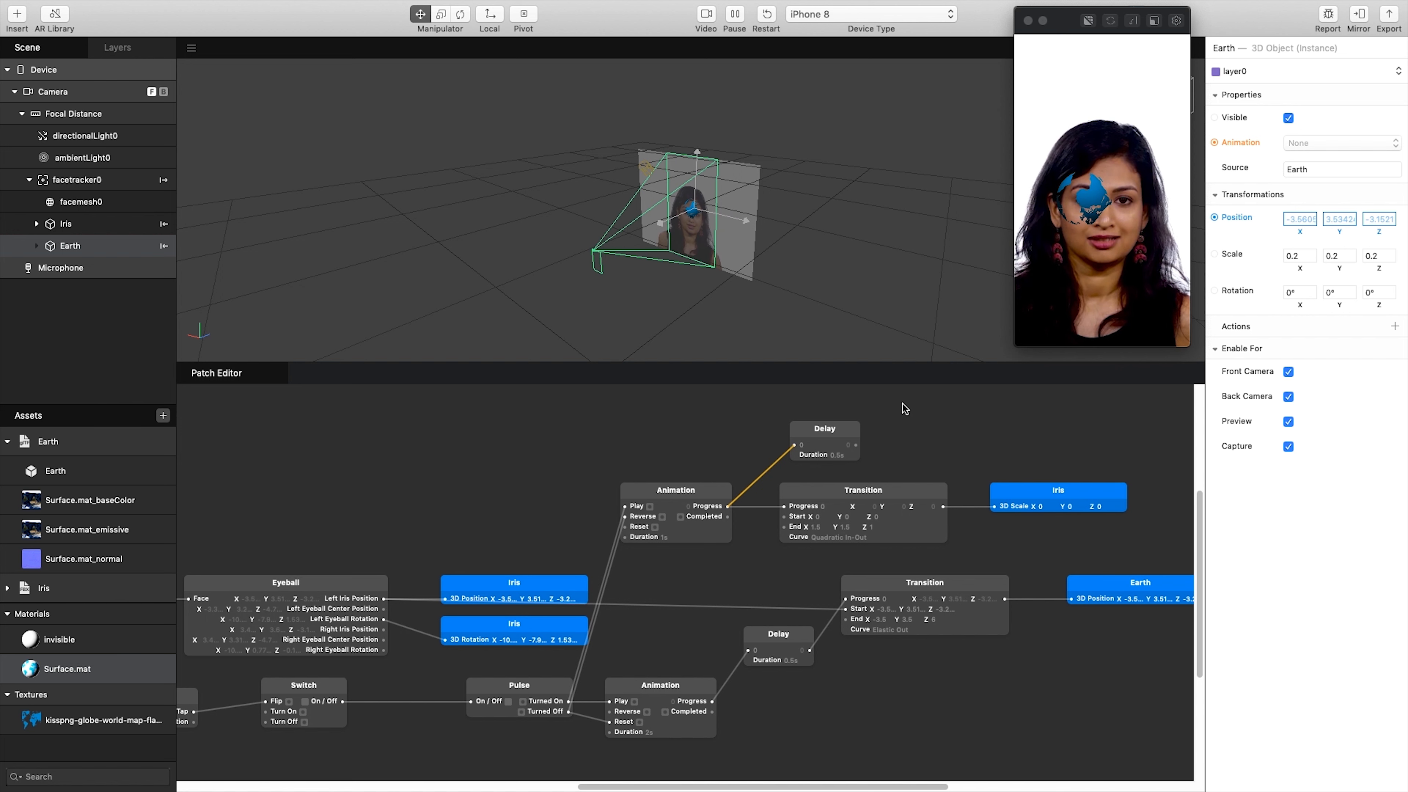
Step: Insert a Transition patch whose Progress is driven by the new Delay's output
left_click_drag(855, 445, 922, 432)
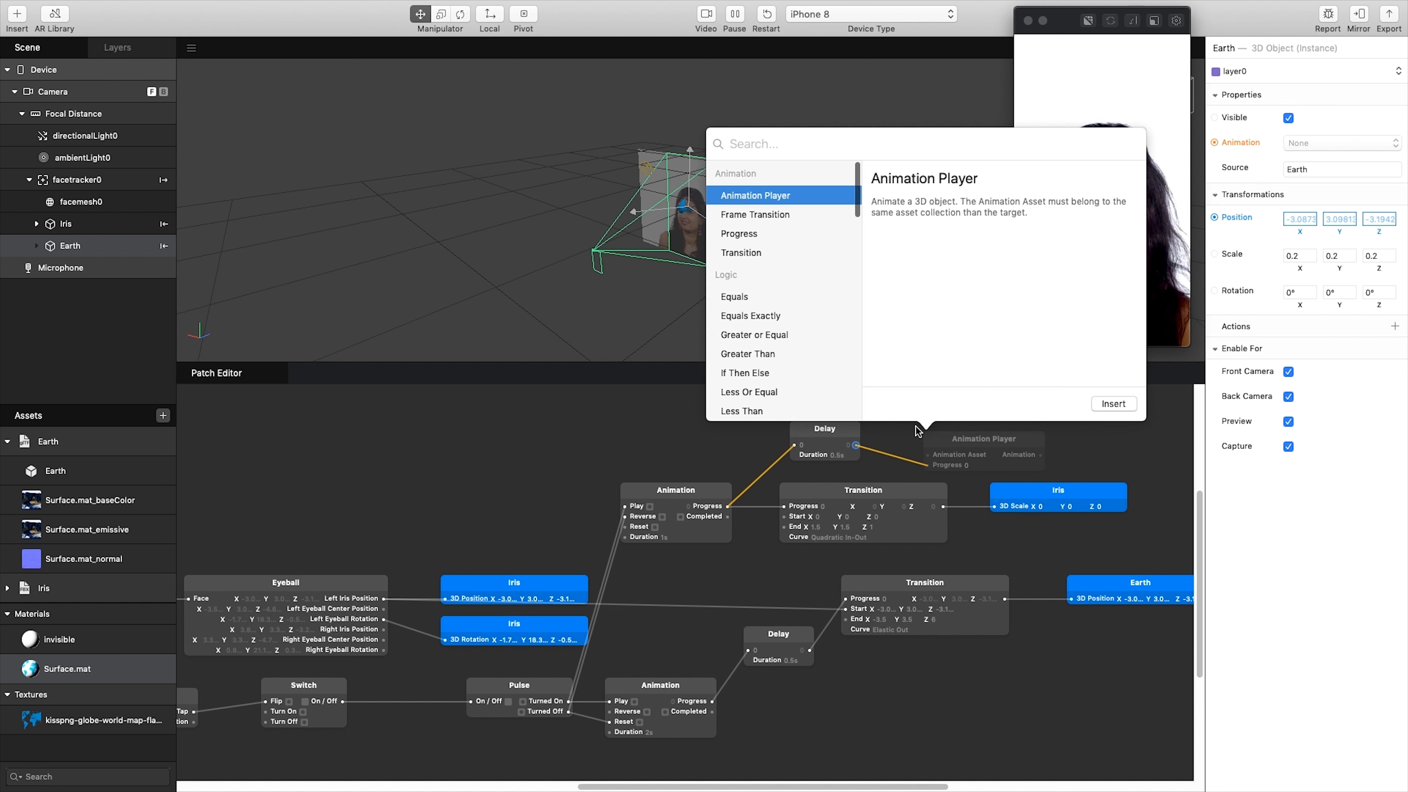
left_click(737, 253)
left_click(1113, 403)
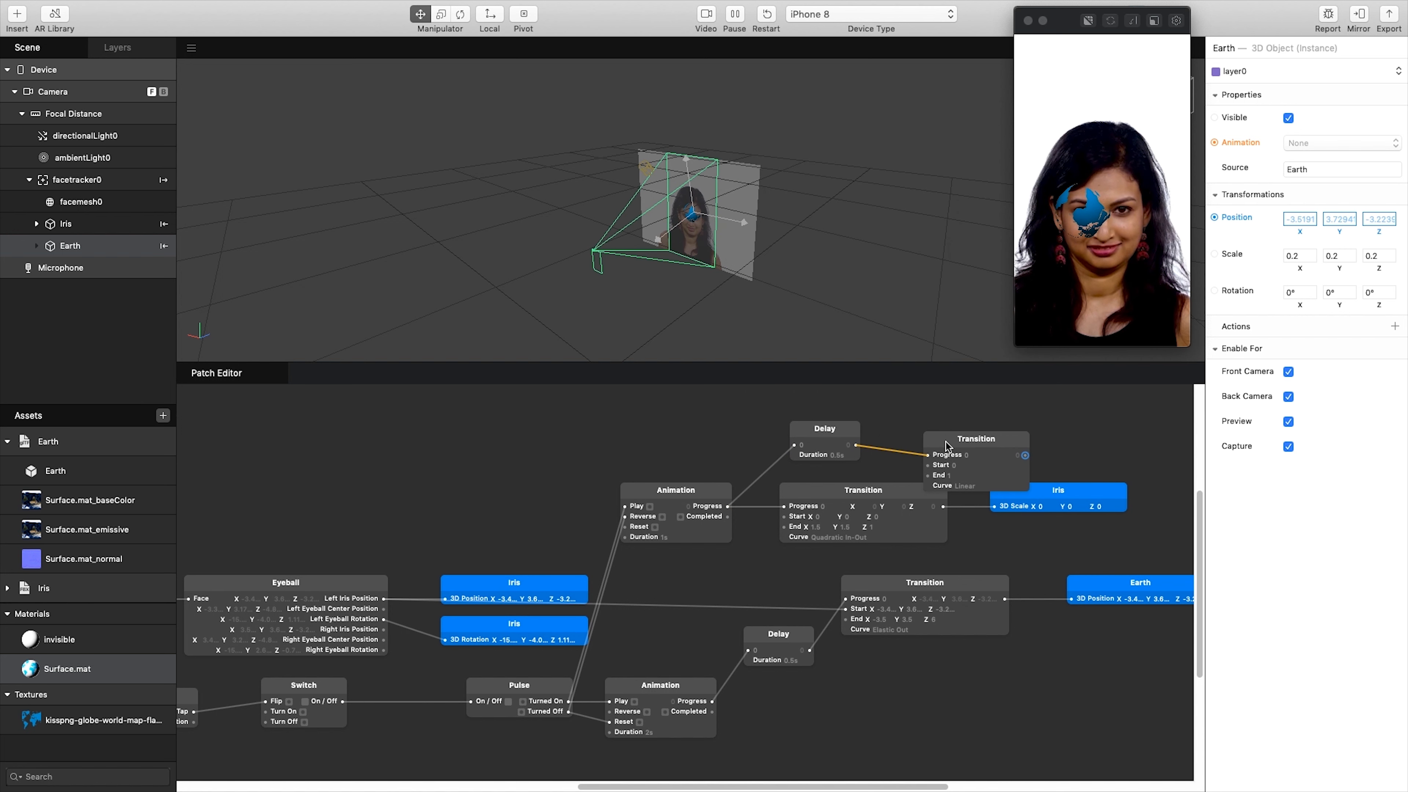
Step: Reposition the new Transition patch beside its Delay and set its curve to Quadratic In-Out
left_click_drag(922, 443, 934, 415)
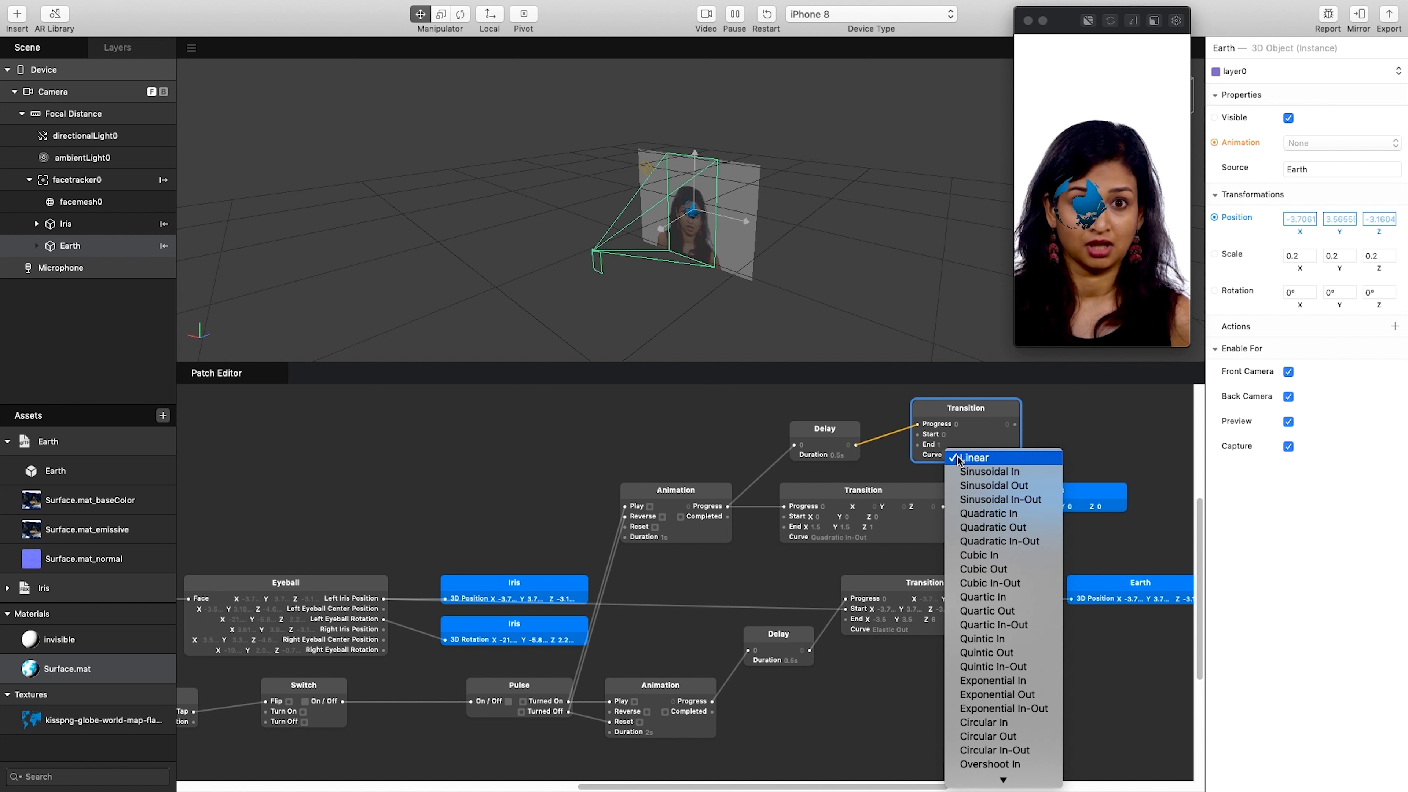
left_click(959, 456)
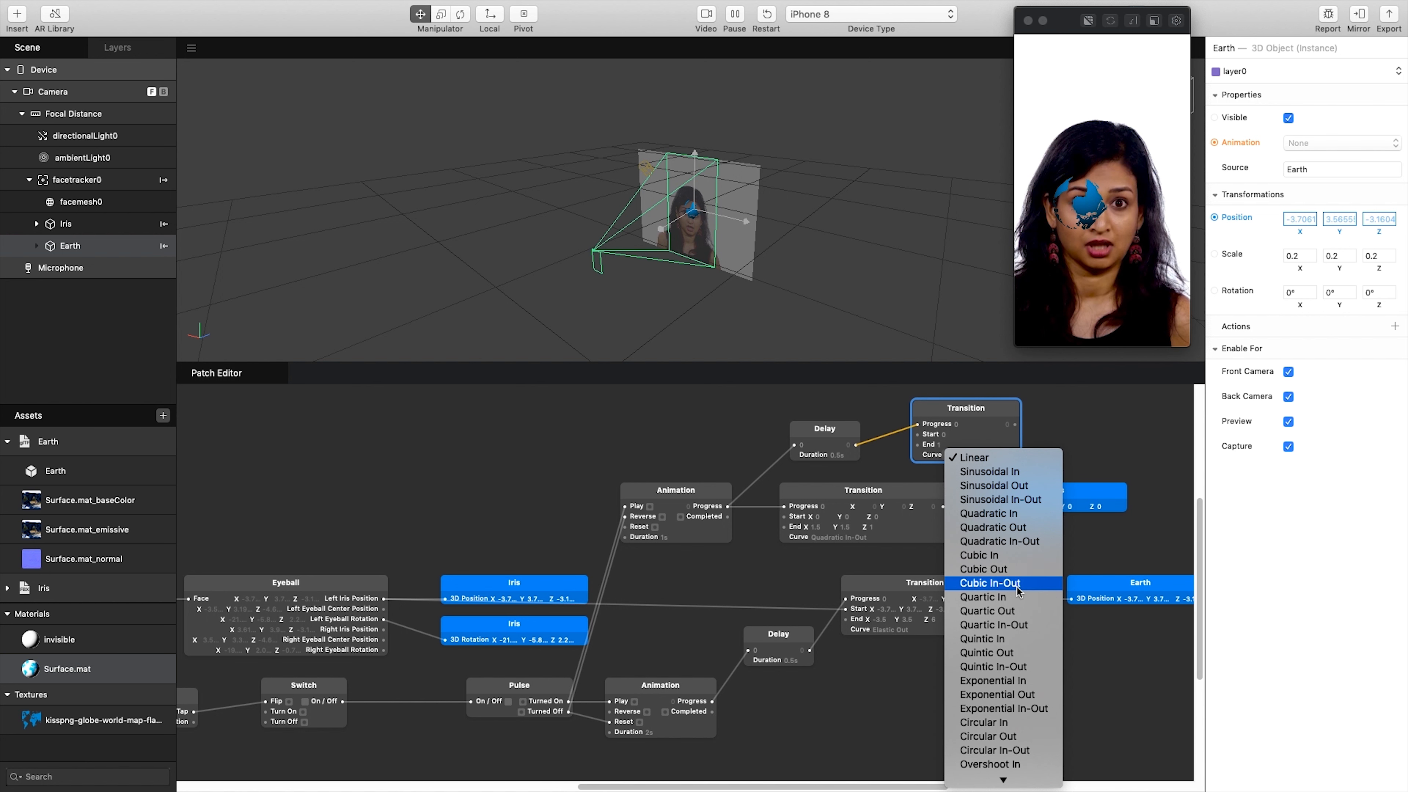
left_click(1024, 543)
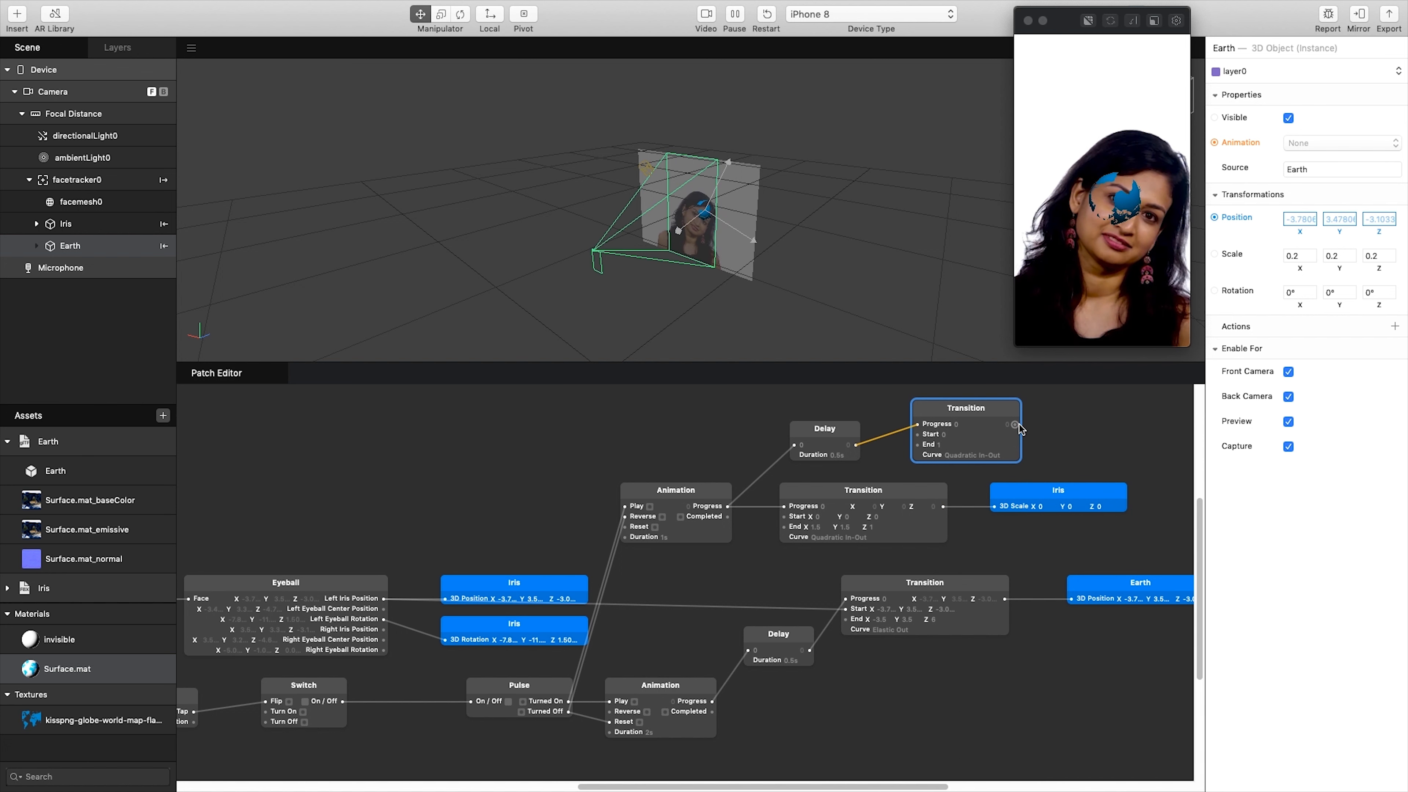
Step: Change the new Transition patch's data type to Point 3D
right_click(1003, 410)
mouse_move(1021, 418)
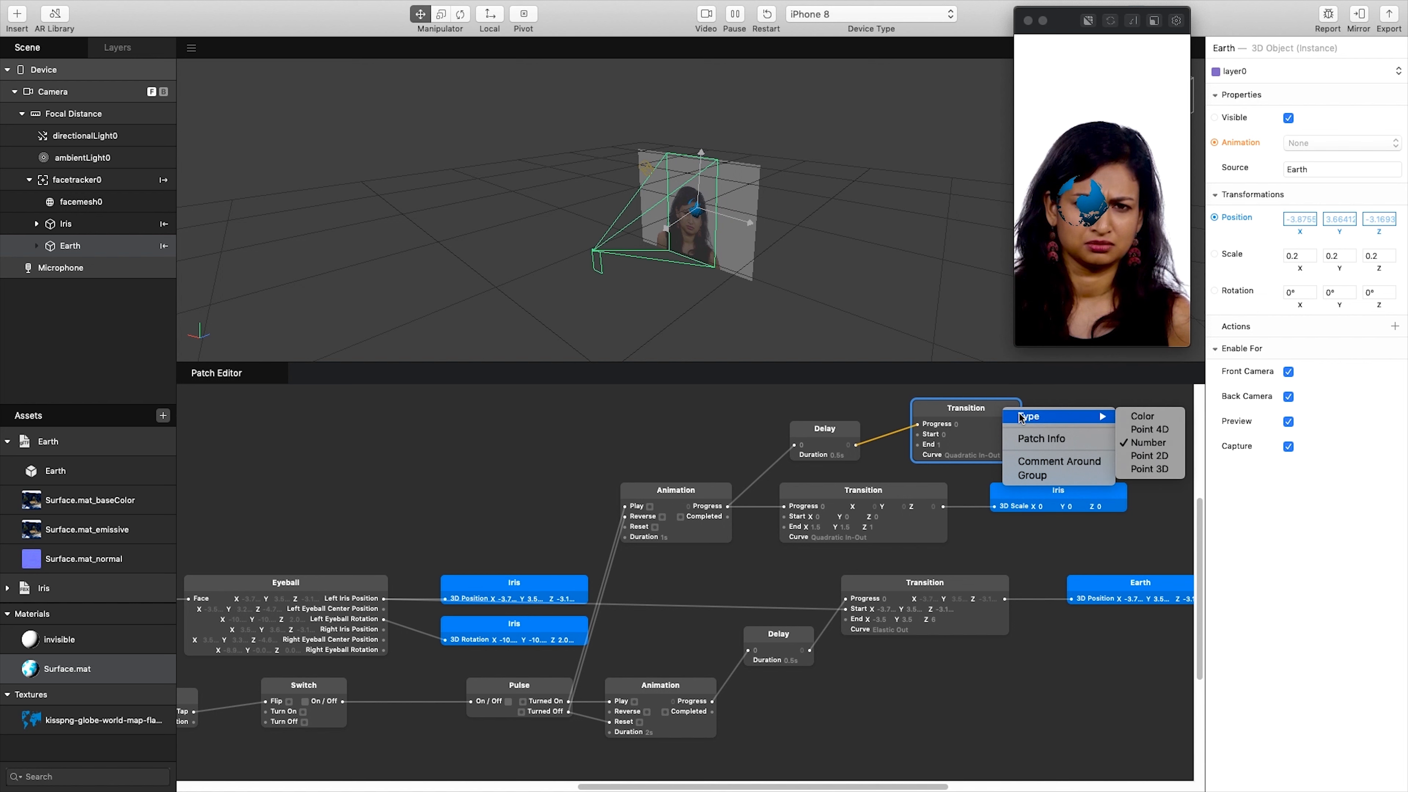
left_click(1131, 471)
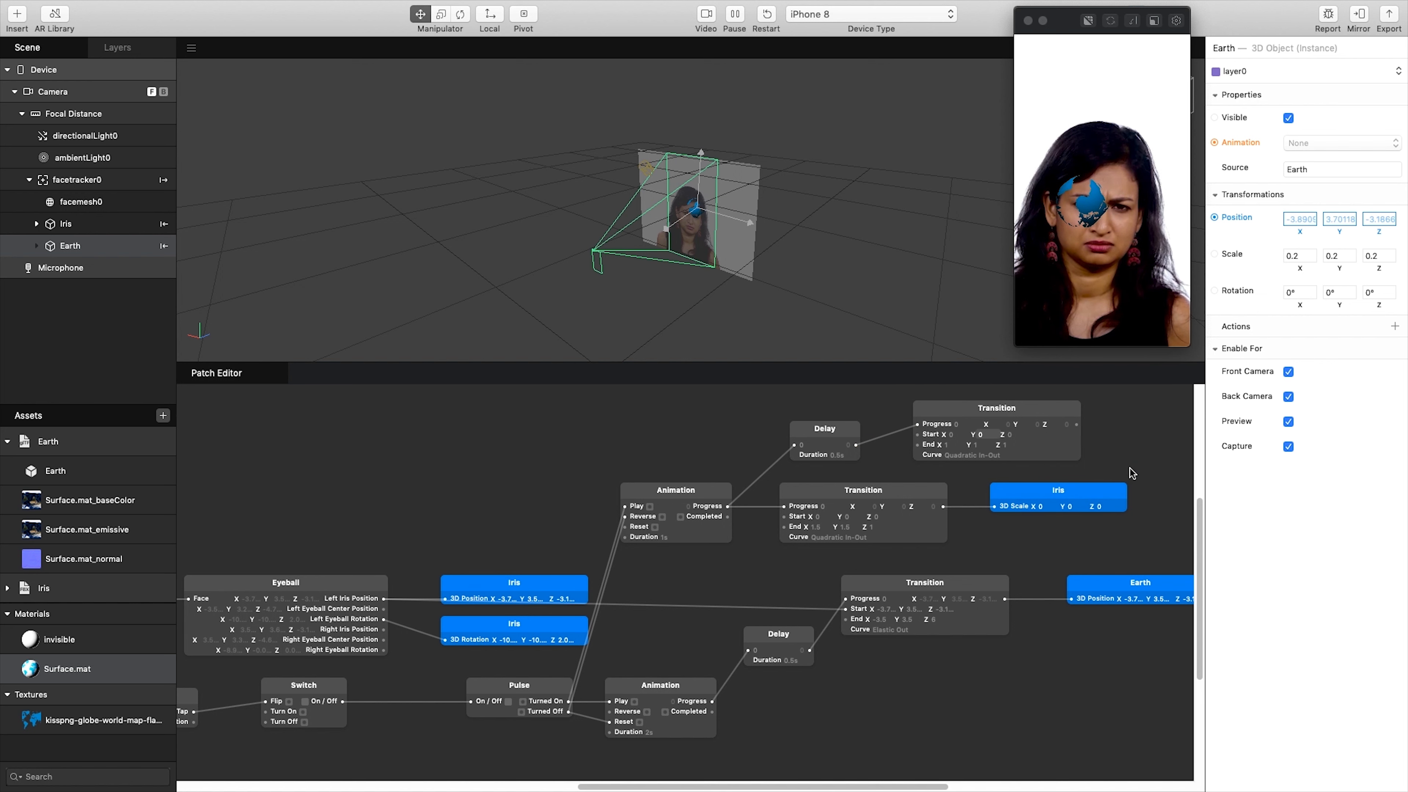
left_click(959, 407)
mouse_move(1001, 415)
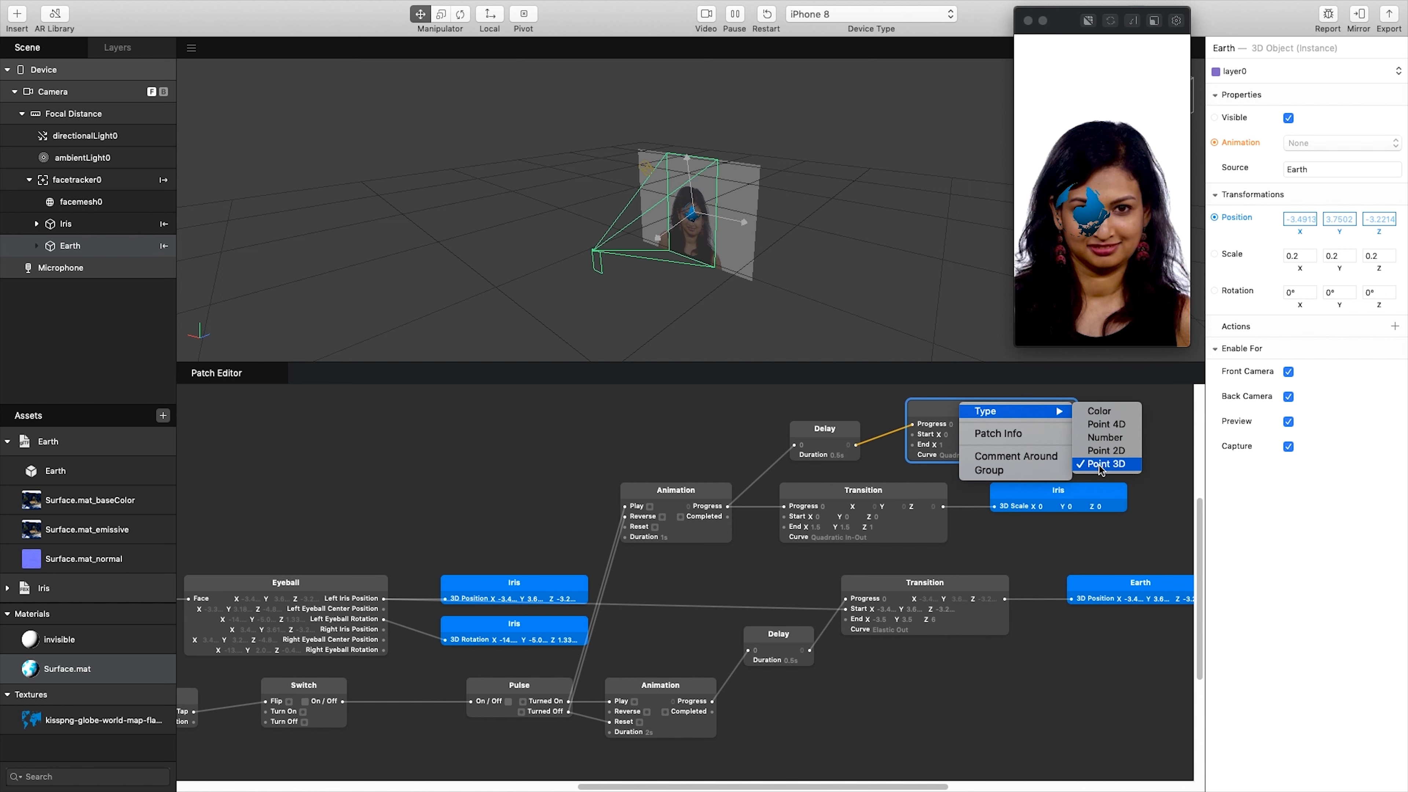
left_click(936, 411)
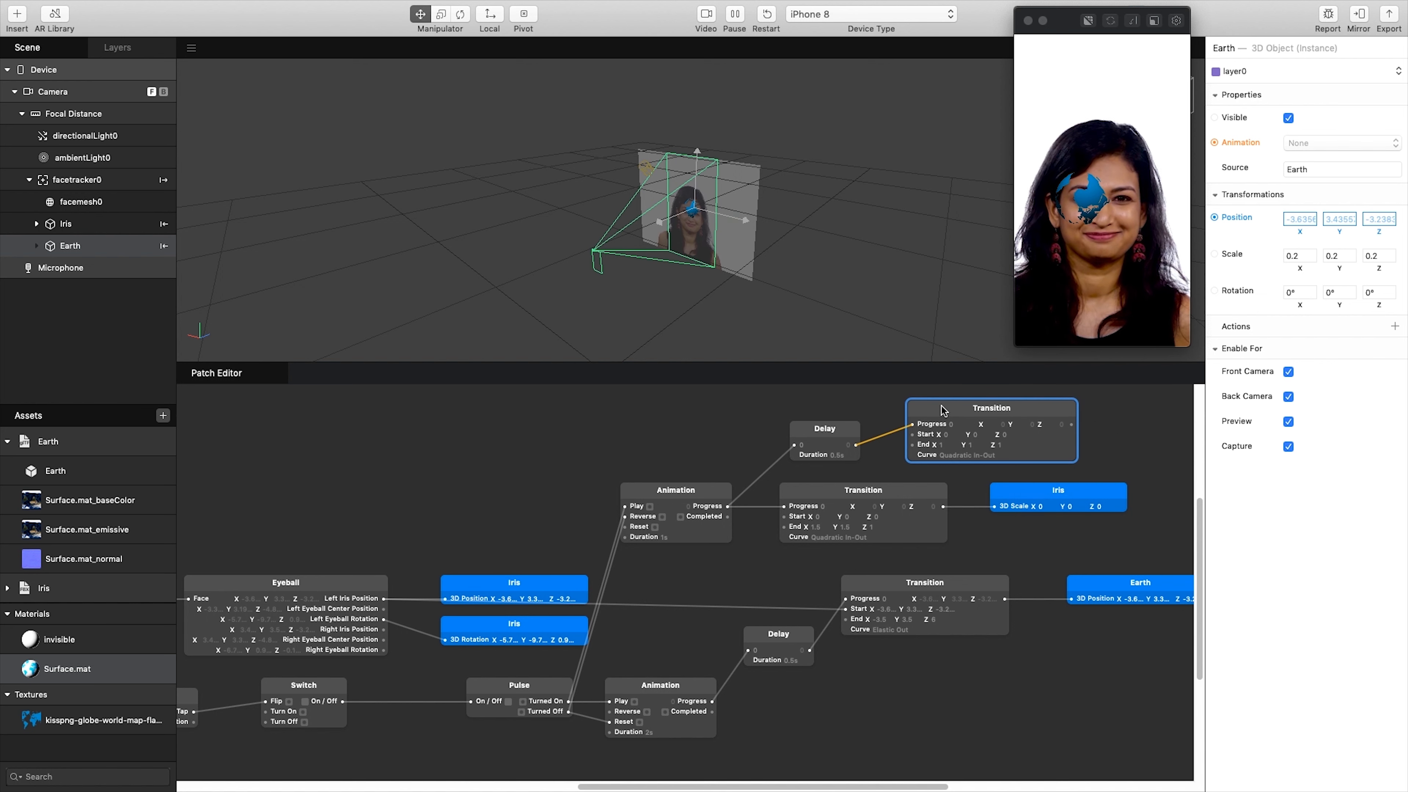
Step: Create a 3D Scale patch for the Earth object, drive it from the new Transition's output, and try it with a screen tap
left_click(87, 245)
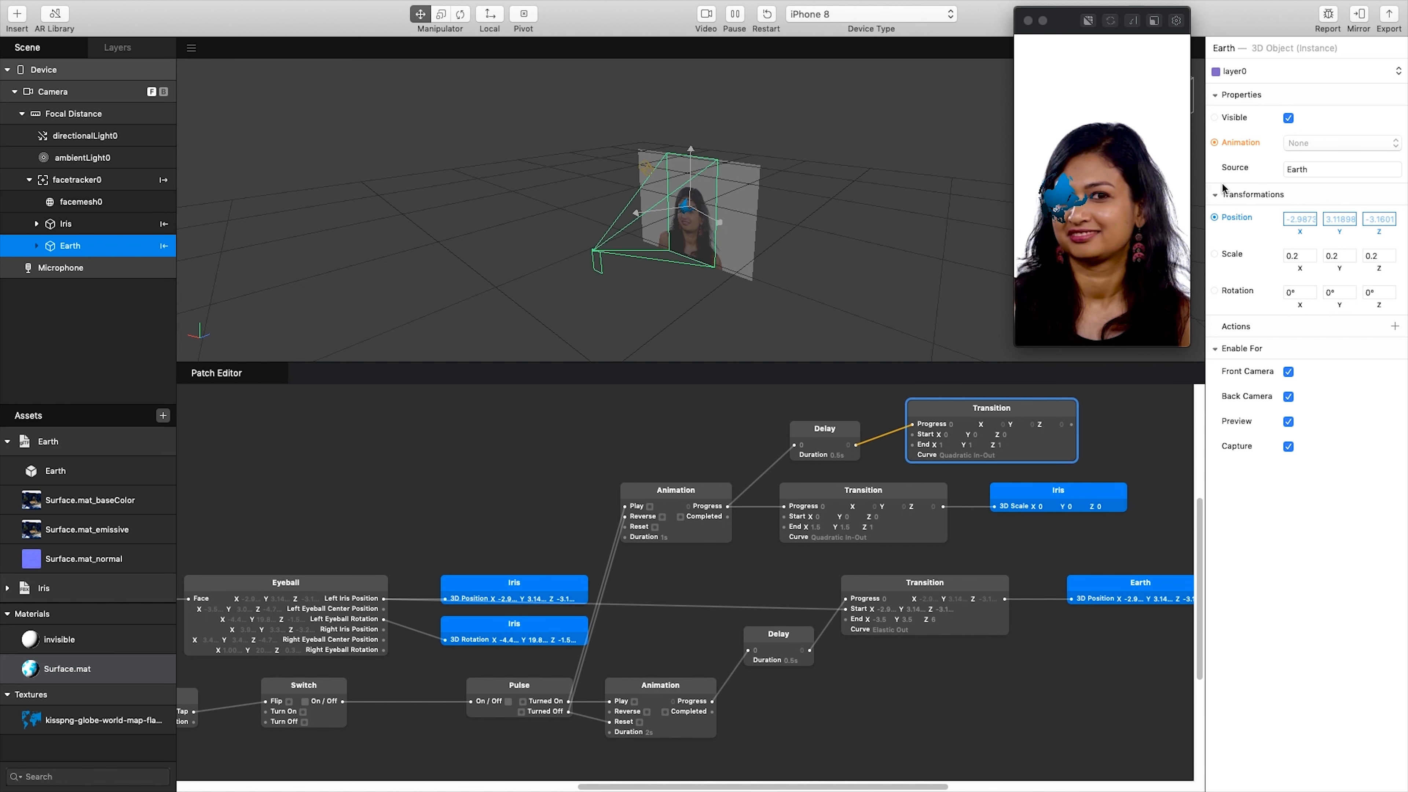
left_click(1213, 254)
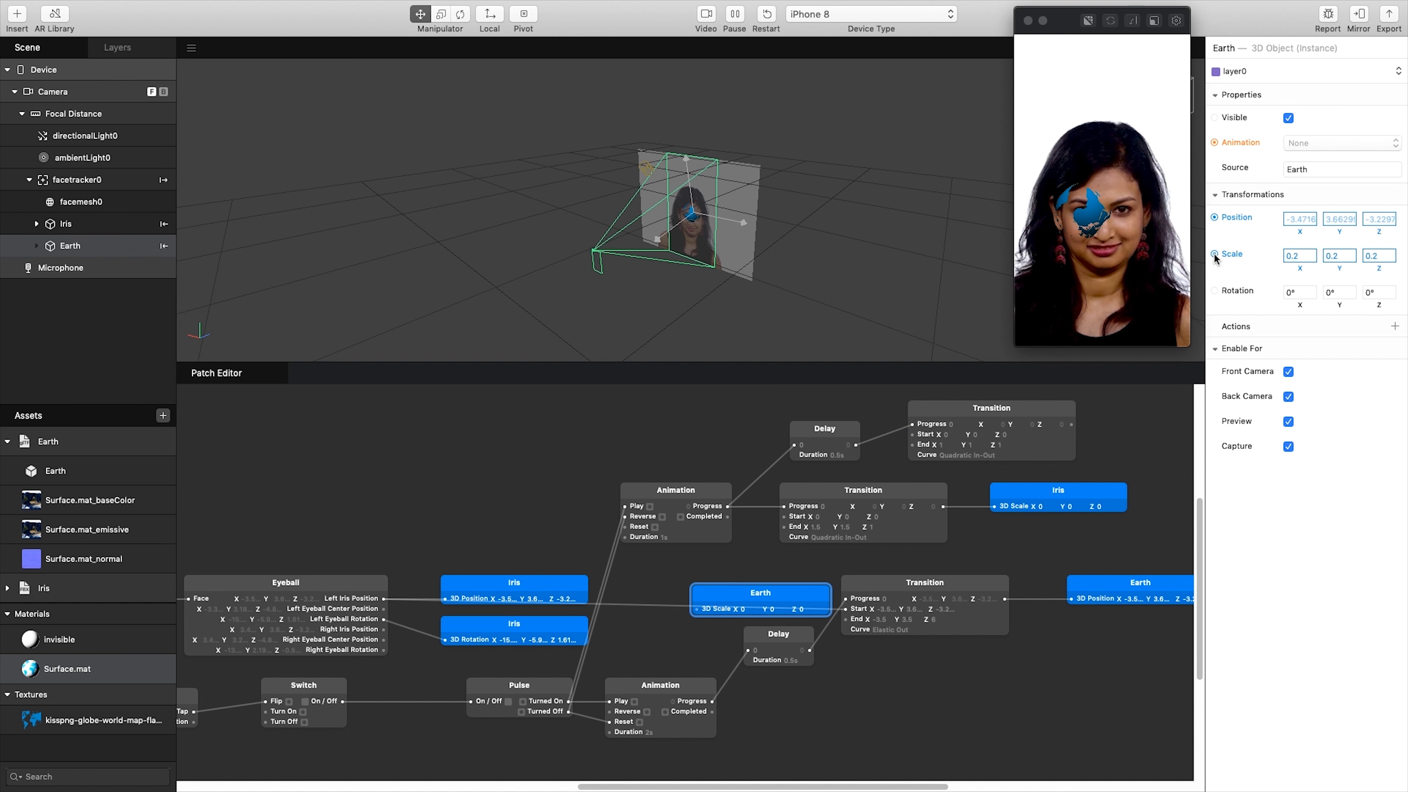
left_click_drag(640, 577, 1047, 450)
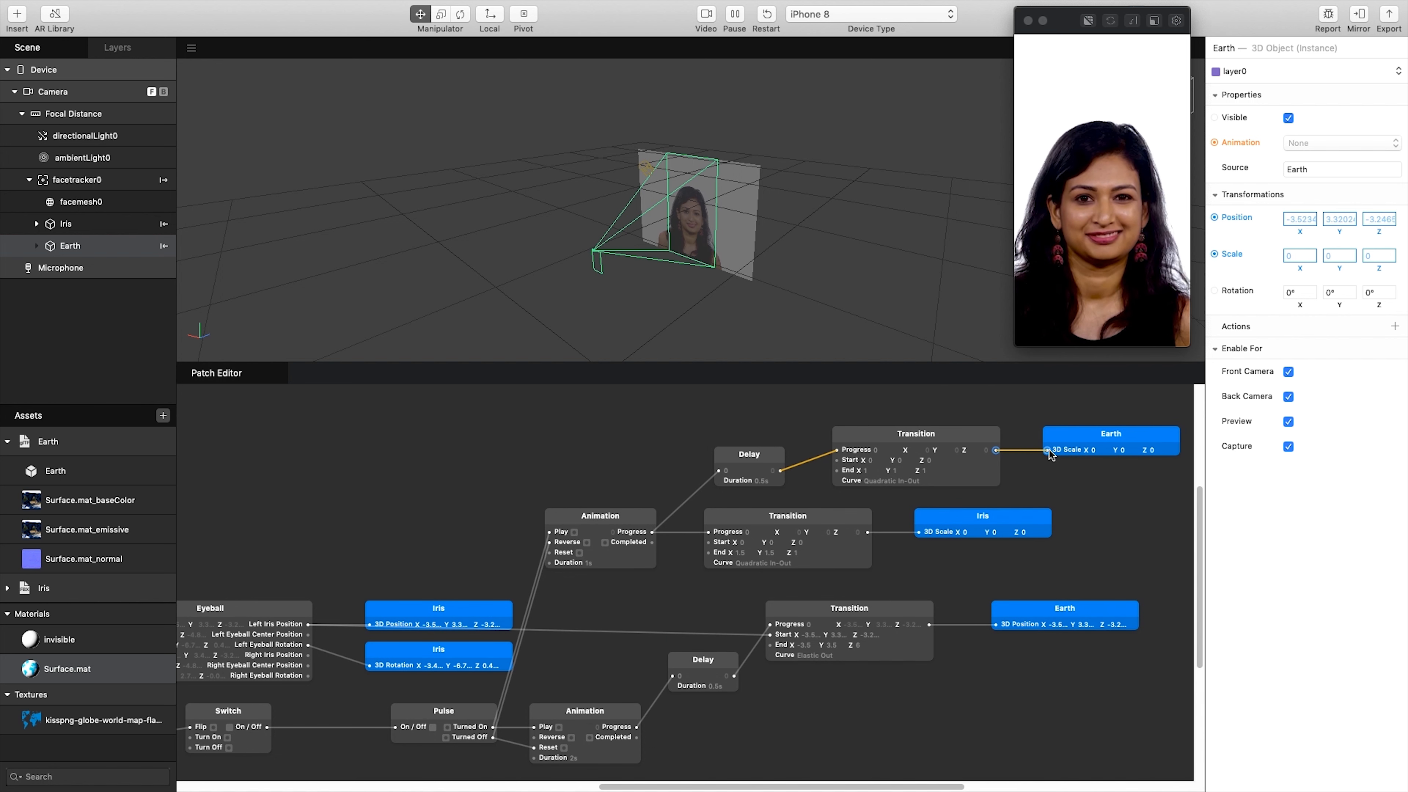
left_click(1086, 261)
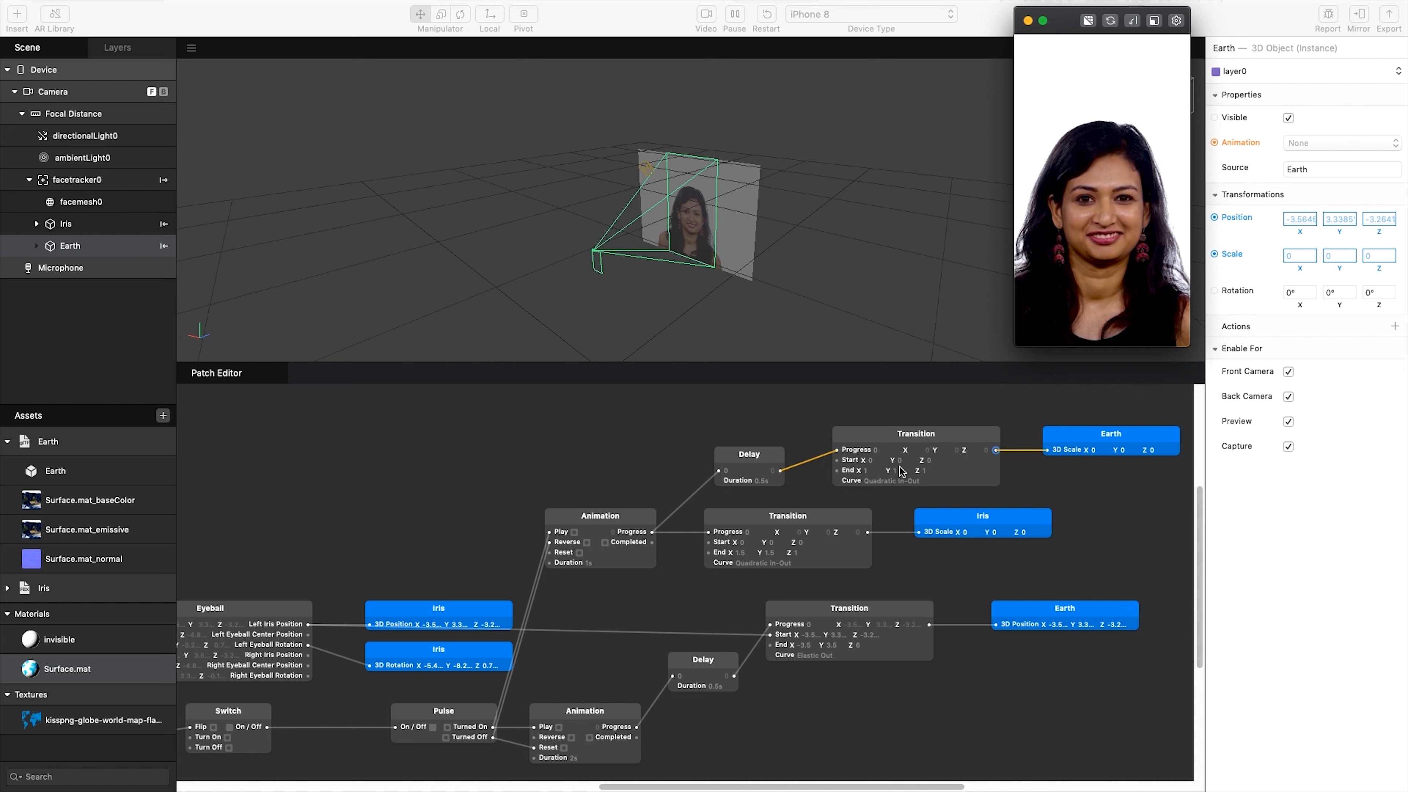
Step: Set the Earth scale Transition's End Y and Z values to 0.15
double_click(868, 471)
key("Tab")
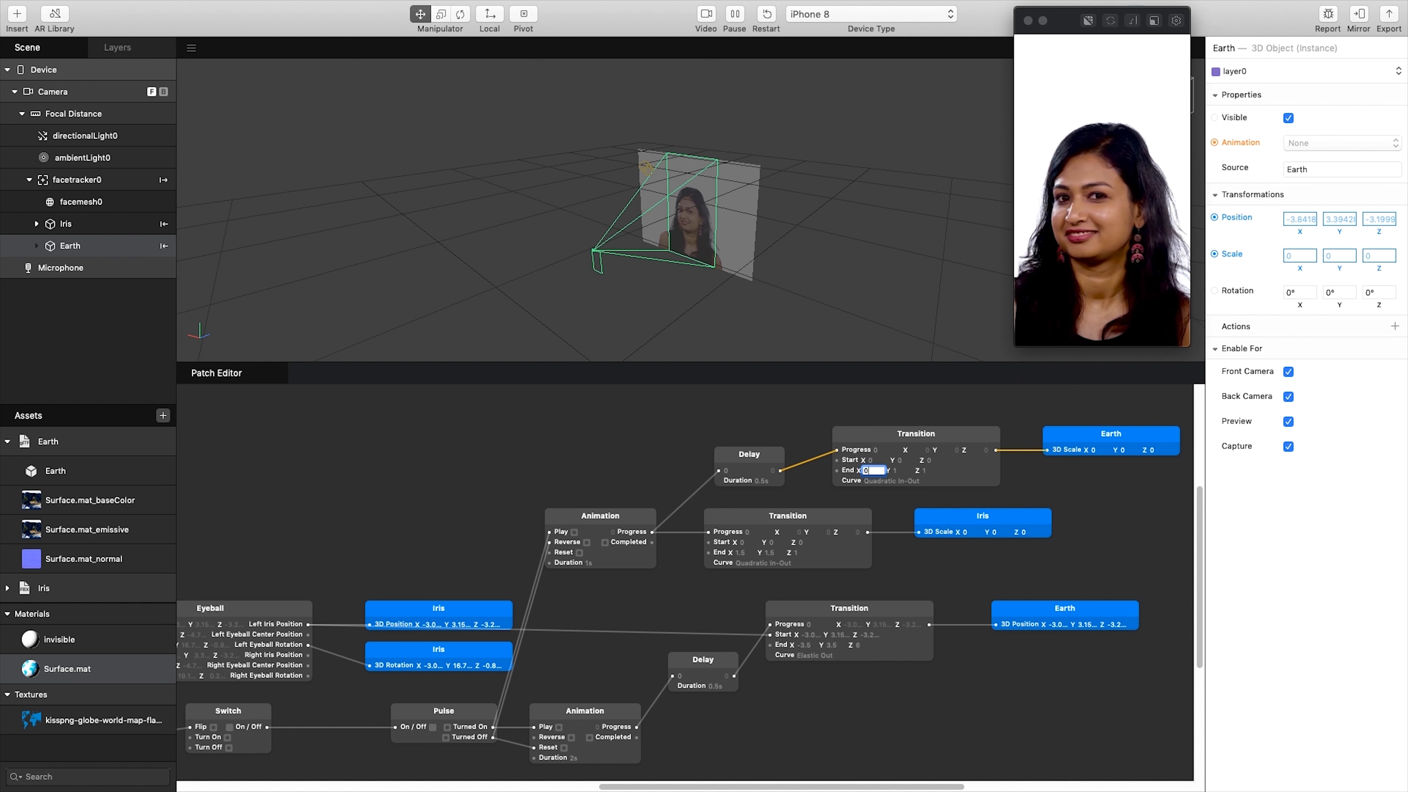
type("0.15")
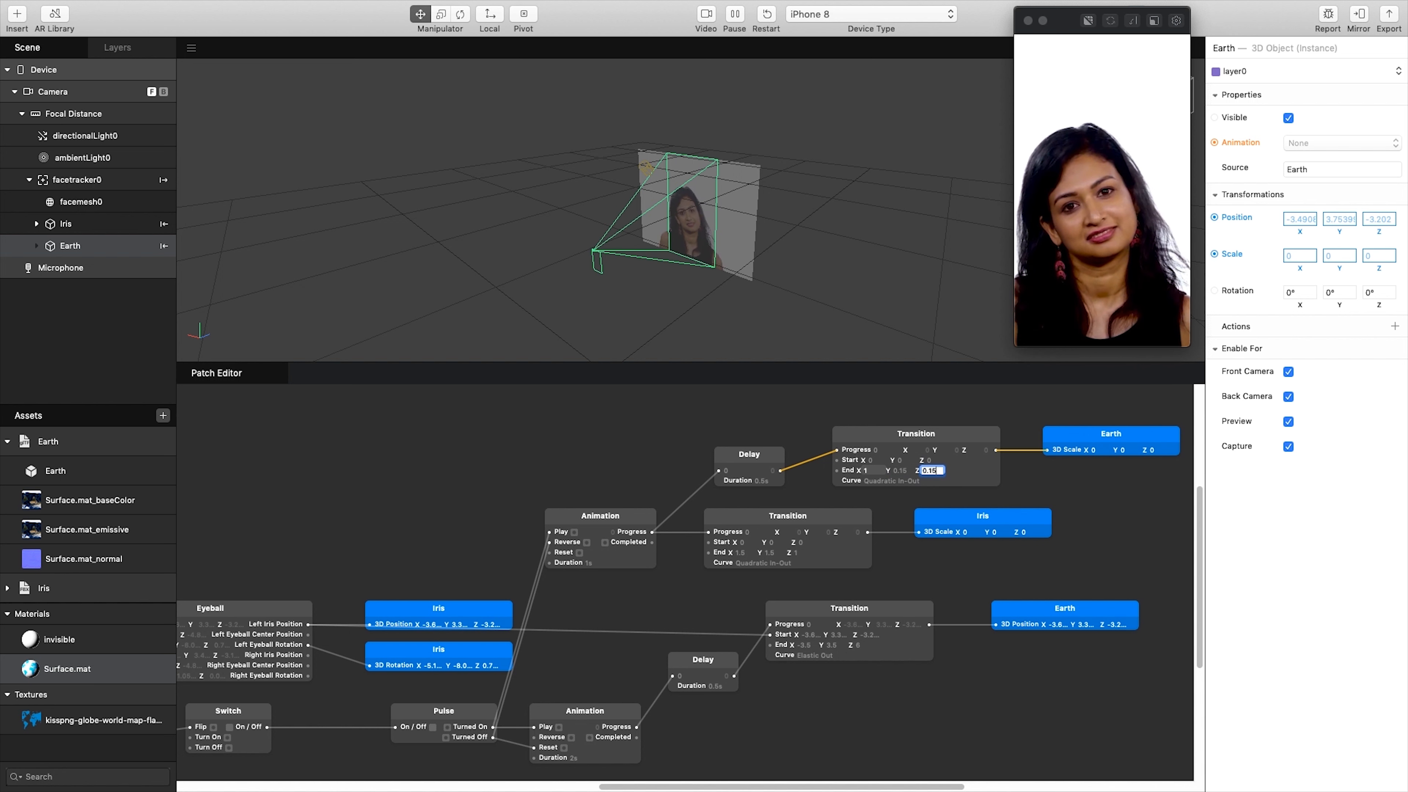
key("Return")
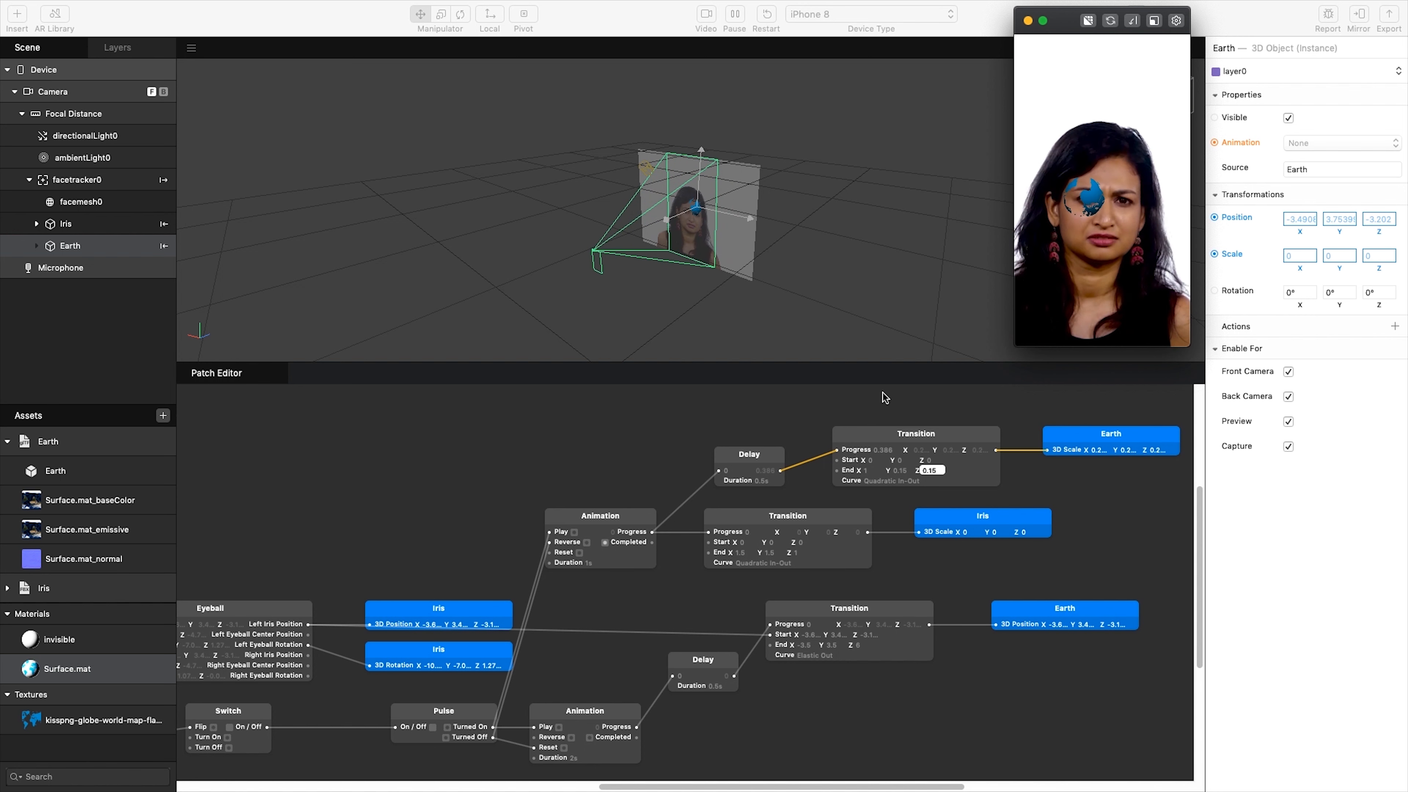
Step: Set the Earth scale Transition's End to 0.015 on X, Y and Z and test it with a screen tap
left_click(874, 472)
left_click(874, 470)
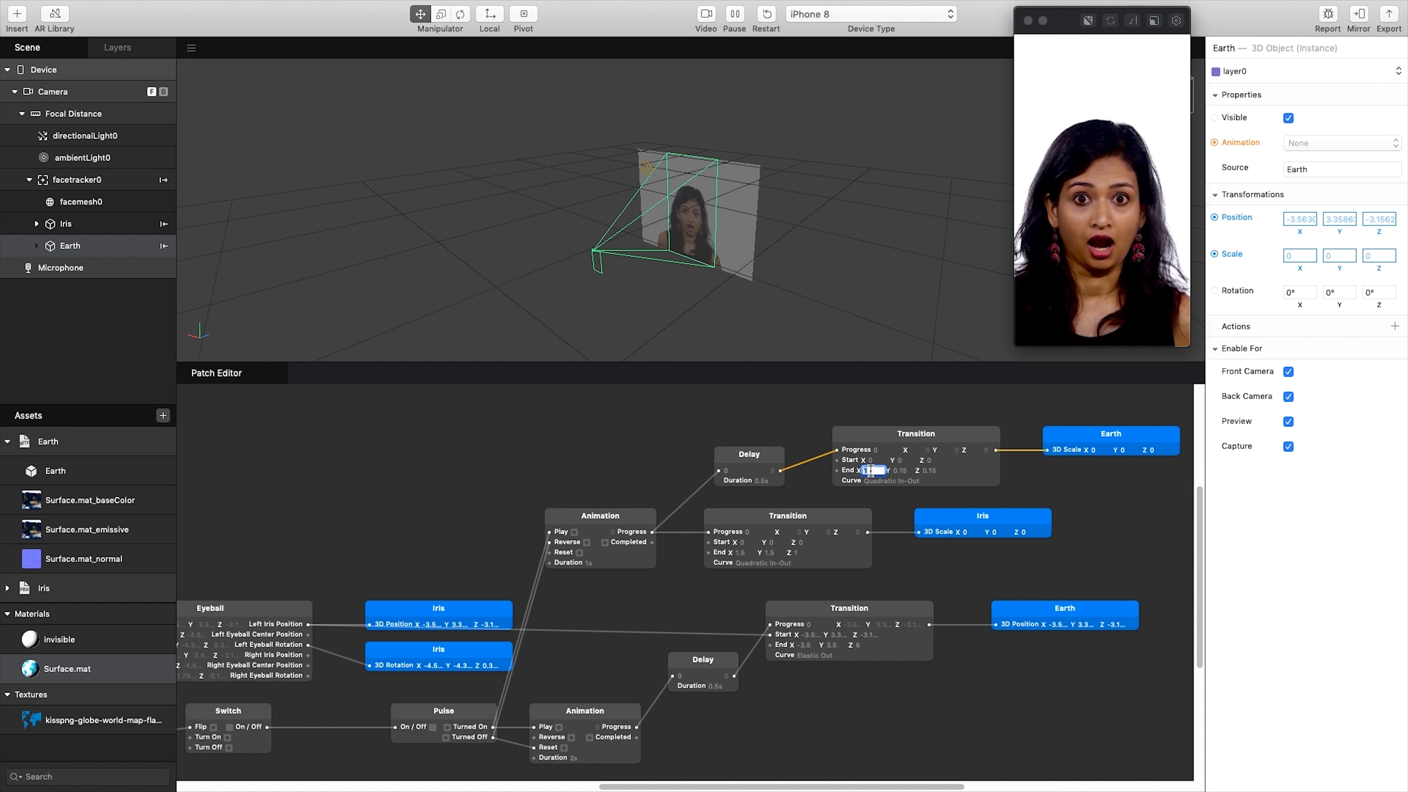
type("0.")
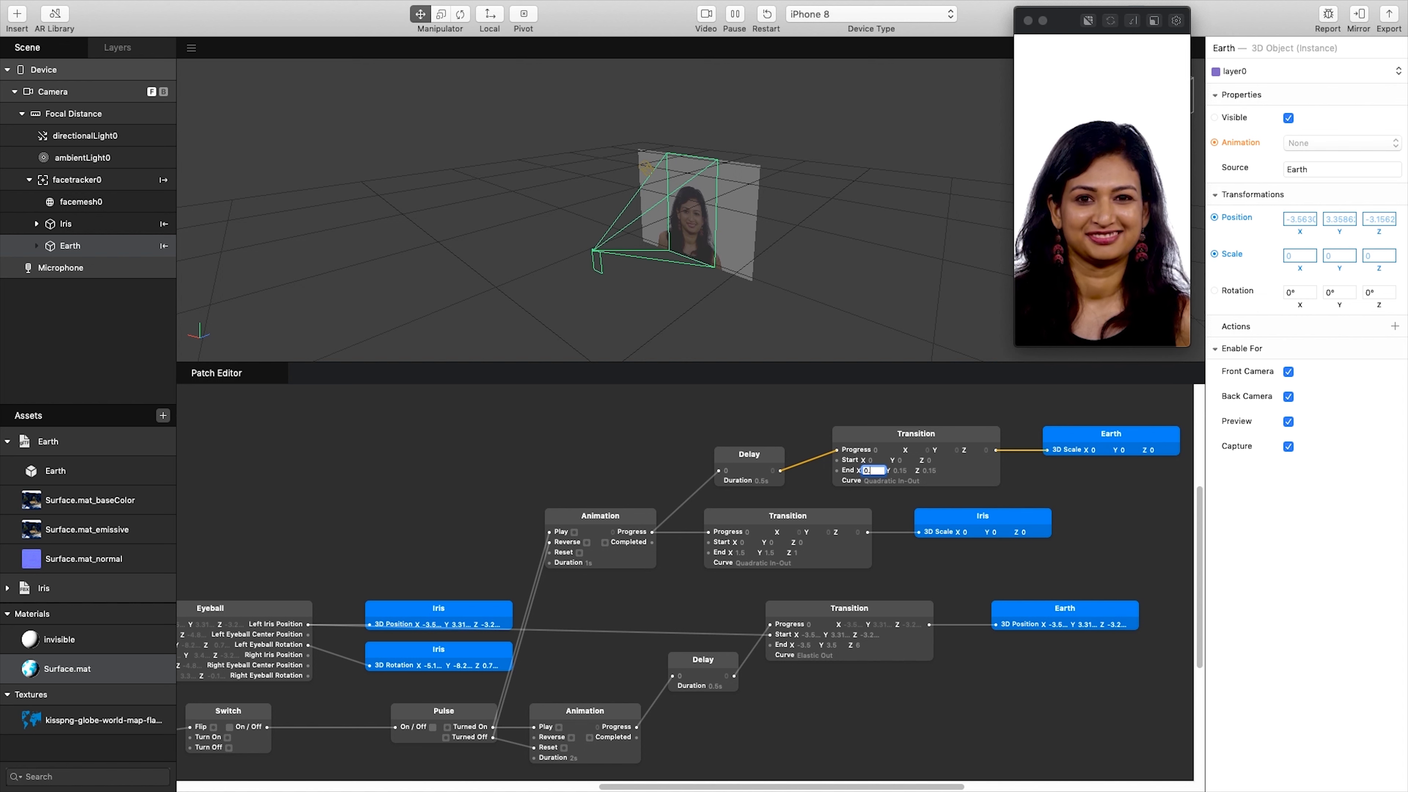
type("015")
key("Tab")
type("0.015")
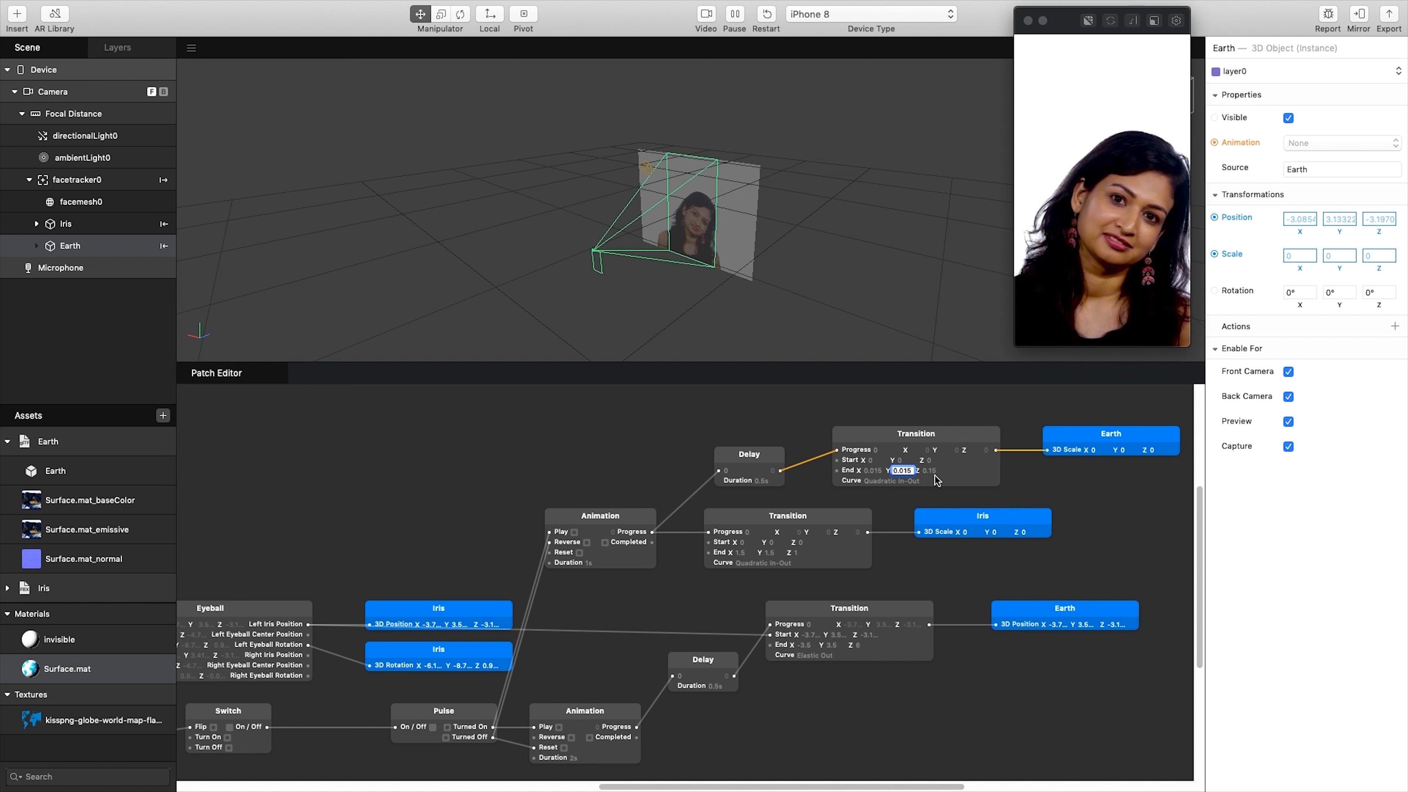
key("Tab")
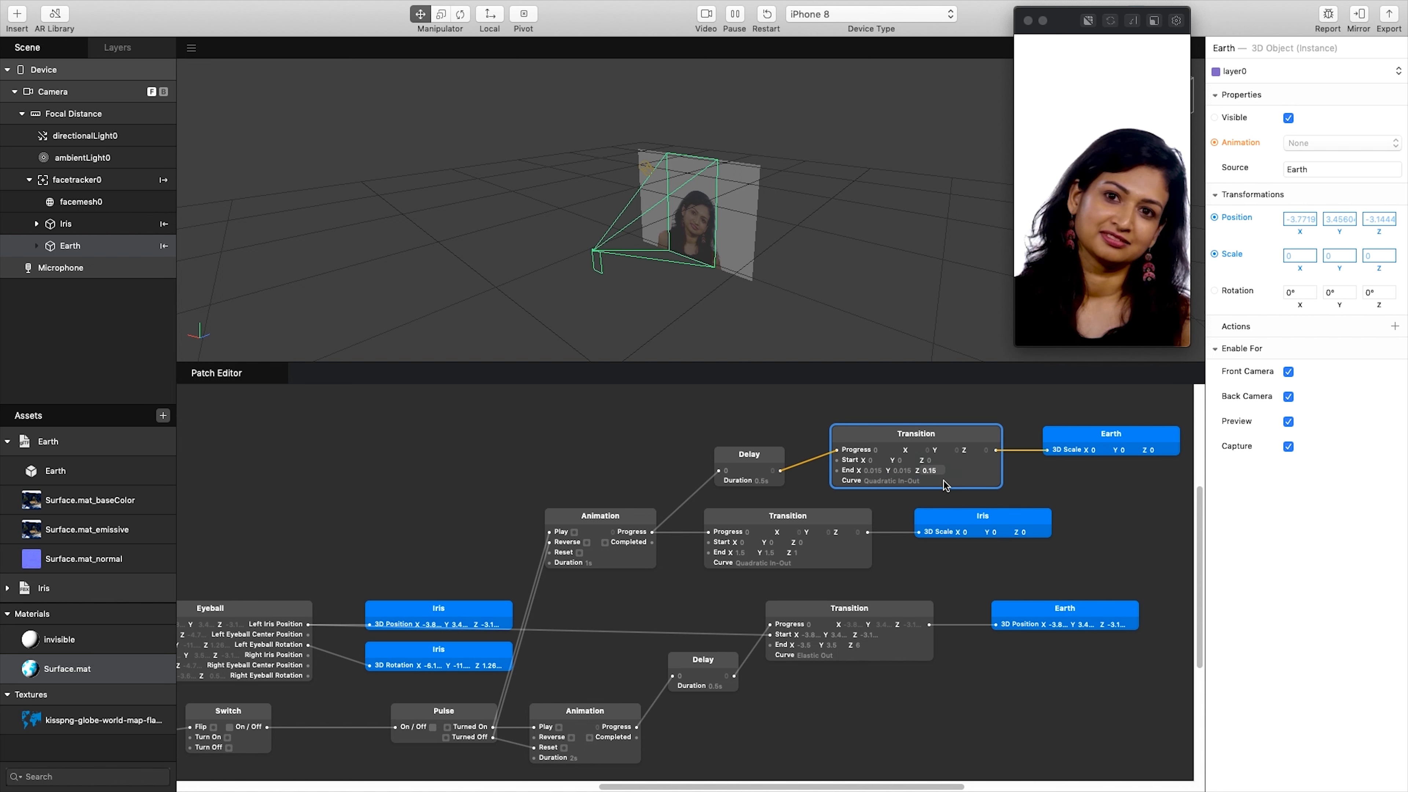
type("0.015")
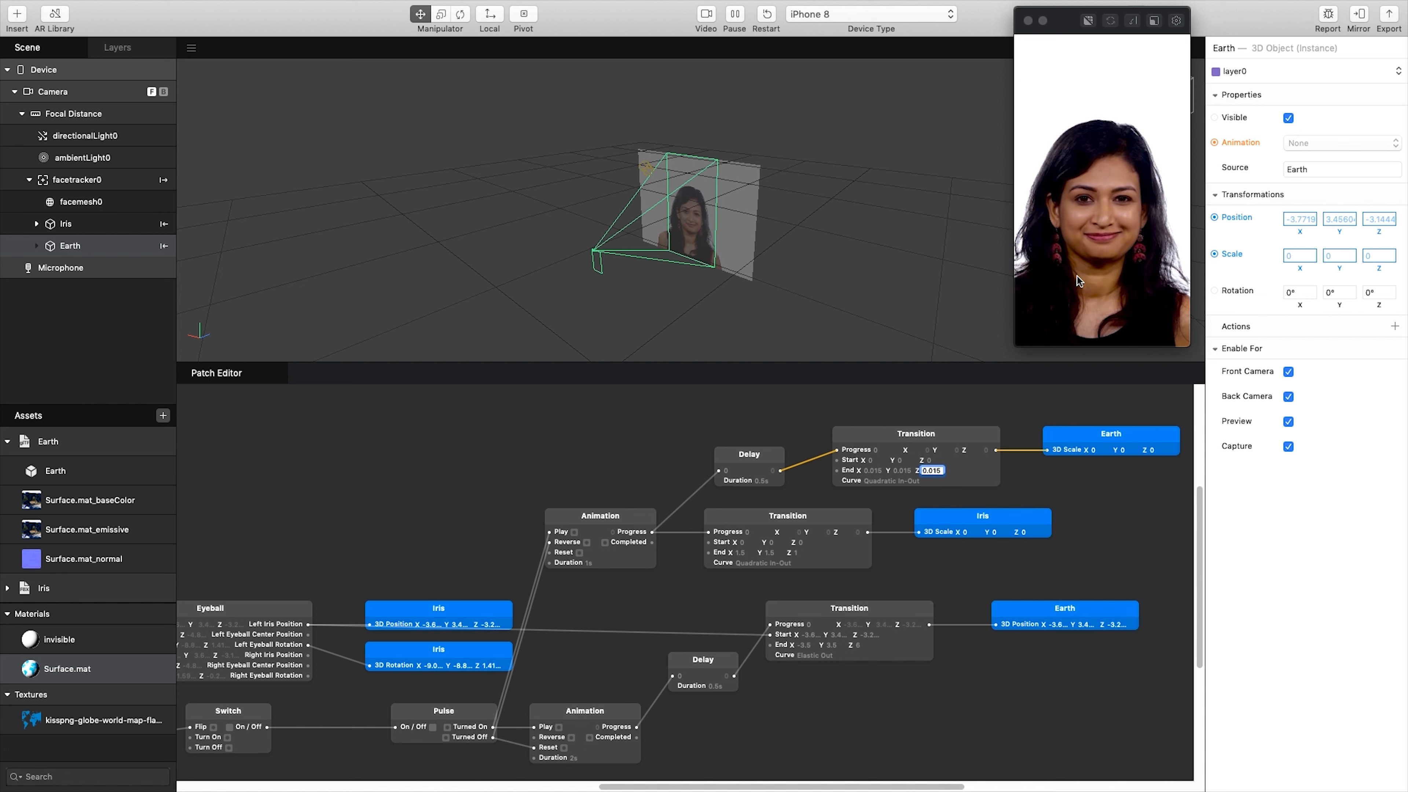
left_click(1103, 268)
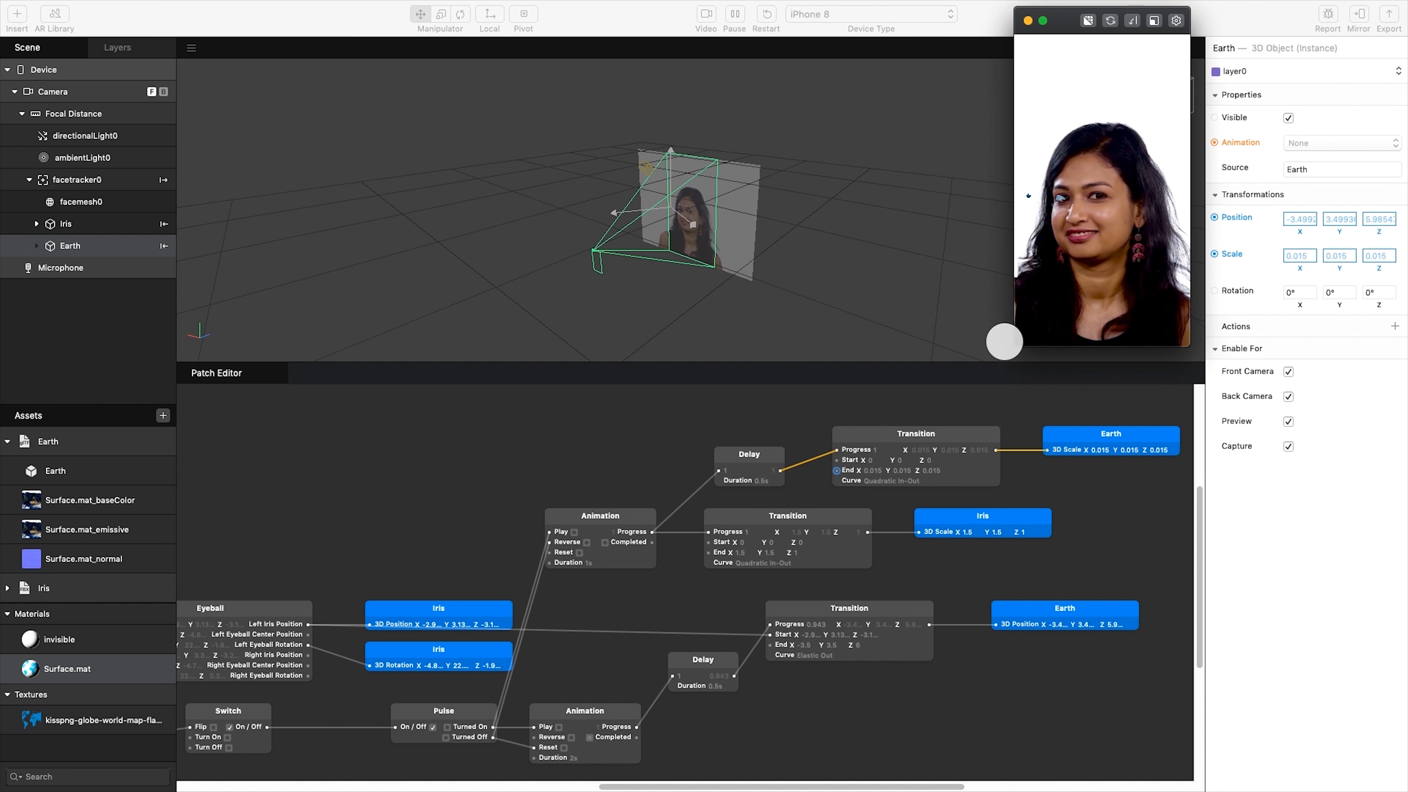
Step: Try 0.09 as the Earth scale Transition's End value on X, Y and Z
double_click(878, 470)
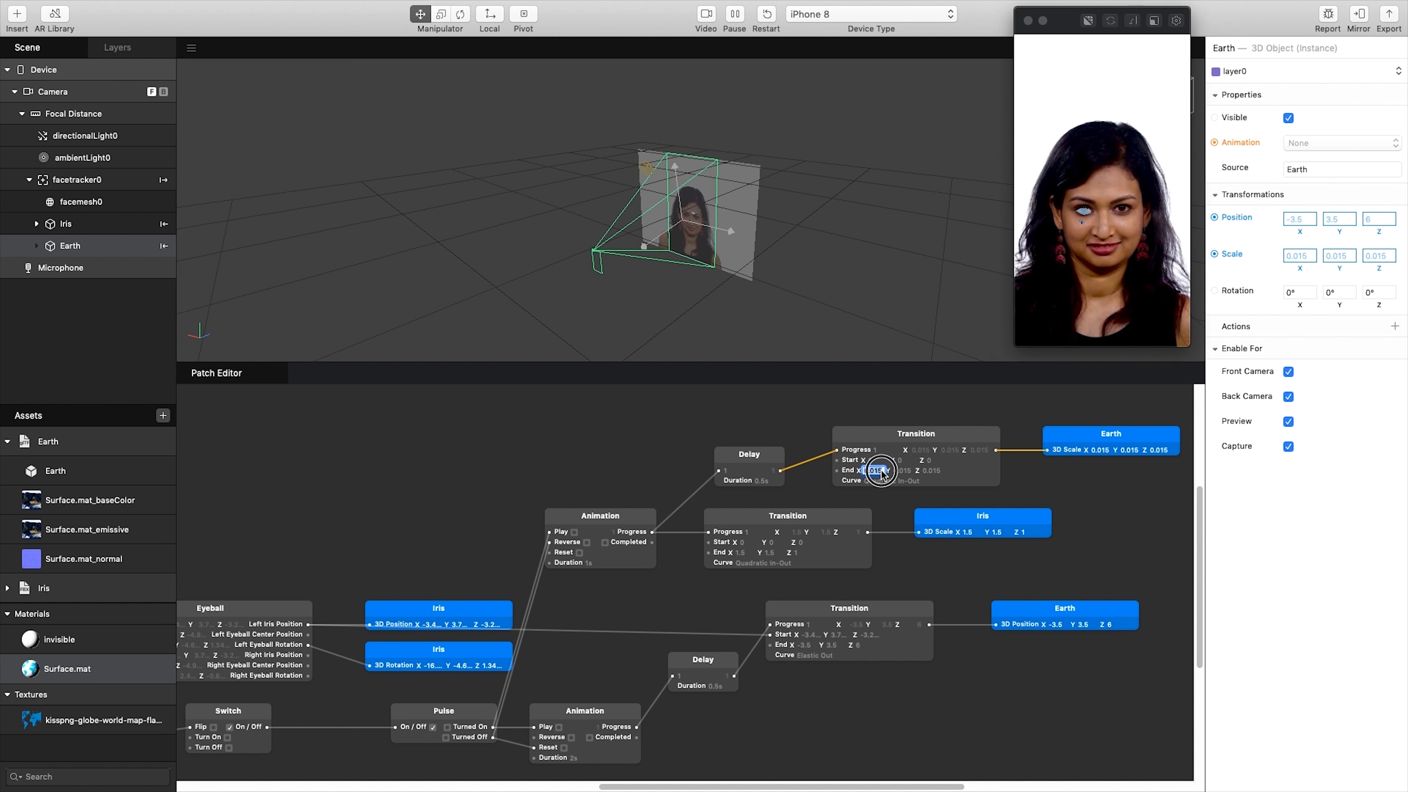
type("0.09")
double_click(901, 471)
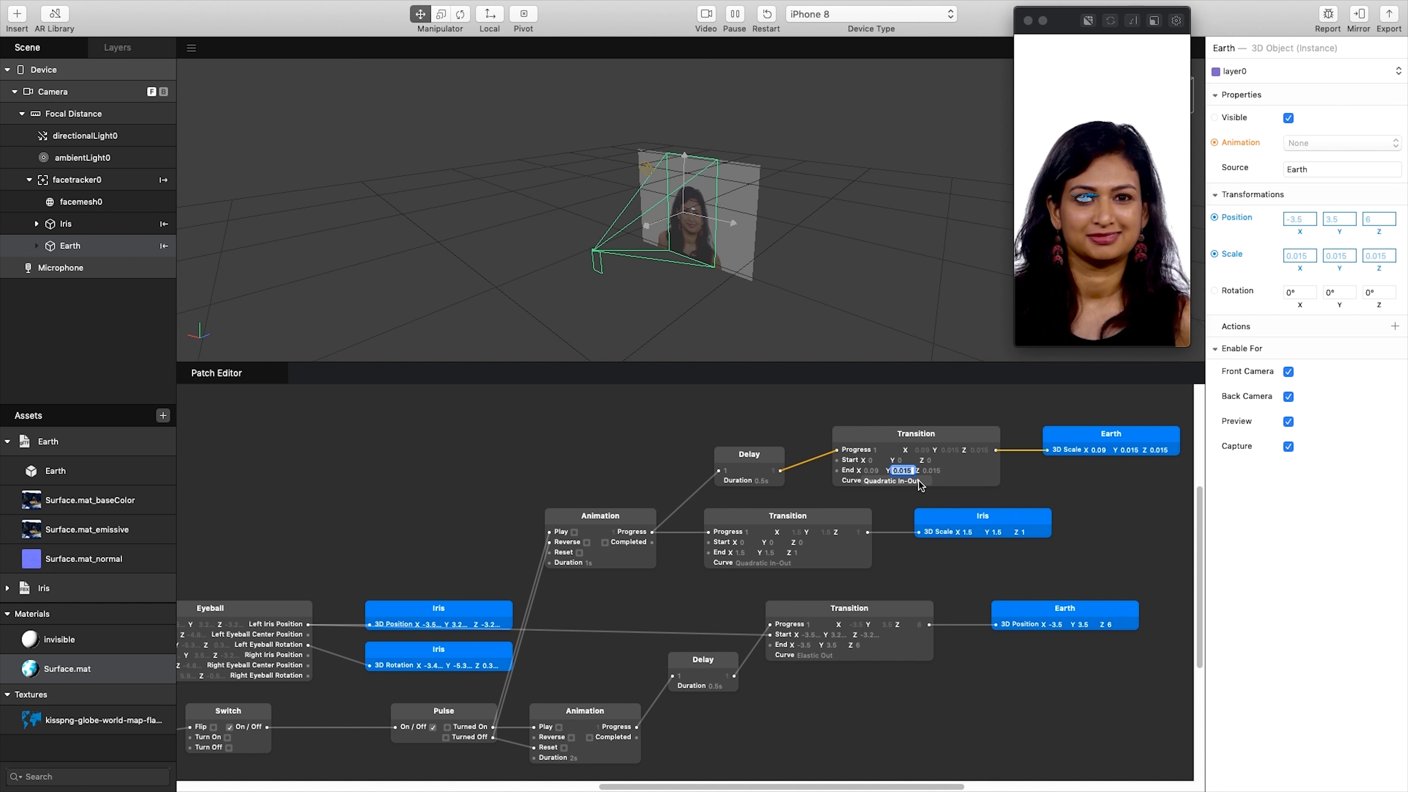
type("0.09")
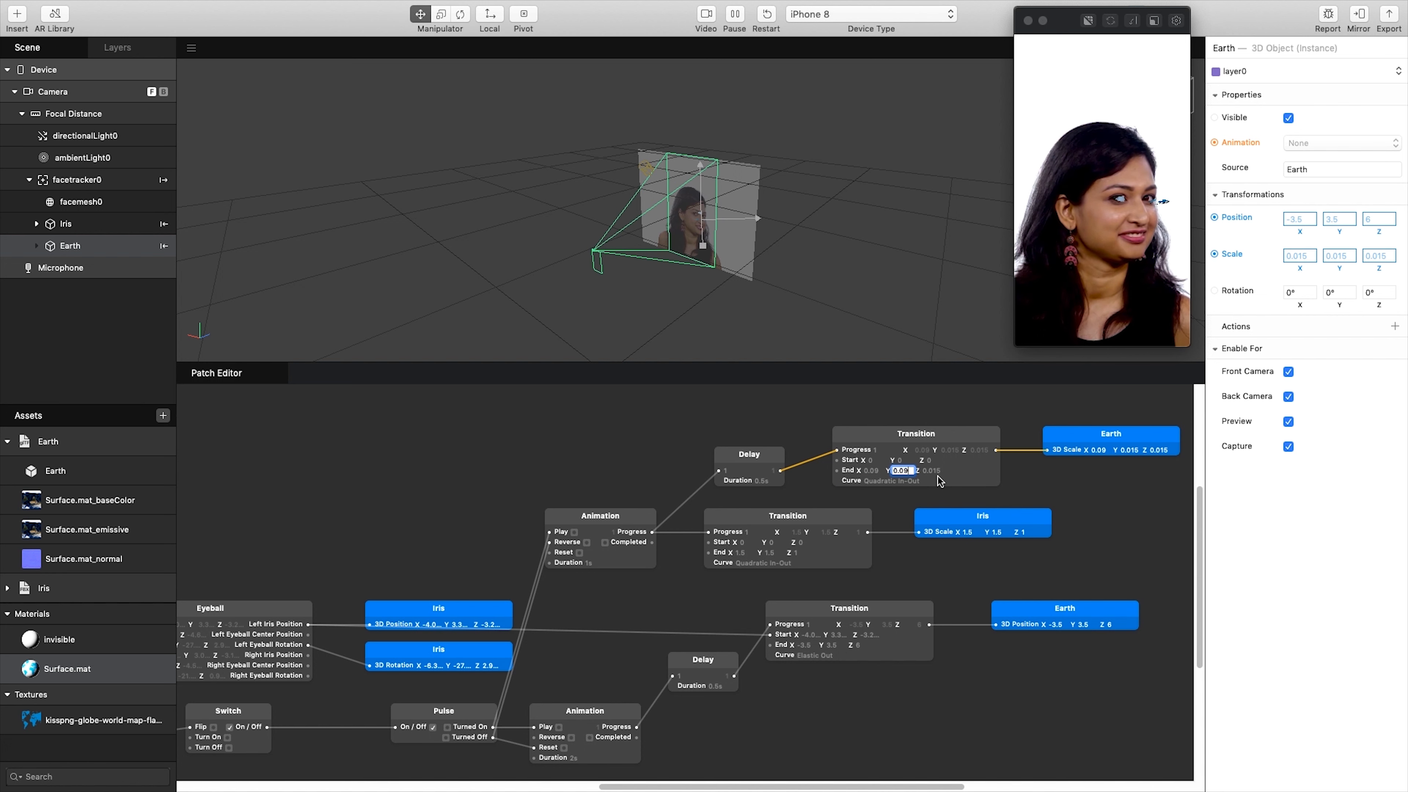
double_click(935, 471)
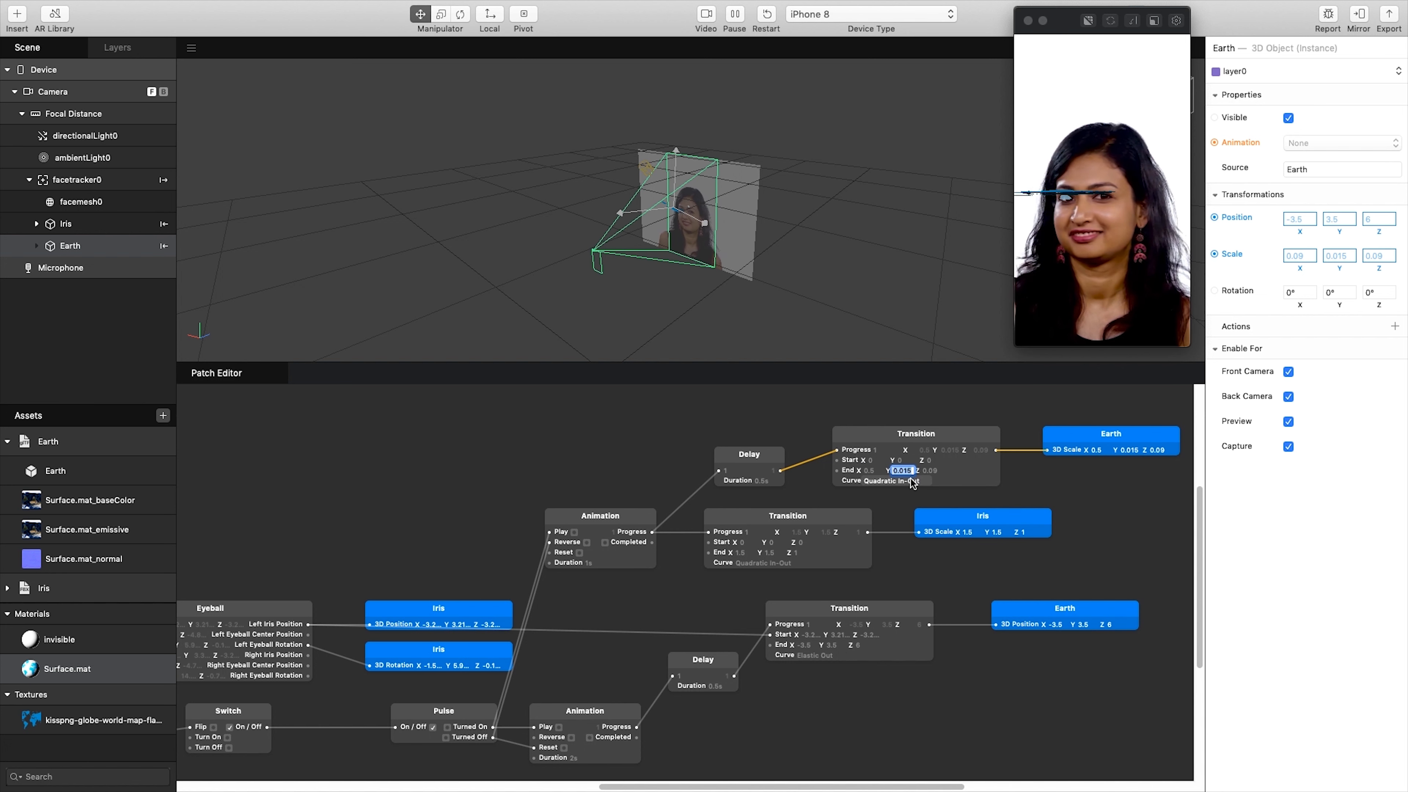
Step: Try 0.5 as the Earth scale Transition's End value on Y and Z
type("0")
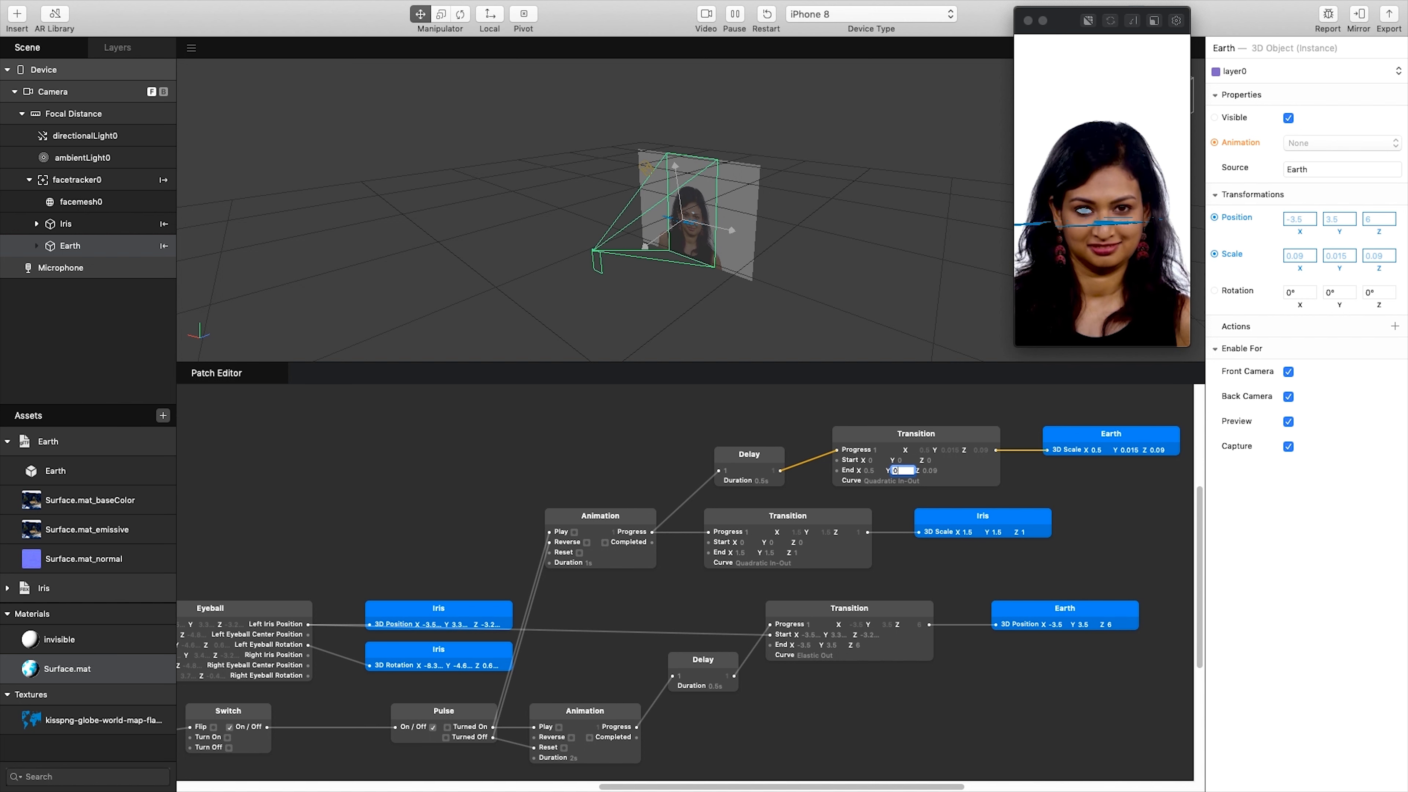
type(".5")
key("Tab")
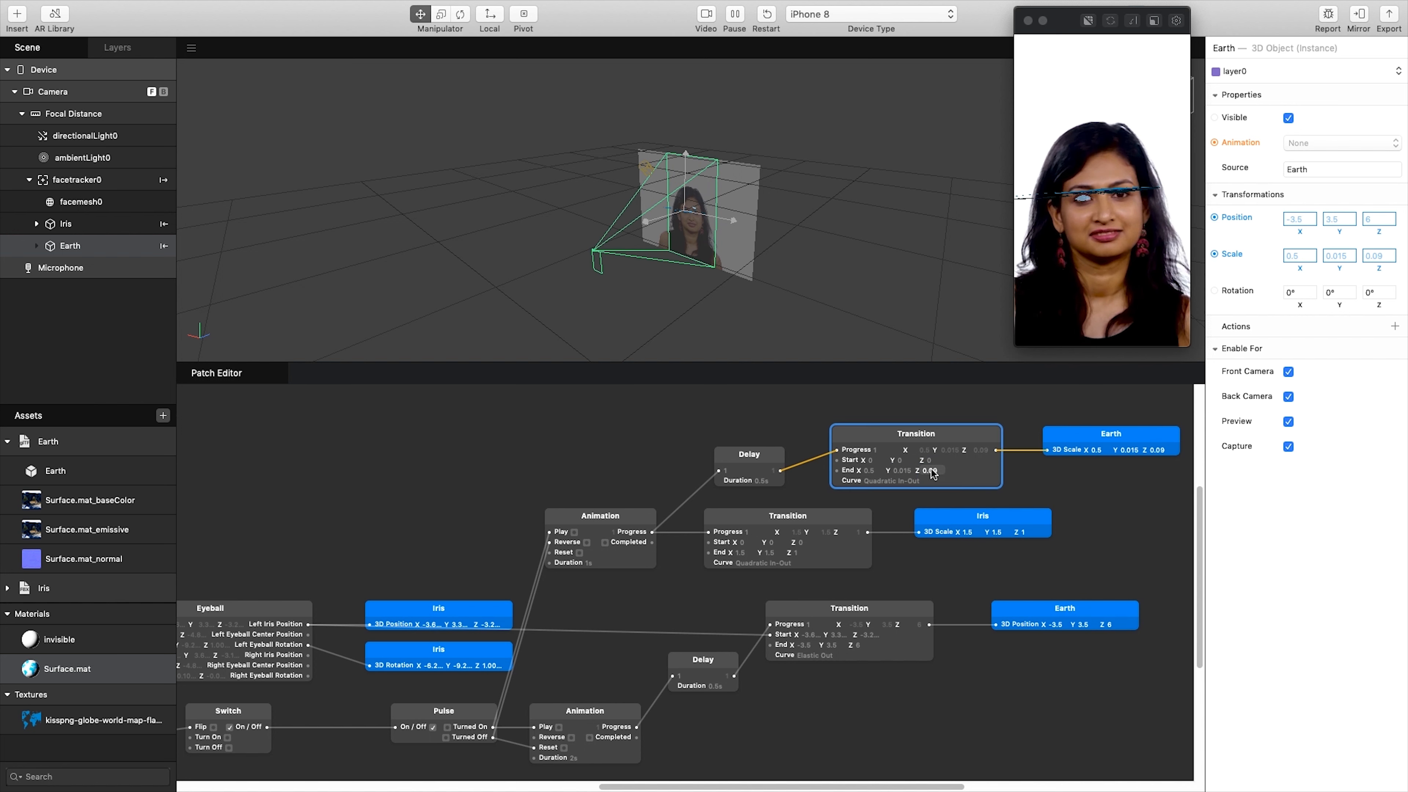
type("0.5")
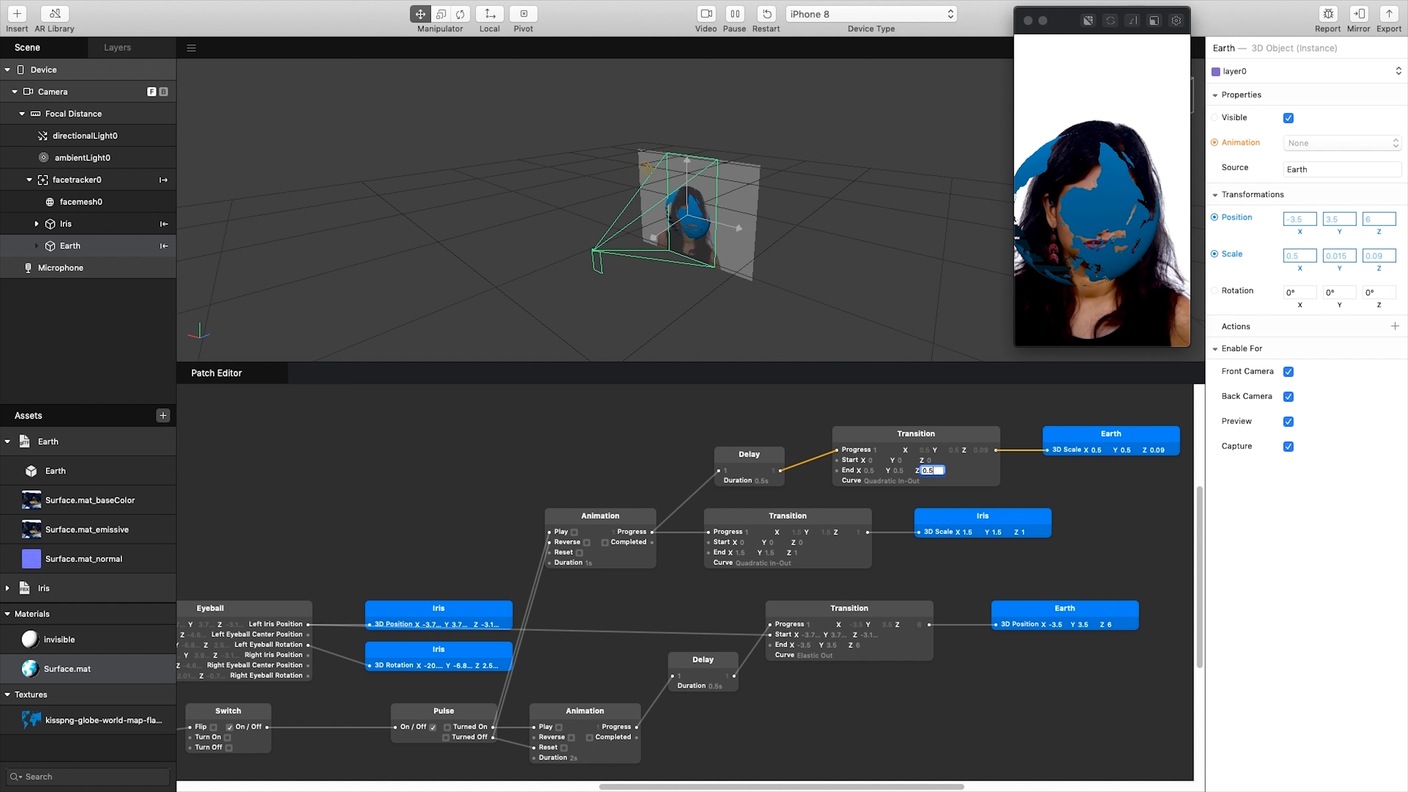
Step: Set the Earth scale Transition's End to 0.1 on all three axes
key("BackSpace")
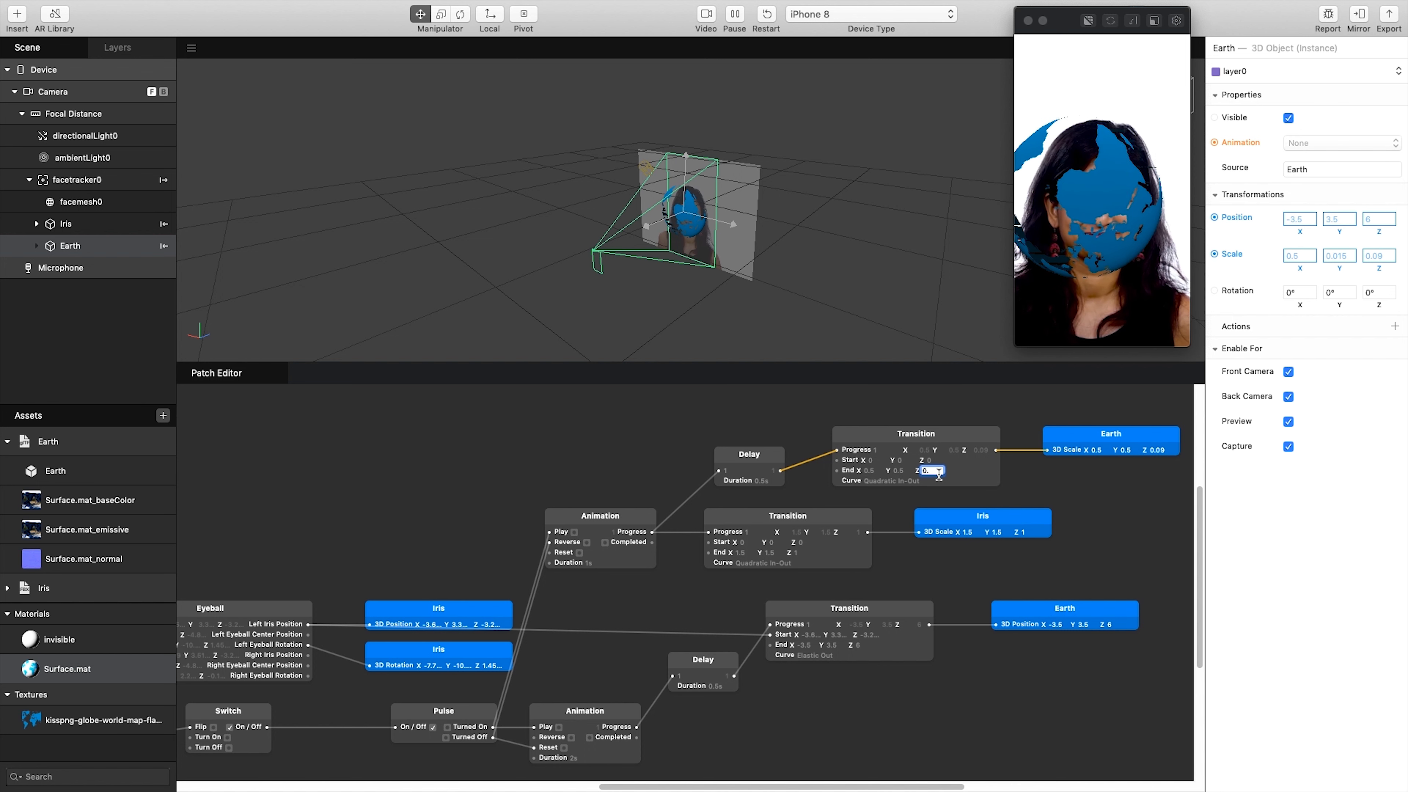
type("1")
double_click(906, 473)
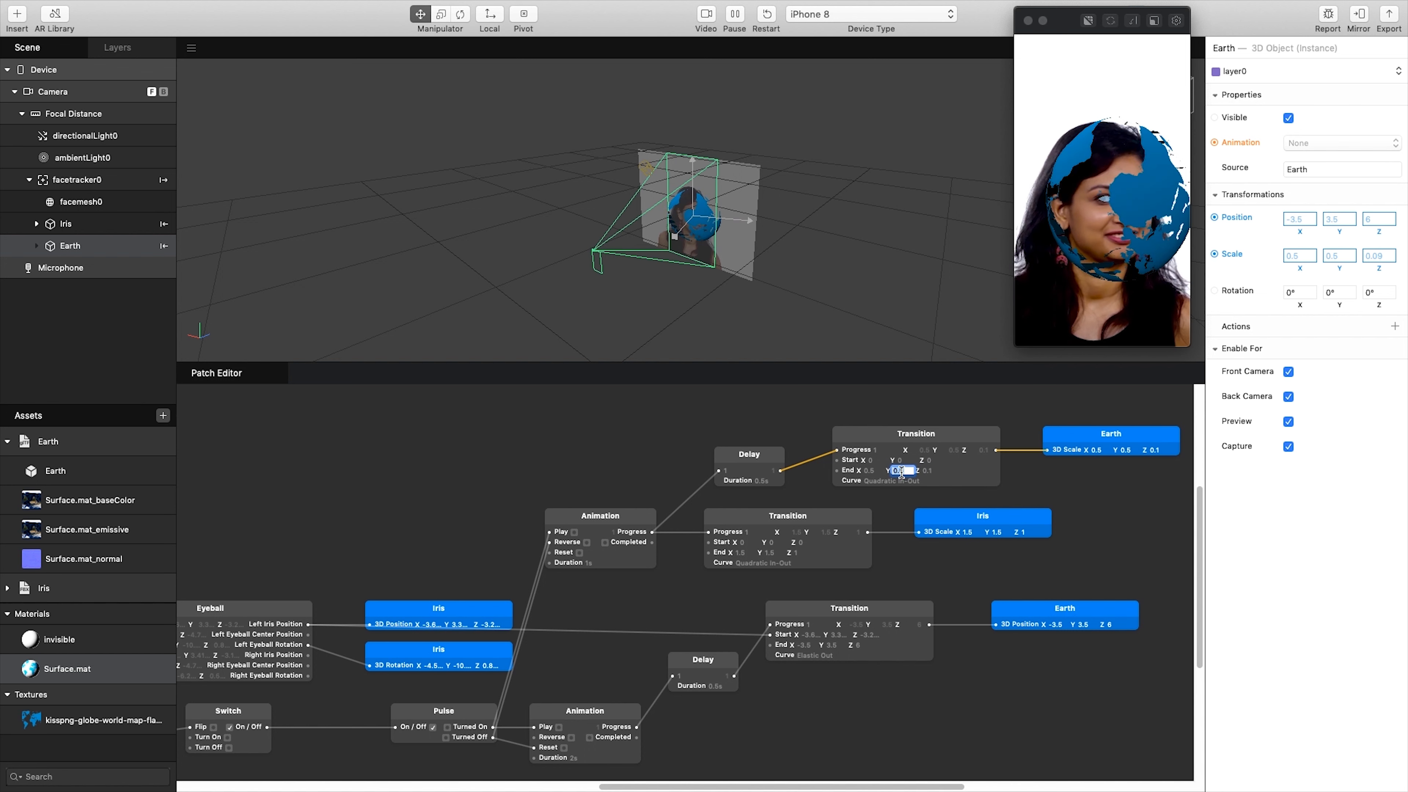
type("0.1")
double_click(871, 471)
type("0.1")
key("Return")
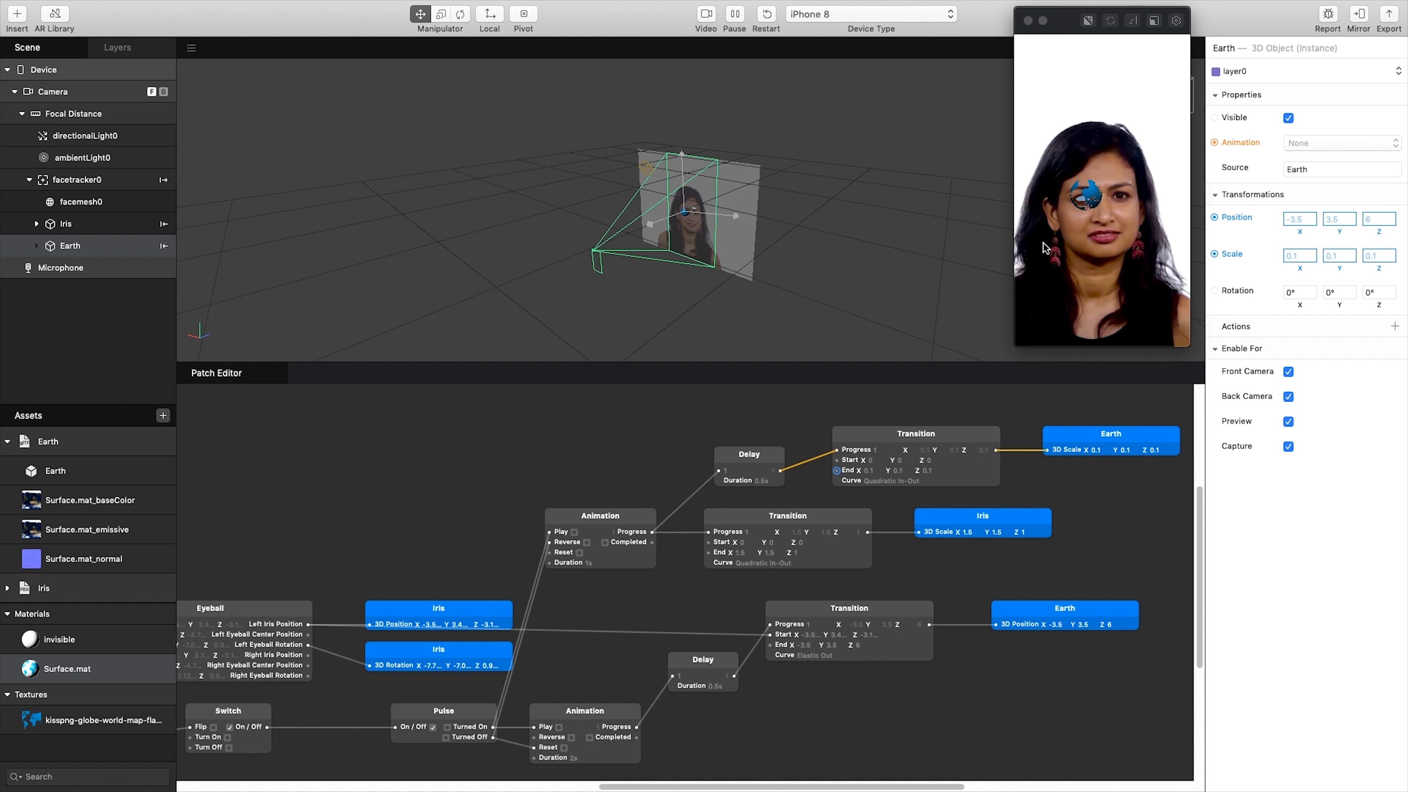
Step: Set the Earth scale Transition's End X, Y and Z values to 0.15
left_click(874, 471)
double_click(876, 471)
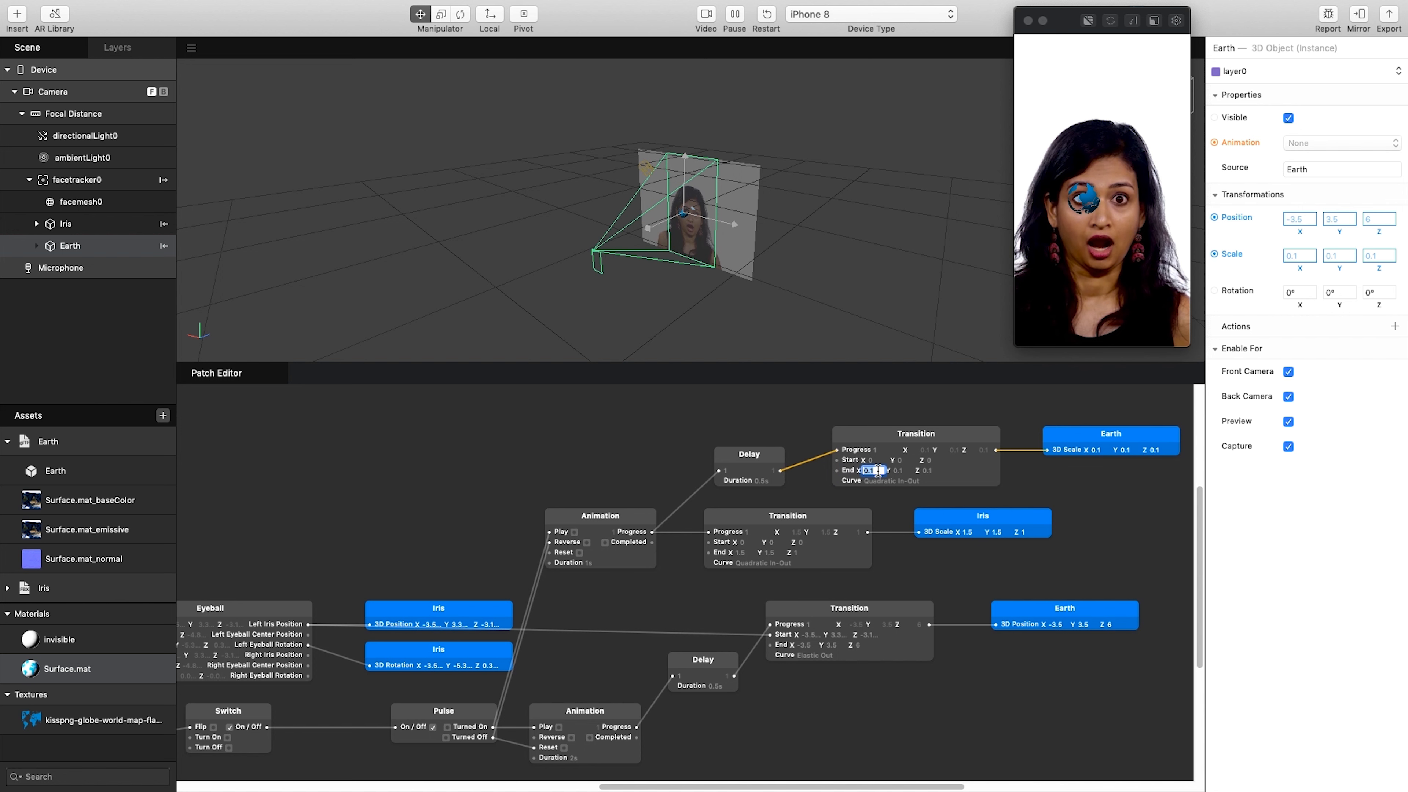
type("0.15")
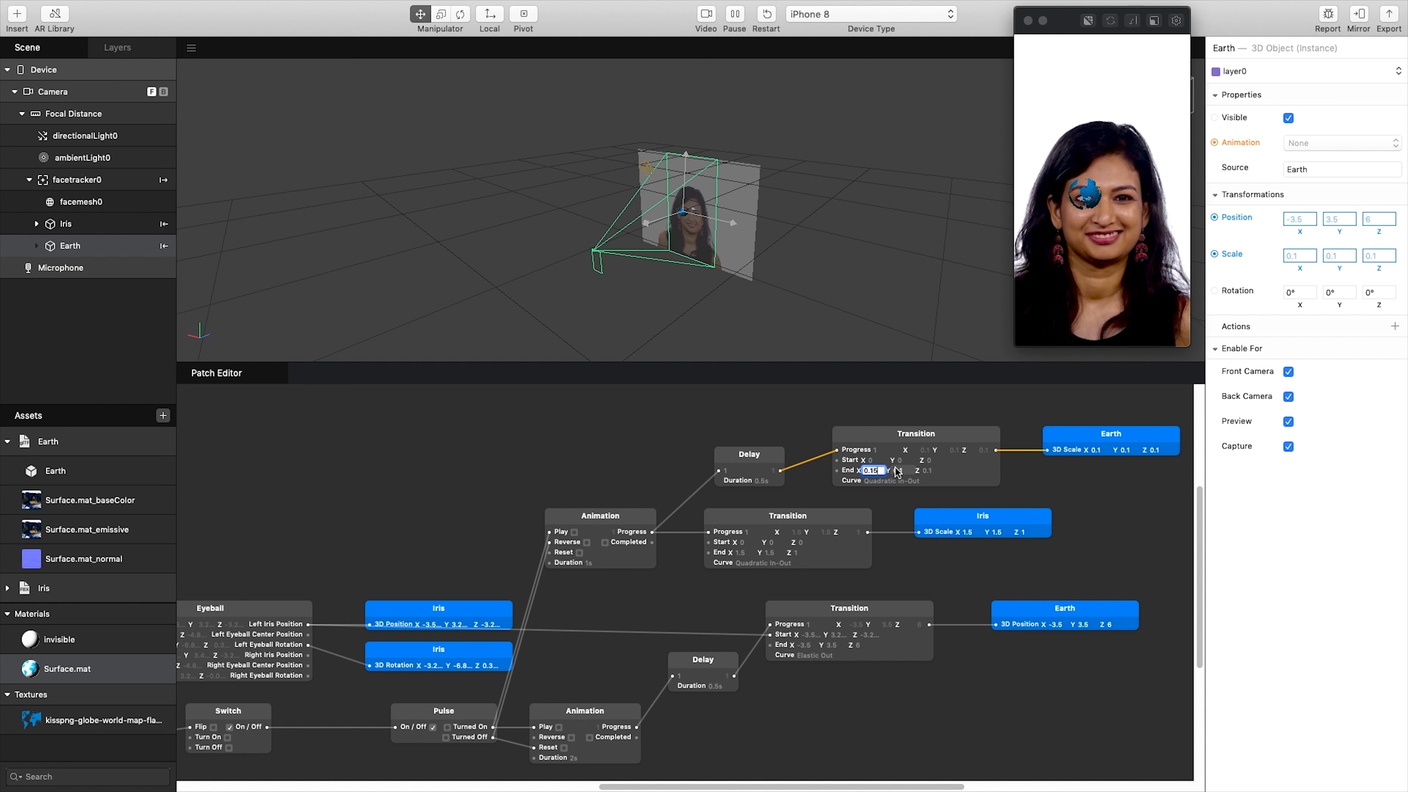
left_click(907, 470)
double_click(908, 471)
type("0.15")
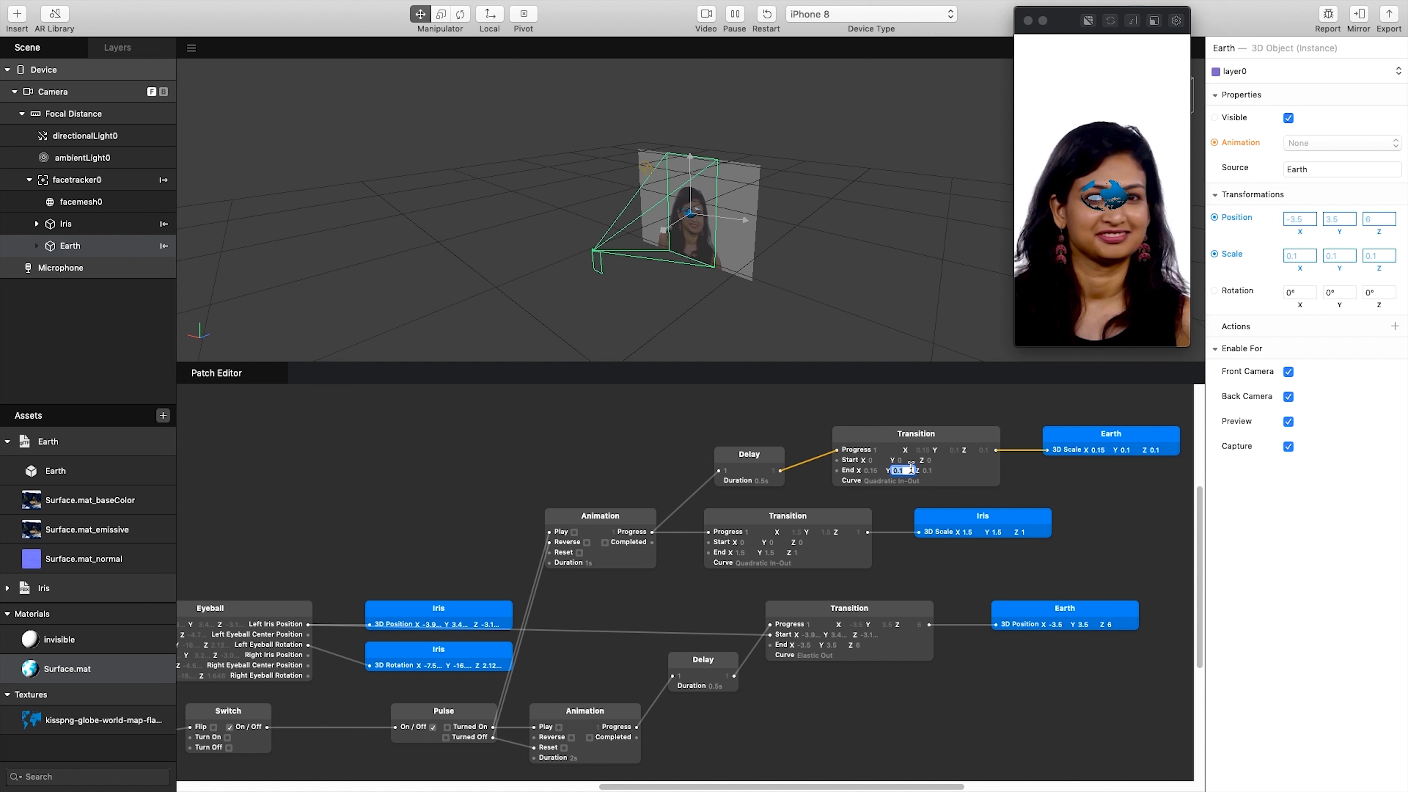
left_click(931, 471)
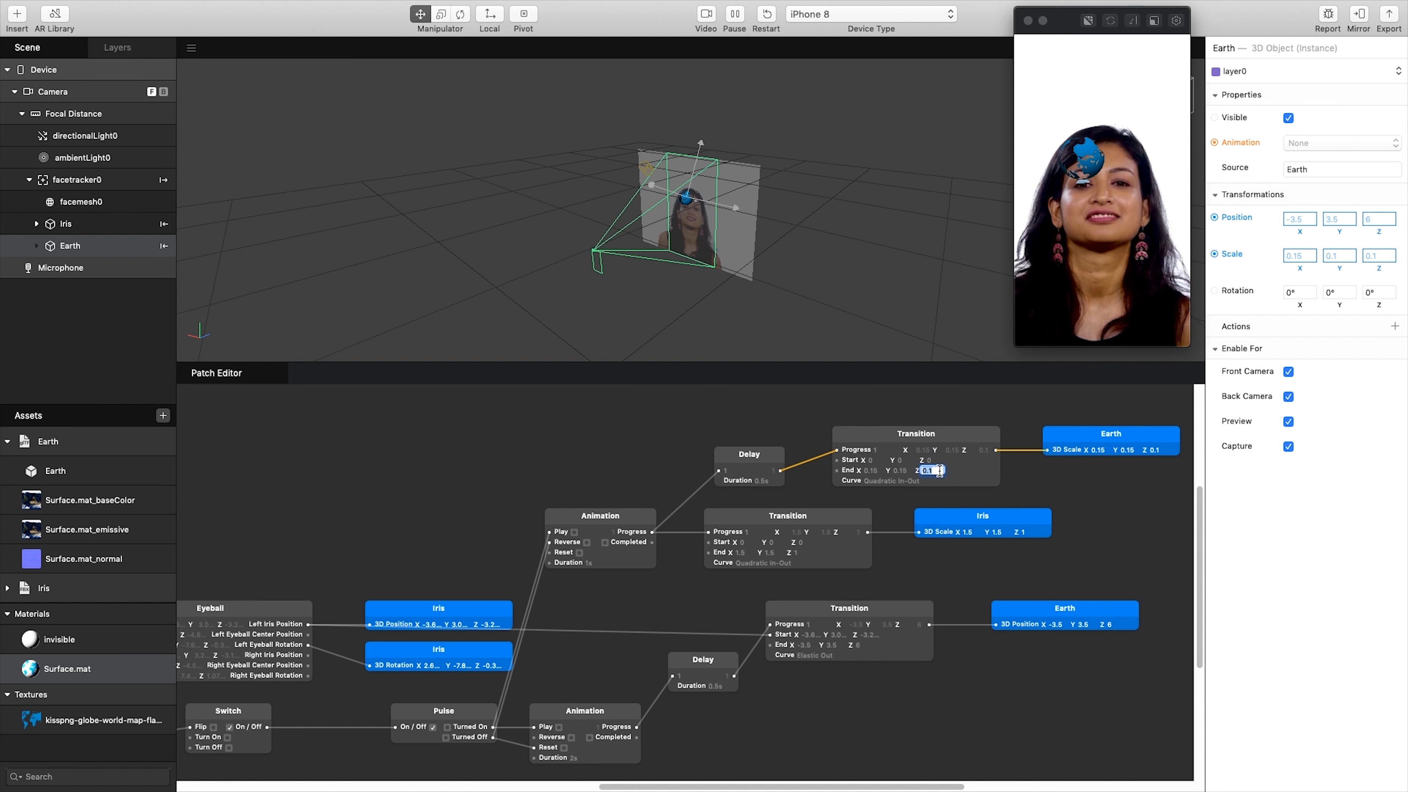
type("0.15")
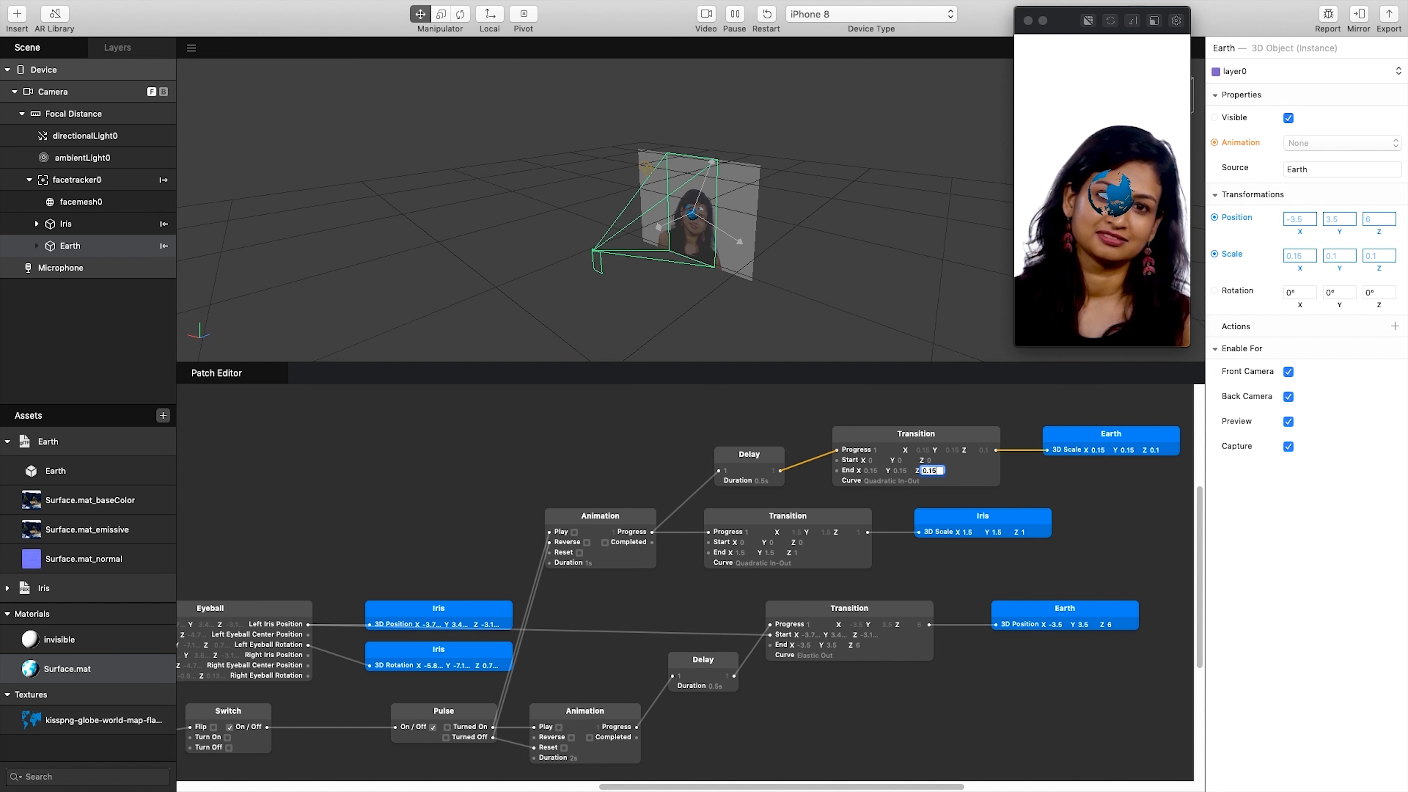
Step: Confirm 0.15 as the Earth scale Transition's End Z value and test the effect with screen taps in the preview
key("Return")
left_click(1127, 212)
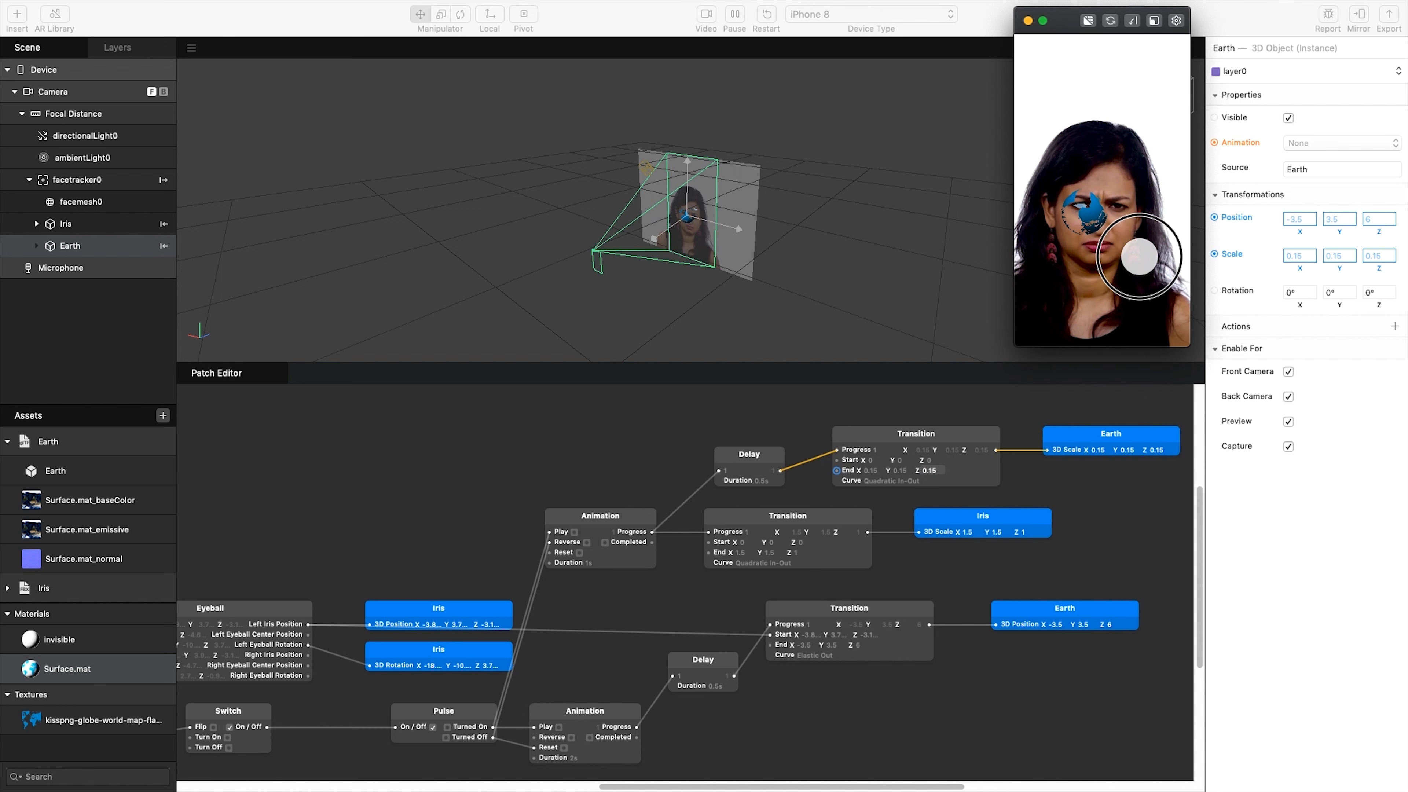
left_click(1130, 253)
left_click(1127, 251)
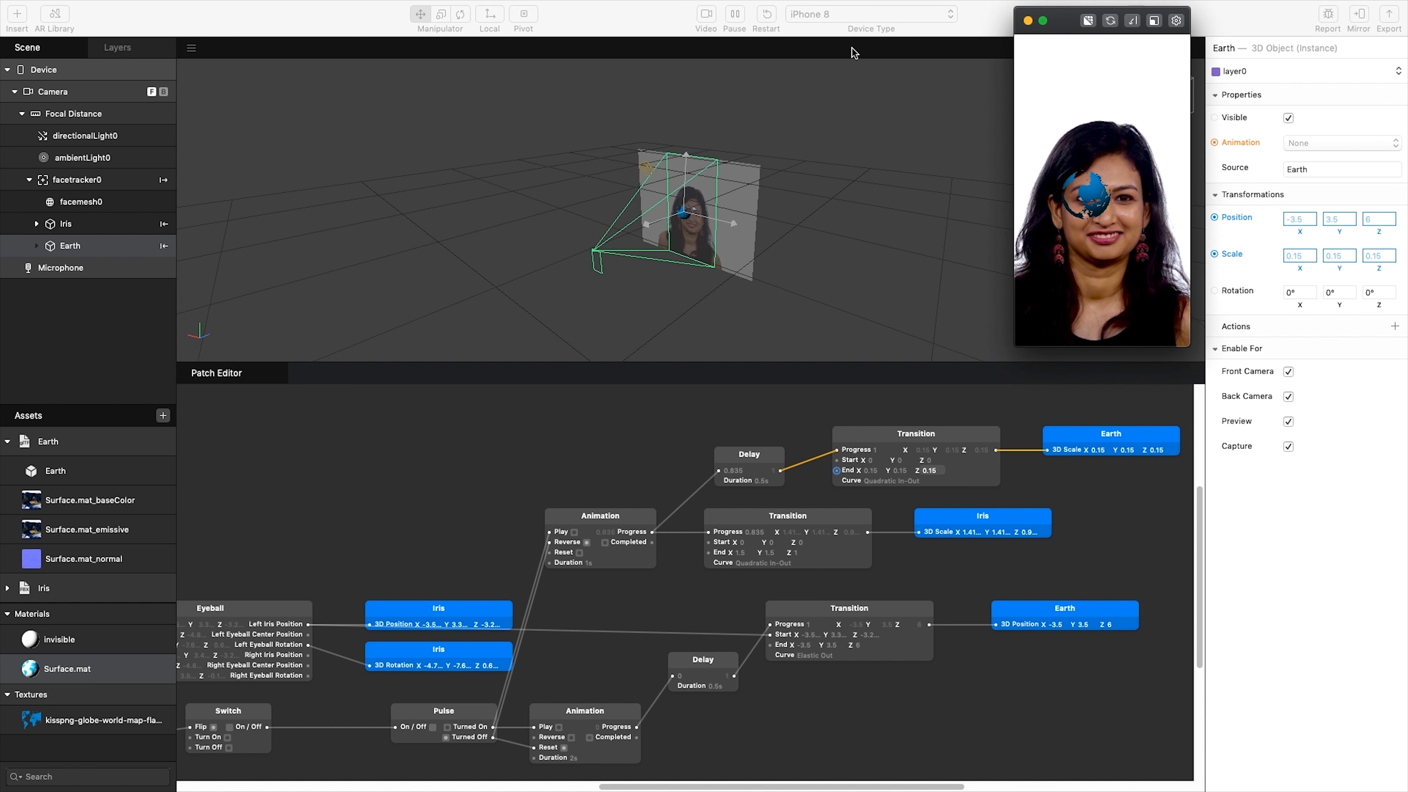
Step: Set the preview video to the FaceTime HD Camera and test the Earth effect on the live face with screen taps
left_click(706, 15)
left_click(708, 58)
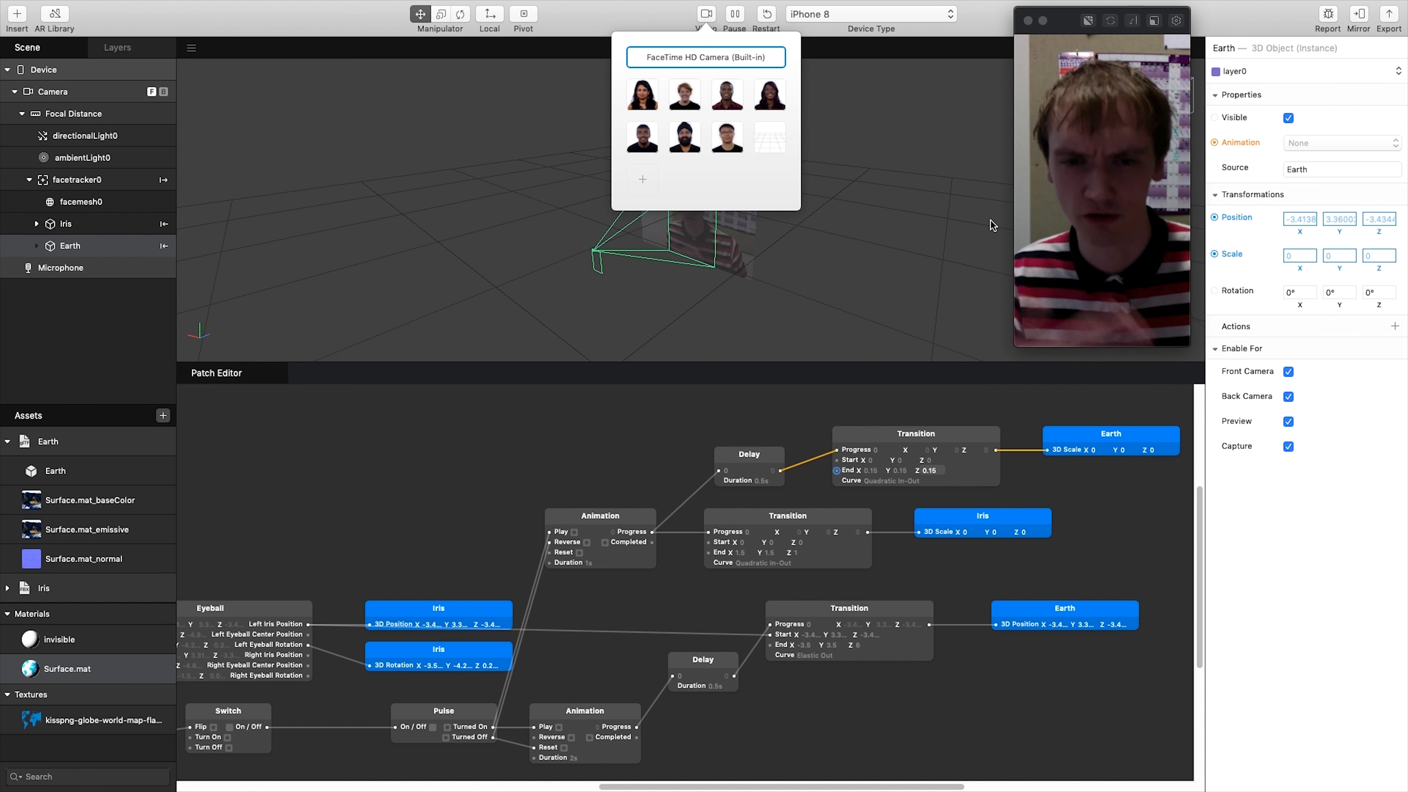
left_click(704, 16)
left_click(1114, 259)
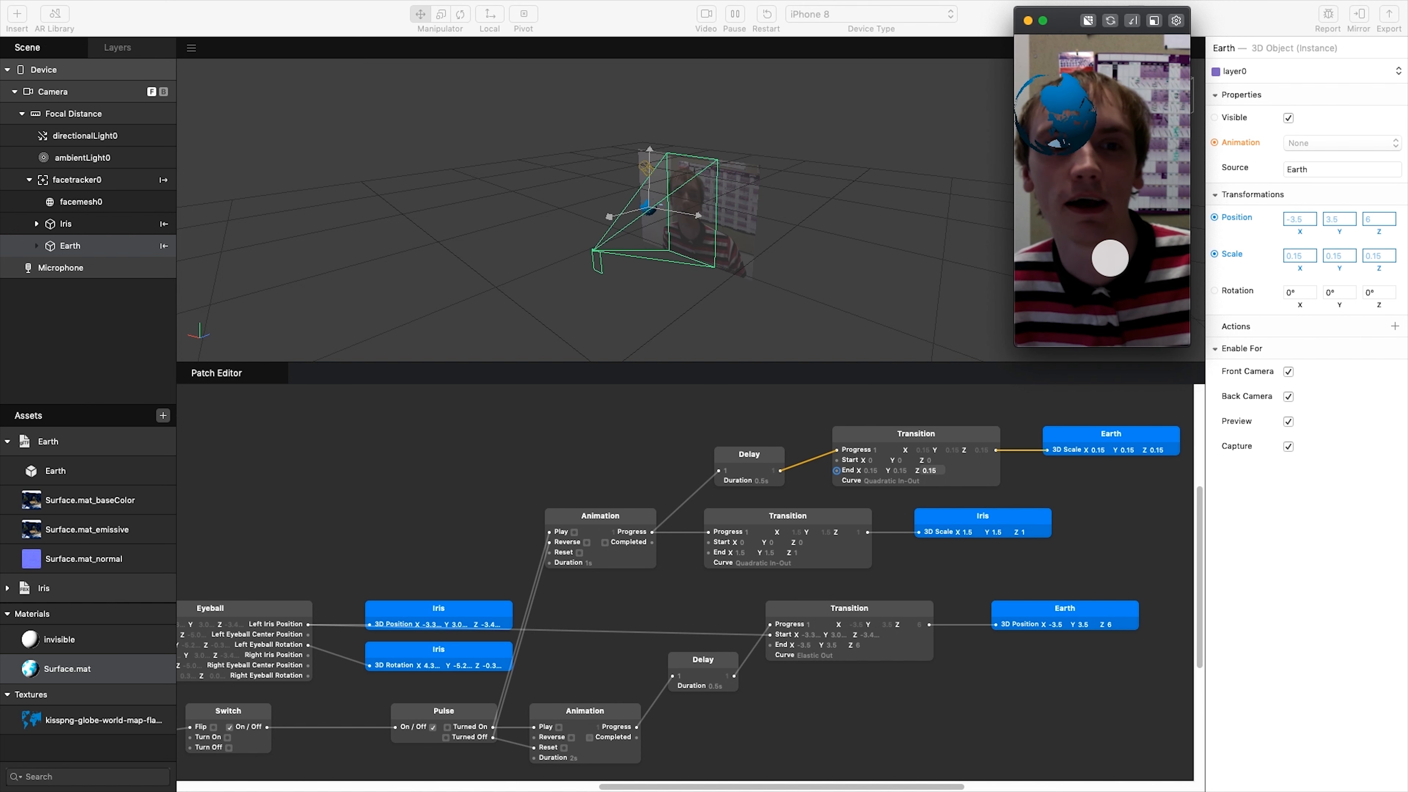
left_click(1123, 262)
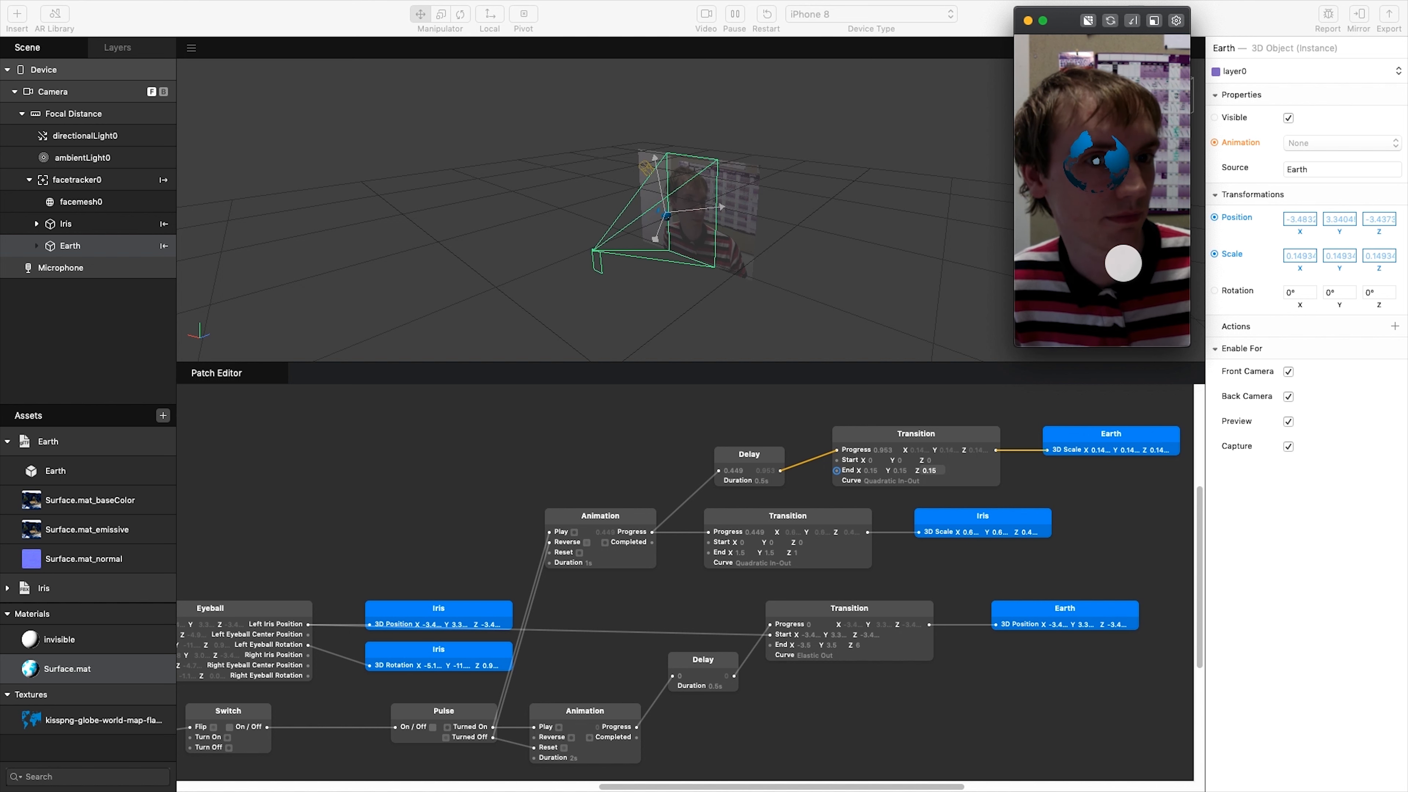
left_click(1121, 262)
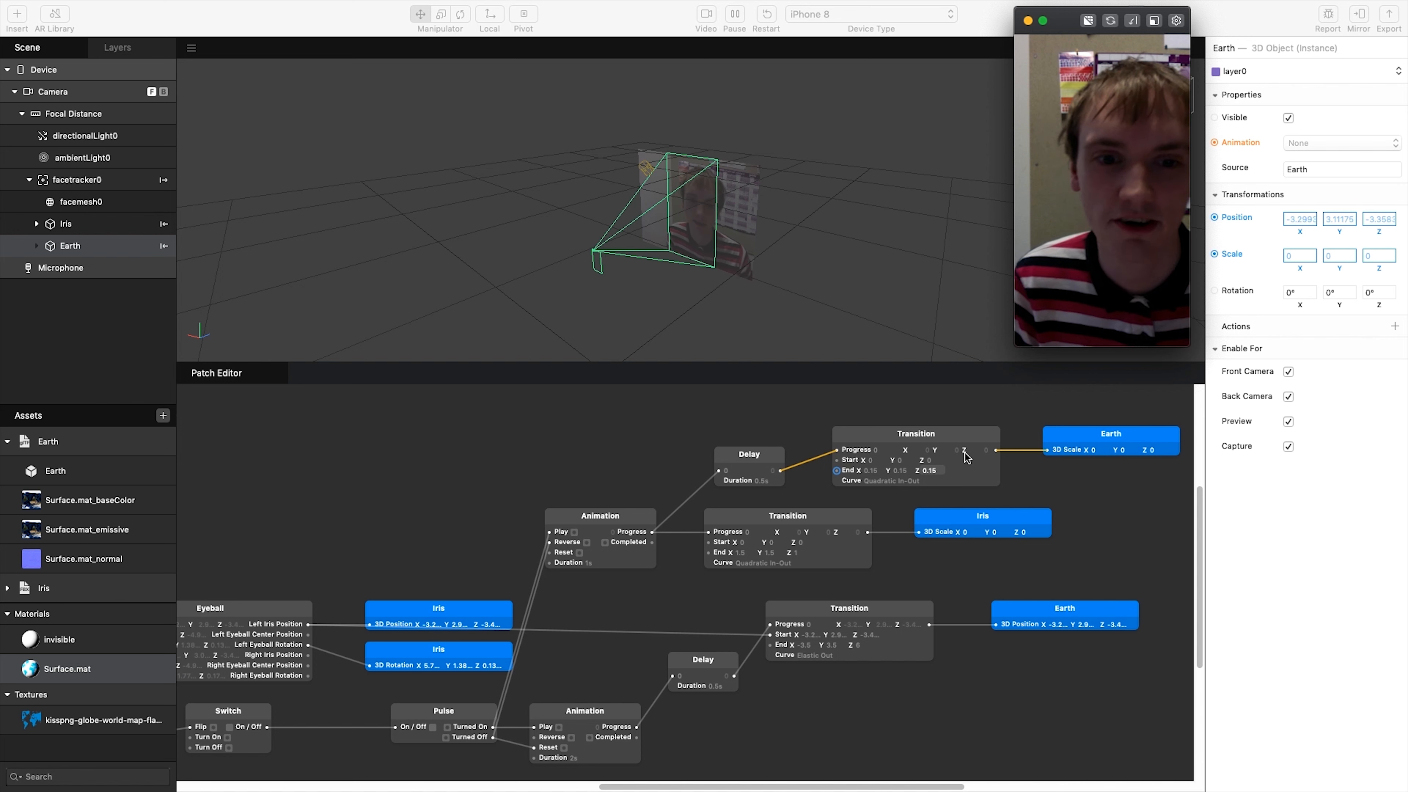
Step: Set the preview video back to the first sample face
left_click(706, 14)
left_click(646, 100)
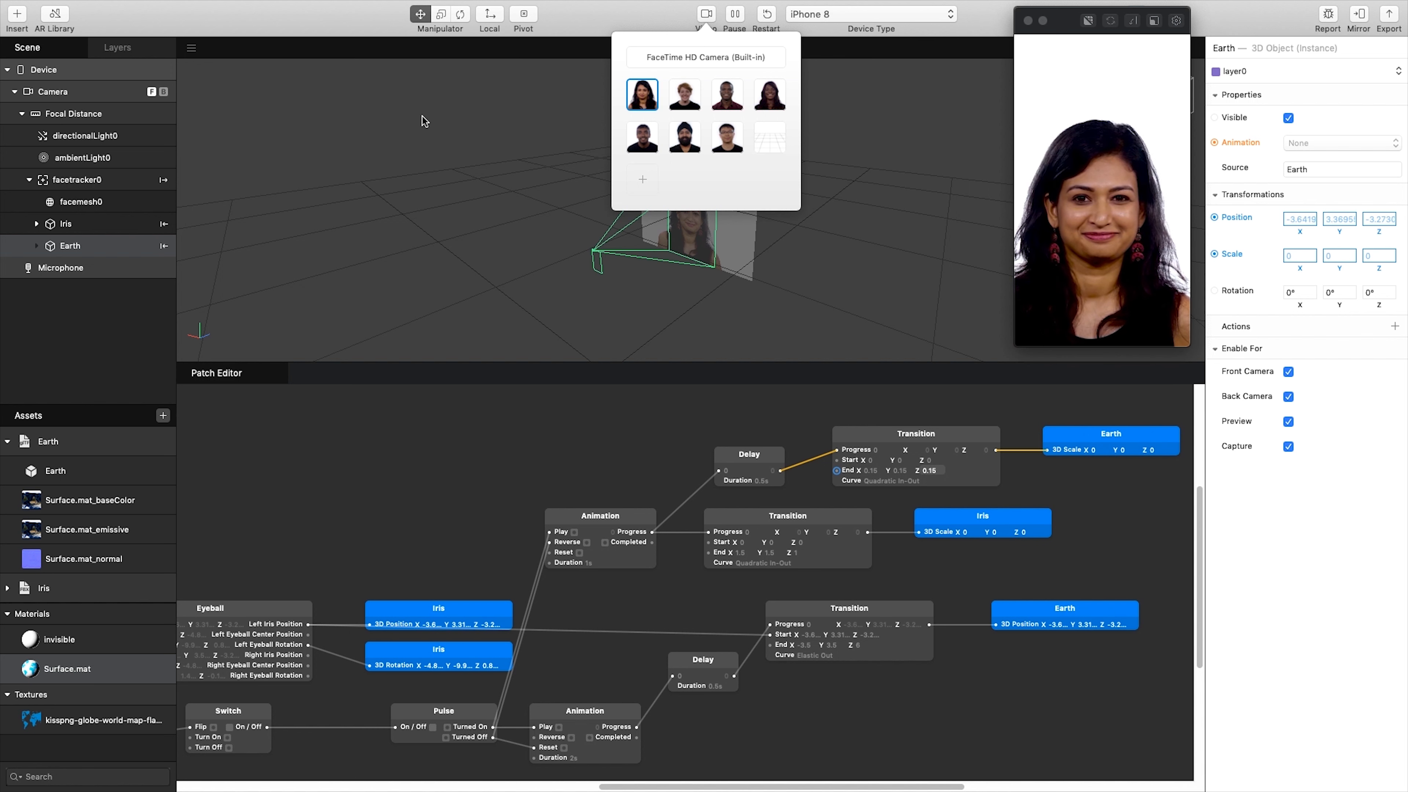
left_click(620, 18)
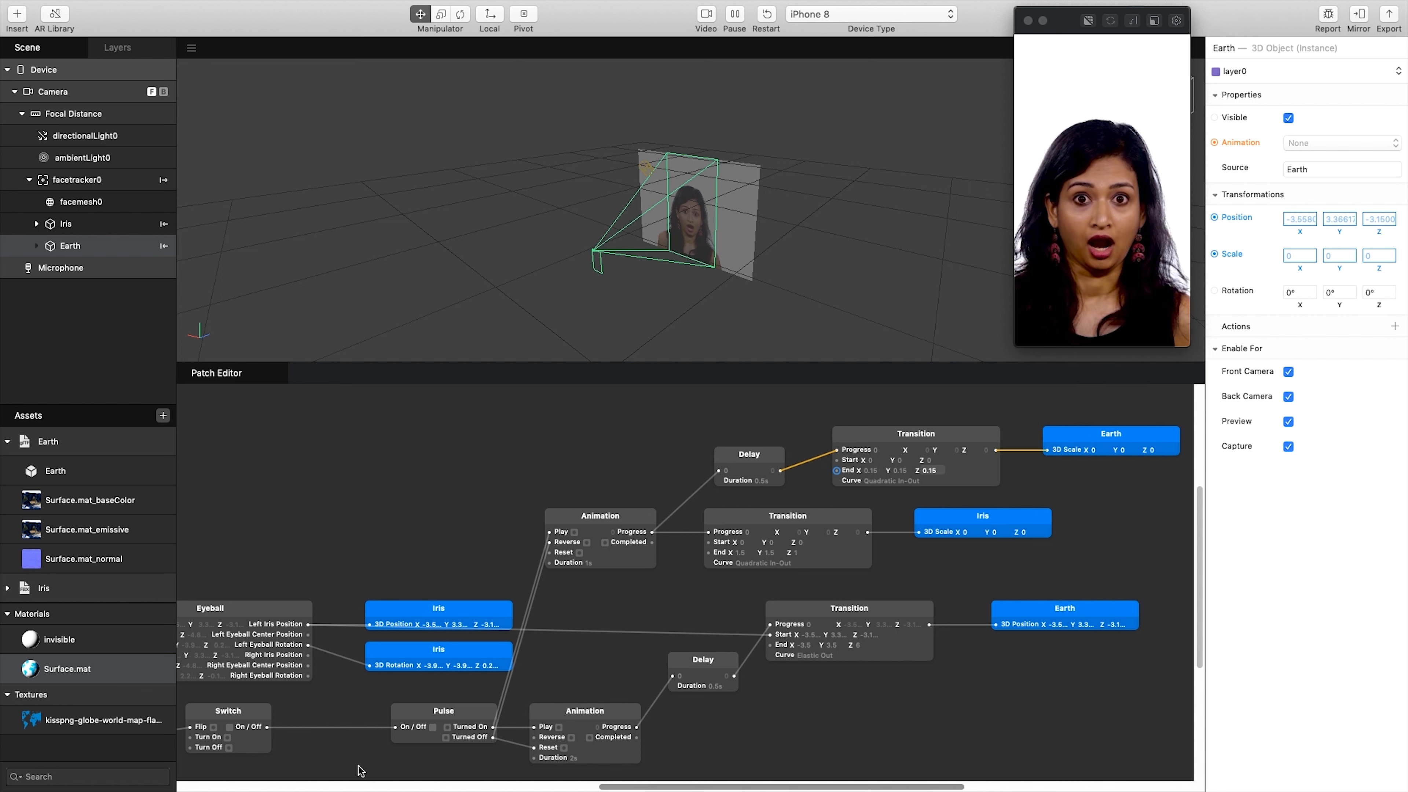
Step: Move the Screen Tap patch farther from the existing Switch and add a second Switch patch flipped by its Tap output
left_click_drag(621, 786, 533, 786)
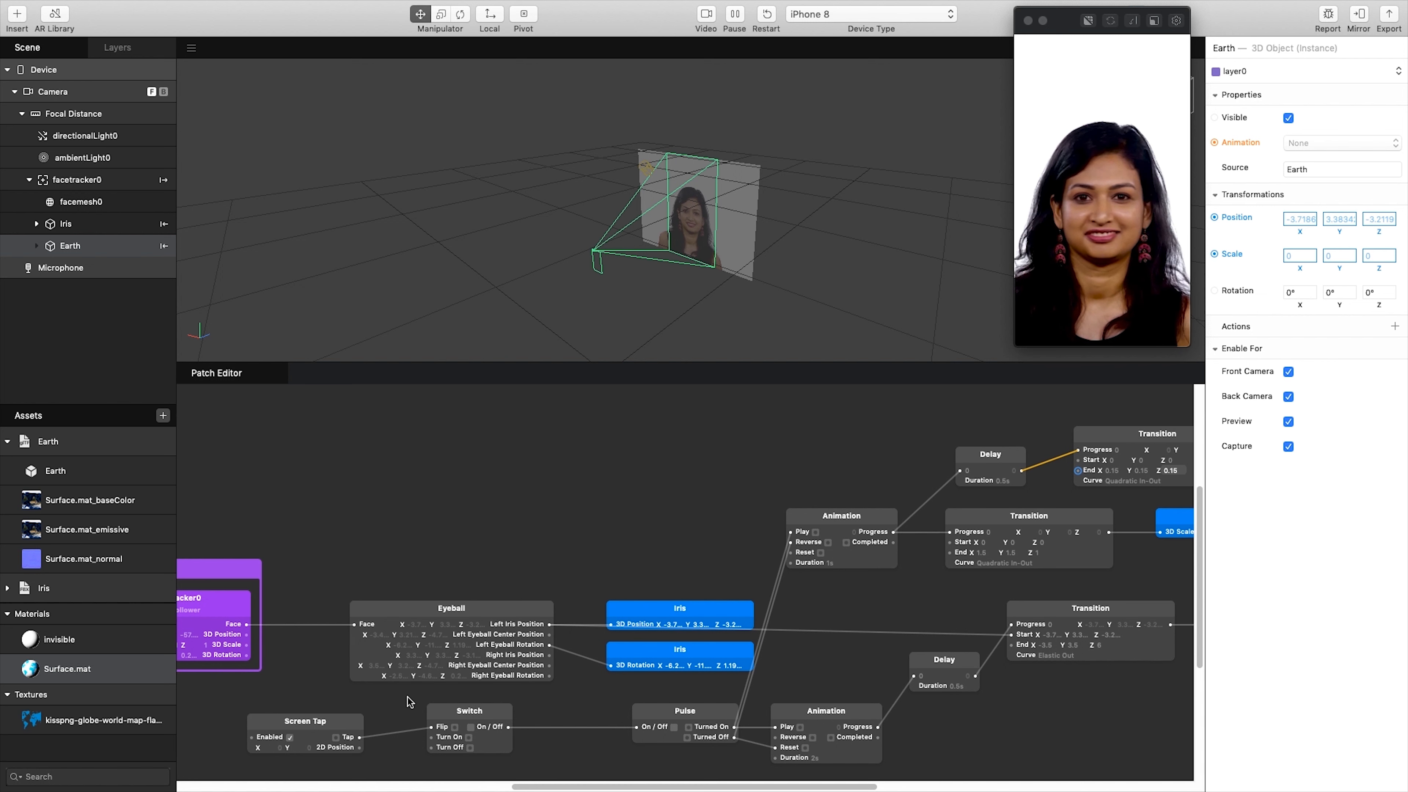
left_click_drag(302, 733, 194, 724)
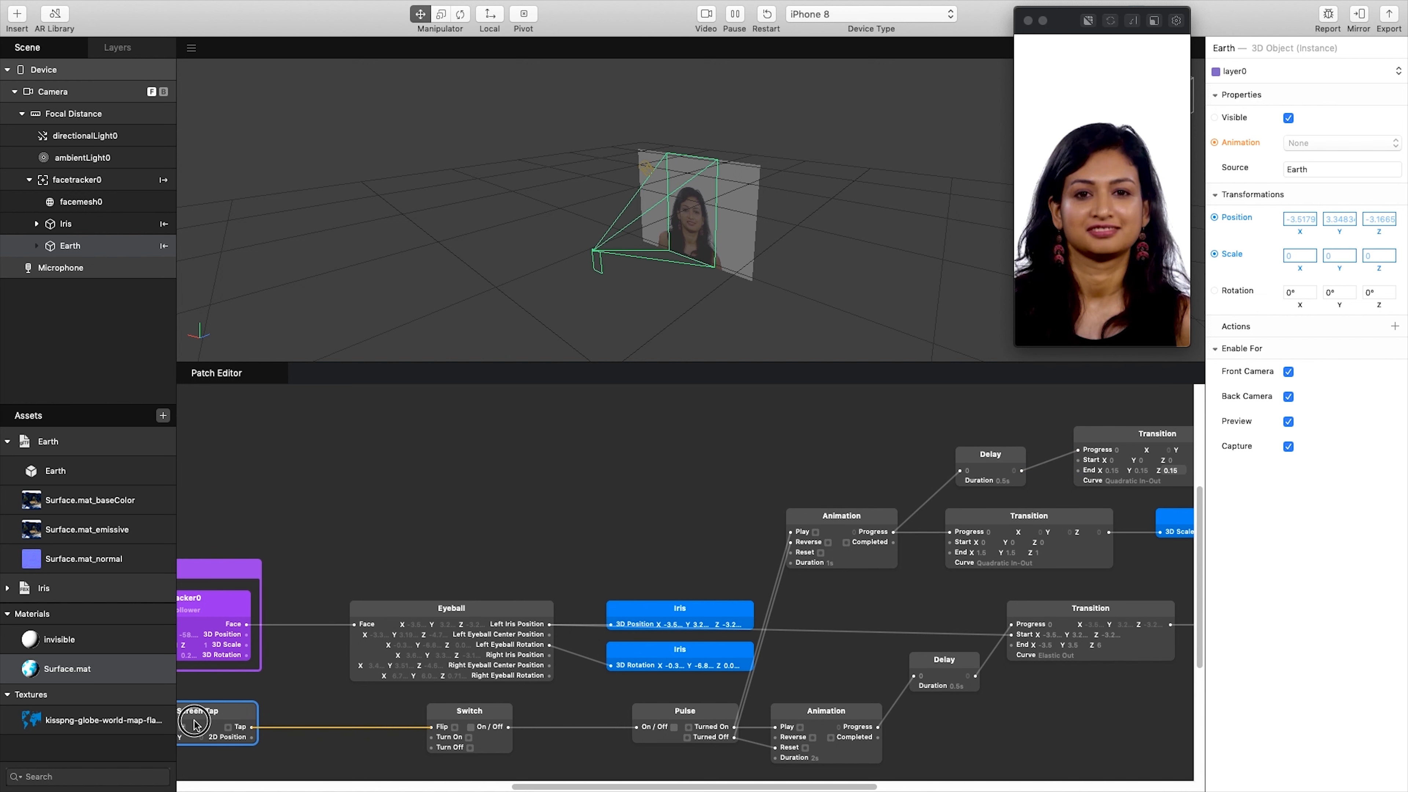
left_click_drag(290, 686, 392, 492)
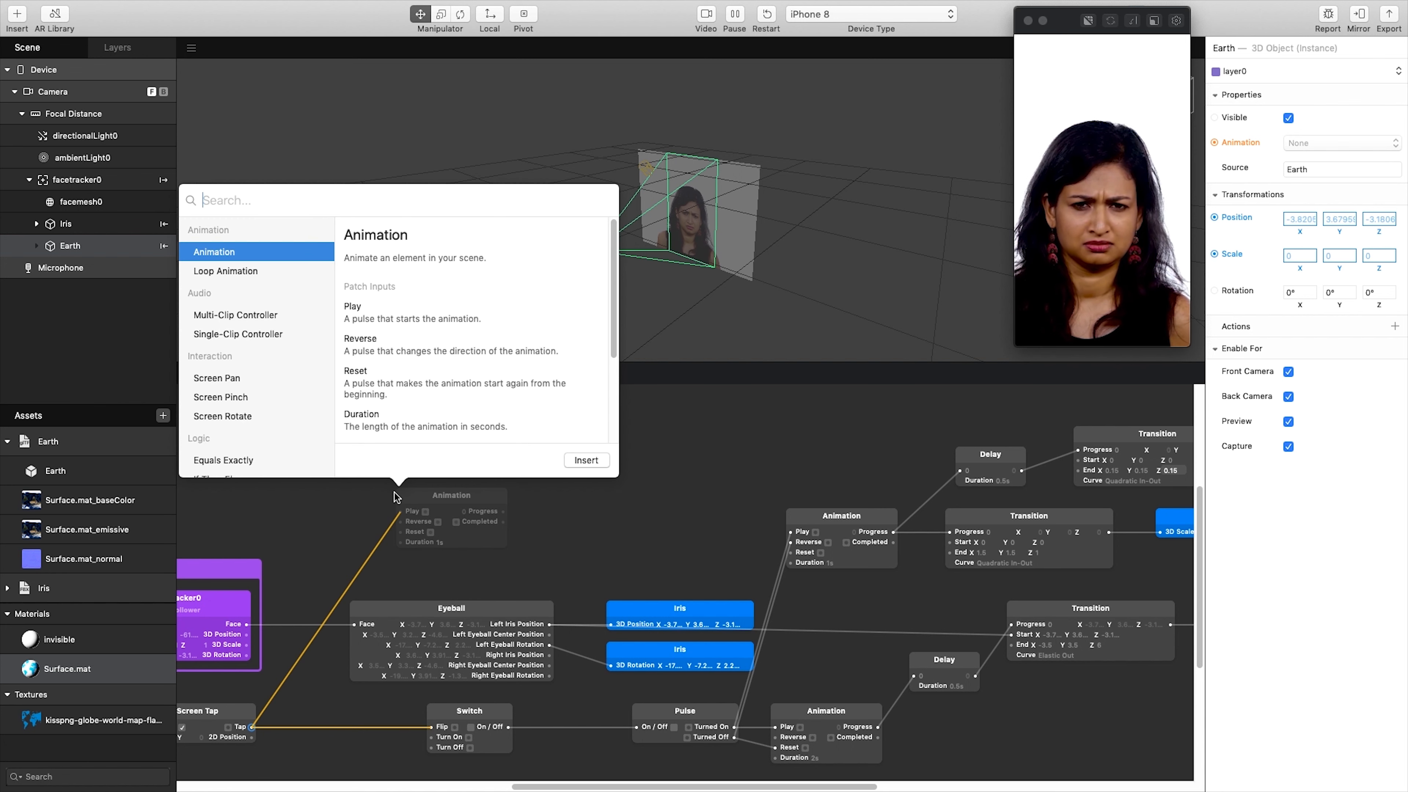
type("switch")
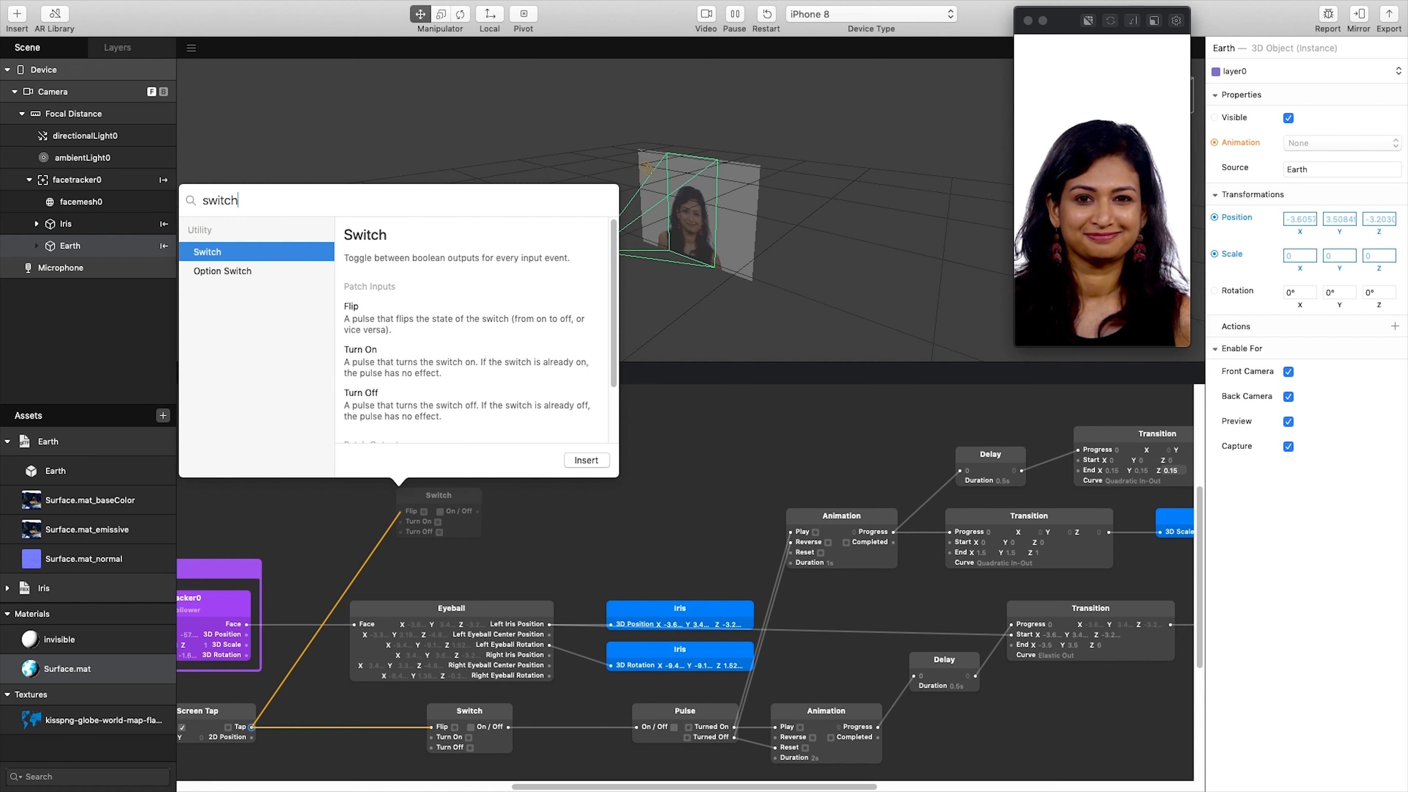
left_click(584, 460)
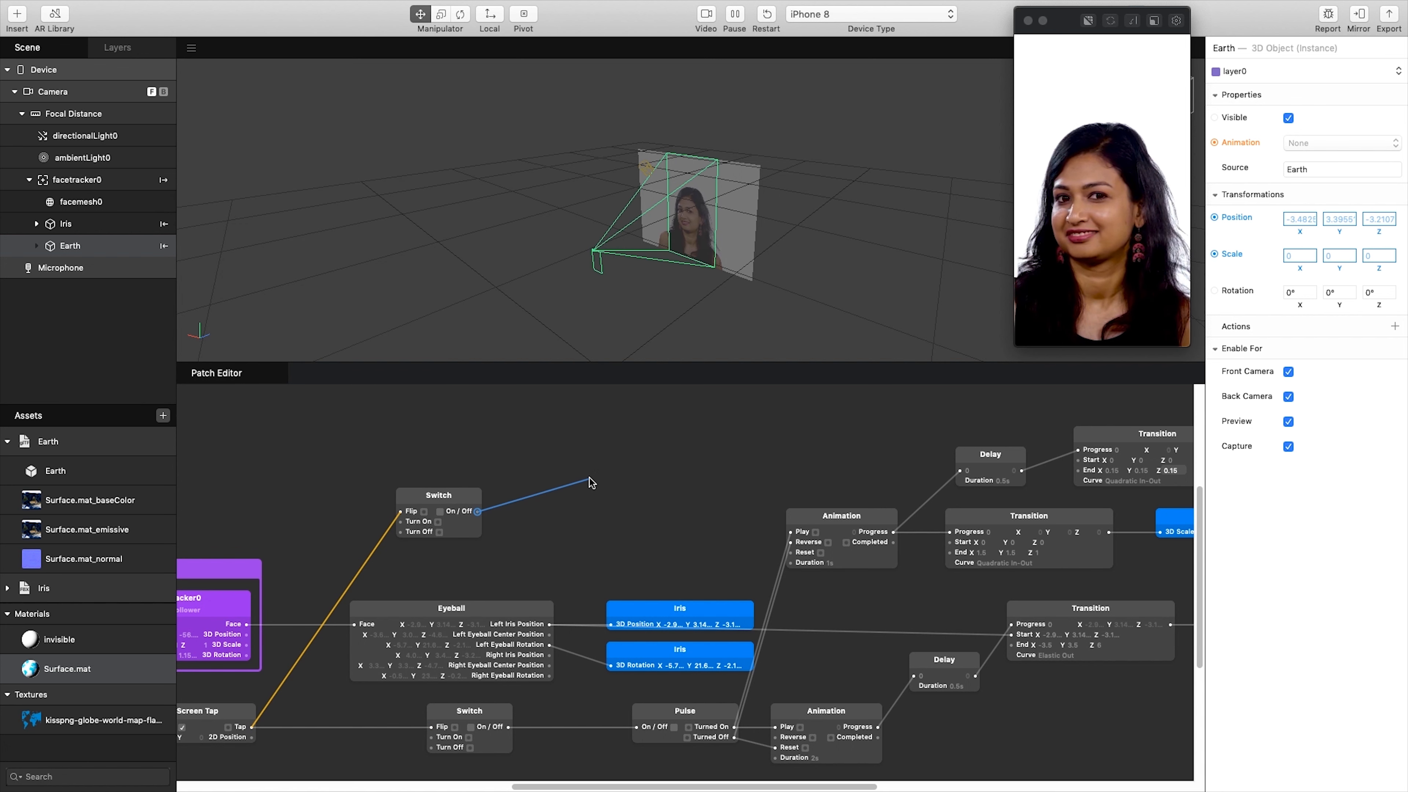
Step: Add a Loop Animation patch enabled by the new Switch's On/Off output and set its duration to 10 s
left_click_drag(589, 479, 589, 478)
left_click(777, 450)
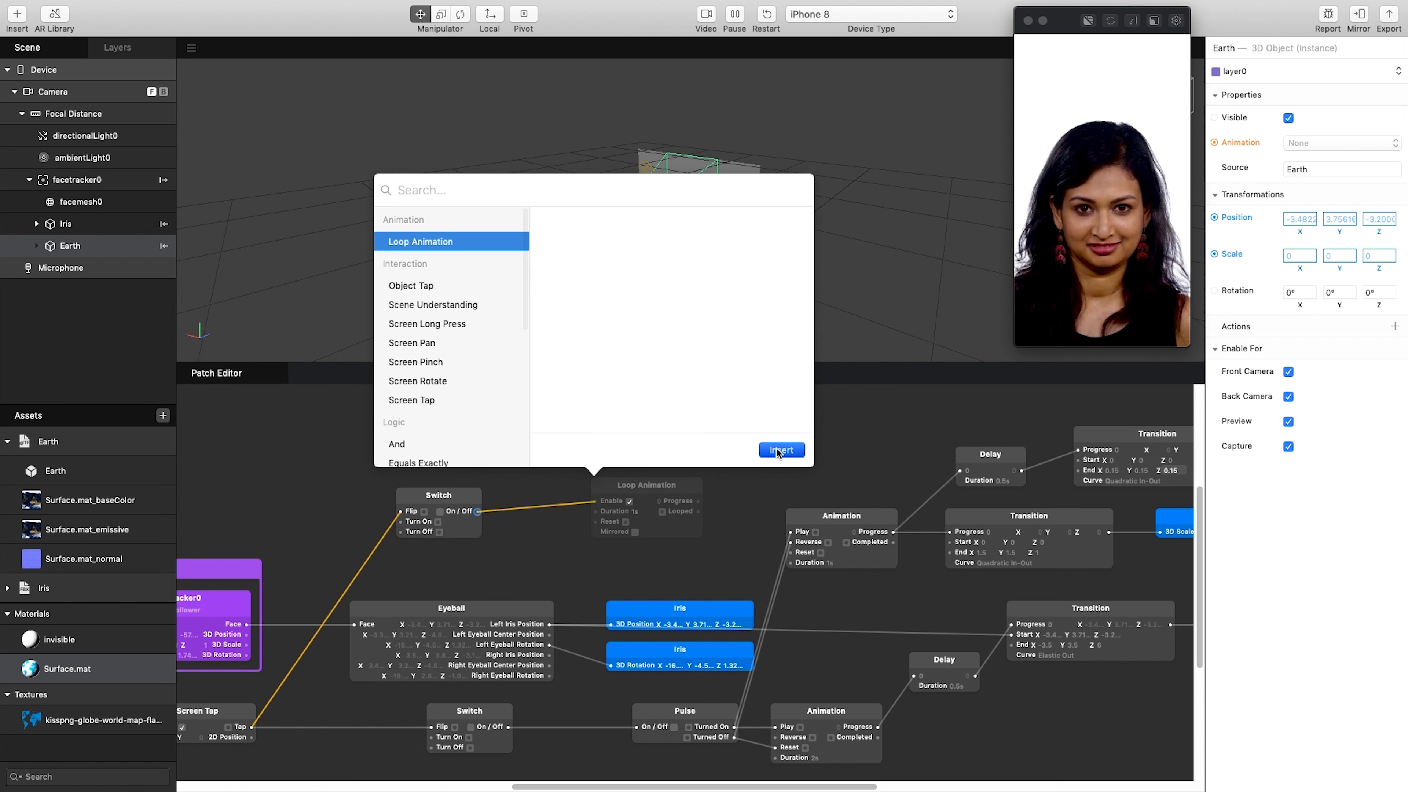
left_click_drag(649, 492, 598, 440)
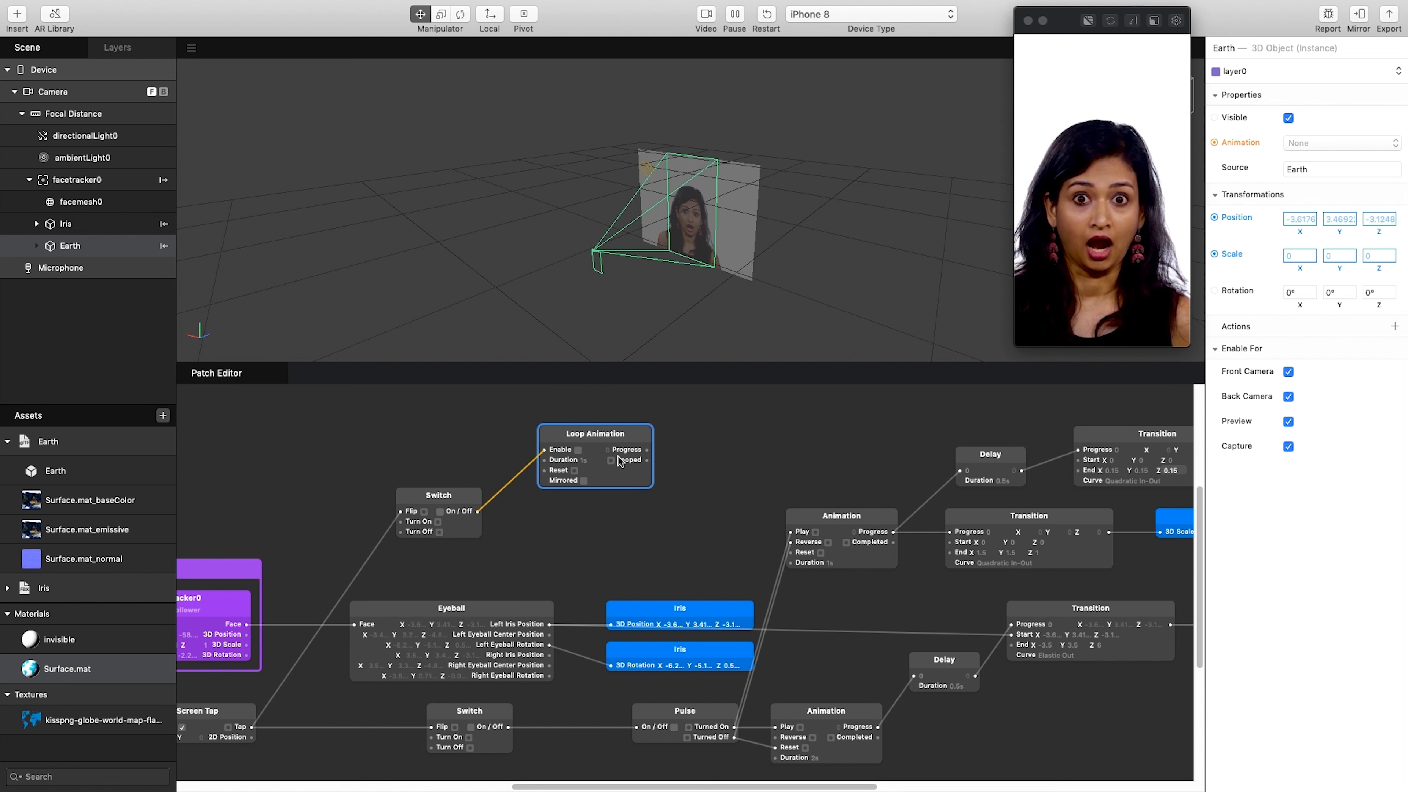
left_click(586, 460)
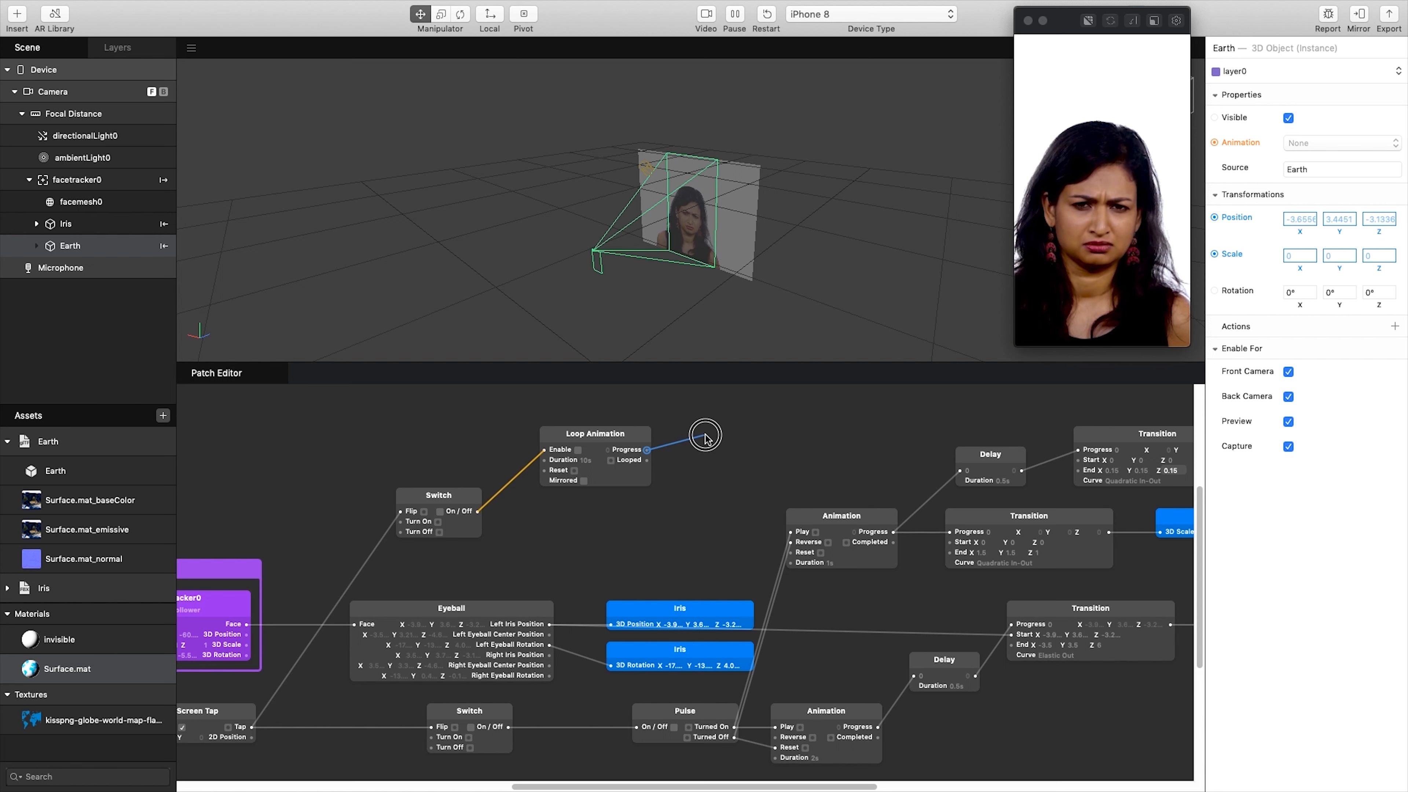
Step: Add a Transition patch driven by the Loop Animation's Progress output and place it beside the Loop Animation
left_click_drag(704, 438, 706, 436)
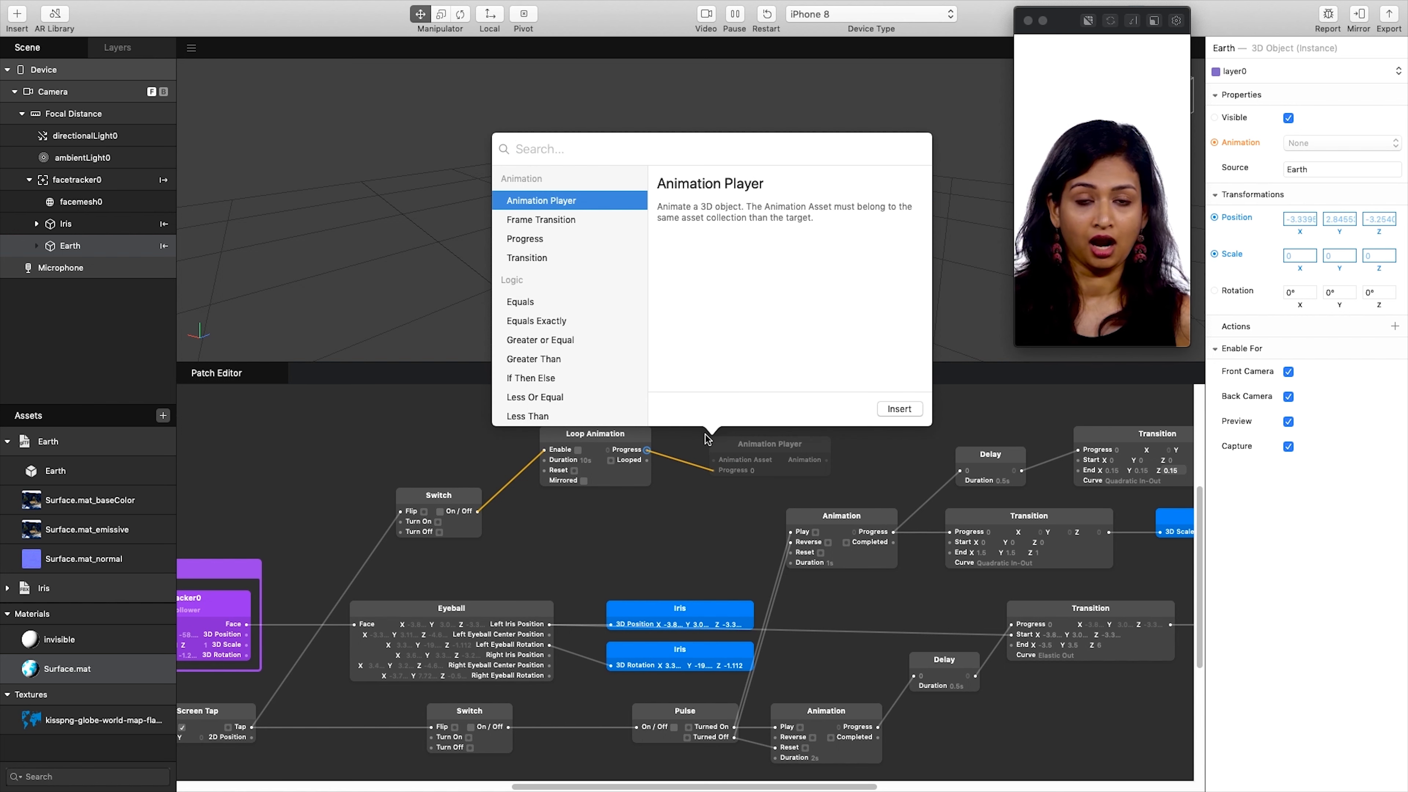
type("tr")
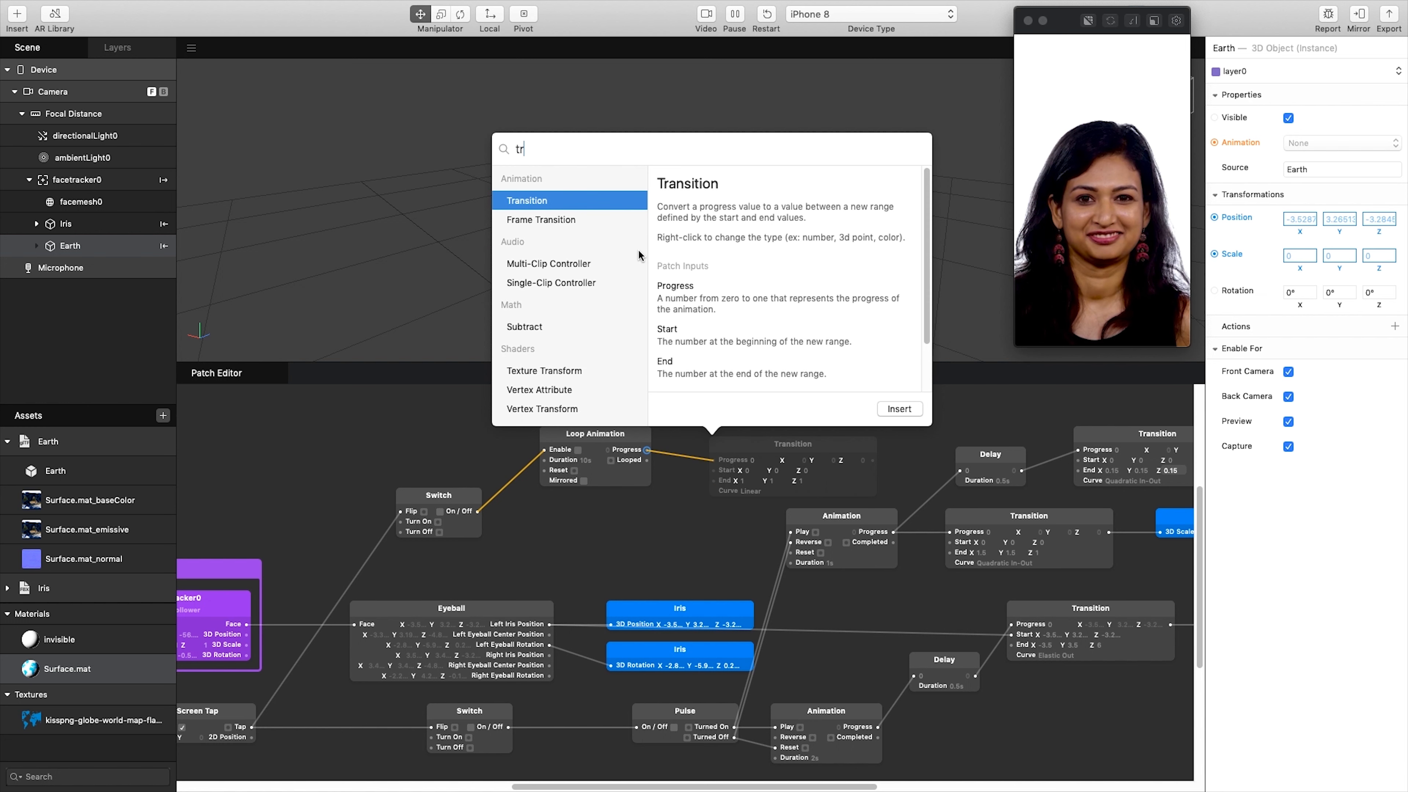
left_click(898, 408)
left_click_drag(754, 448, 764, 427)
Step: Create a 3D Rotation patch for the Earth object and connect the new Transition's output to it
left_click(96, 242)
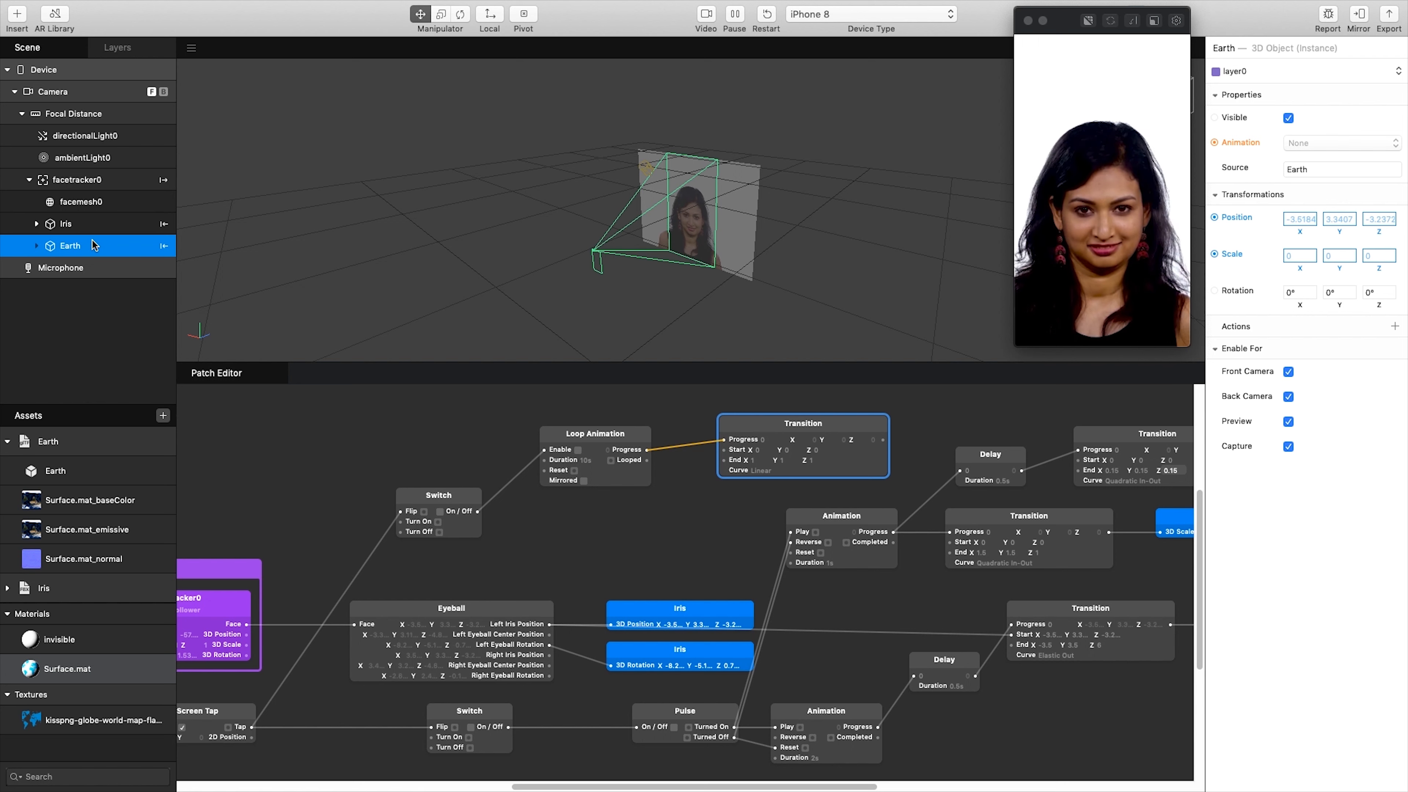
left_click(1214, 291)
scroll(661, 604, "down", 5)
scroll(661, 604, "right", 2)
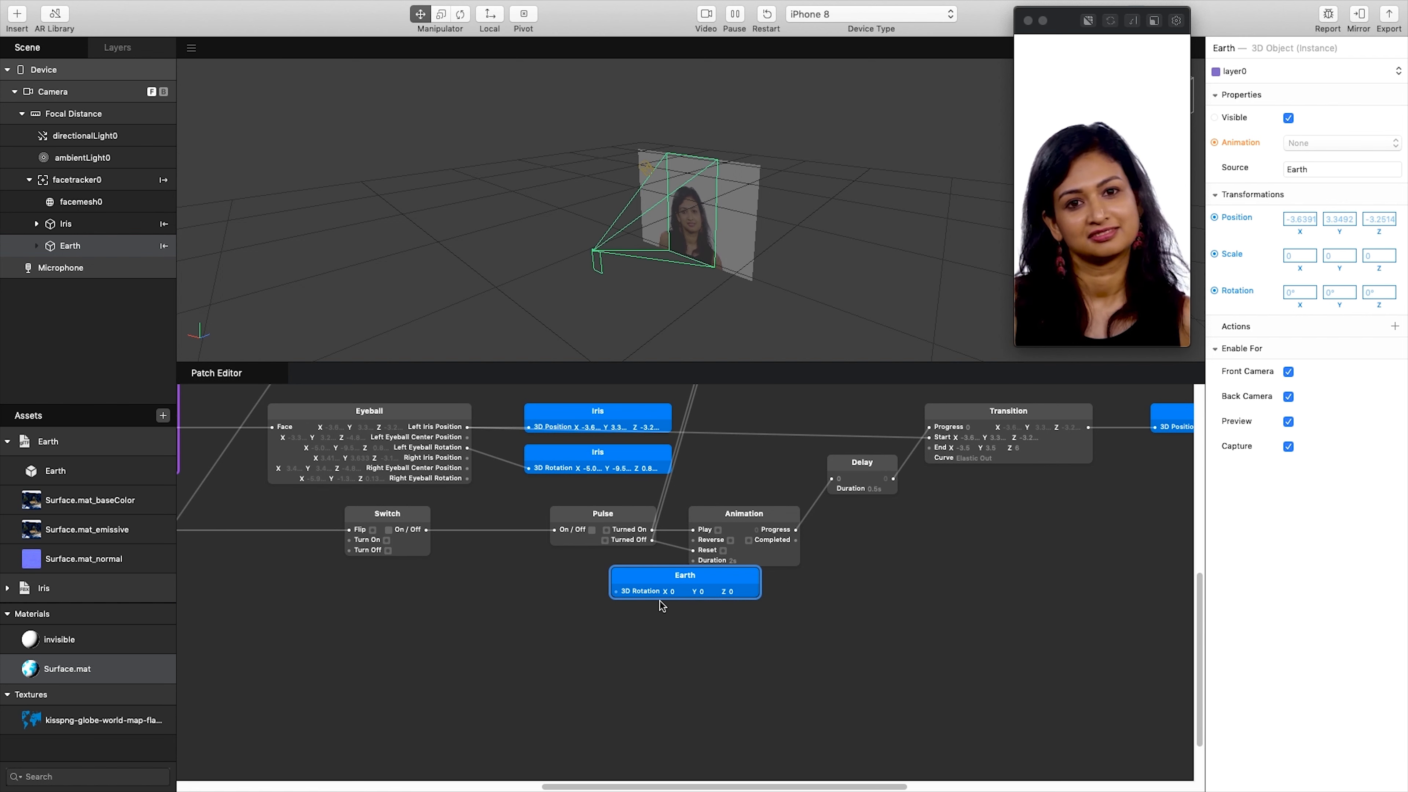
left_click_drag(662, 568, 878, 410)
left_click_drag(801, 451, 813, 447)
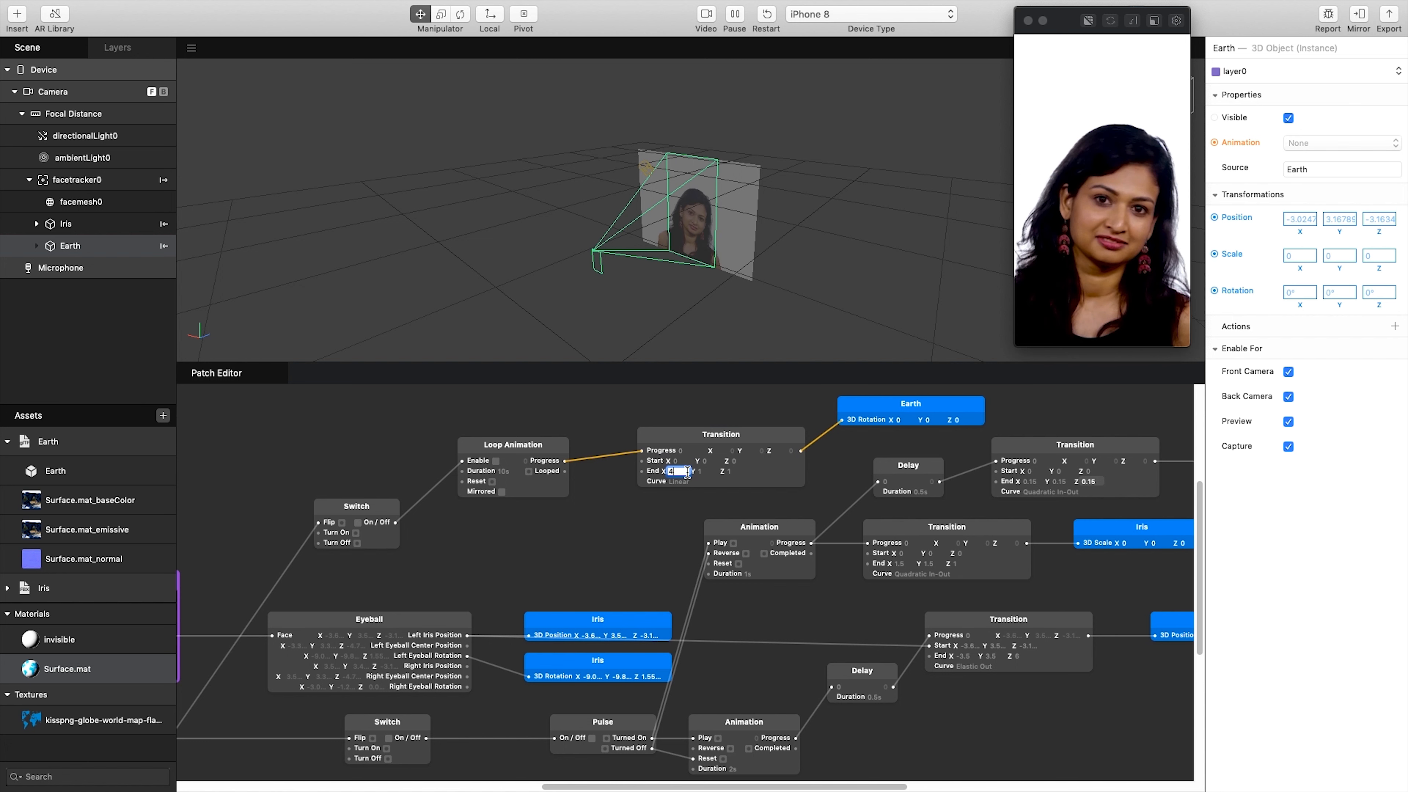
Step: Set both the Start and End X values of the Earth rotation Transition to -45
type("-04")
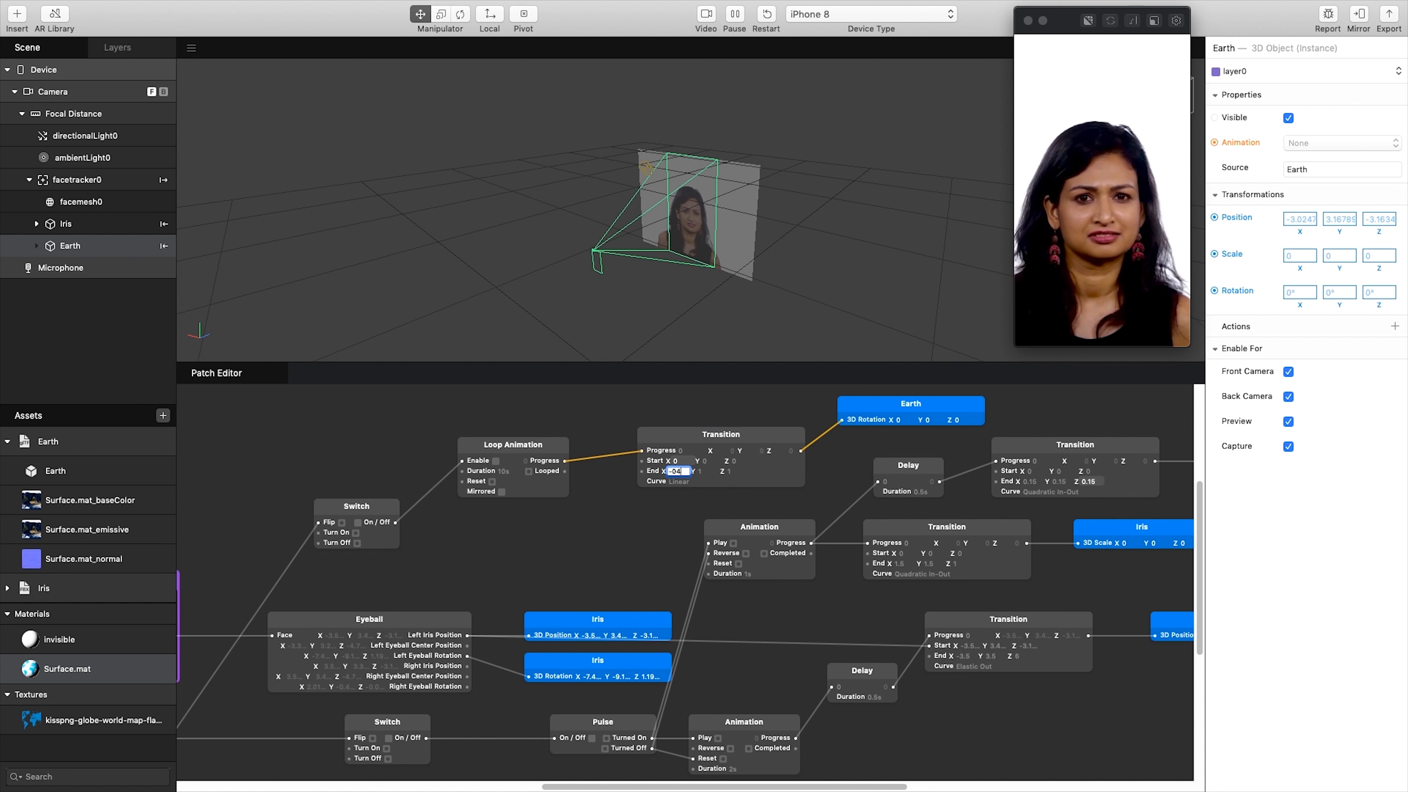
left_click(688, 467)
left_click(676, 460)
type("-45")
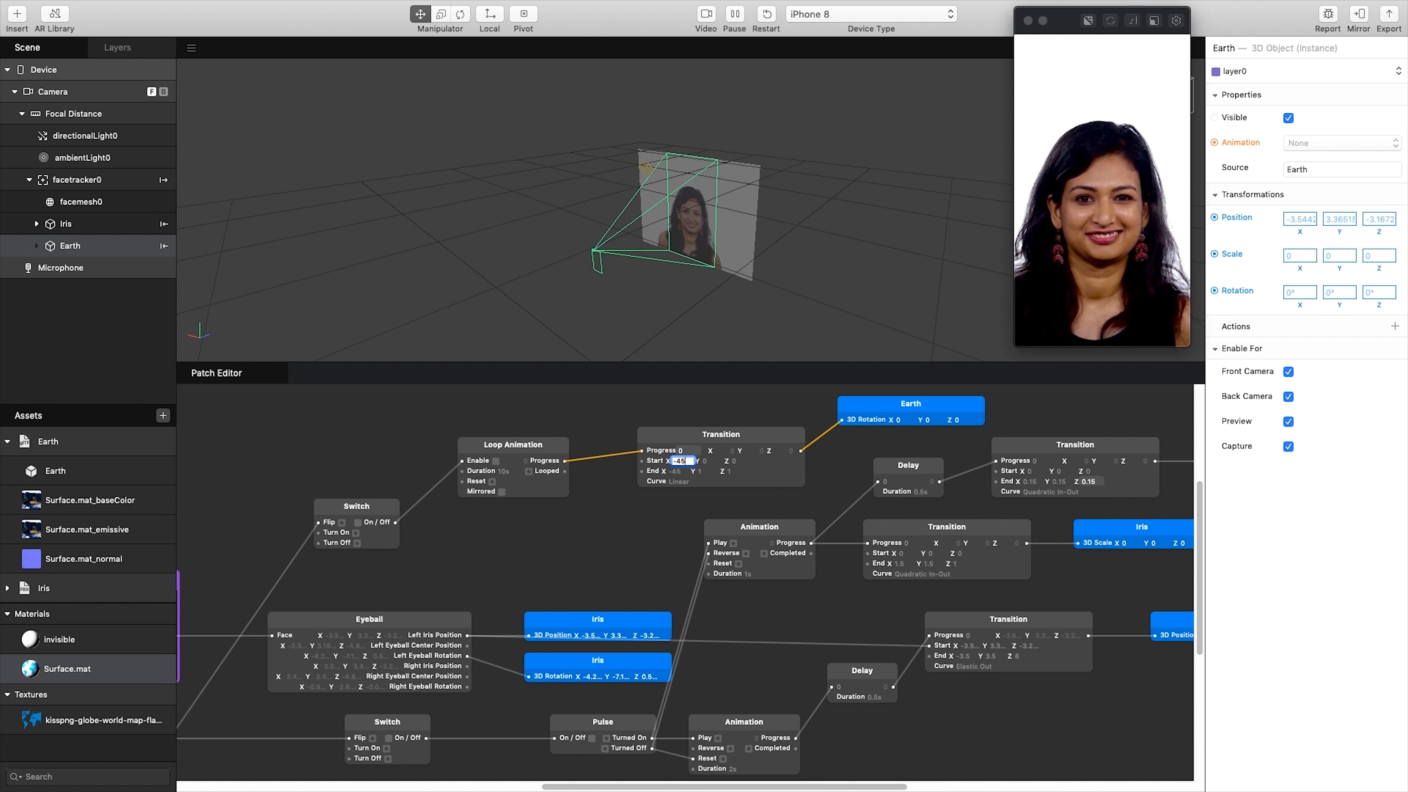
key("Return")
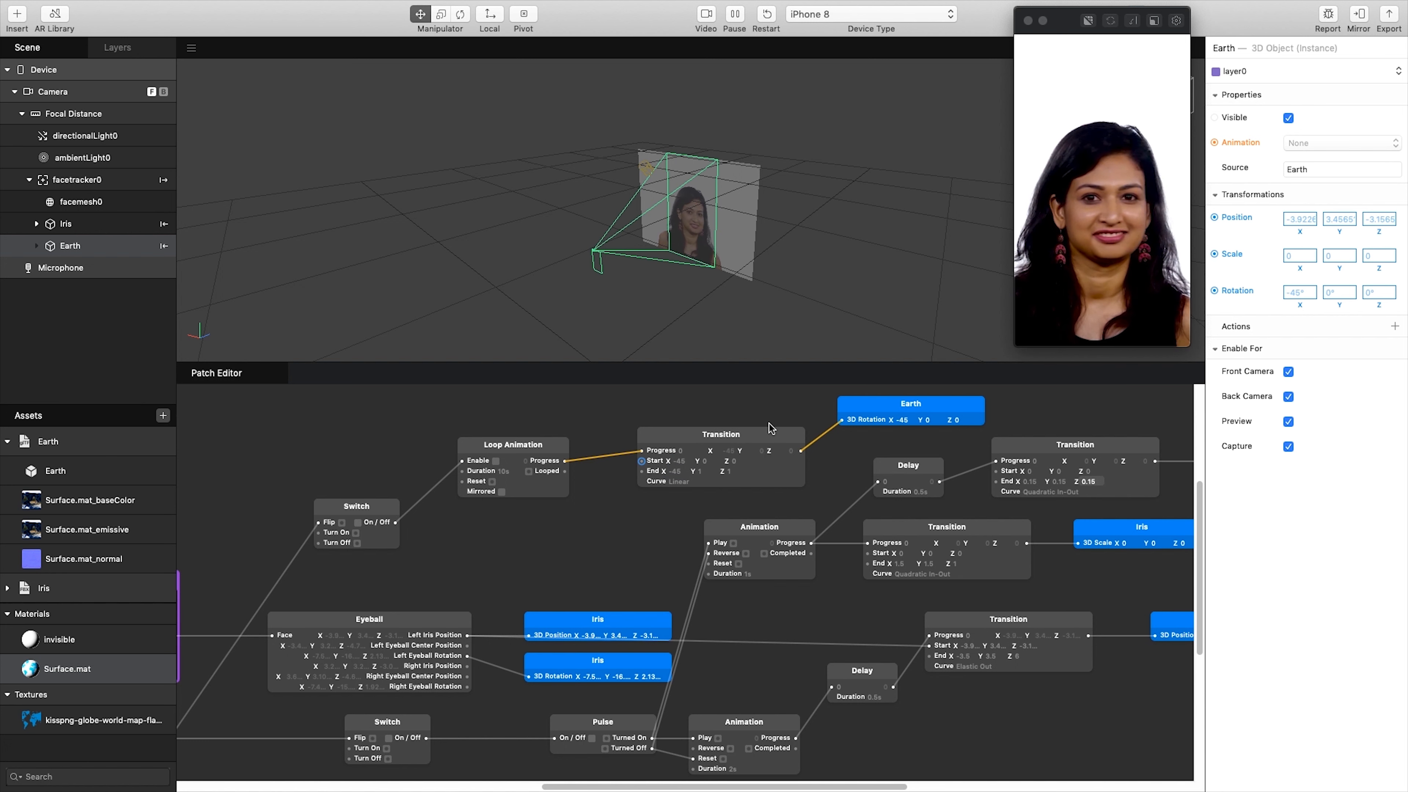
Step: Set the Earth rotation Transition's End values to 360 on Y and 0 on Z
left_click(729, 471)
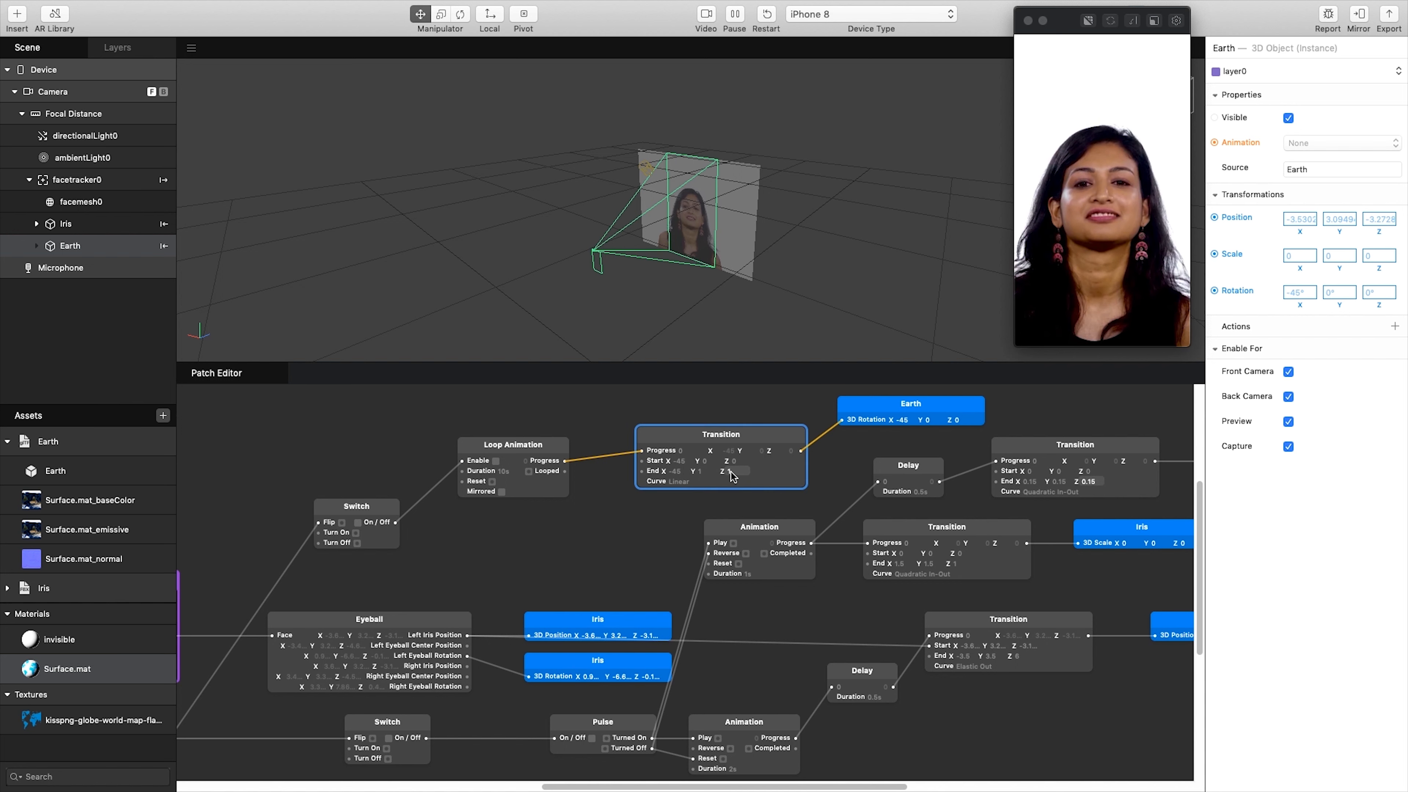
type("0")
left_click(709, 471)
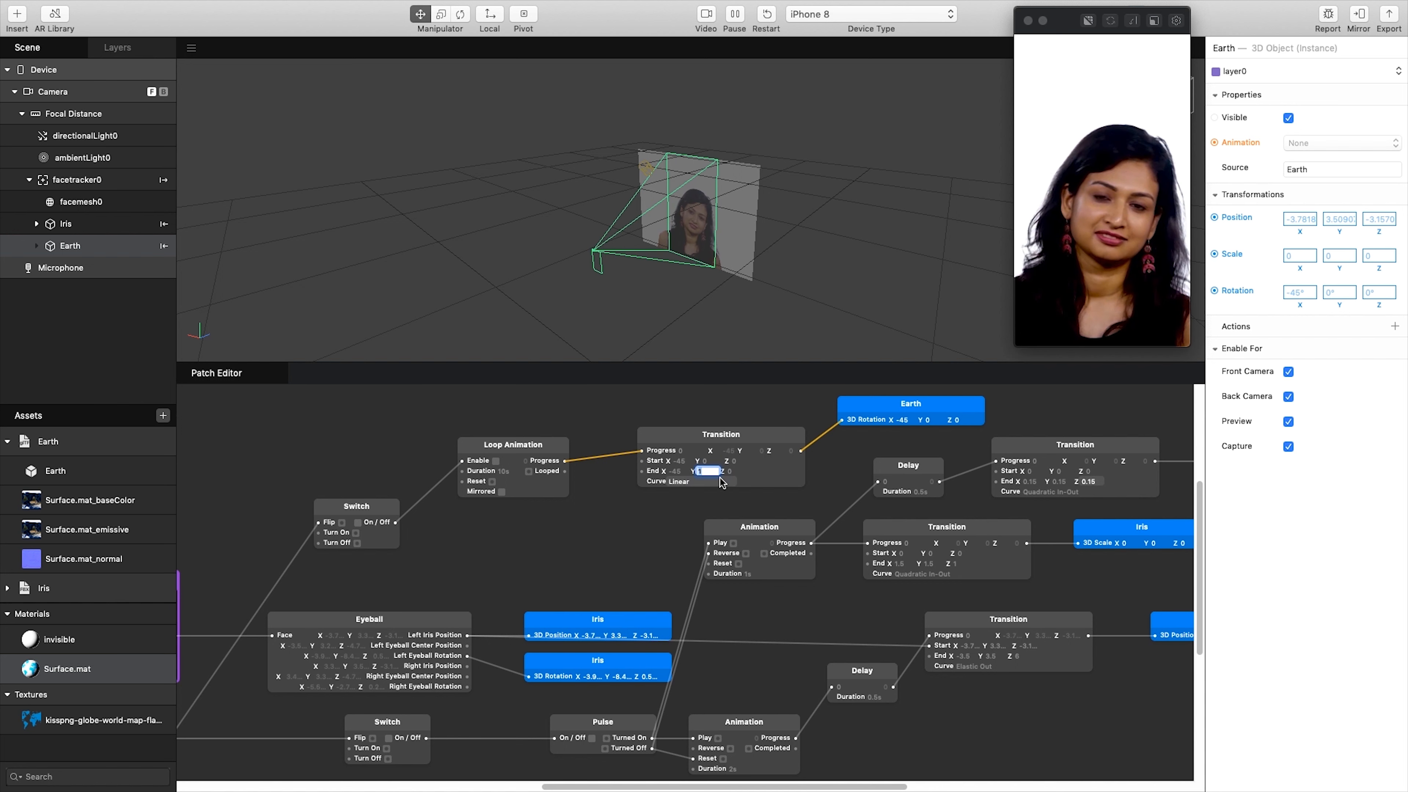
type("360")
key("Return")
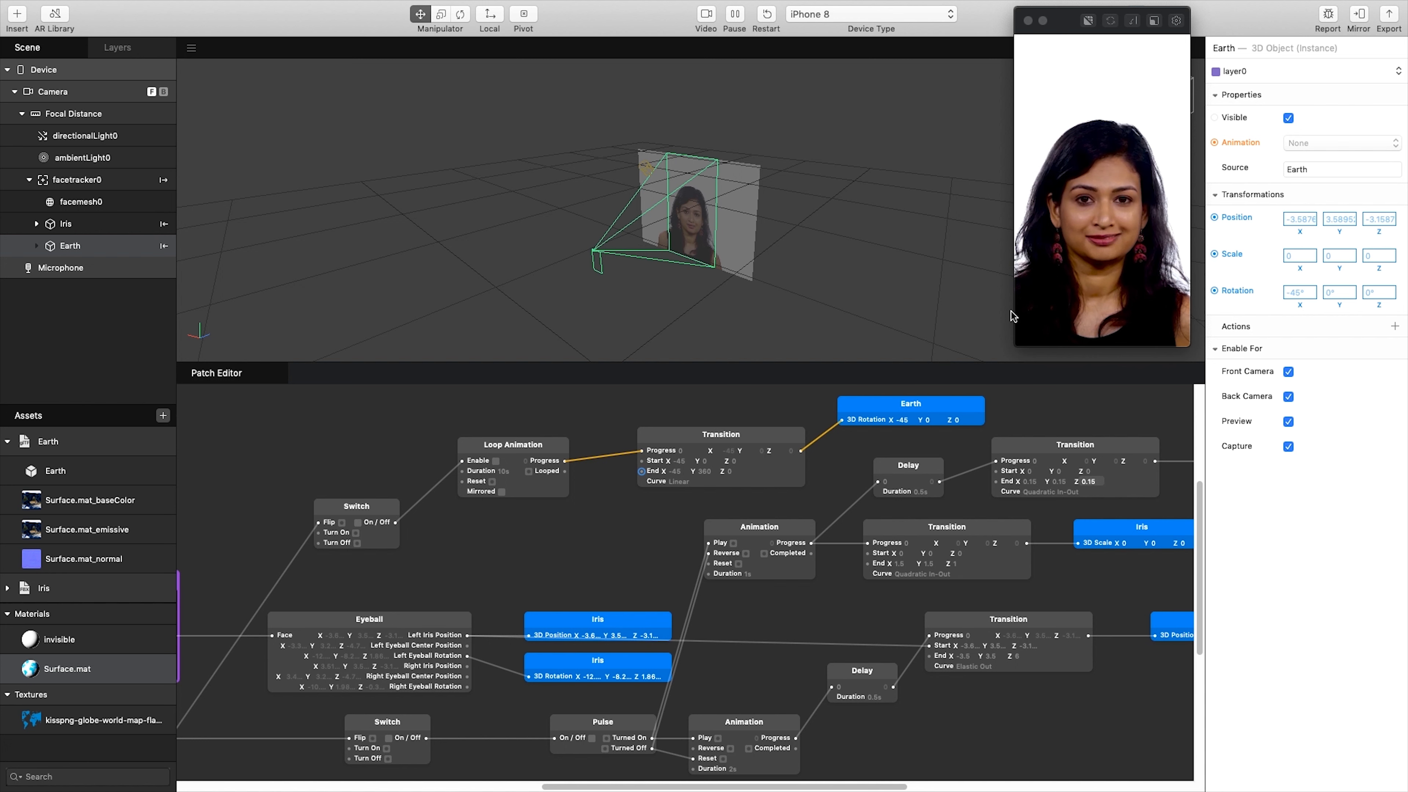
Step: Test the Earth's looping rotation with preview taps on the sample face, then on the FaceTime HD Camera after restarting the effect
left_click(1099, 280)
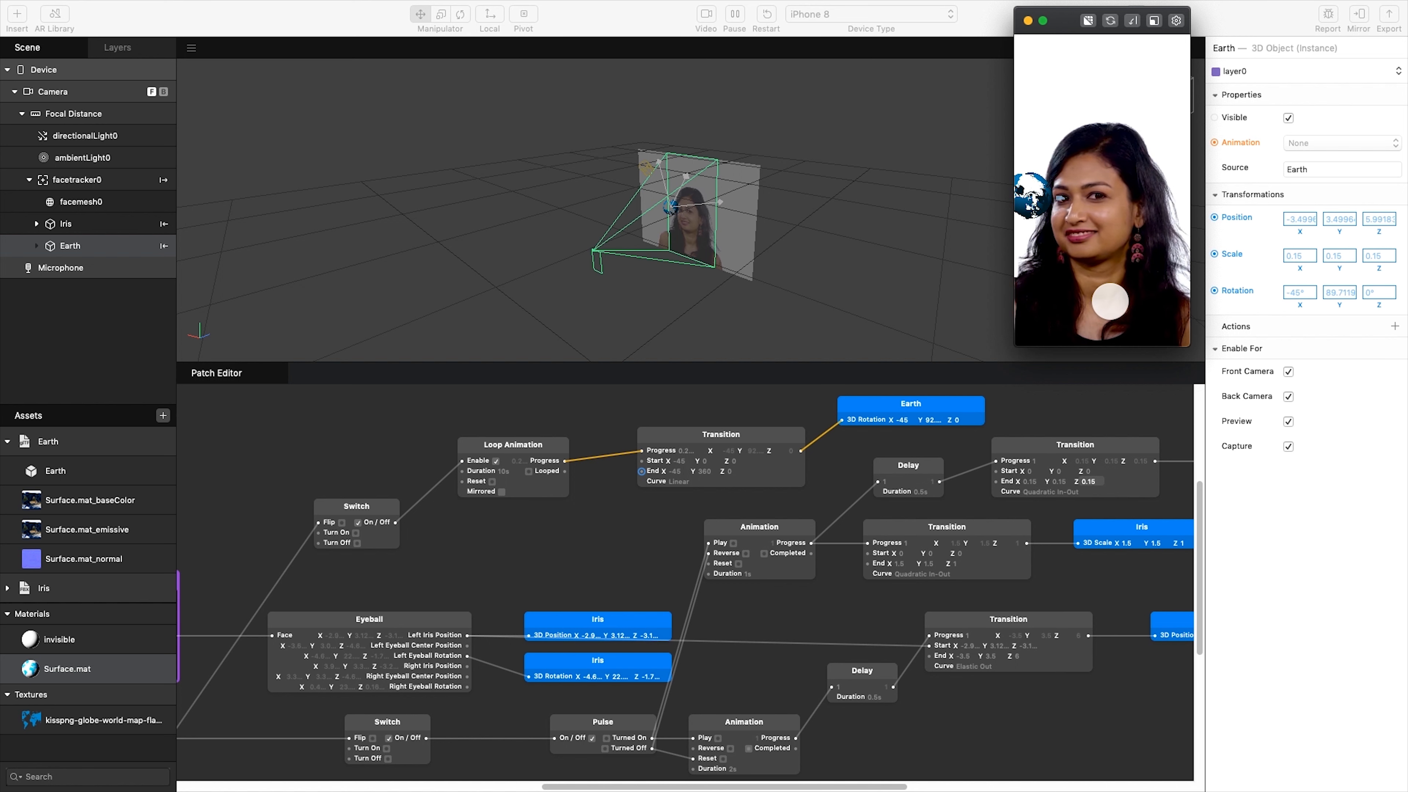
left_click(734, 15)
left_click(719, 16)
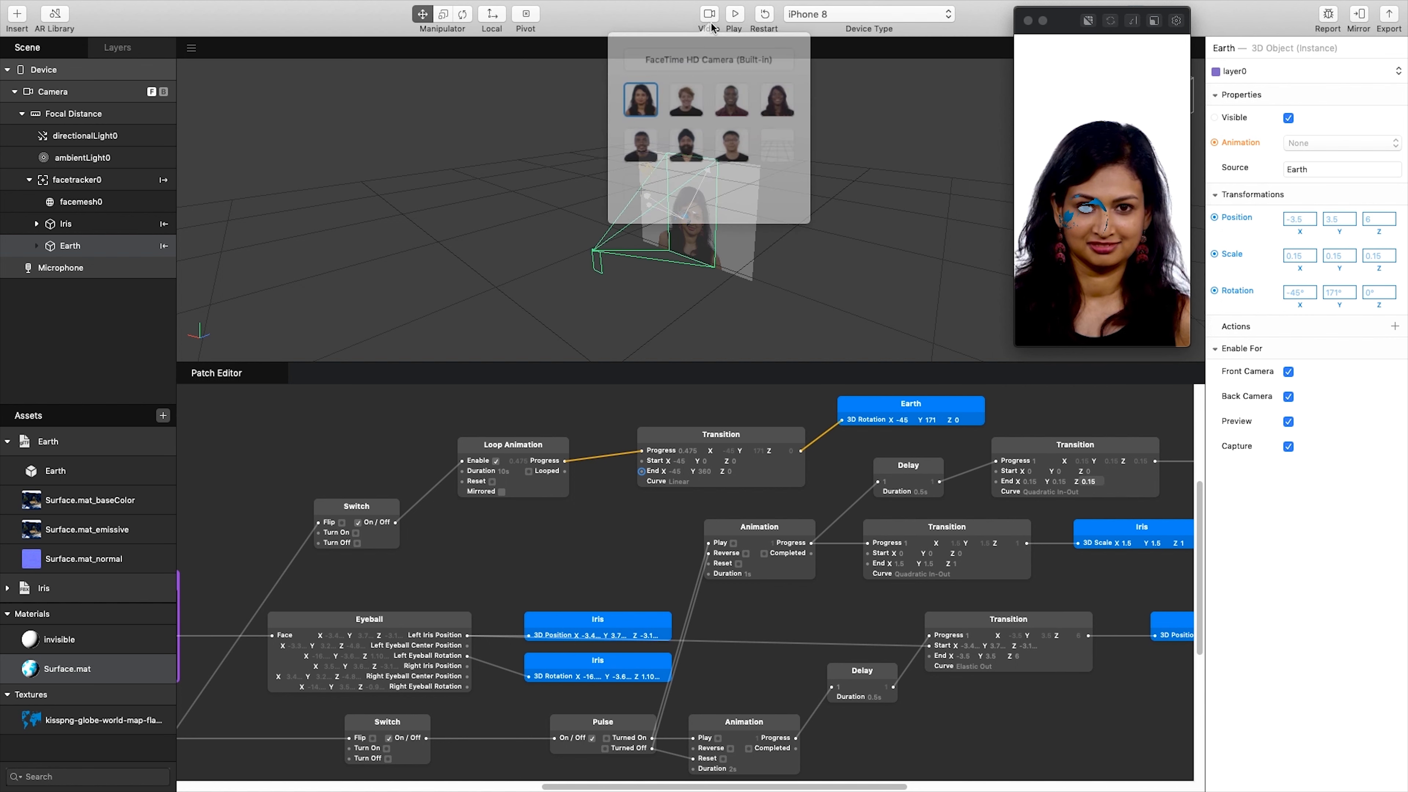
left_click(727, 60)
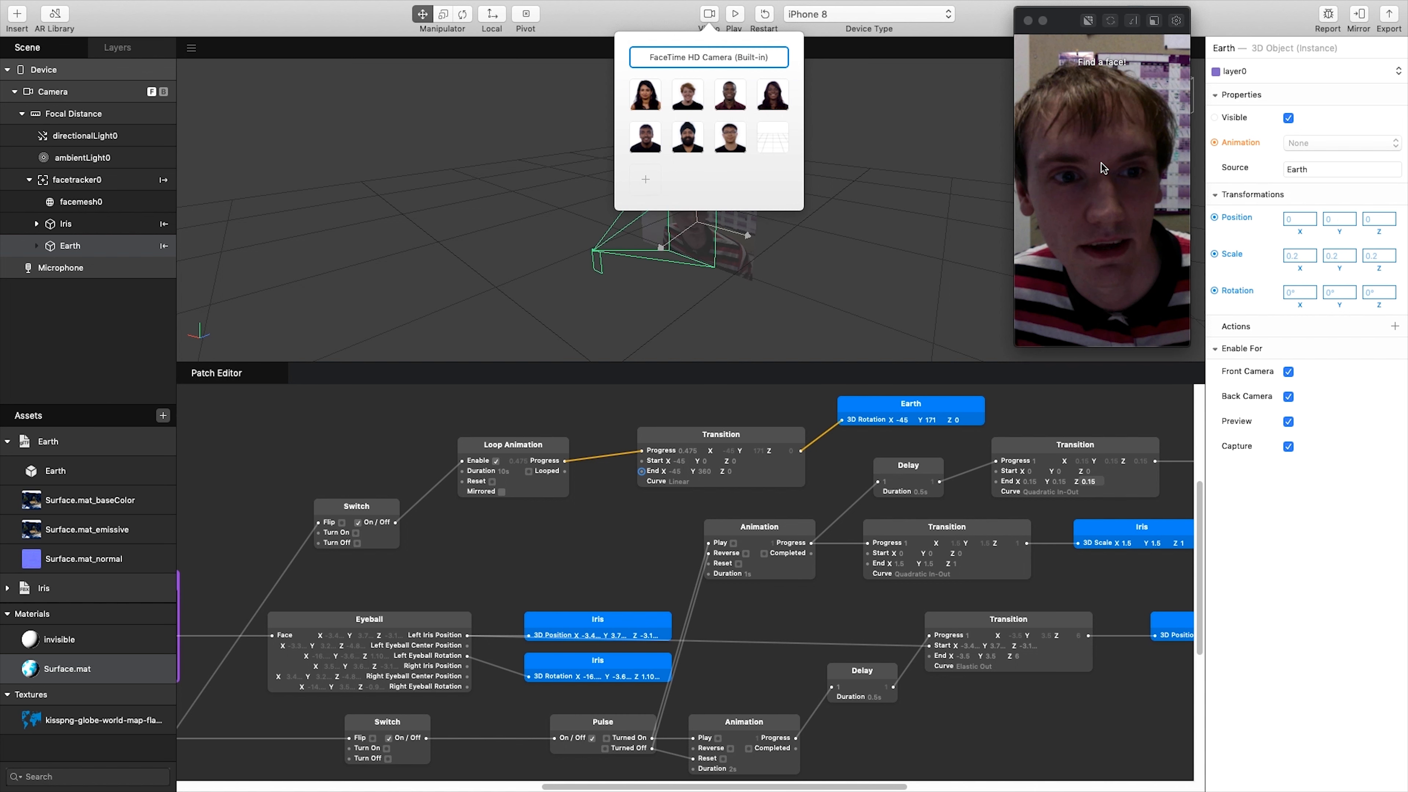
left_click(765, 15)
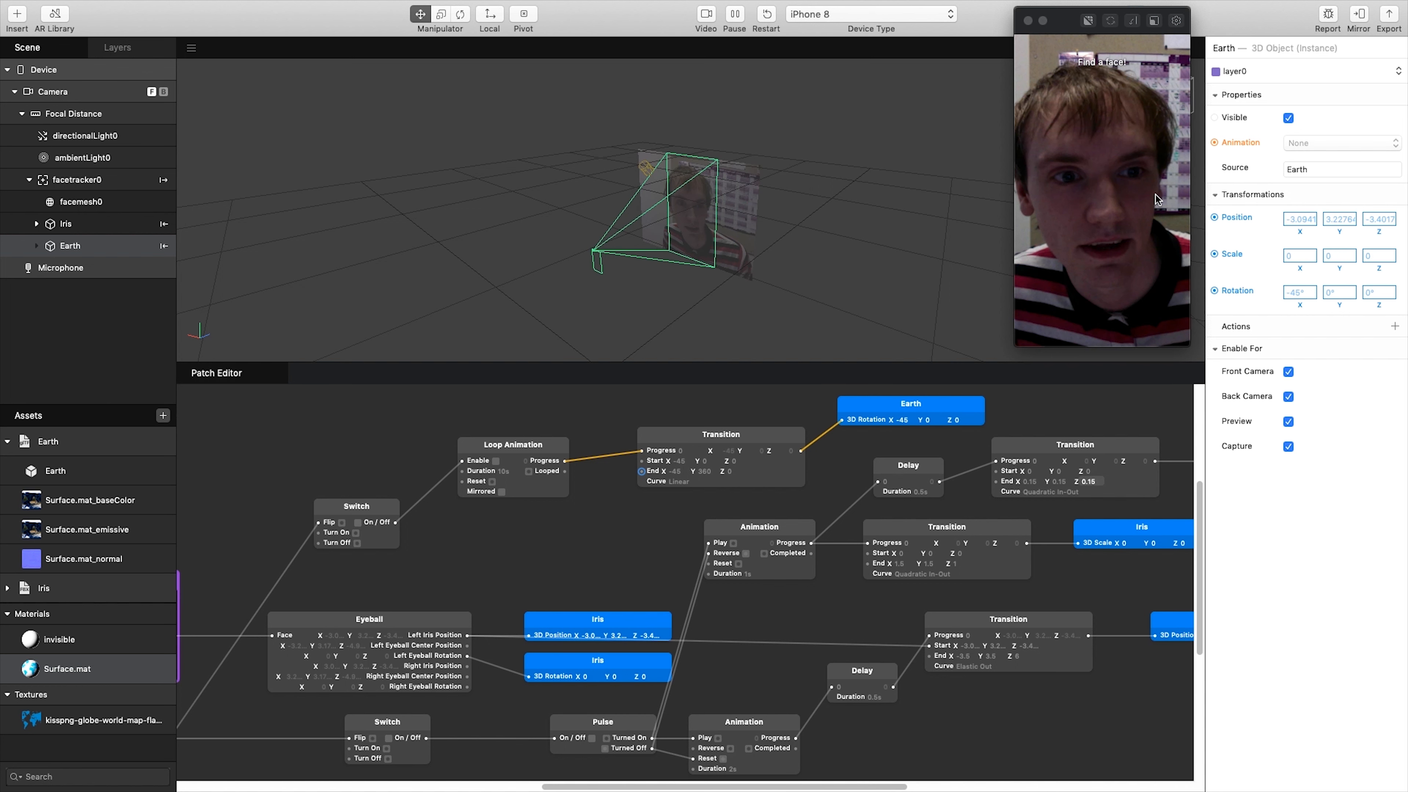
left_click(1113, 236)
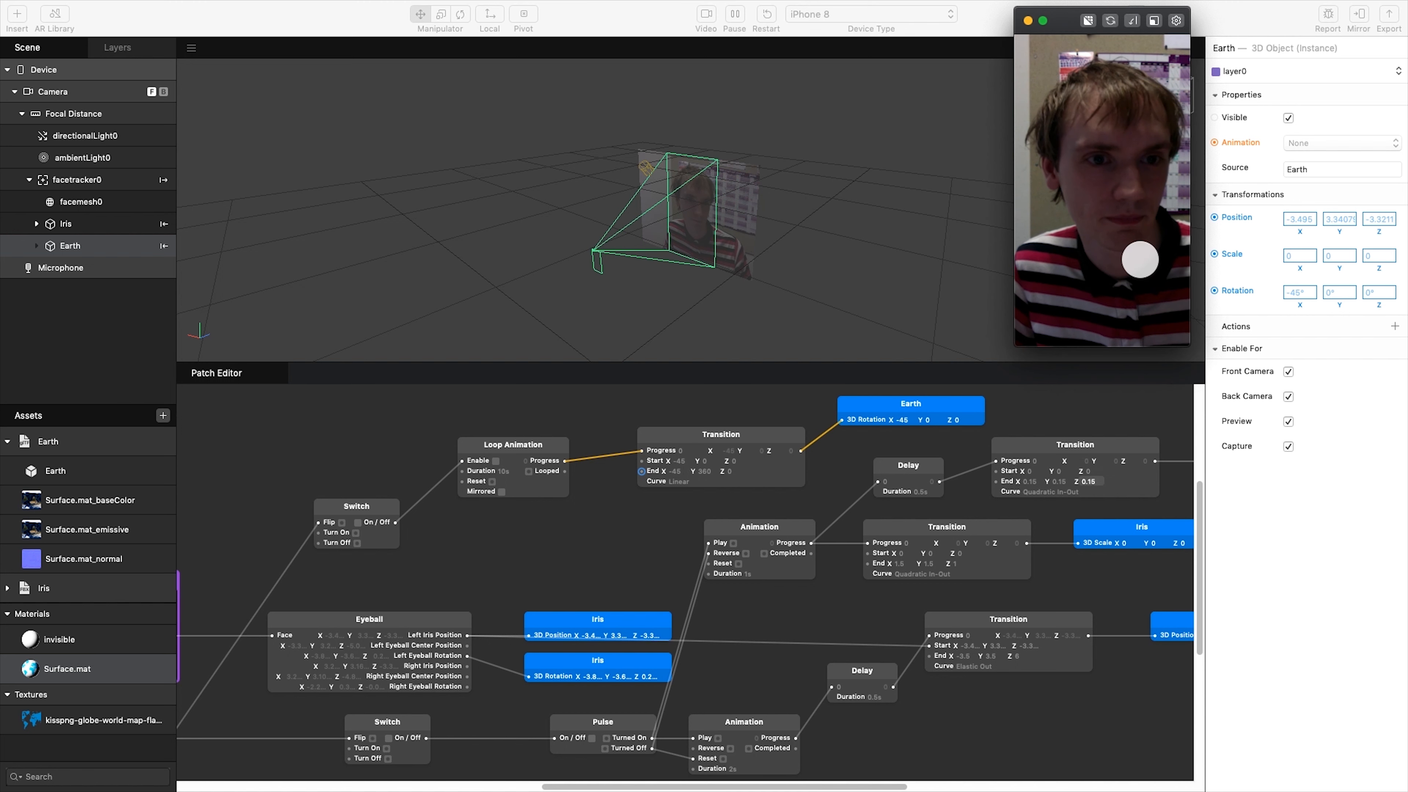
left_click(1125, 247)
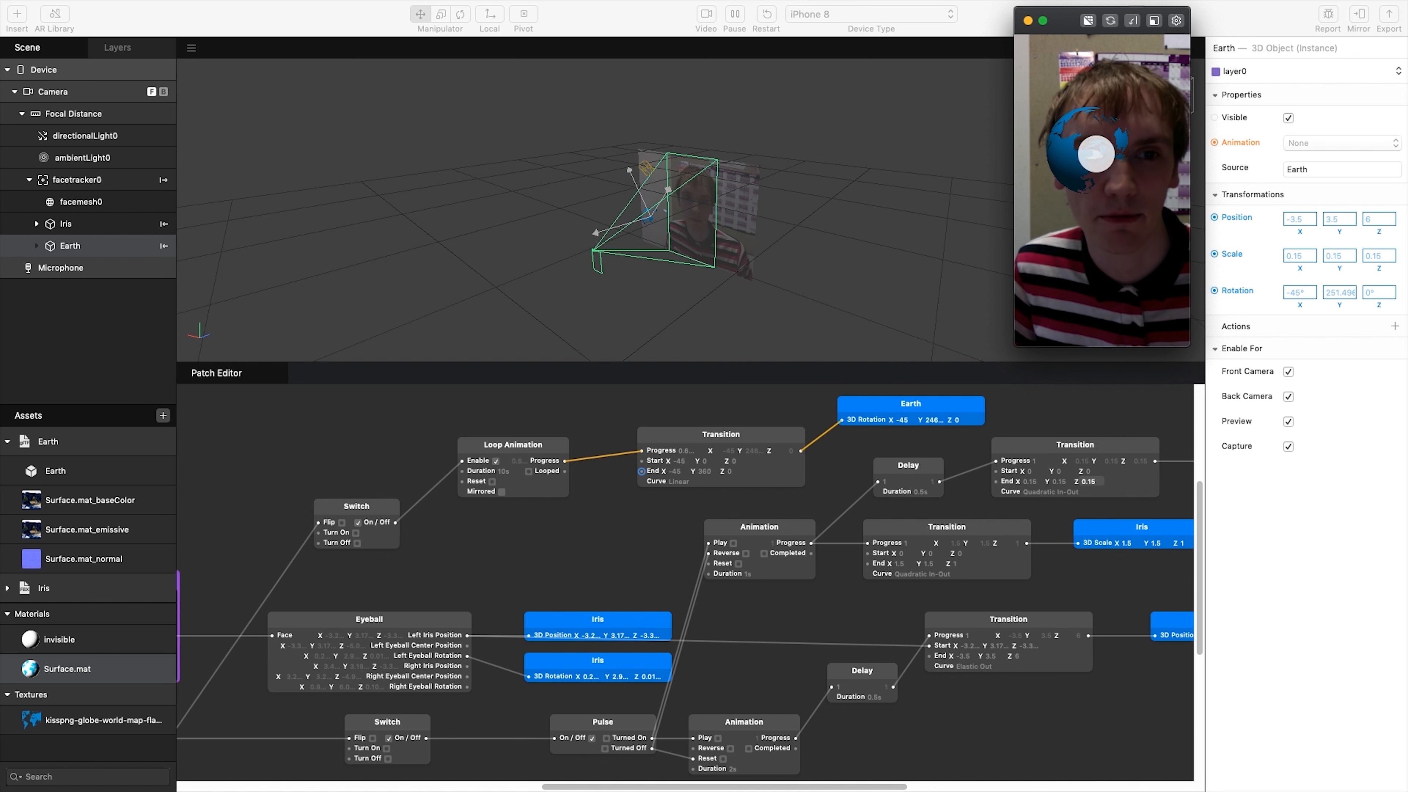
Step: Set Surface.mat's opacity to 67% and enable its Emission with a dark grey colour
left_click(55, 672)
left_click(1325, 579)
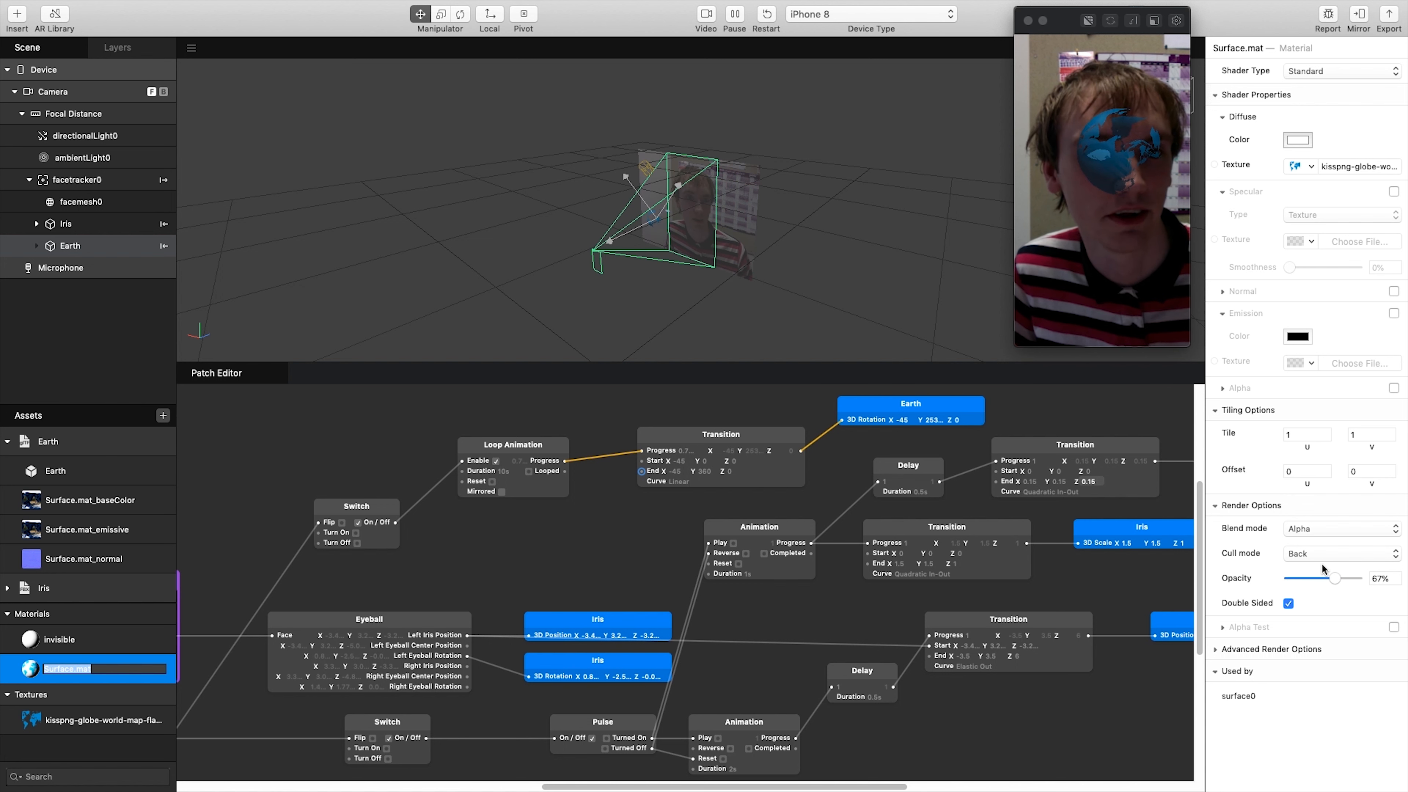
left_click(1394, 317)
left_click(1297, 337)
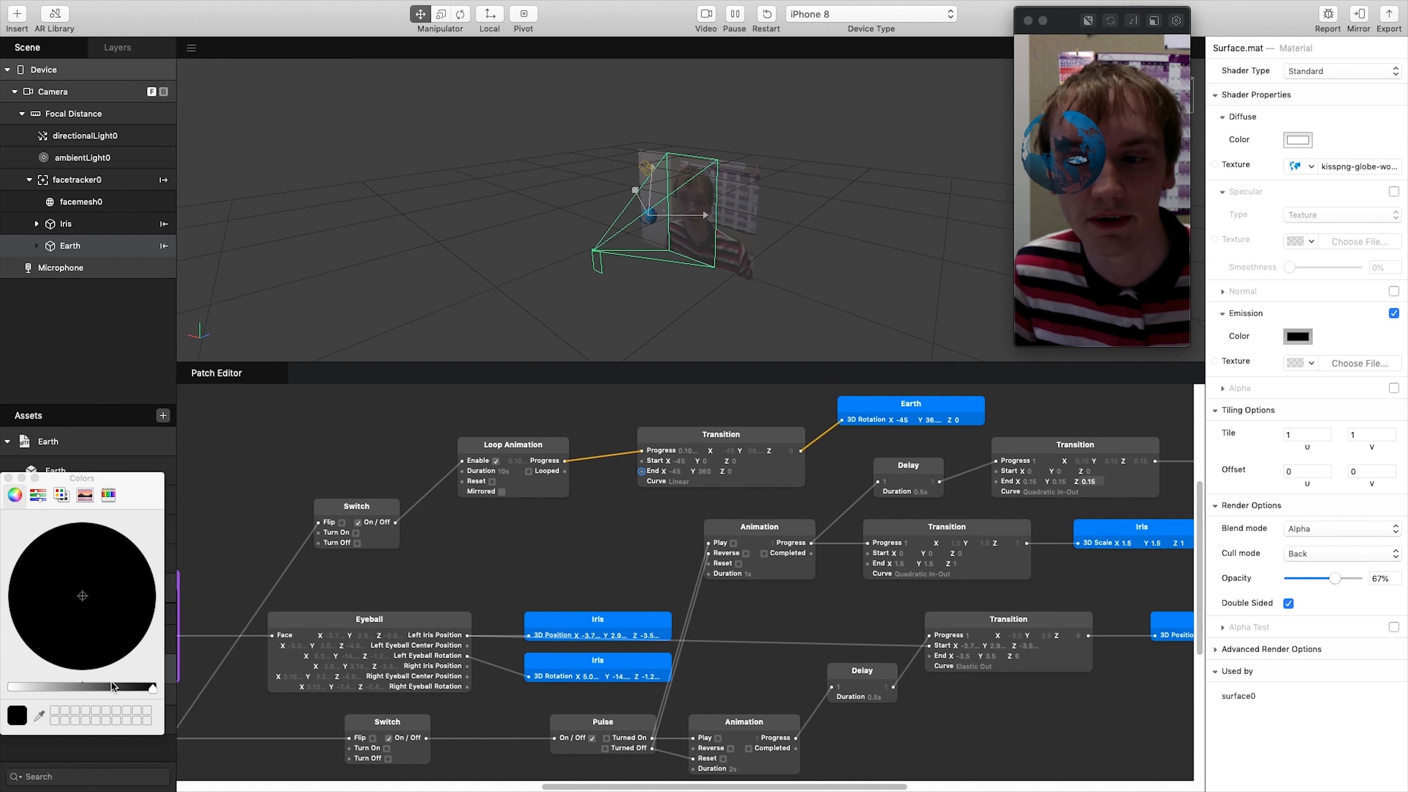
mouse_move(111, 686)
left_mouse_down()
mouse_move(87, 685)
mouse_move(99, 685)
left_mouse_up()
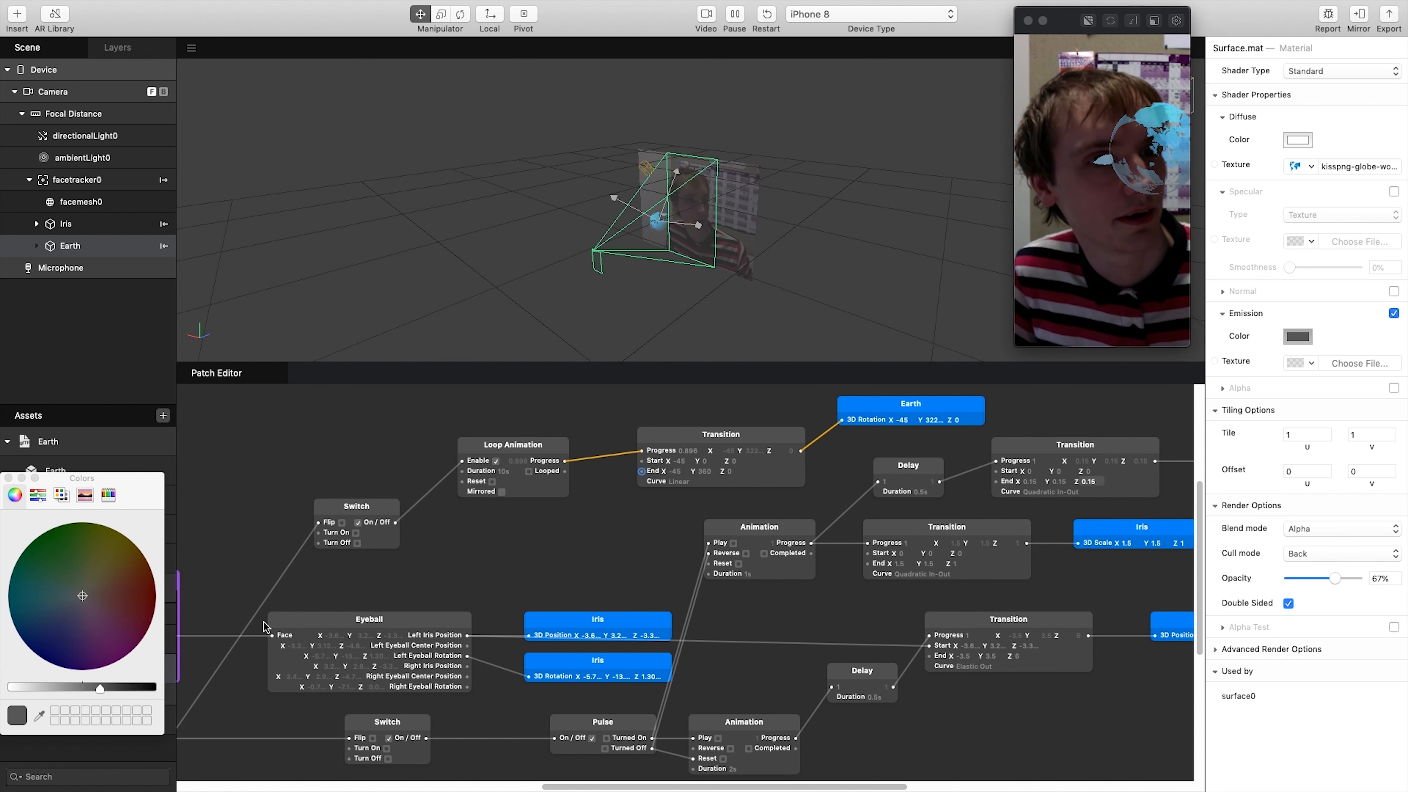
left_click(8, 478)
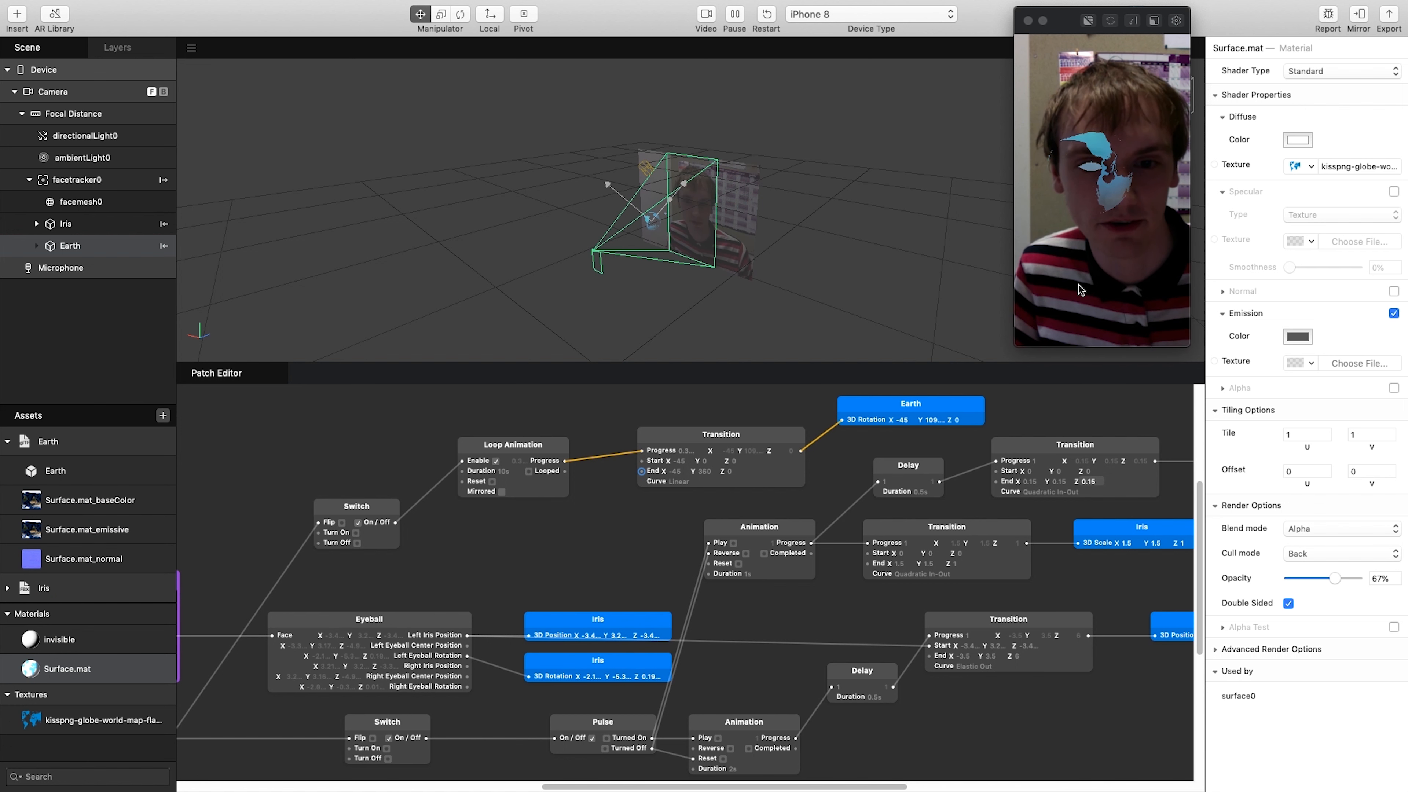
Step: Test the glowing Earth by repeatedly tapping the camera preview to show and hide it
left_click(1090, 271)
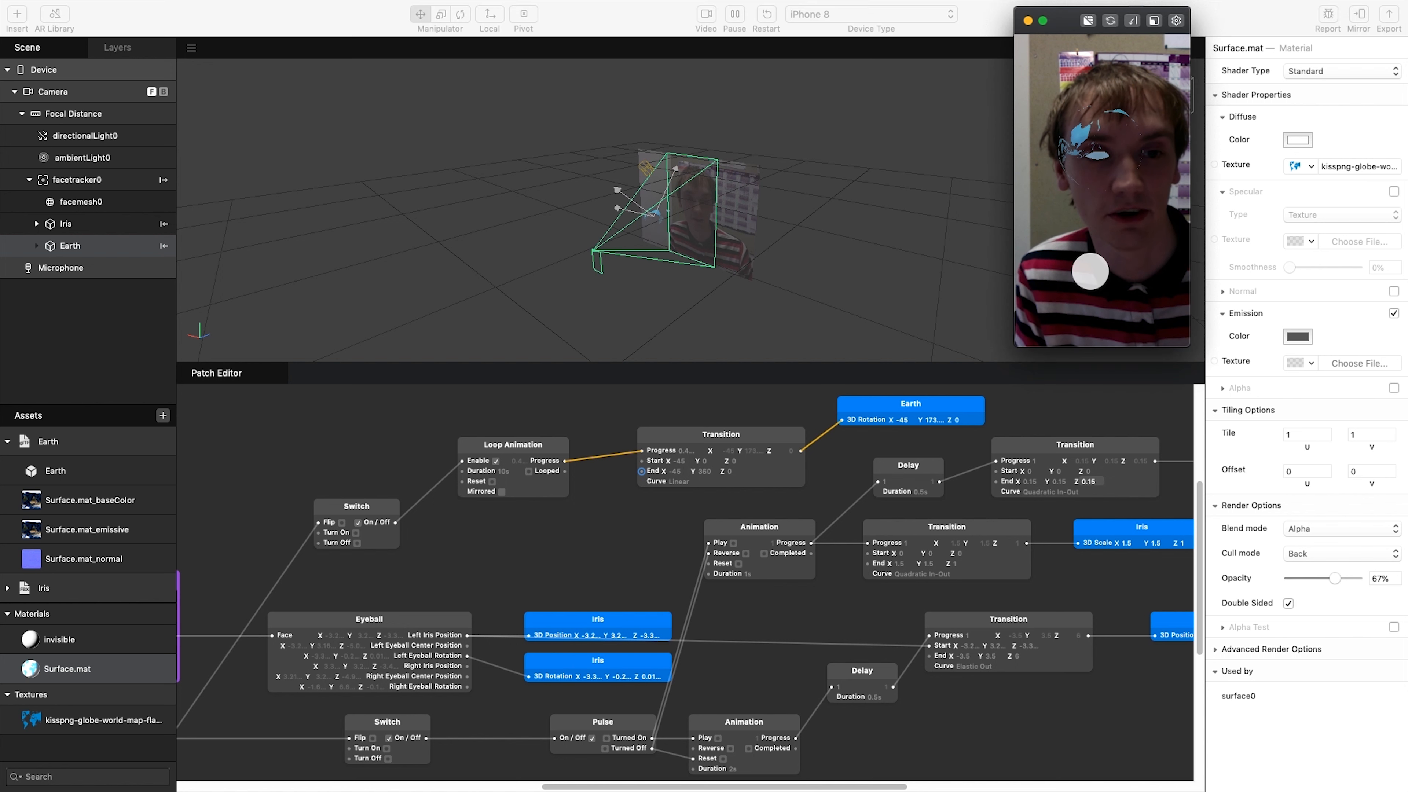
left_click(1090, 271)
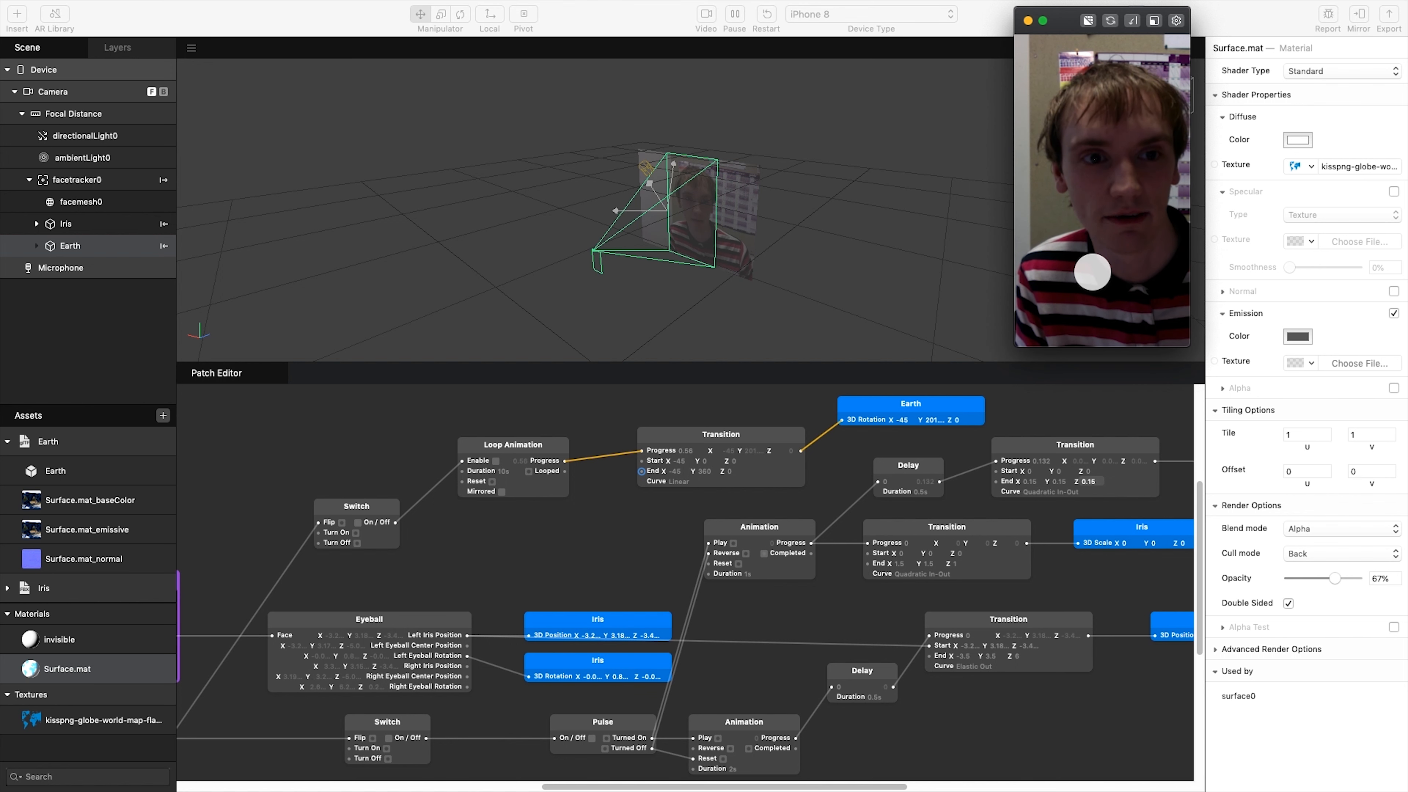
left_click(1092, 271)
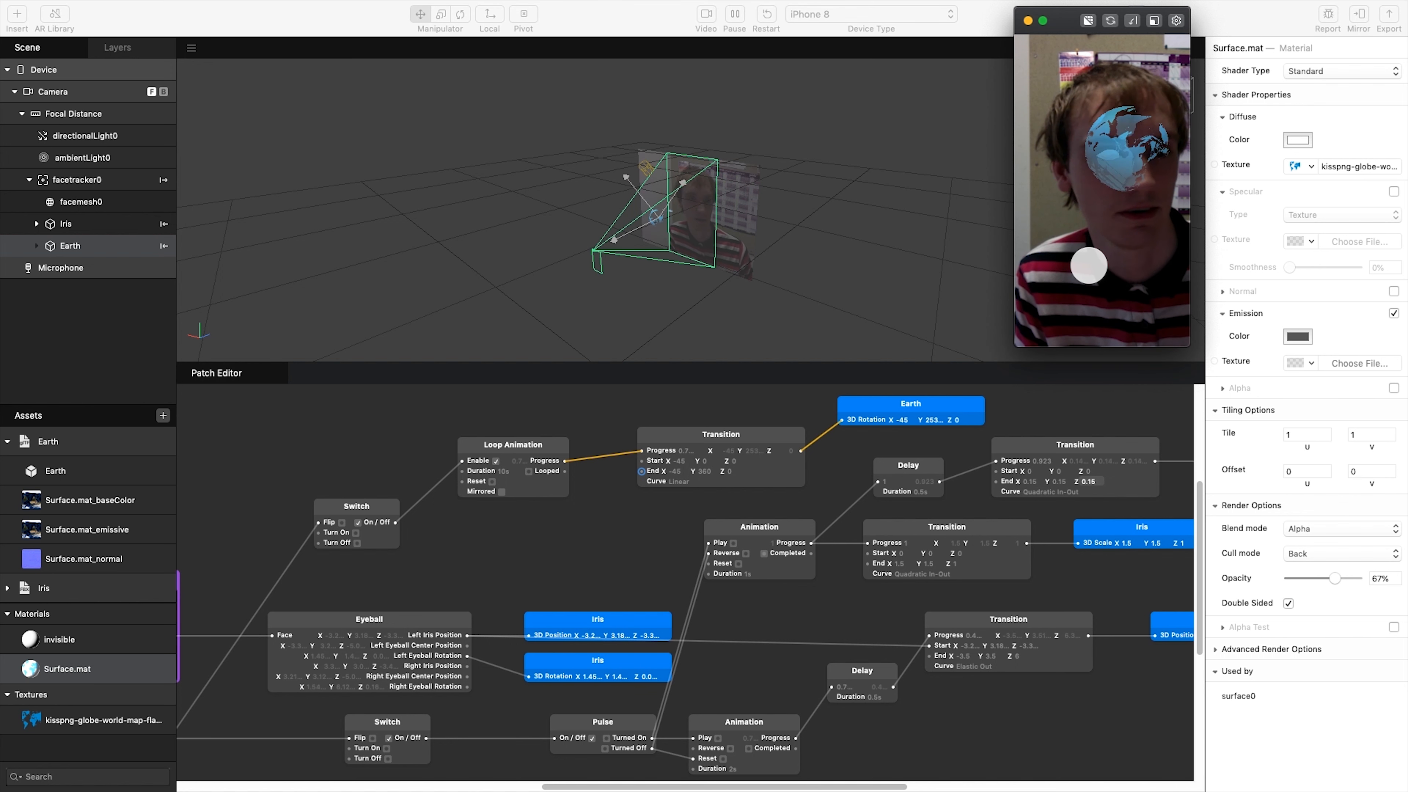
left_click(1088, 266)
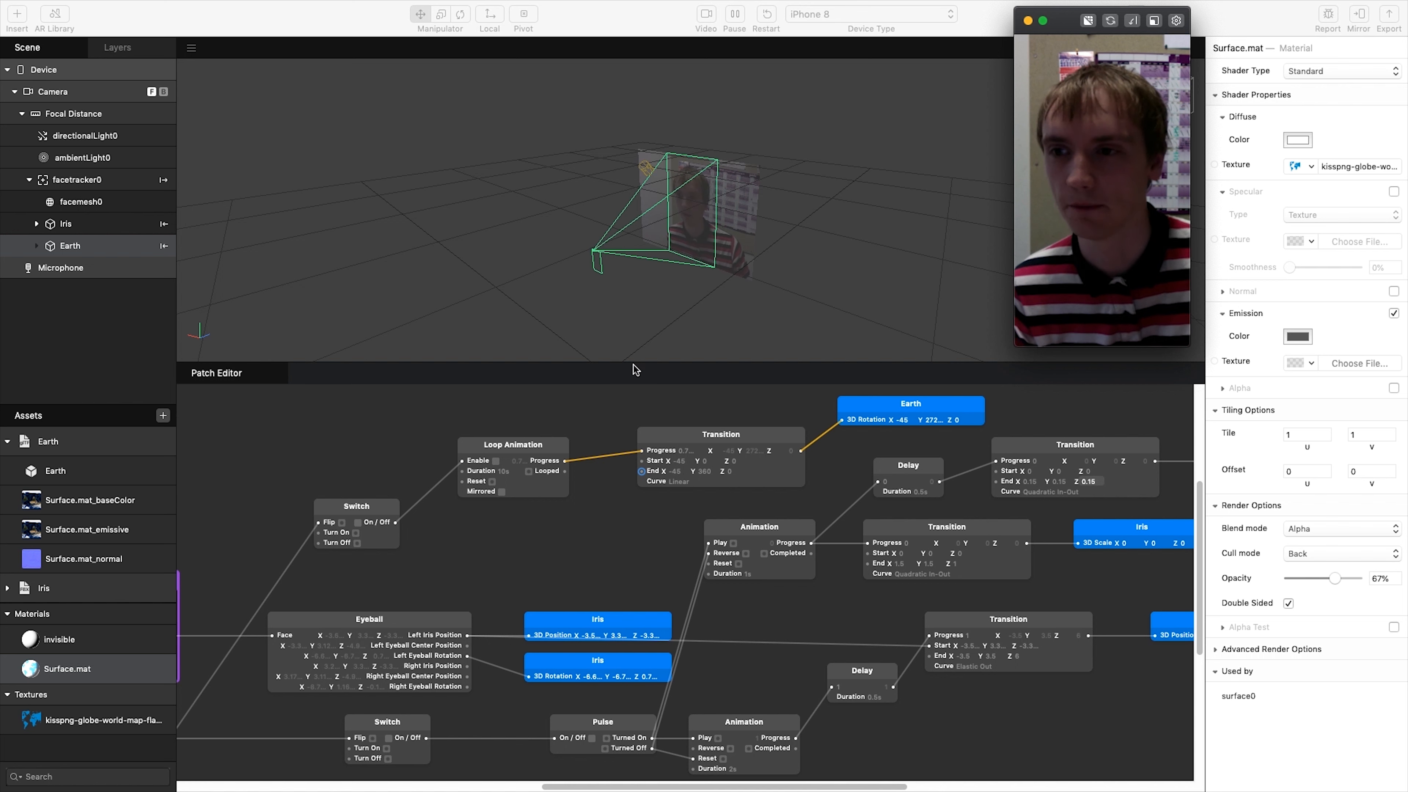
Step: Insert a canvas under the Camera in the scene
left_click(78, 187)
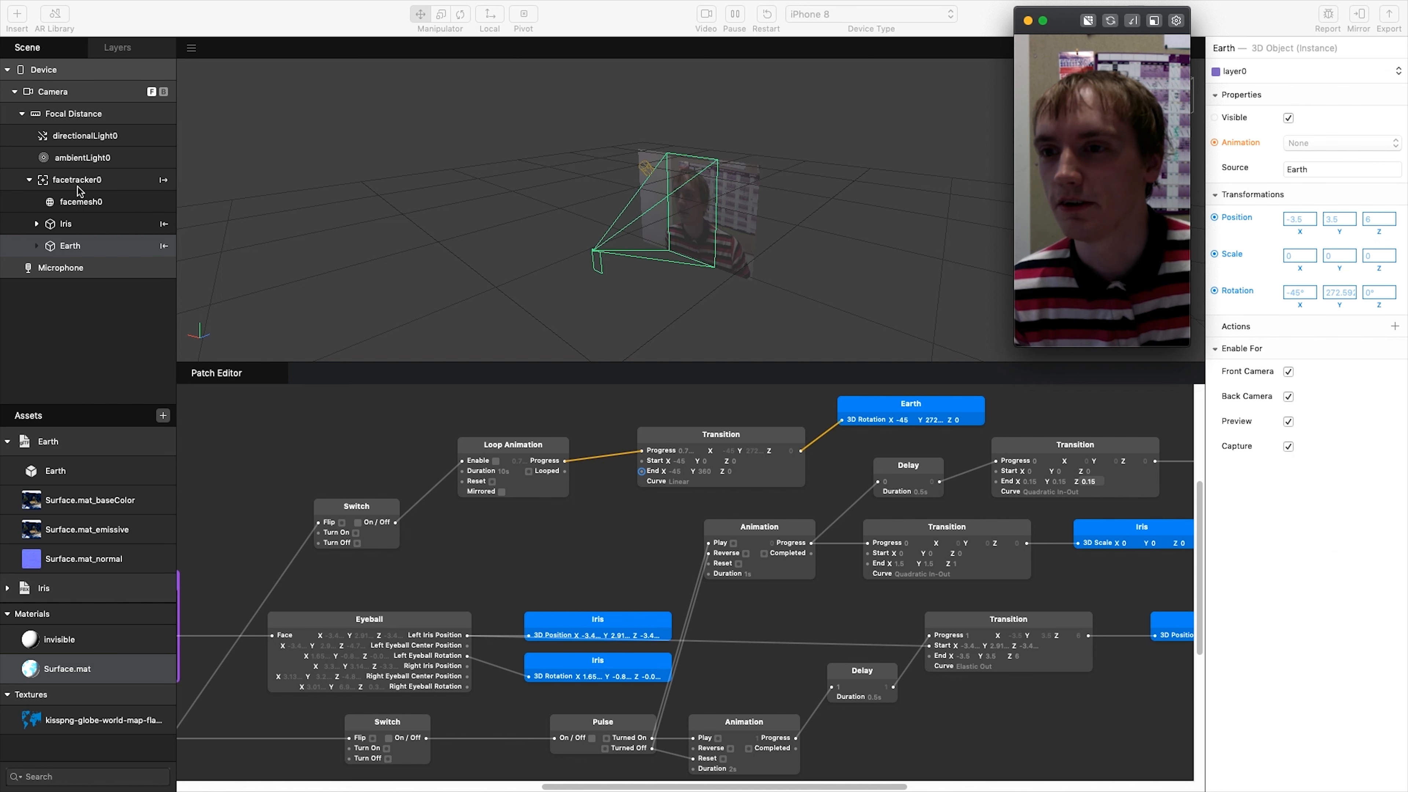
left_click(61, 97)
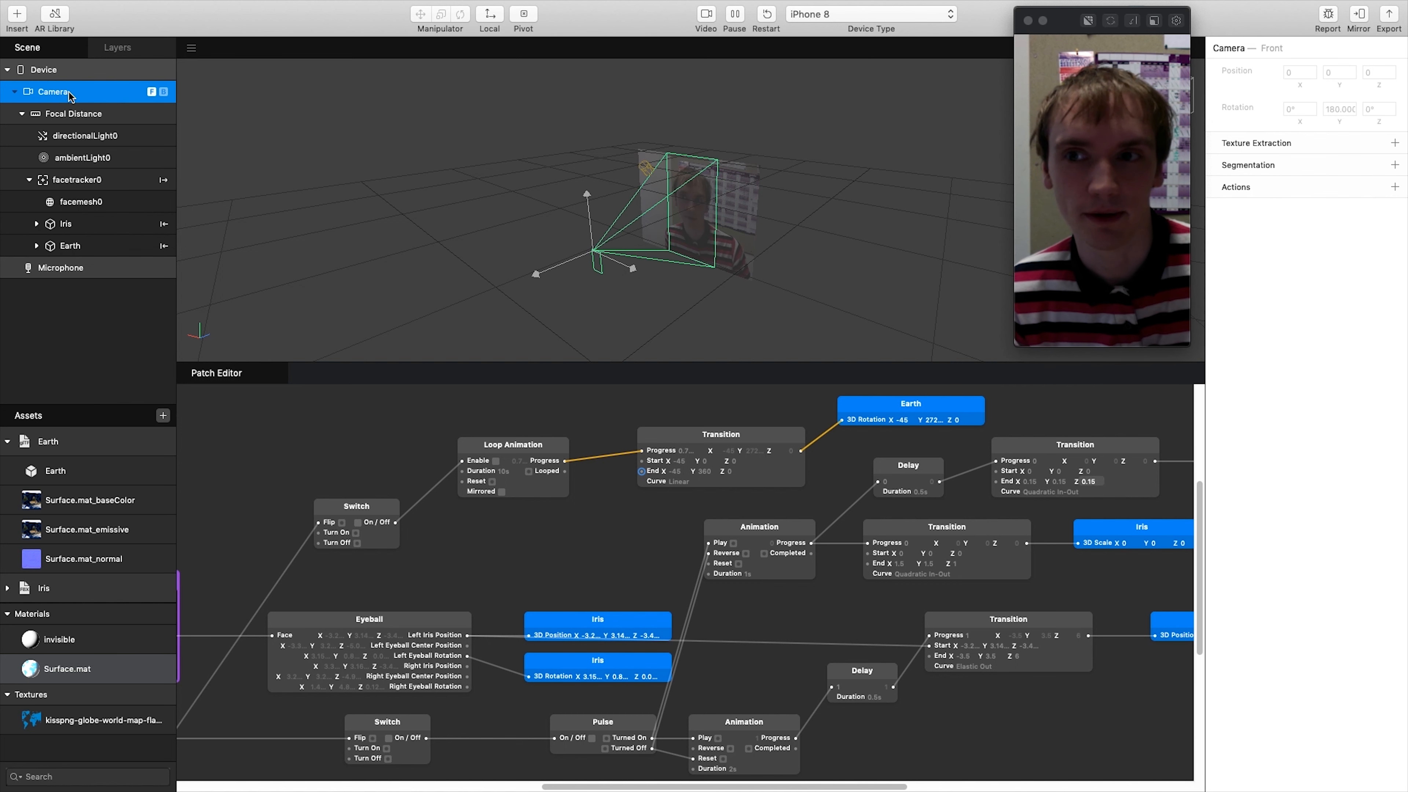
right_click(67, 94)
mouse_move(81, 98)
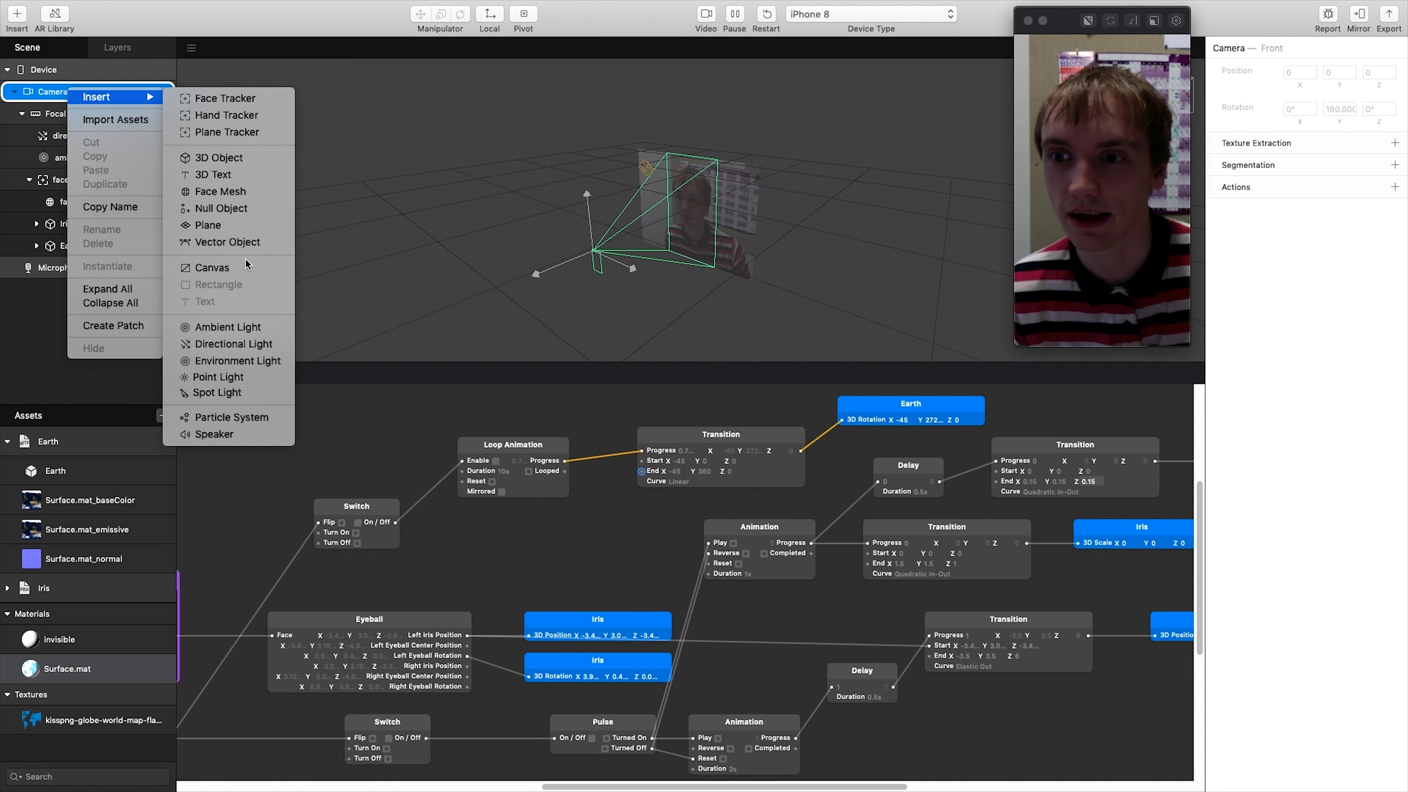
left_click(231, 269)
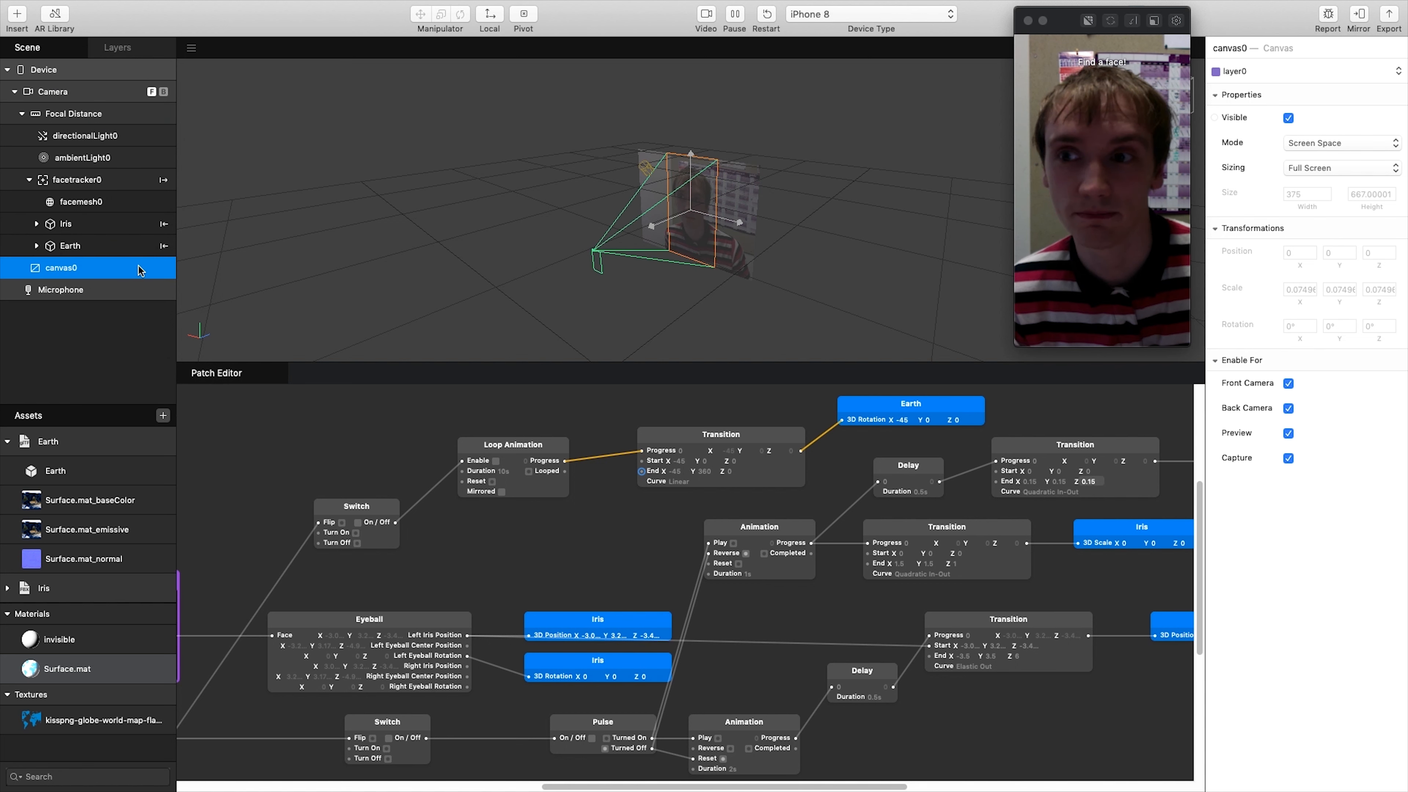
Step: Insert a rectangle inside canvas0 and make it fill its parent
right_click(63, 267)
mouse_move(79, 271)
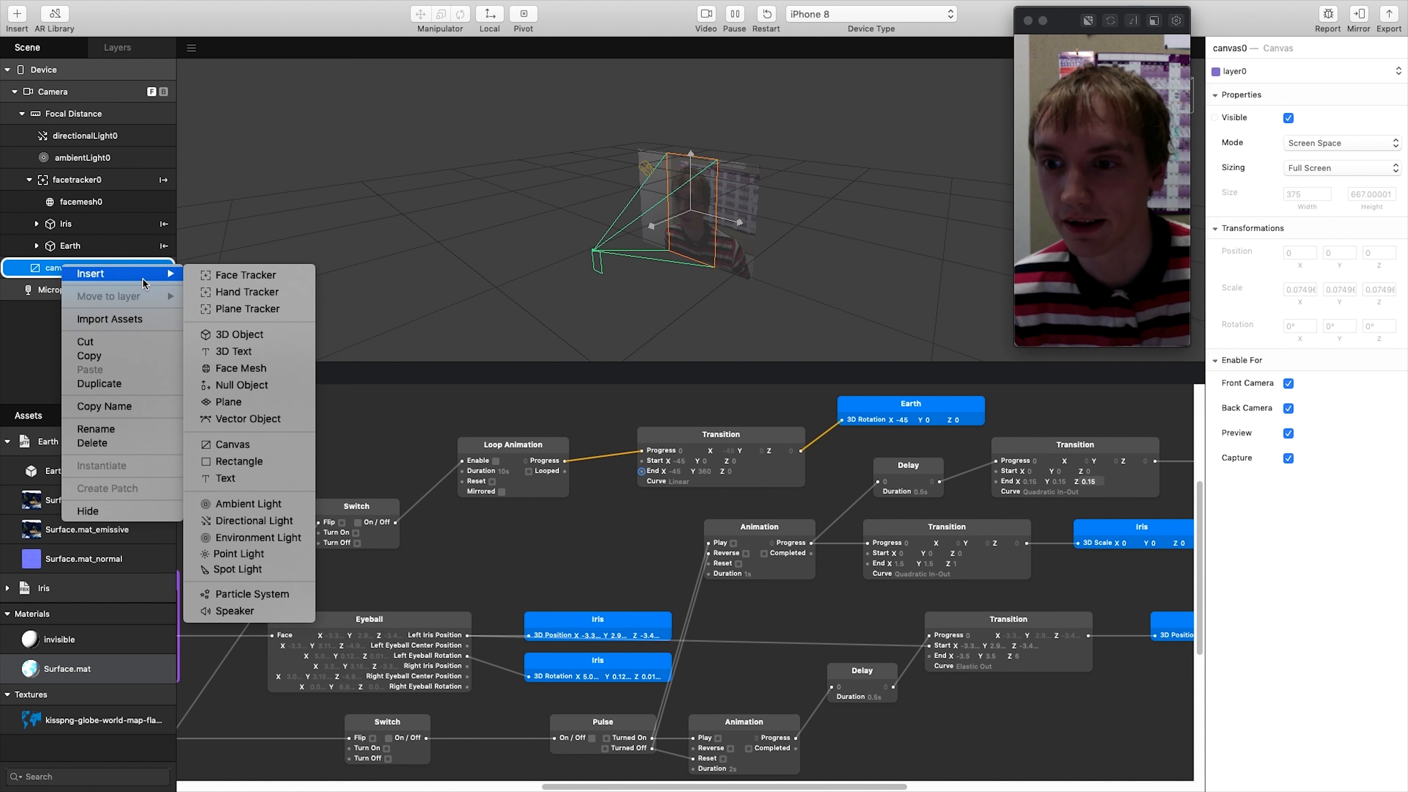
left_click(261, 464)
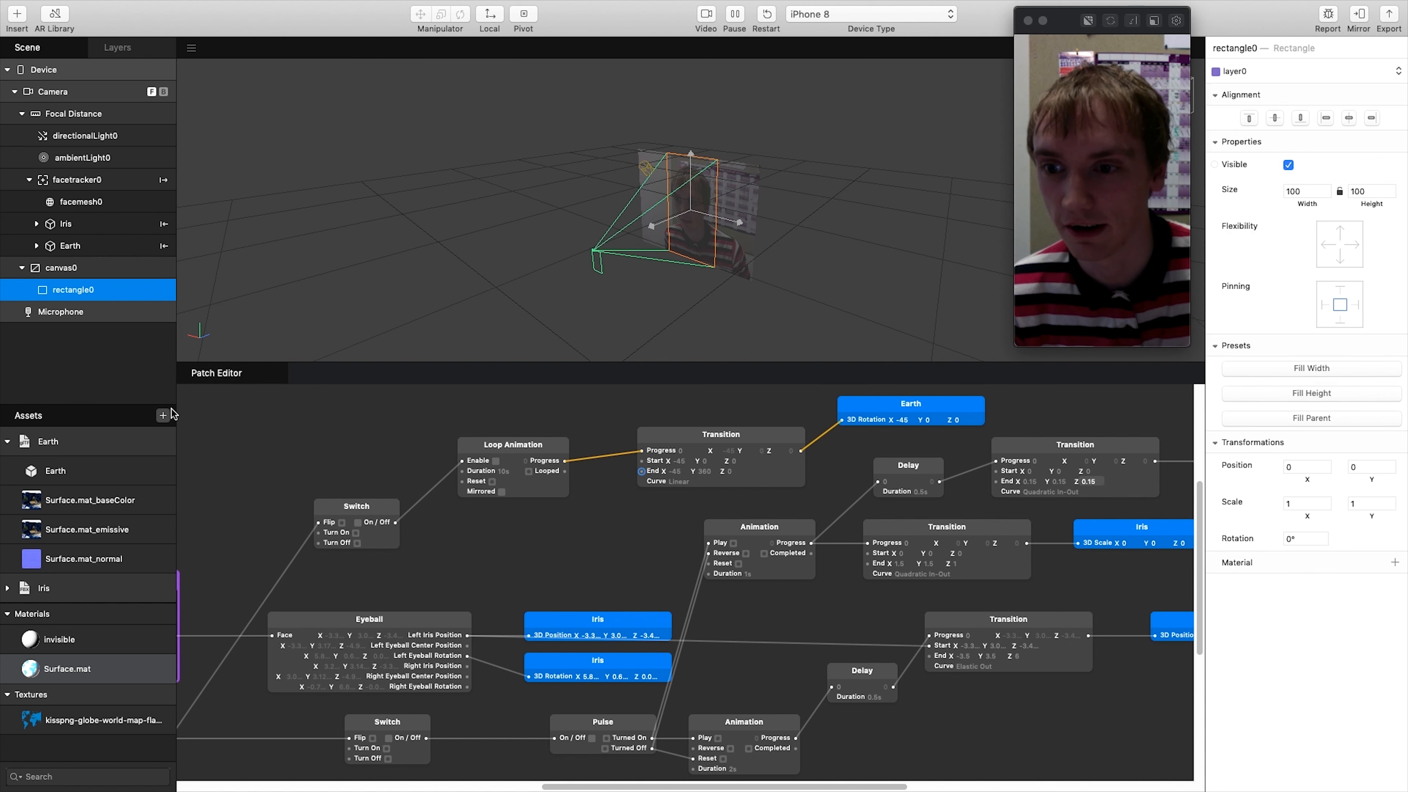
left_click(1278, 417)
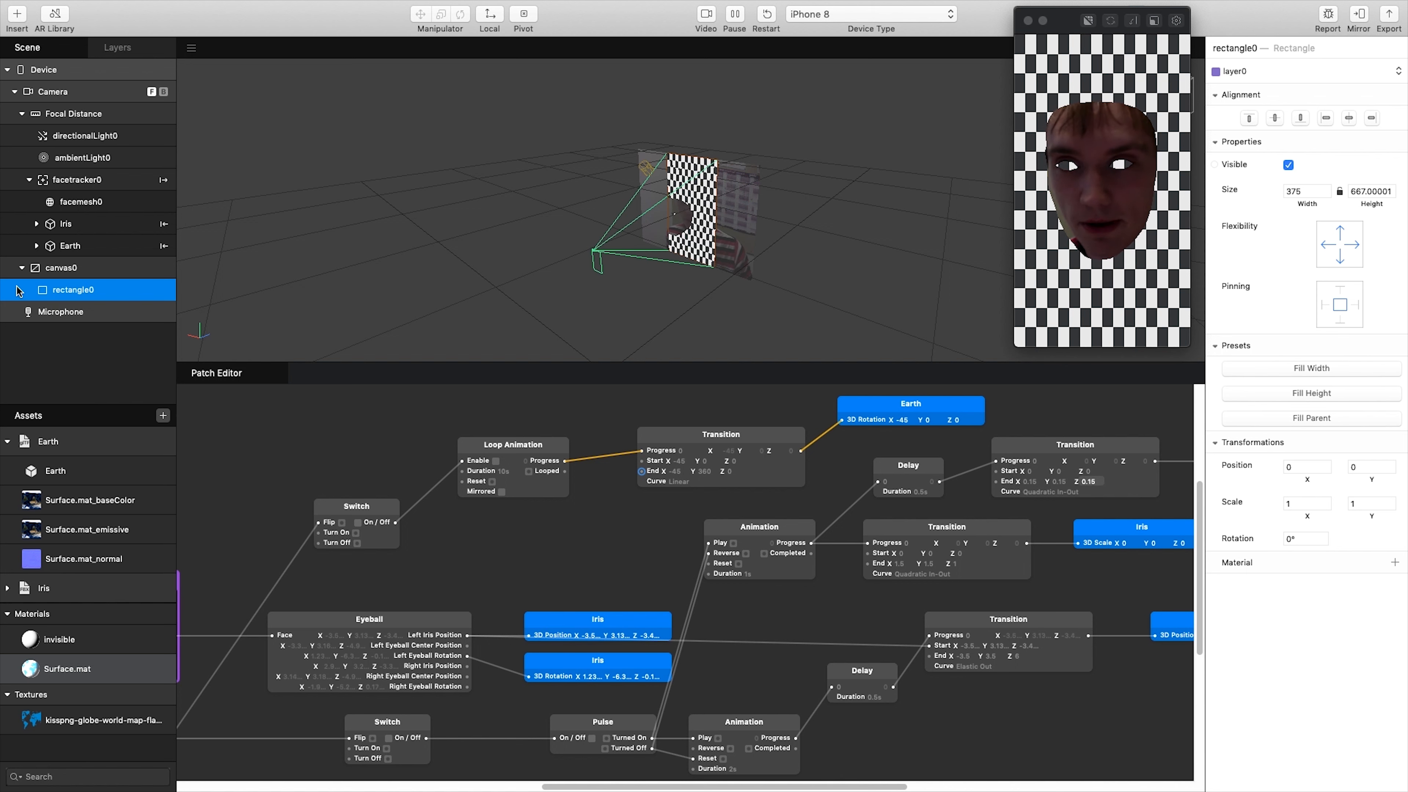
Step: Move canvas0 above facetracker0 in the scene hierarchy and create a new material for rectangle0
left_click(64, 268)
left_click_drag(63, 268, 85, 170)
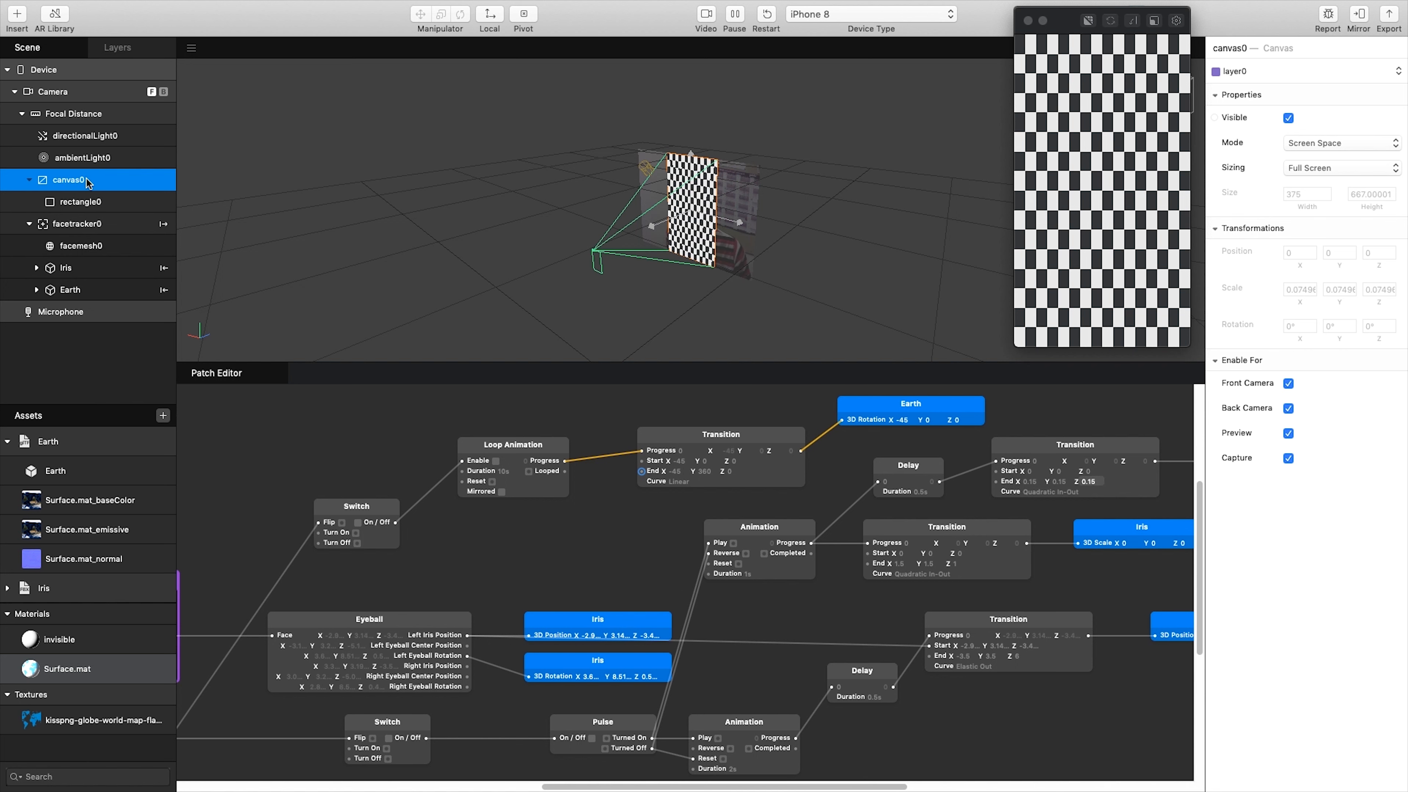
left_click(81, 201)
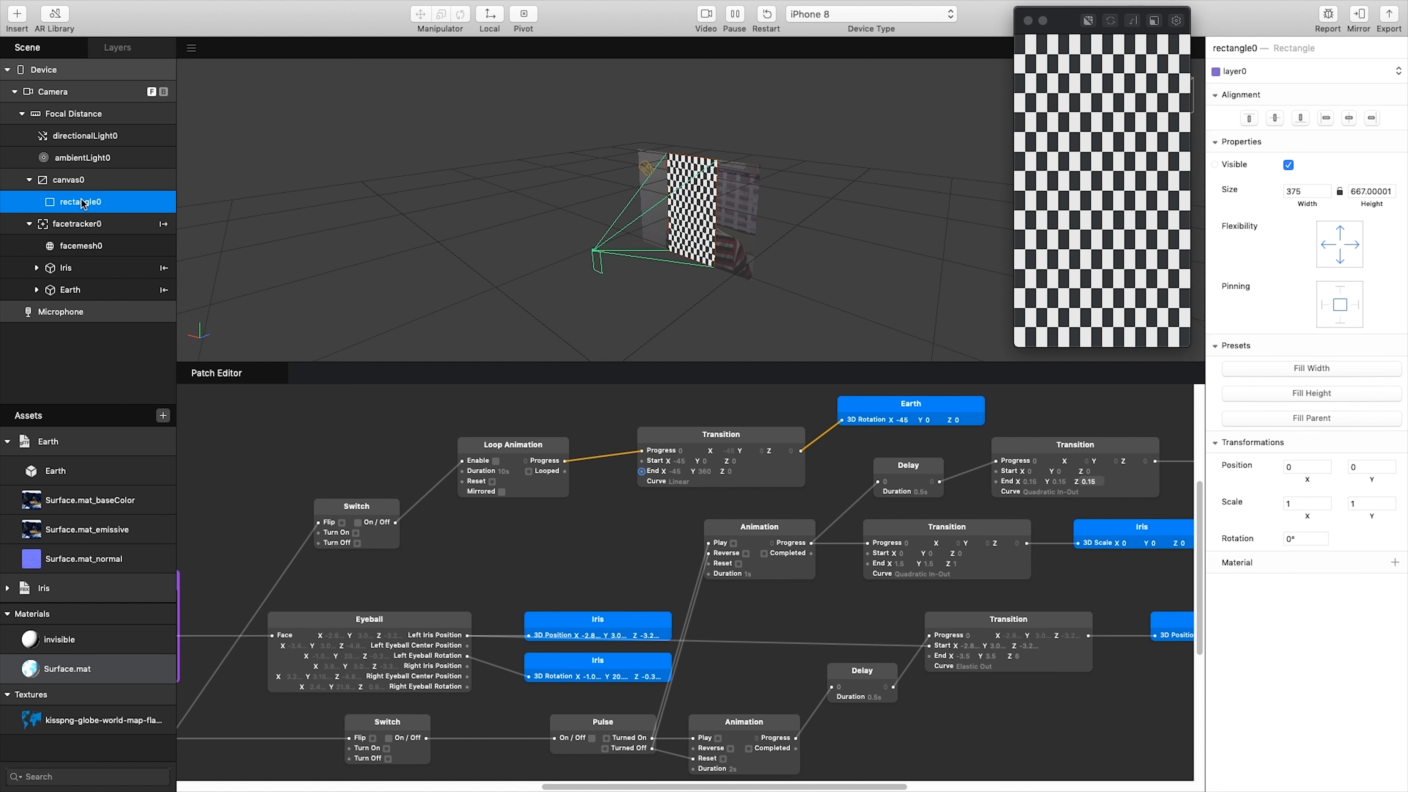
left_click(1393, 564)
left_click(1353, 630)
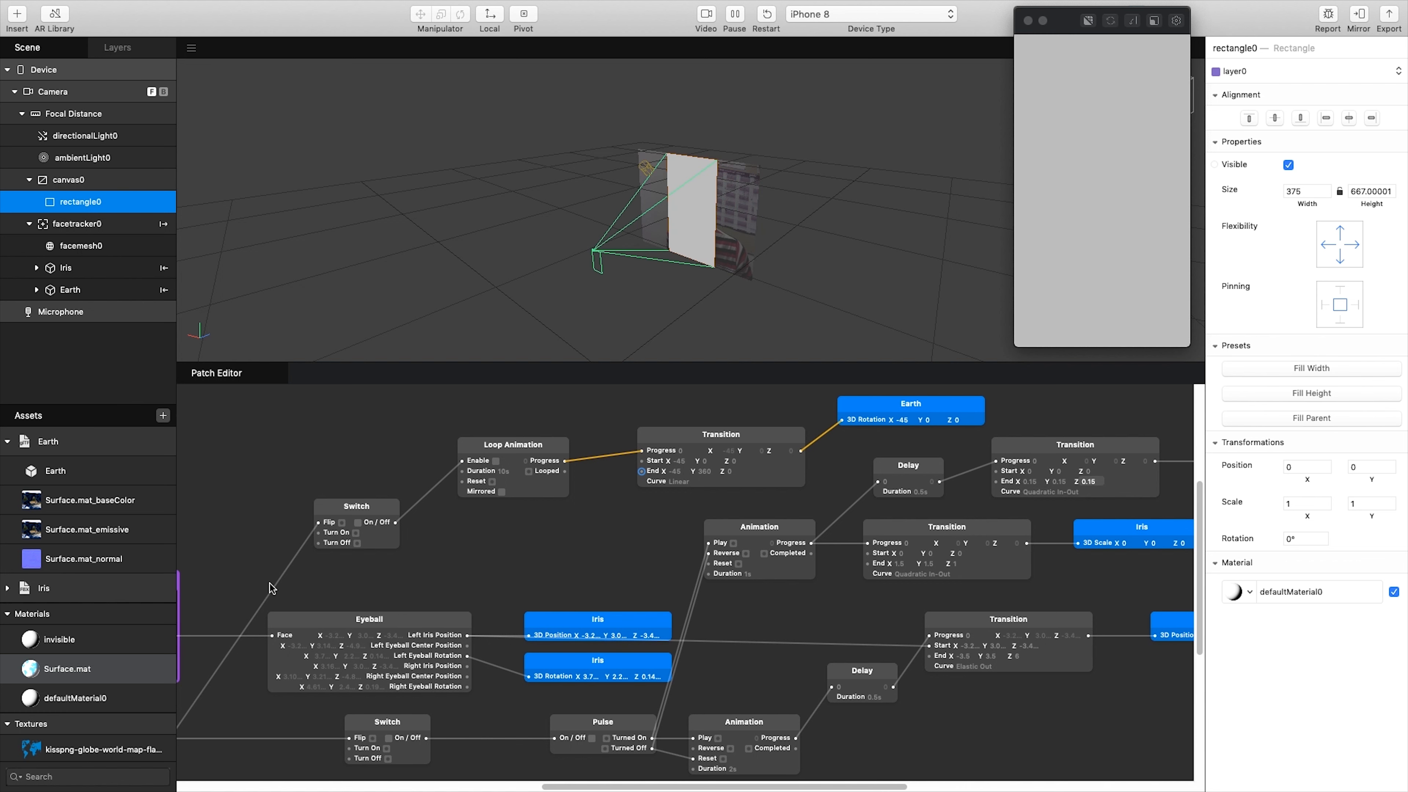
Step: Give defaultMaterial0 a blue diffuse colour and 31% opacity, and test the overlay with a tap on the preview
left_click(84, 700)
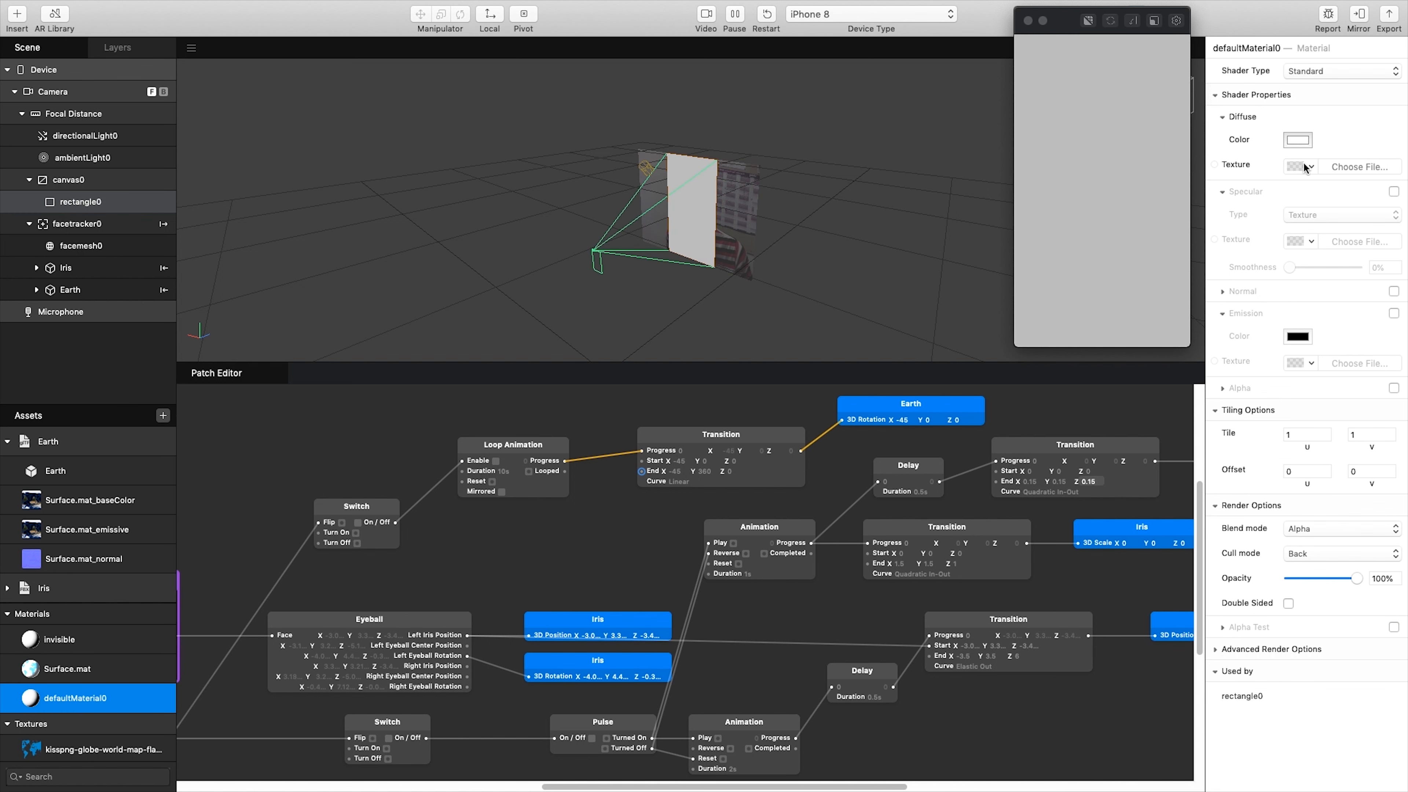
left_click(1297, 140)
left_click_drag(57, 612, 43, 625)
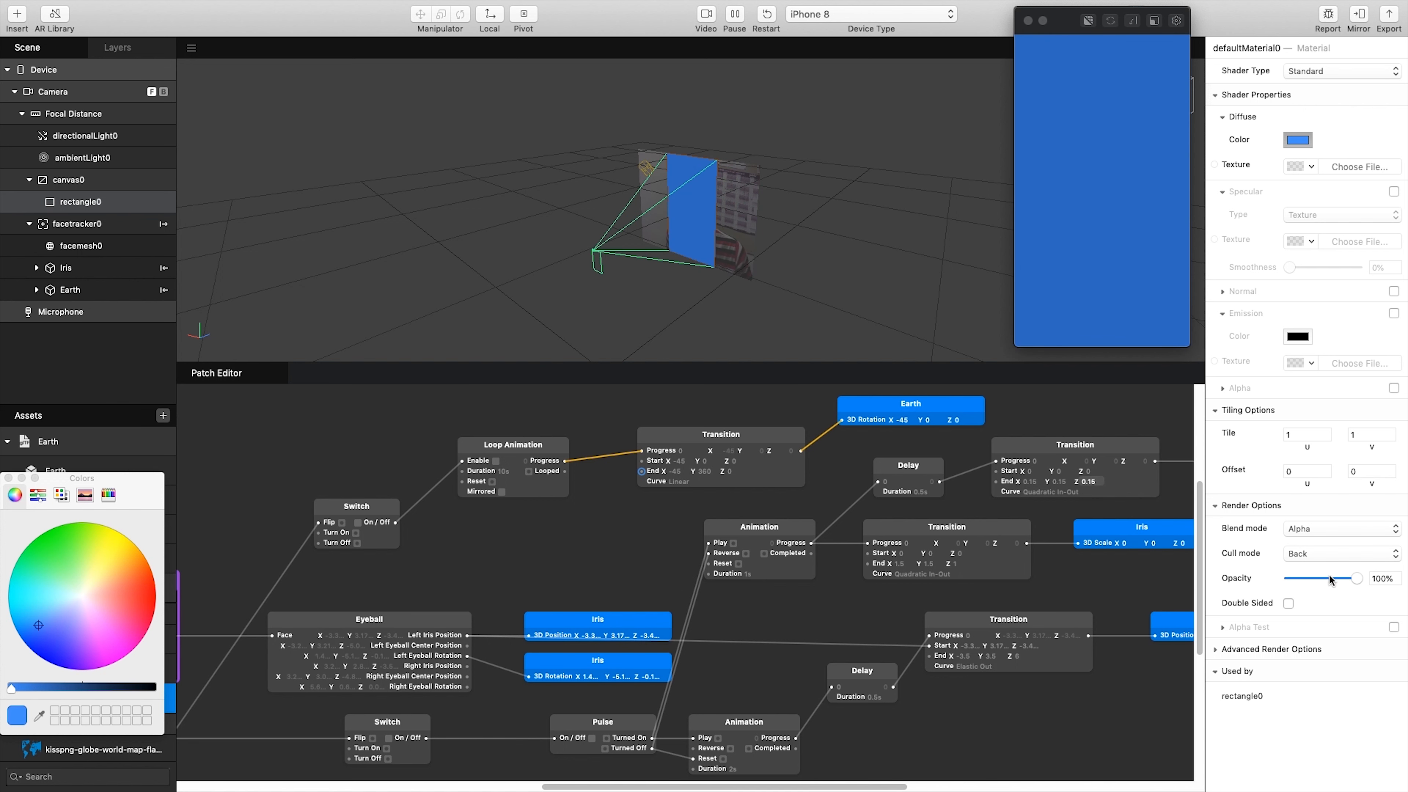
left_click_drag(1328, 574, 1311, 581)
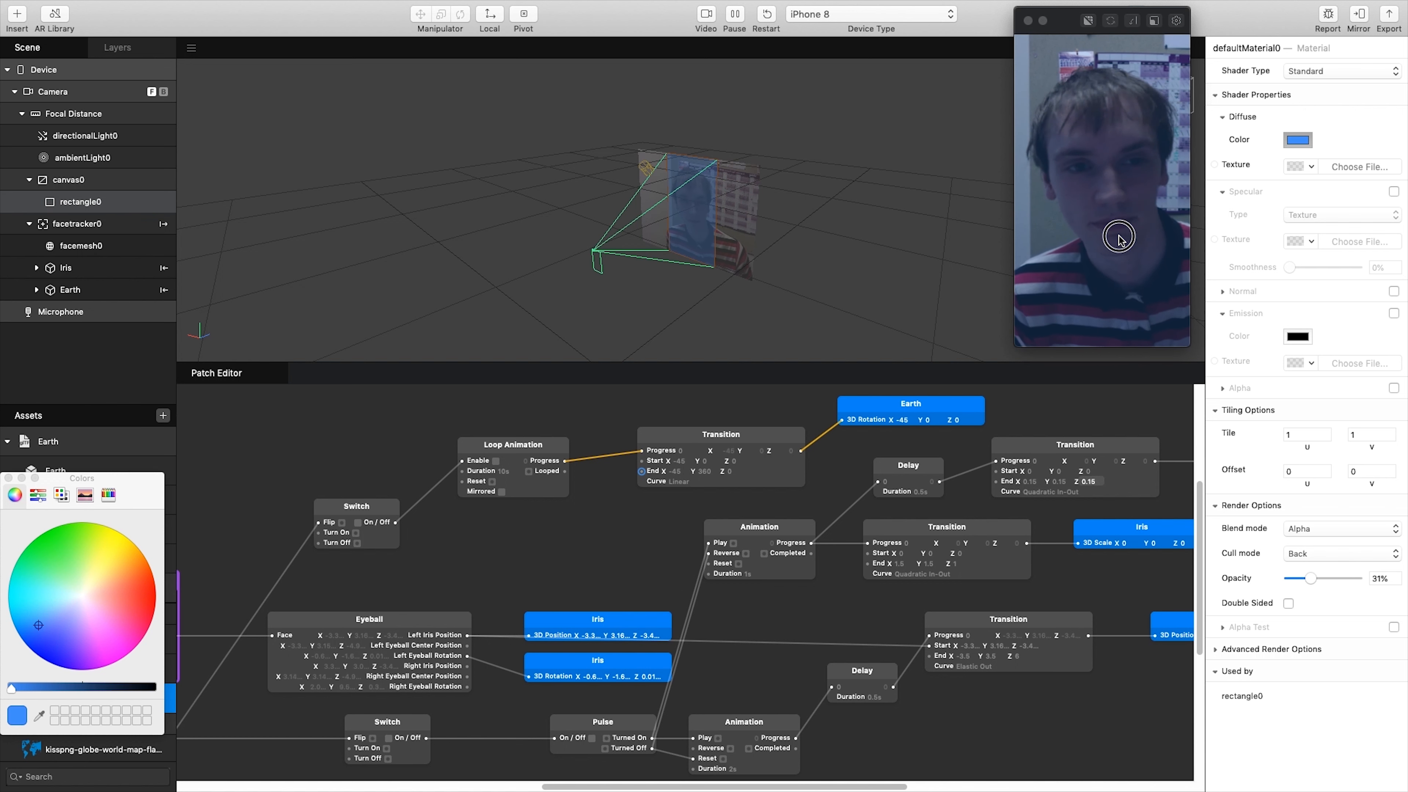
left_click(1128, 241)
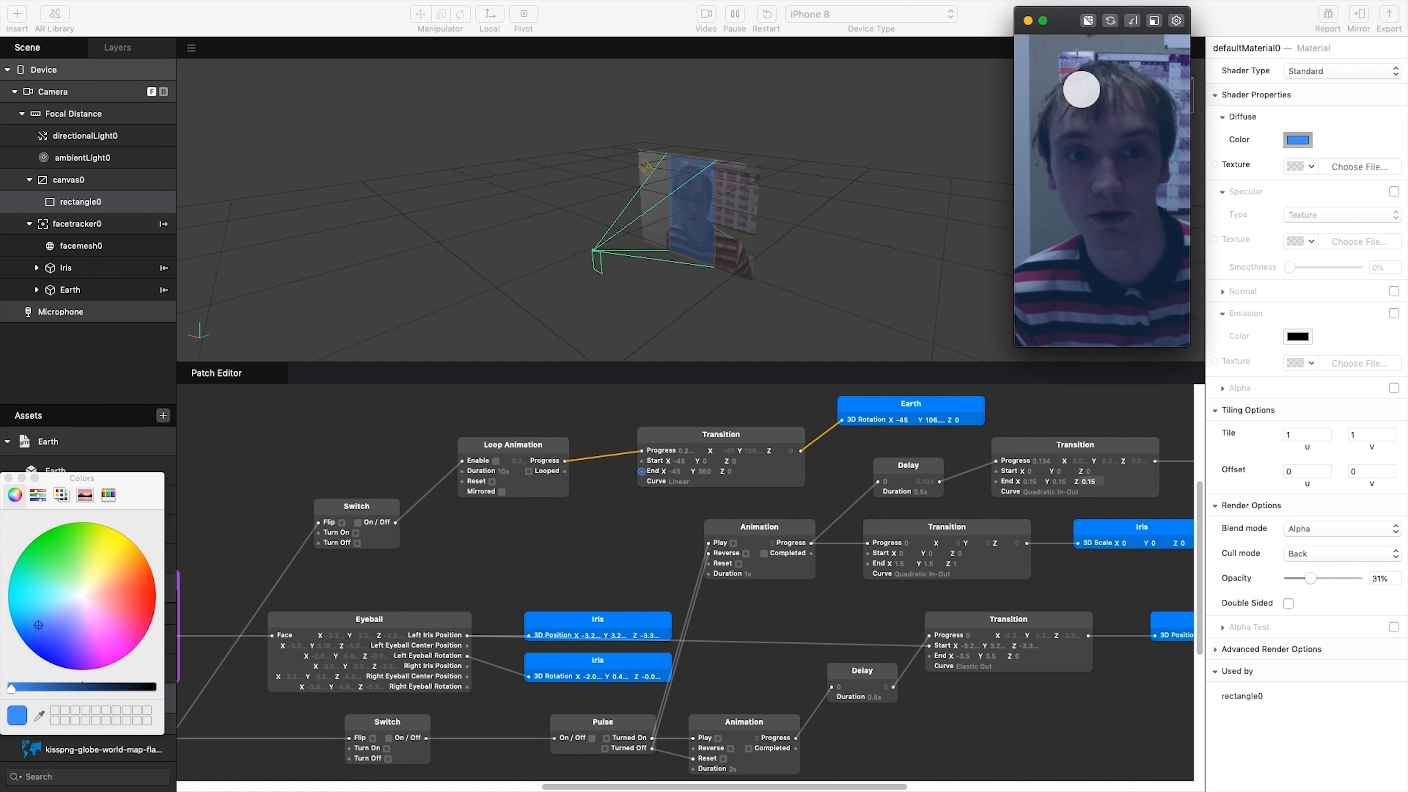
left_click(8, 478)
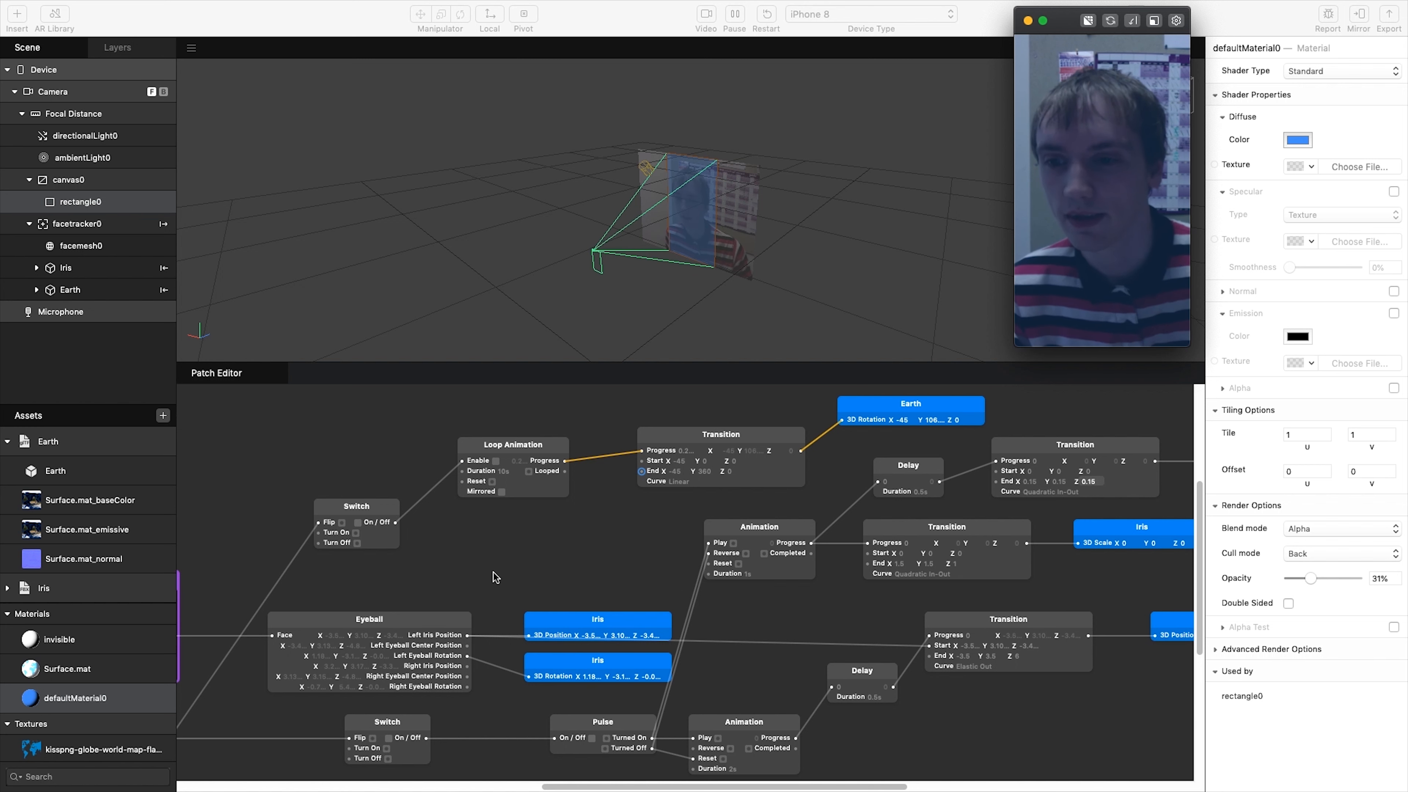
Step: Add a Switch patch flipped by the Screen Tap's Tap output and place it above the Loop Animation's Switch
left_click(333, 458)
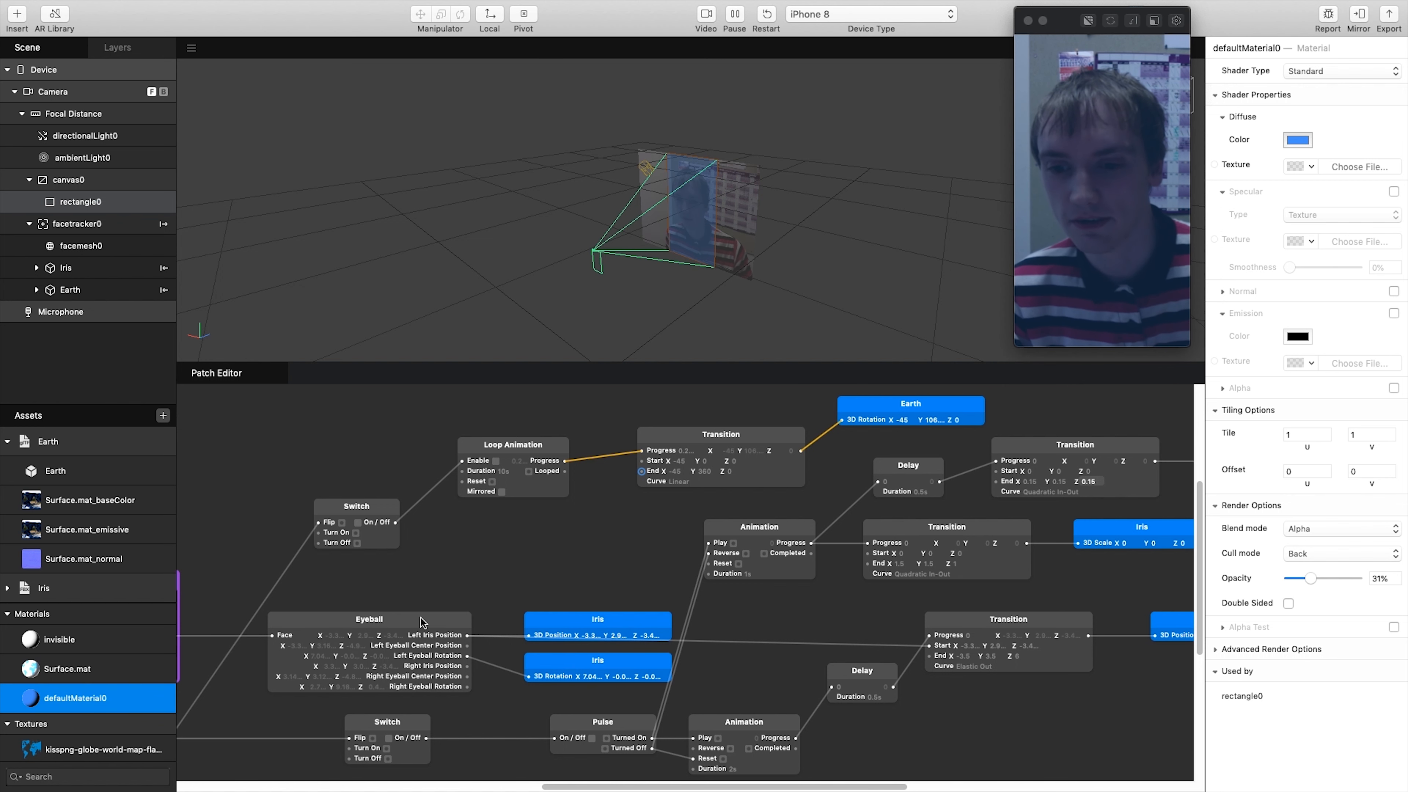
left_click_drag(318, 466, 528, 443)
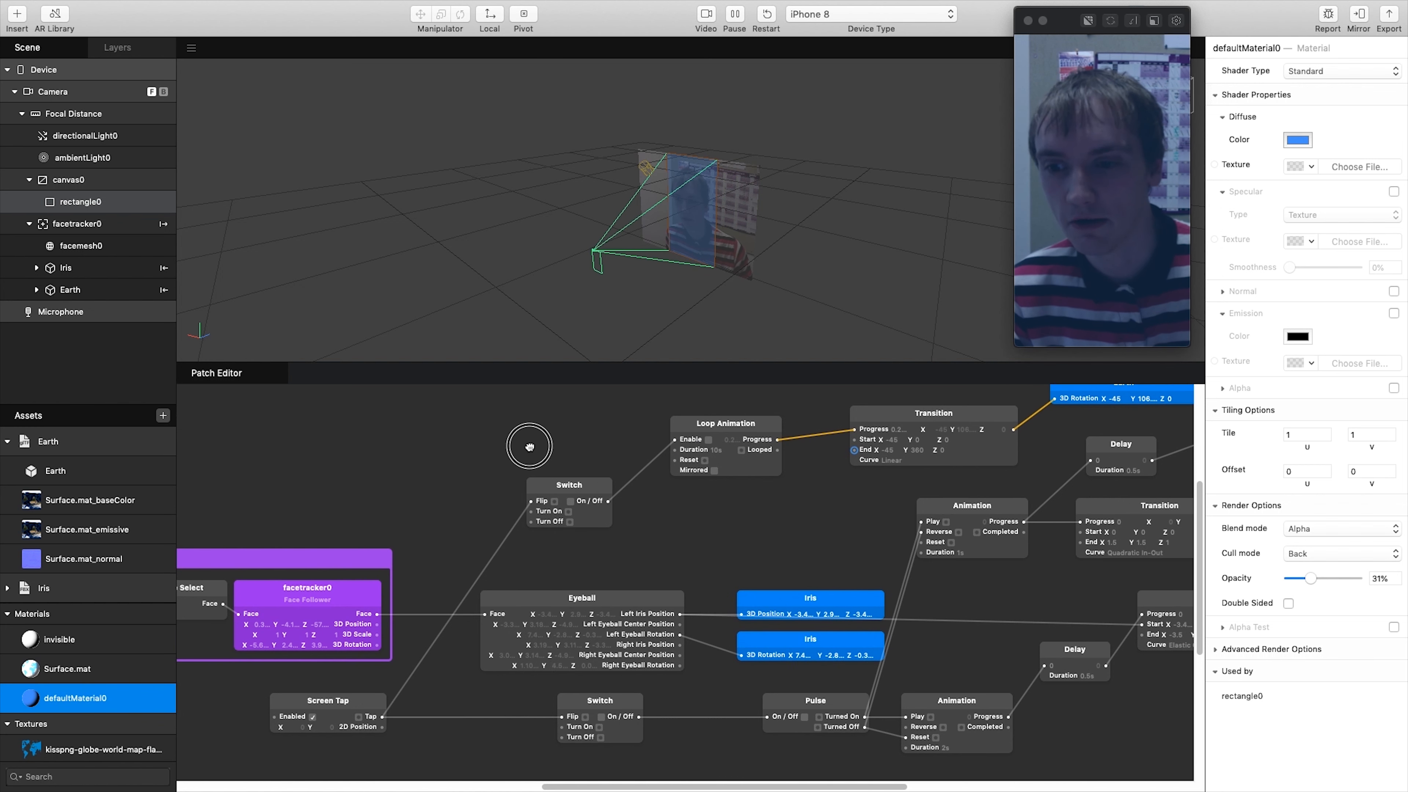
left_click(382, 717)
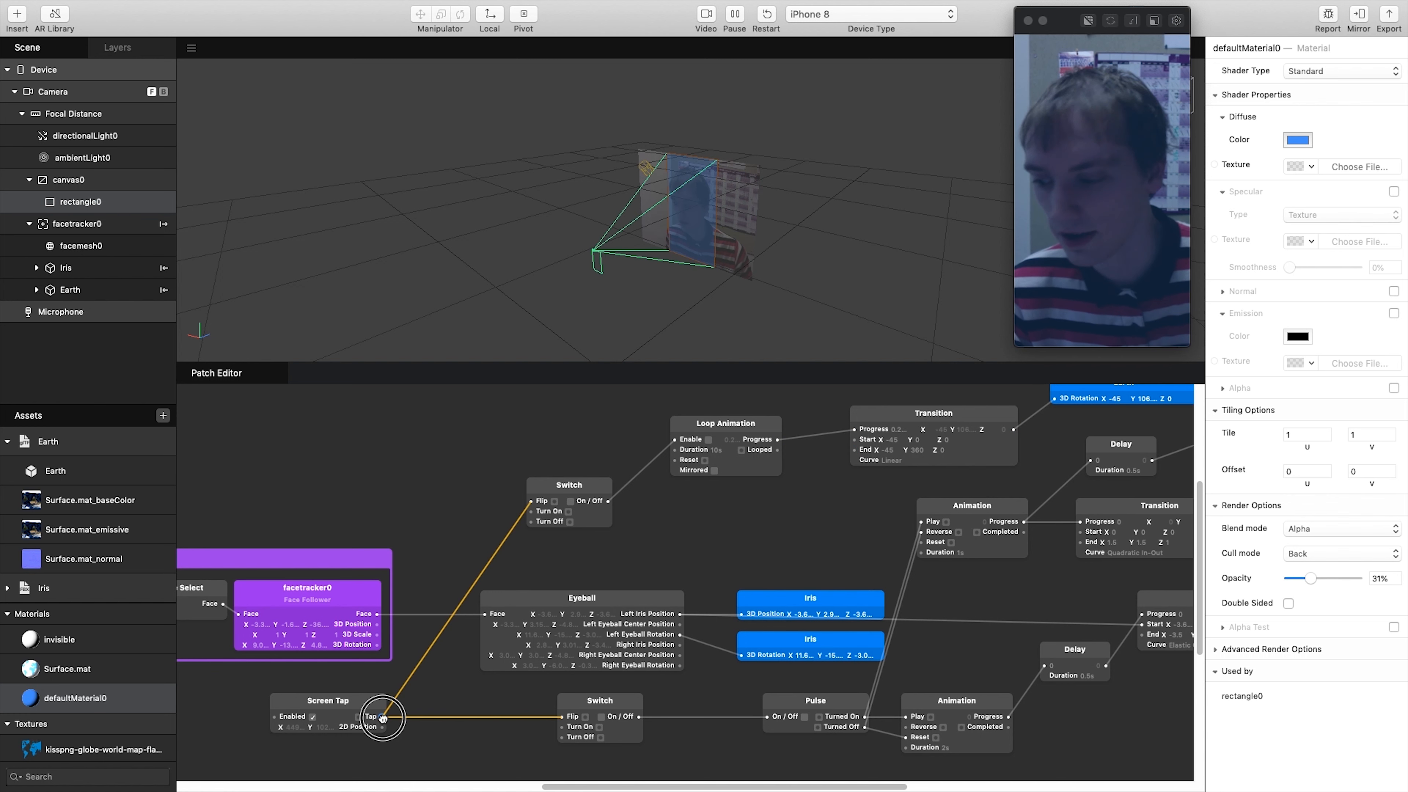
left_click(383, 718)
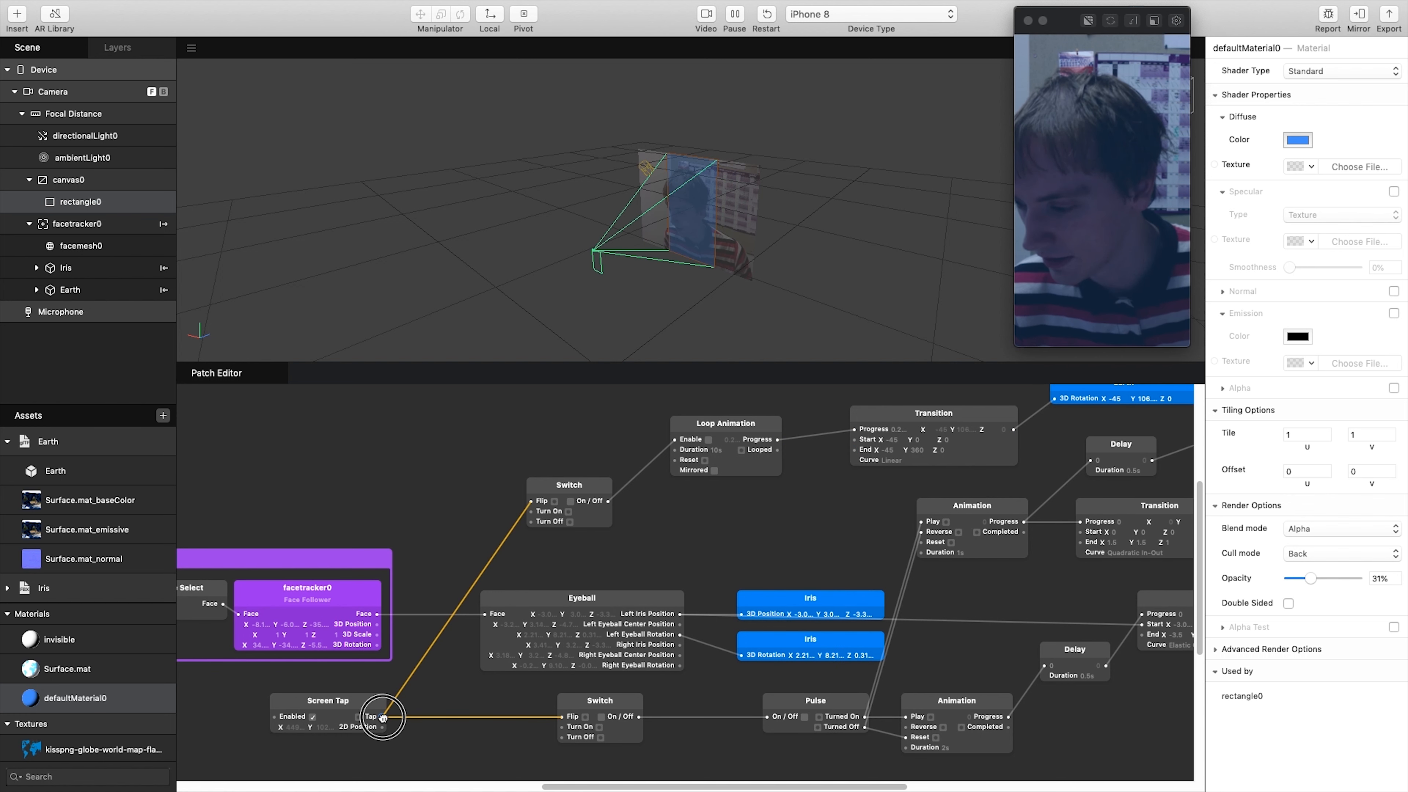
left_click_drag(383, 718, 489, 429)
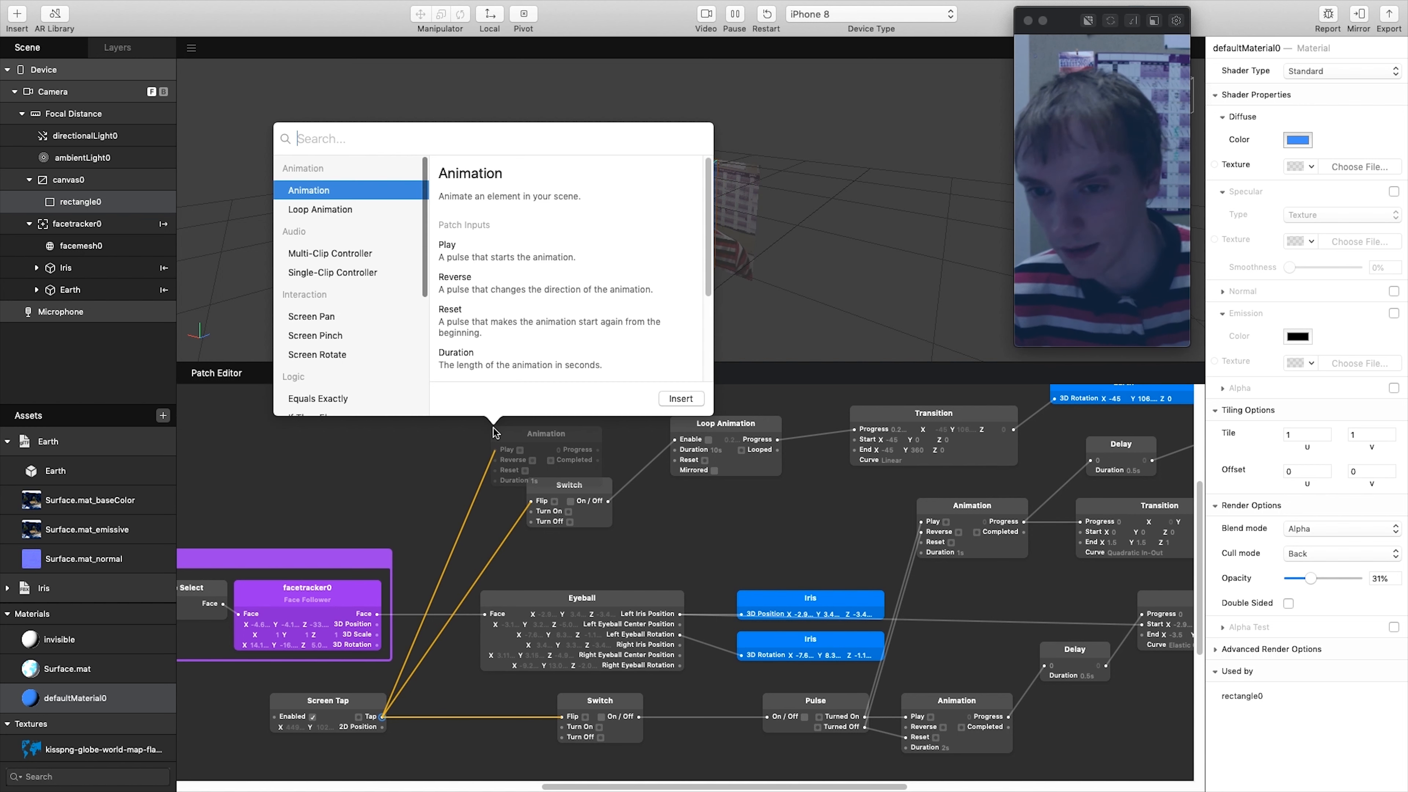
type("switch")
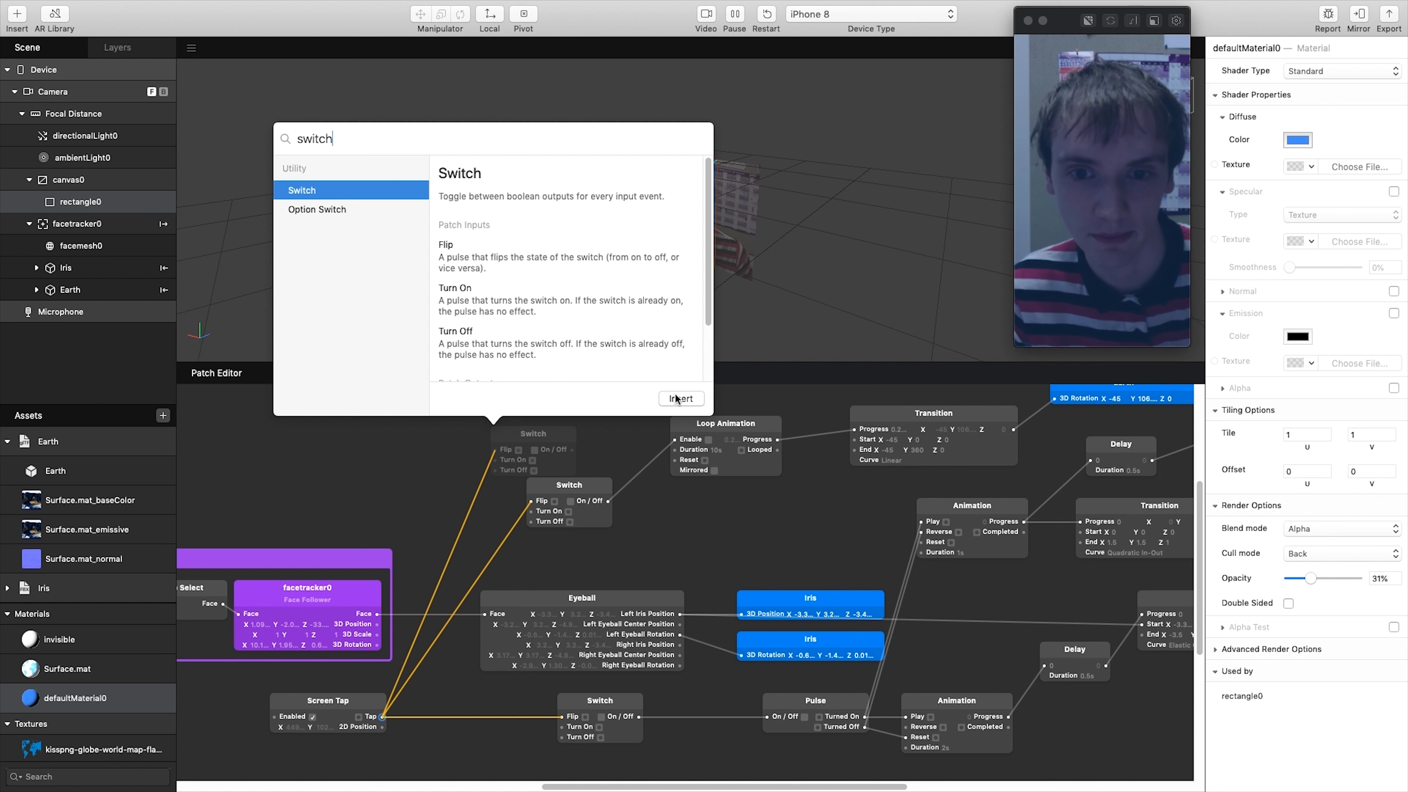
left_click(680, 398)
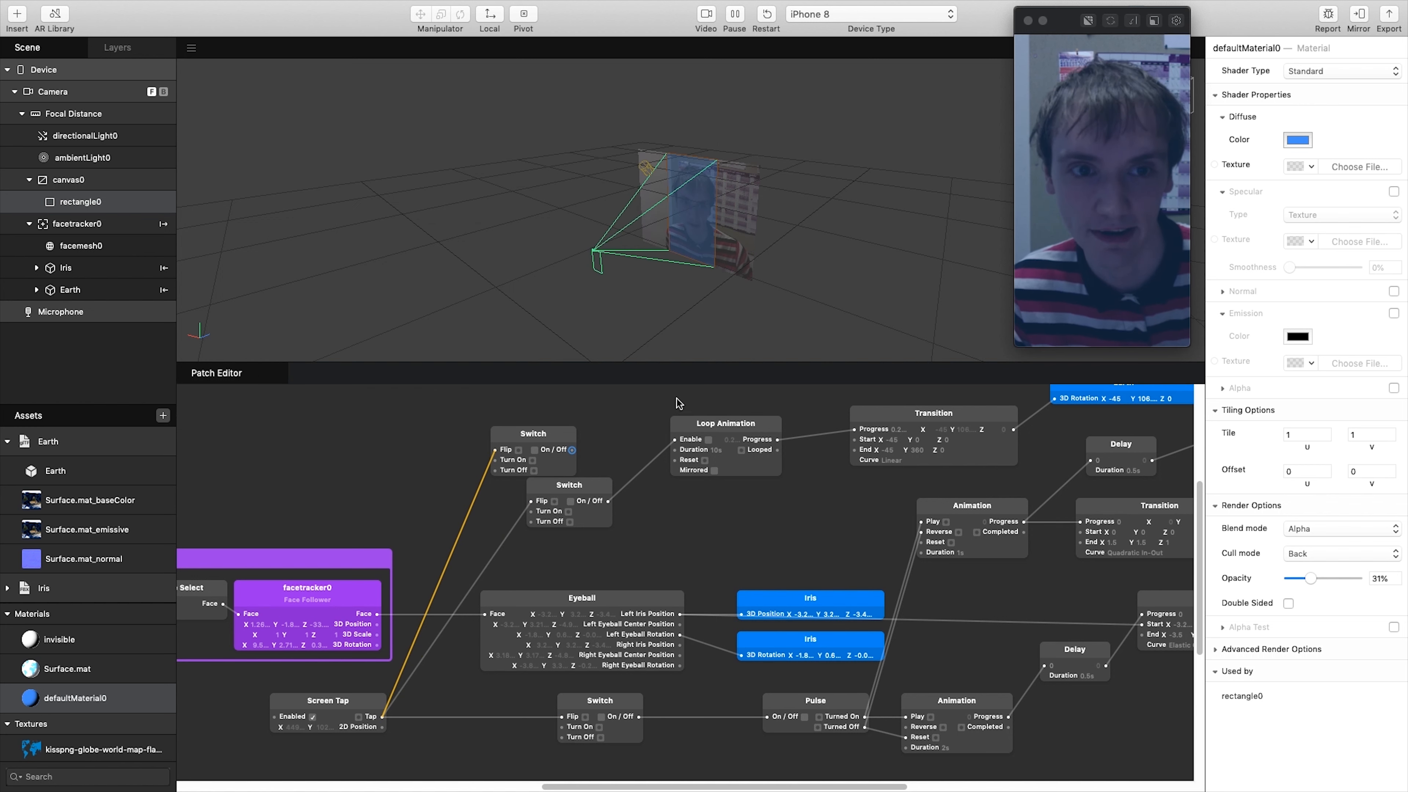
left_click_drag(500, 457, 552, 431)
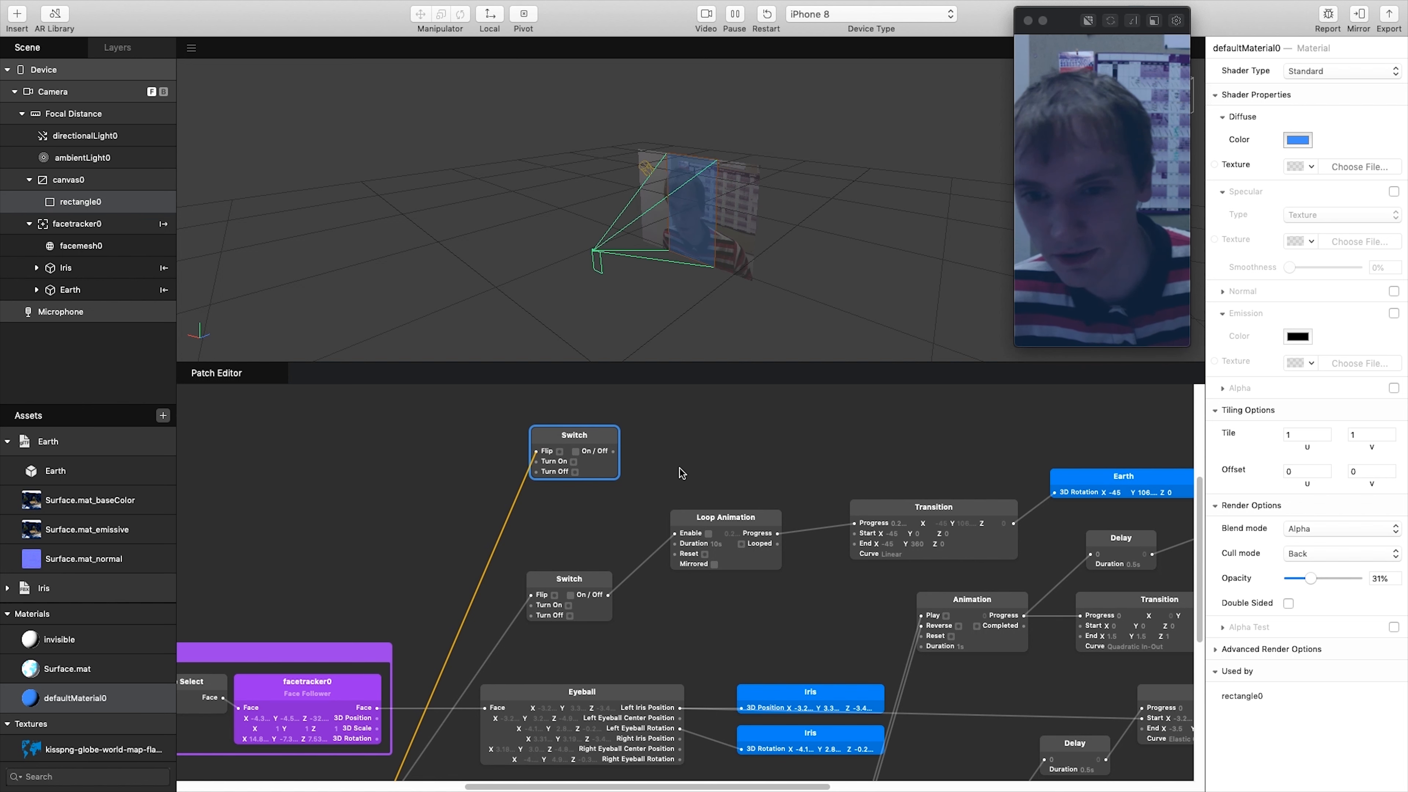
Step: Create a patch for rectangle0's Visible property, place it beside the upper Switch, and connect the Switch's On/Off output to it
double_click(78, 202)
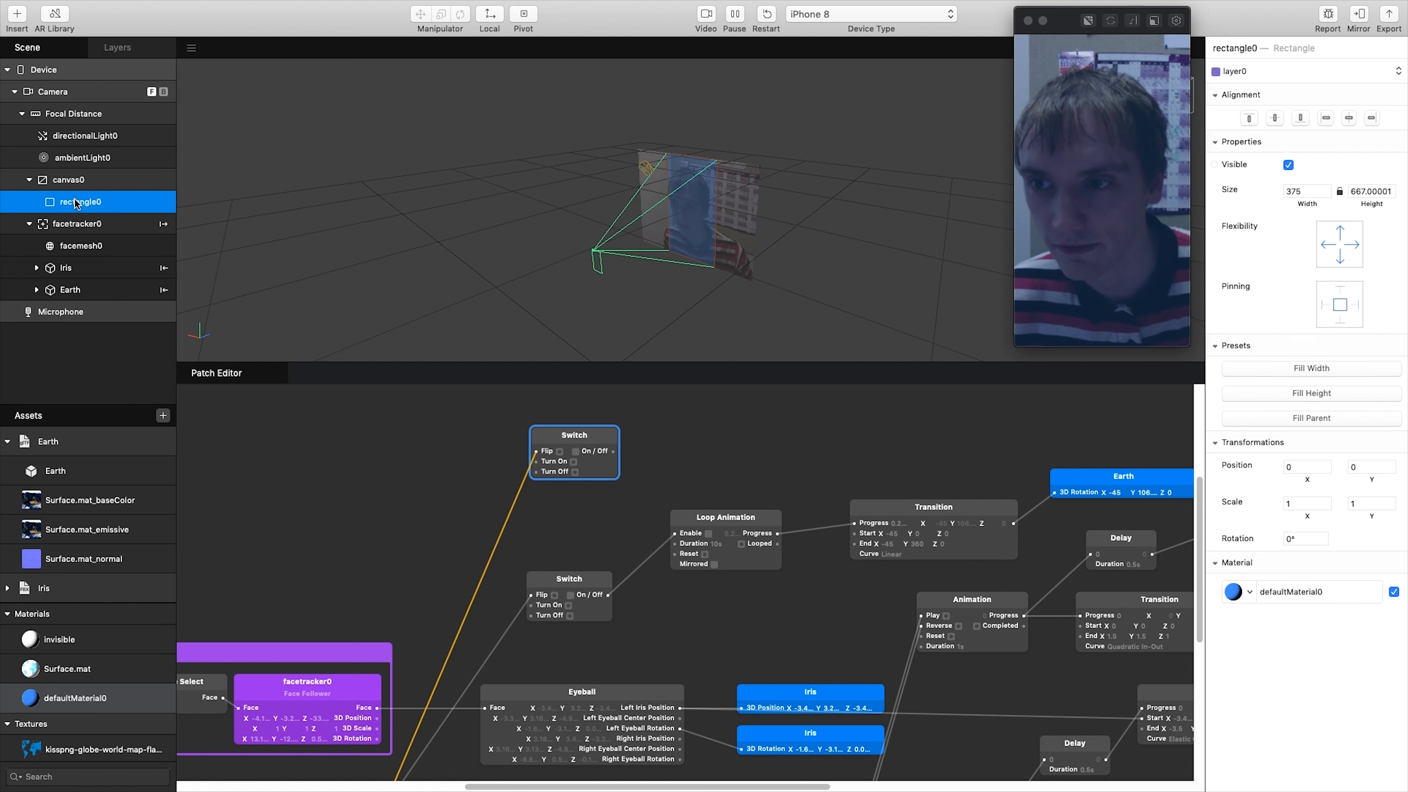
left_click(1214, 164)
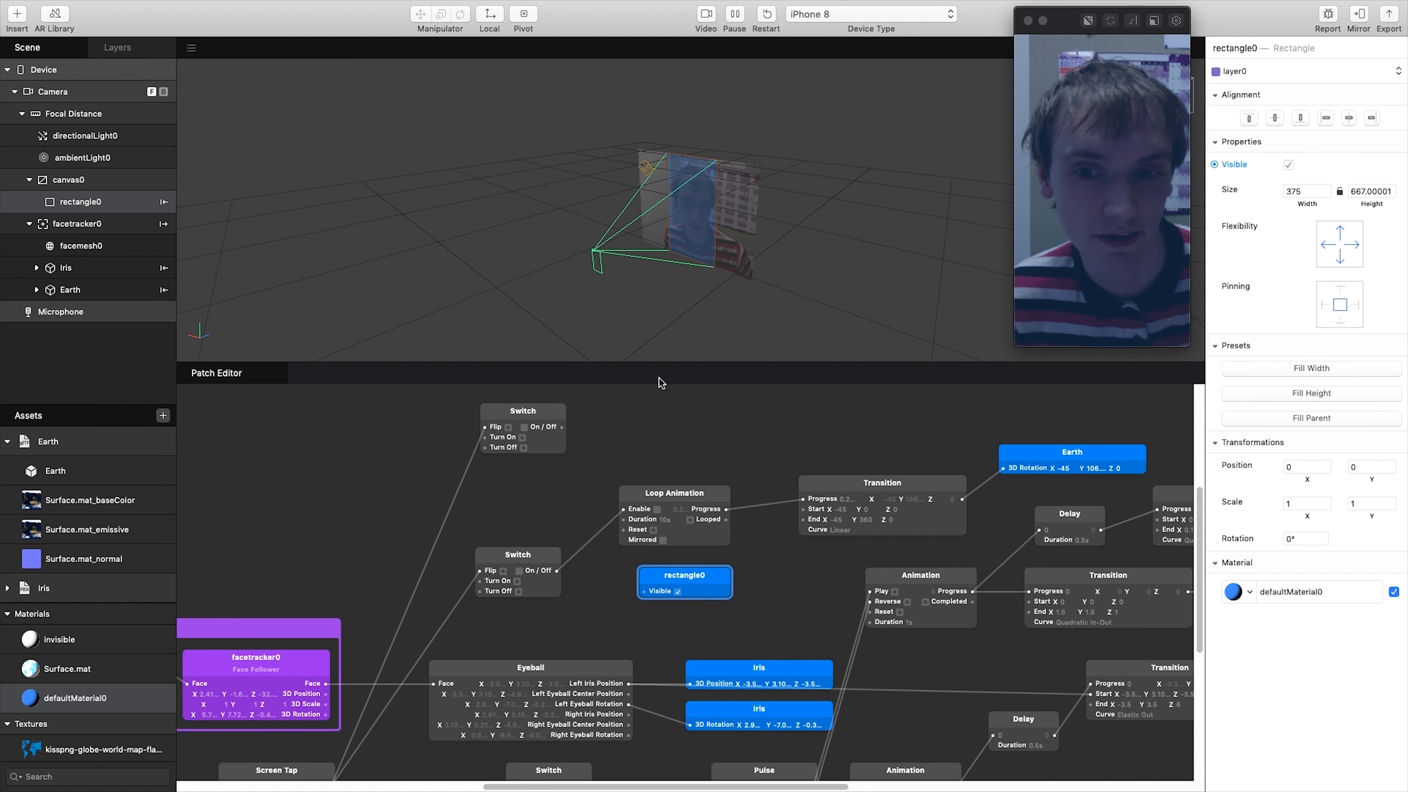
left_click_drag(669, 582, 664, 415)
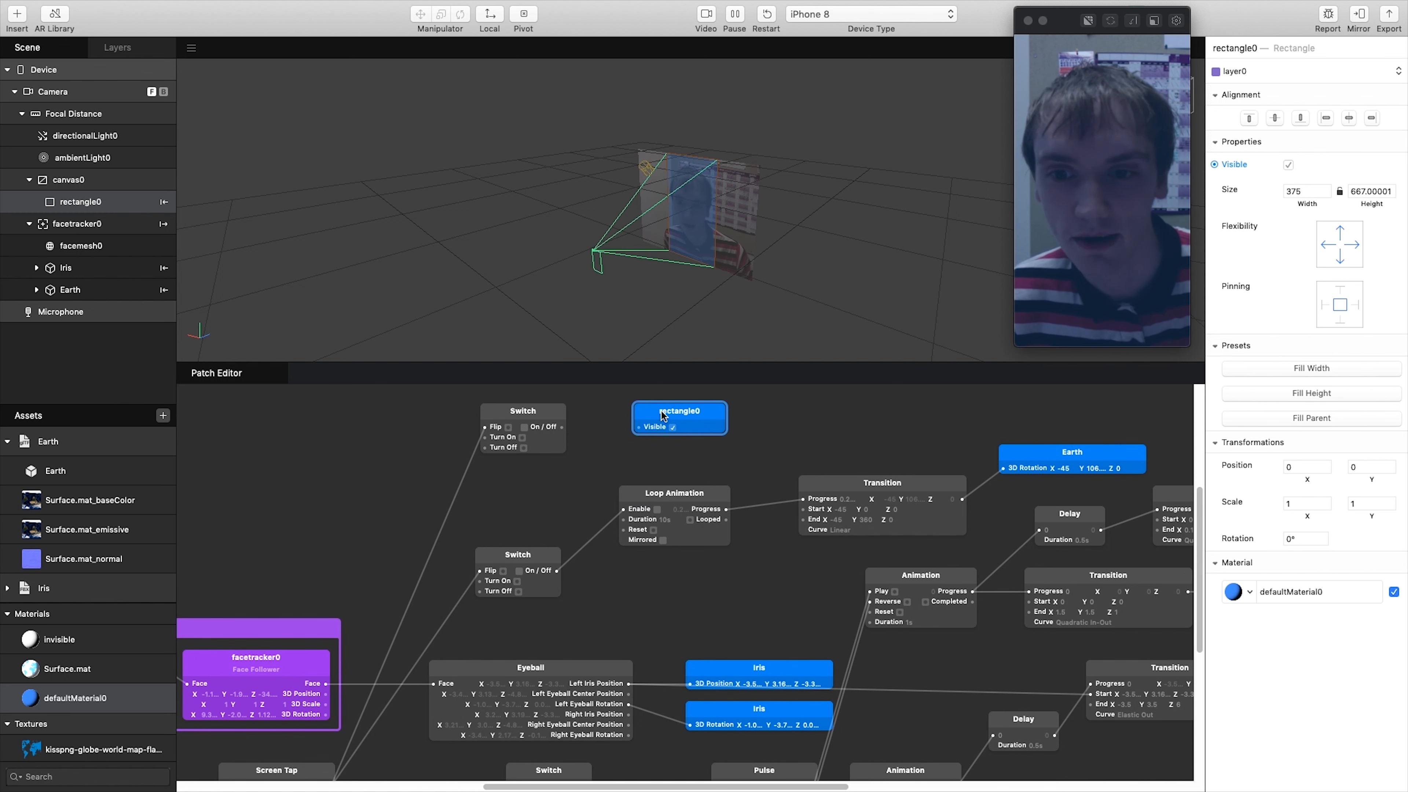
left_click(562, 429)
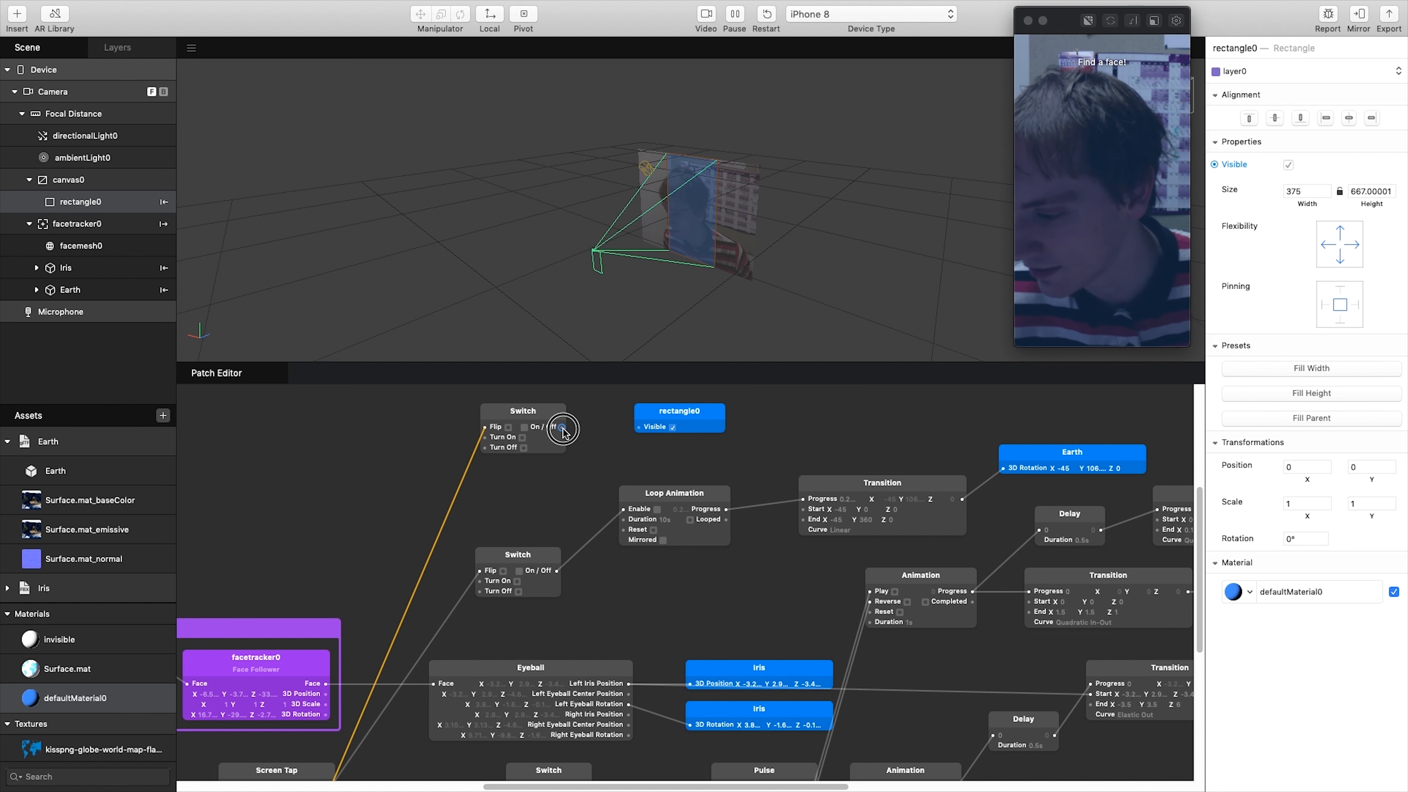
left_click_drag(562, 429, 639, 427)
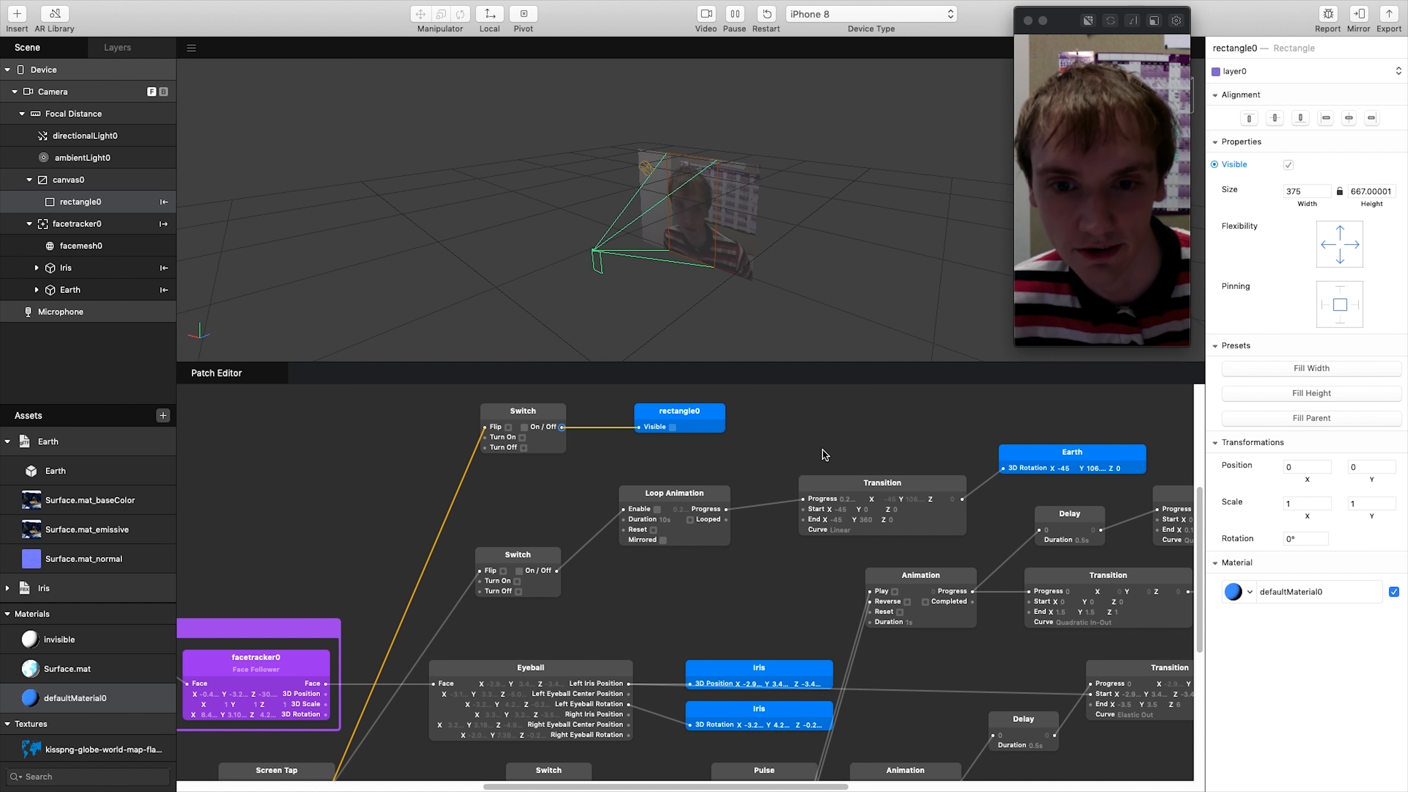
Step: Test the overlay's on/off switching with several taps on the simulator preview
left_click(1113, 263)
left_click(1085, 272)
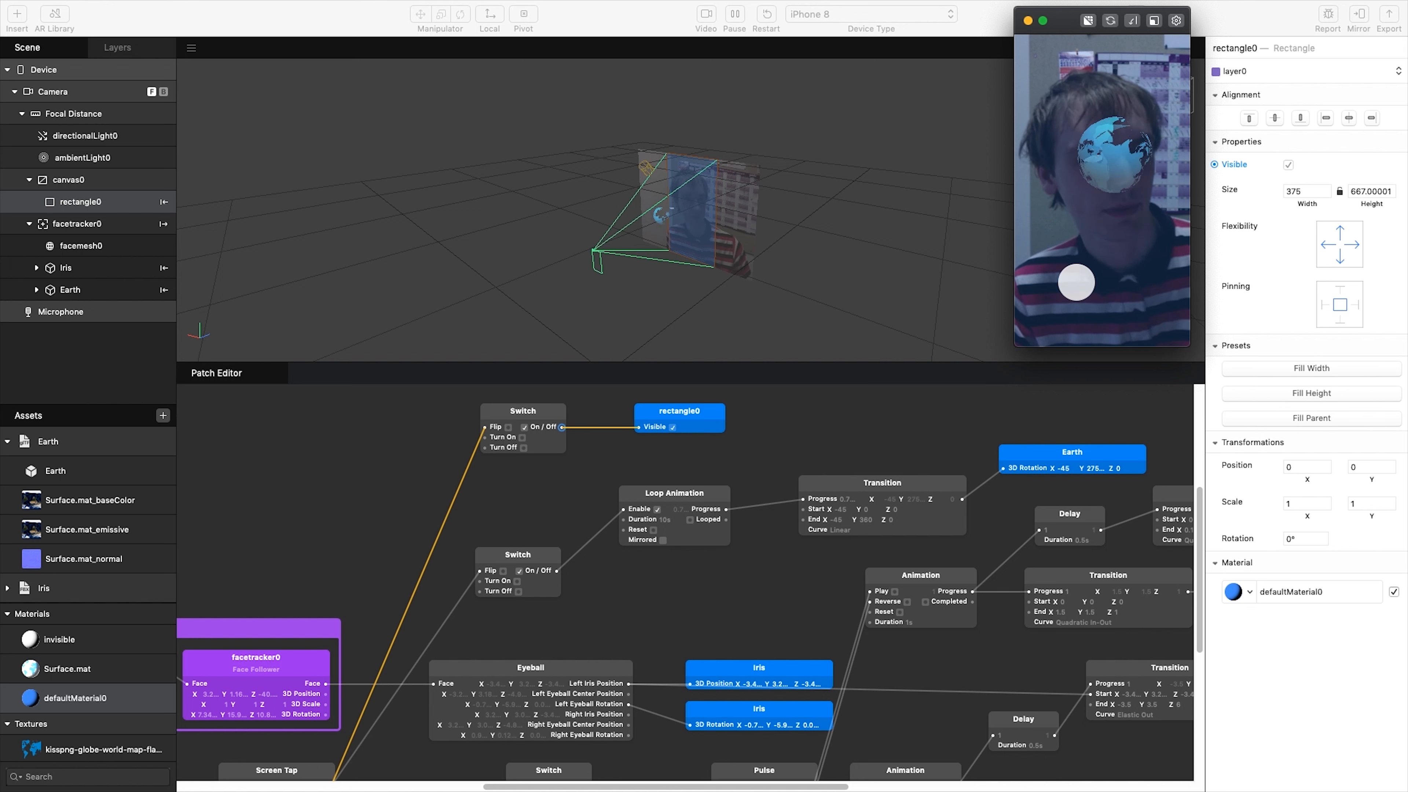
left_click(1076, 281)
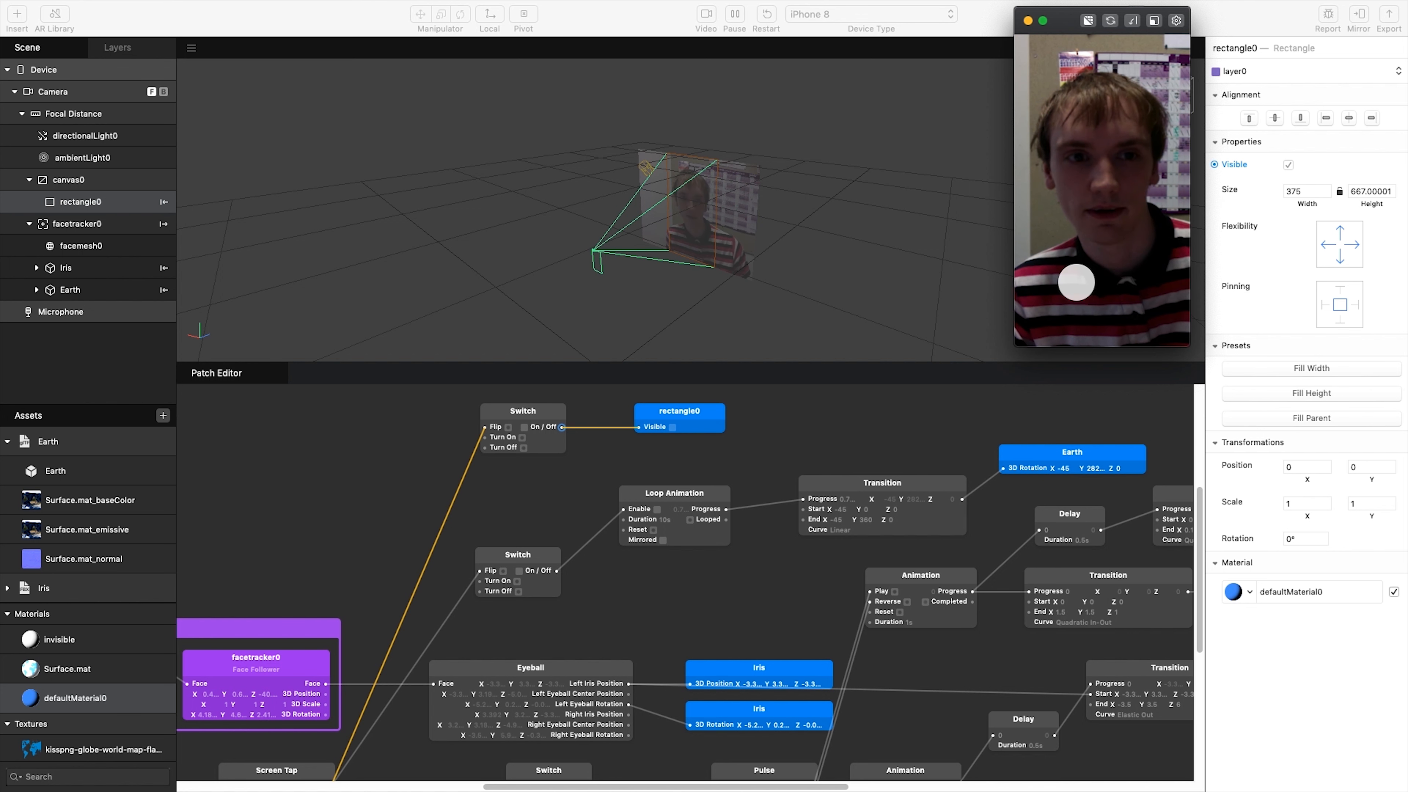
left_click(1075, 282)
left_click(1076, 282)
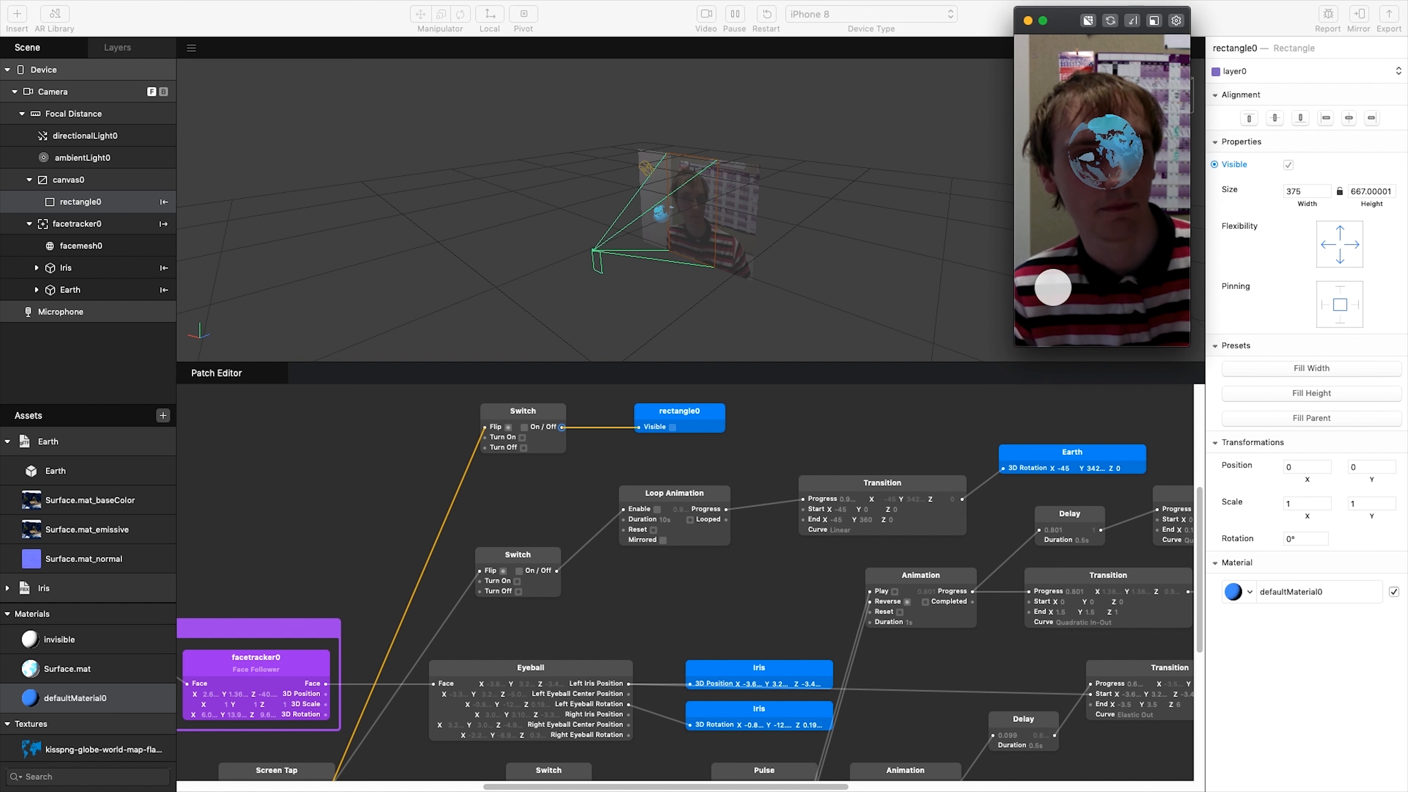
Step: Move the rectangle0 patch farther from the upper Switch and add a Delay patch between them
left_click(728, 408)
left_click_drag(647, 416, 715, 416)
left_click_drag(561, 427, 597, 438)
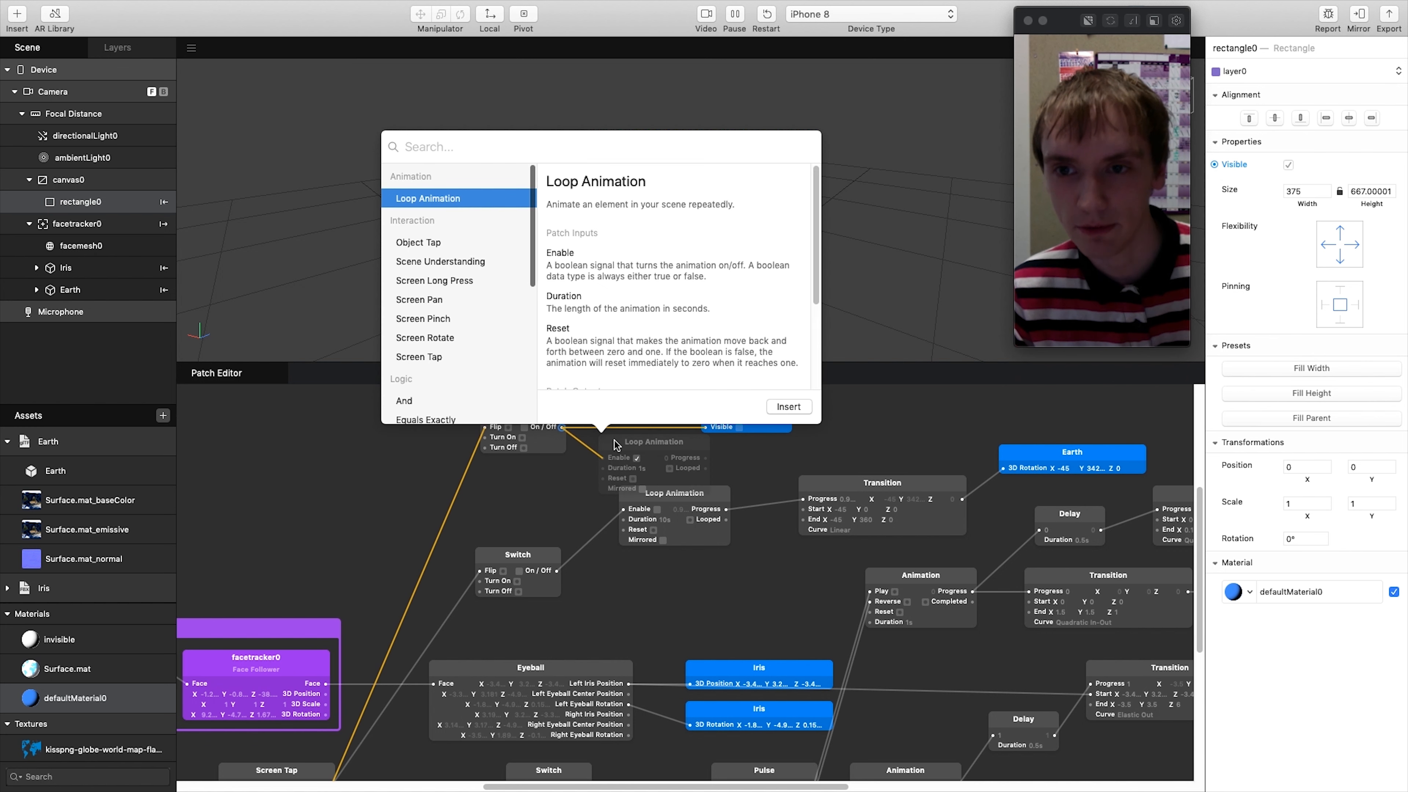
type("delay")
key("Return")
Step: Set the new Delay's duration to 0.5 s, wire it between the Switch's On/Off output and rectangle0's Visible input, and align it with them
left_click(641, 469)
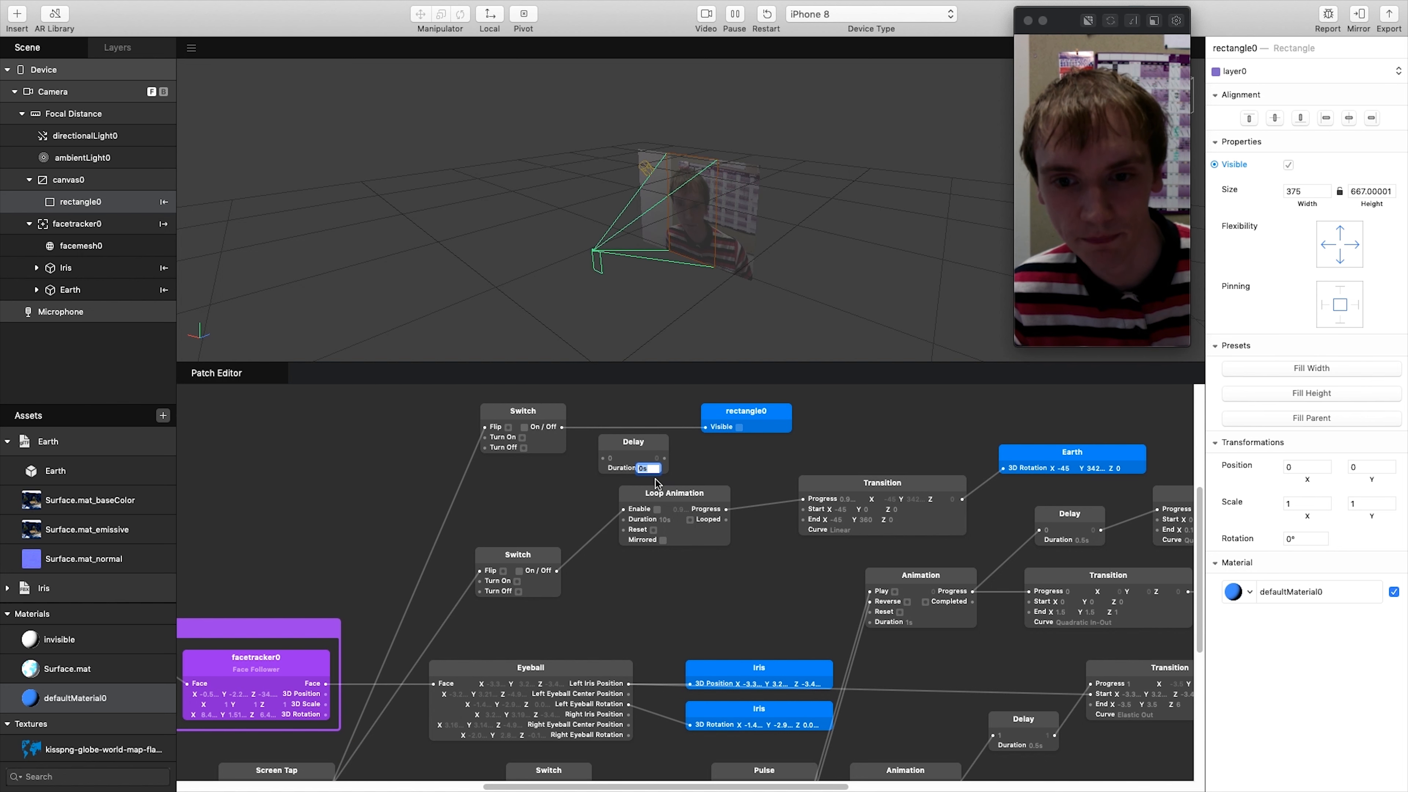
type("0.5s")
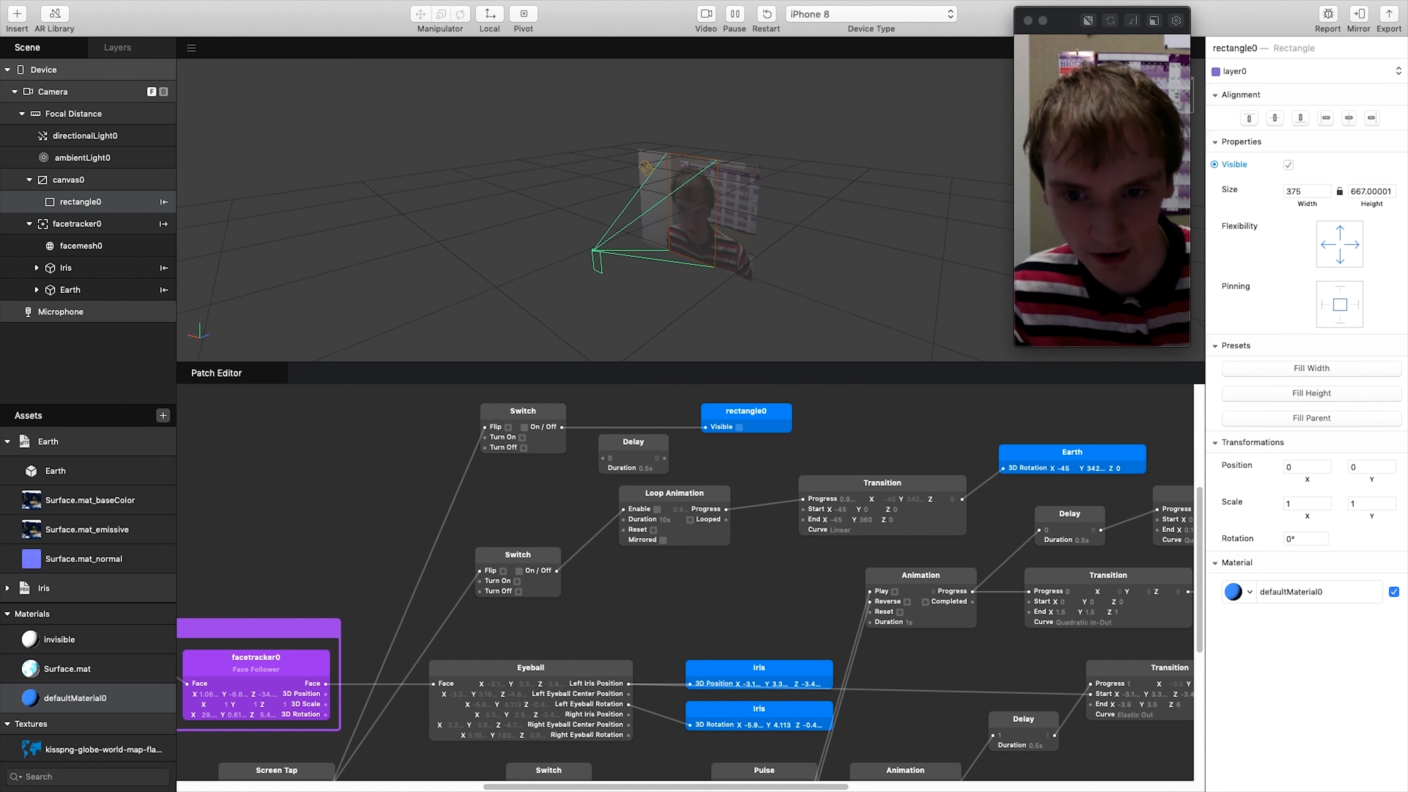
left_click_drag(561, 426, 710, 433)
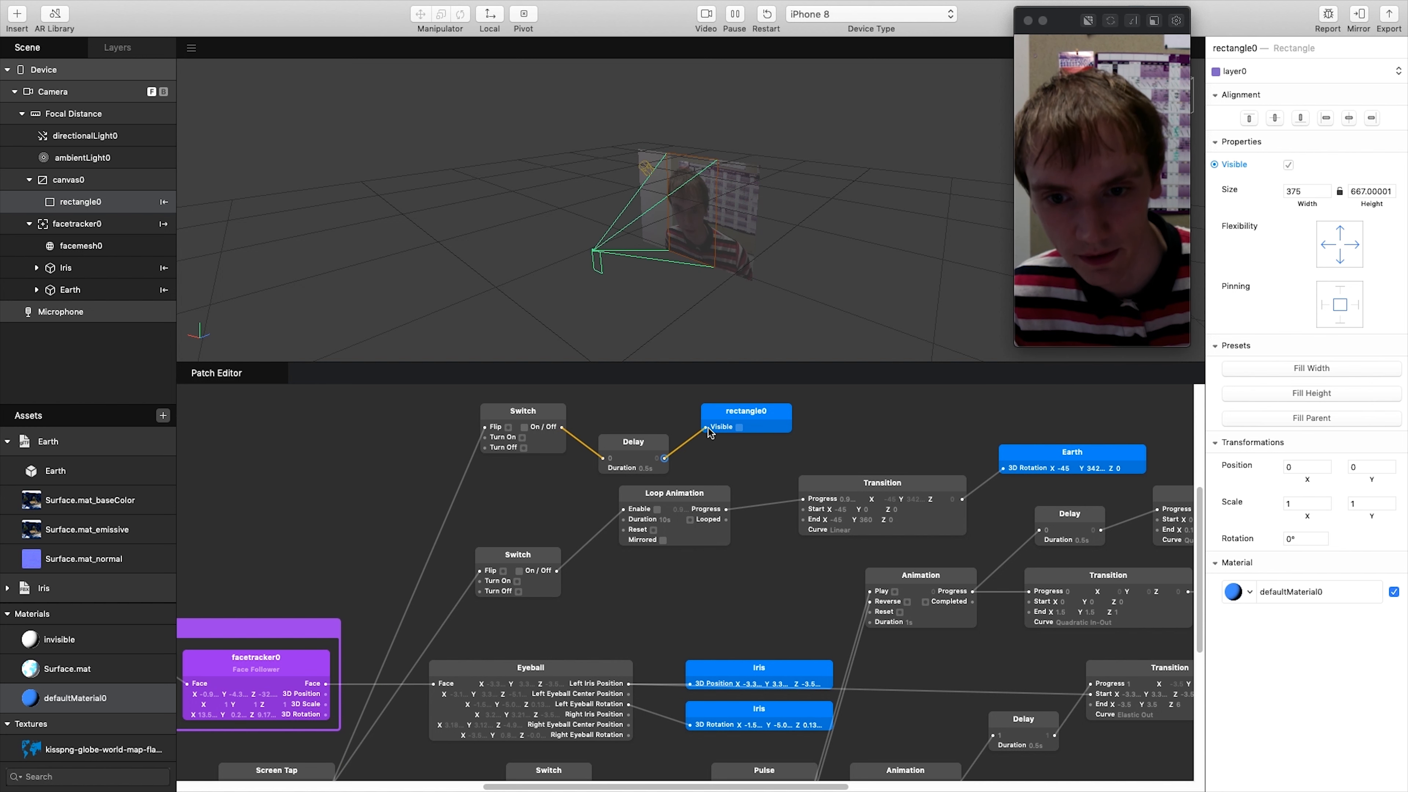
left_click(638, 444)
Step: Test the delayed overlay with taps on the preview and set the Delay's duration to 0.1 s
left_click(1085, 266)
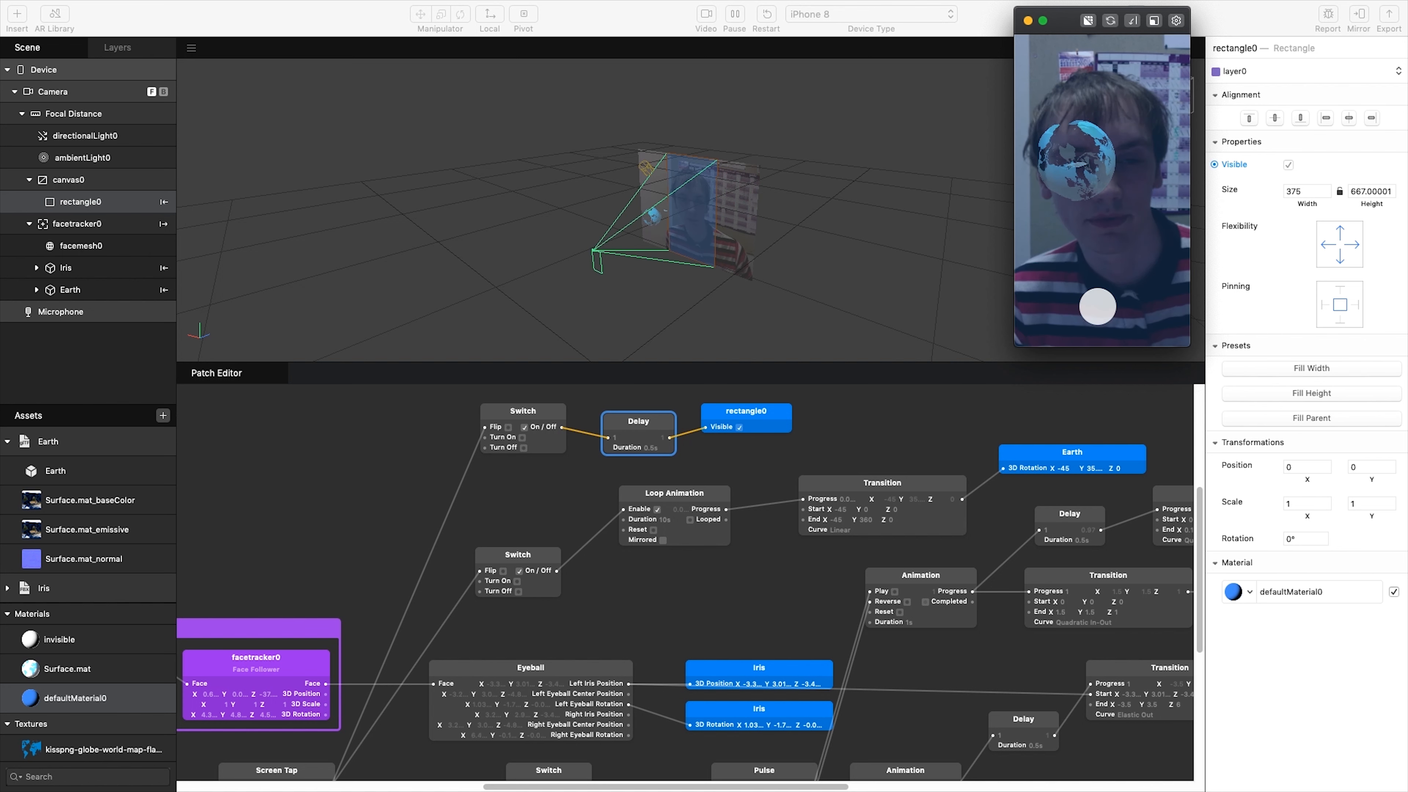
left_click(1097, 306)
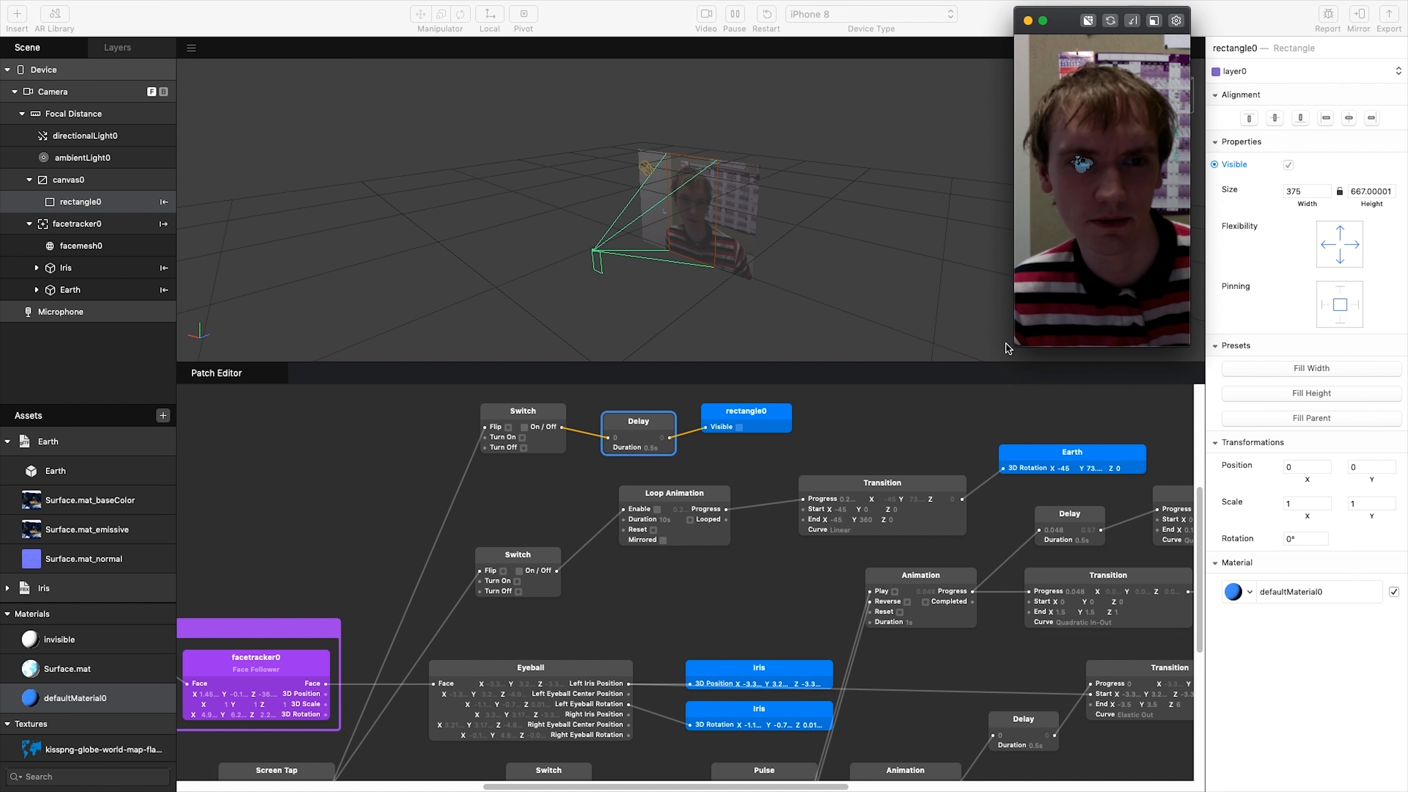
double_click(653, 448)
type("0.1")
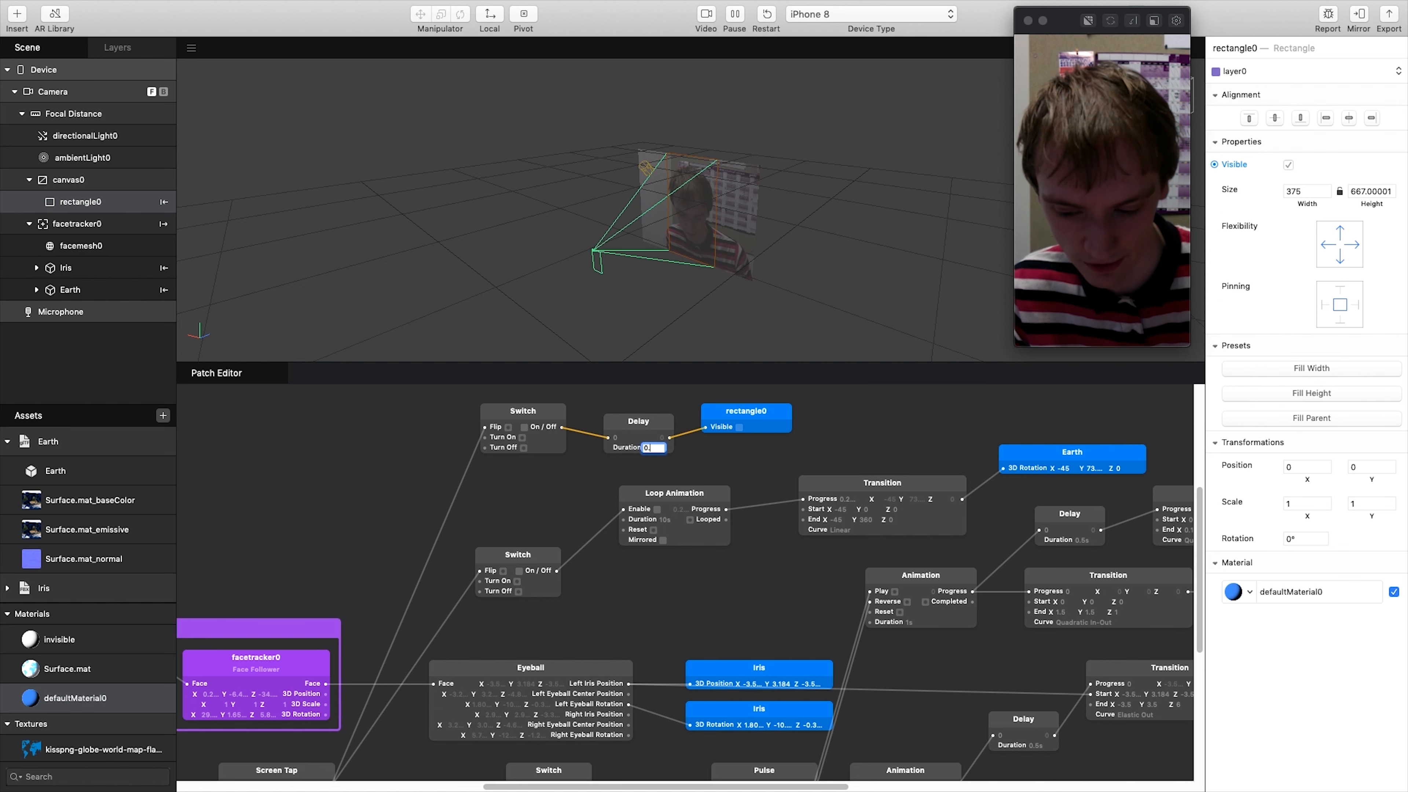
Step: Test the overlay timing together with the Earth and iris animations by tapping the preview repeatedly
left_click(1101, 316)
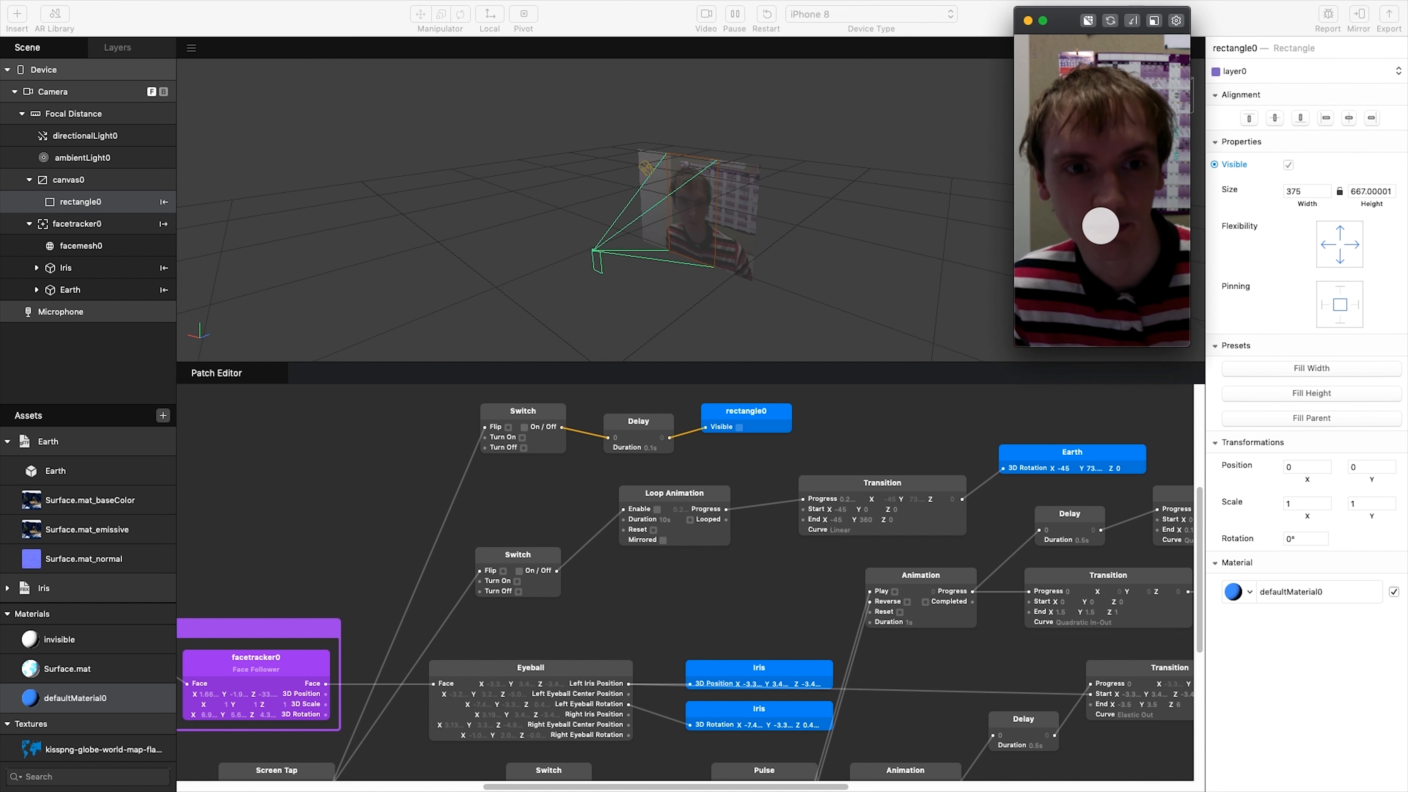
left_click(1102, 256)
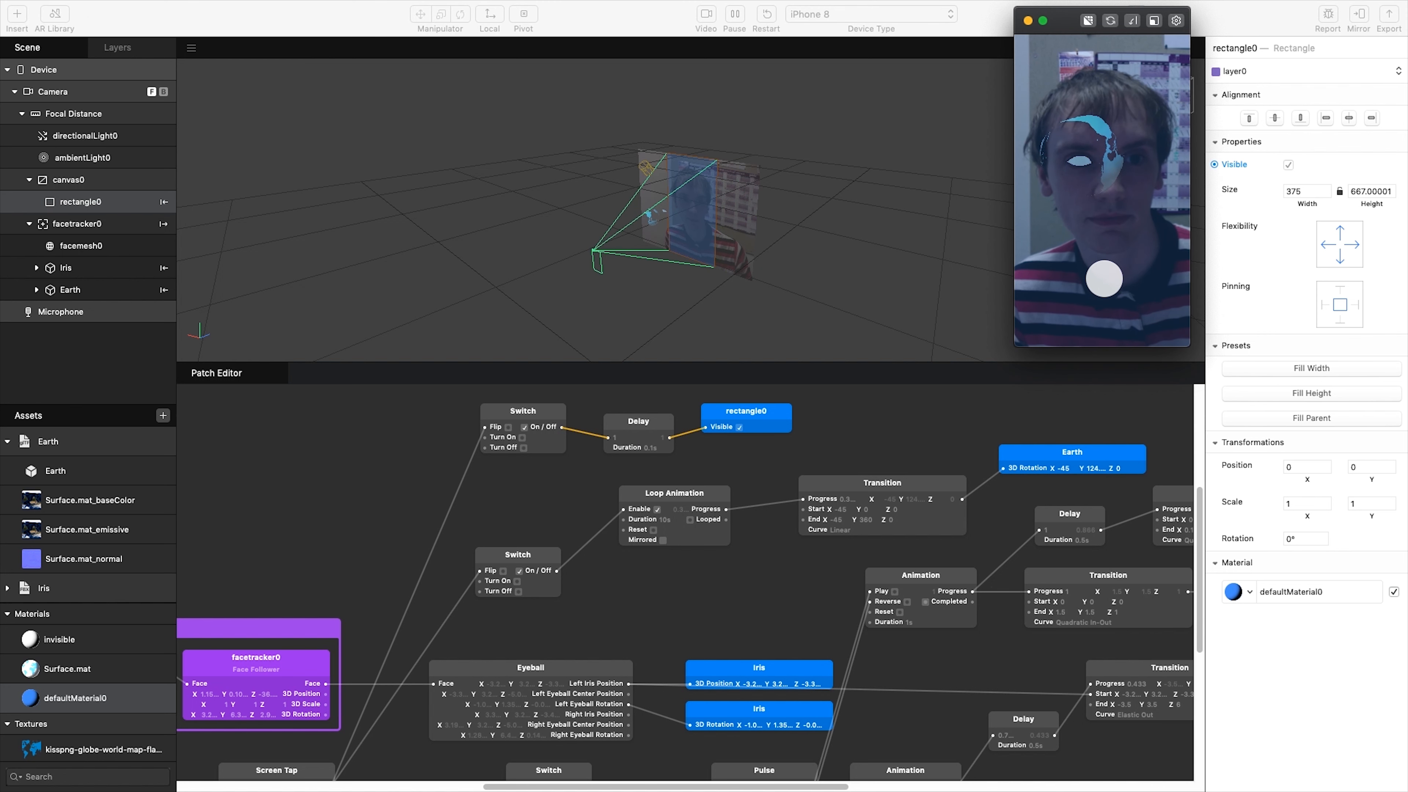
left_click(1104, 280)
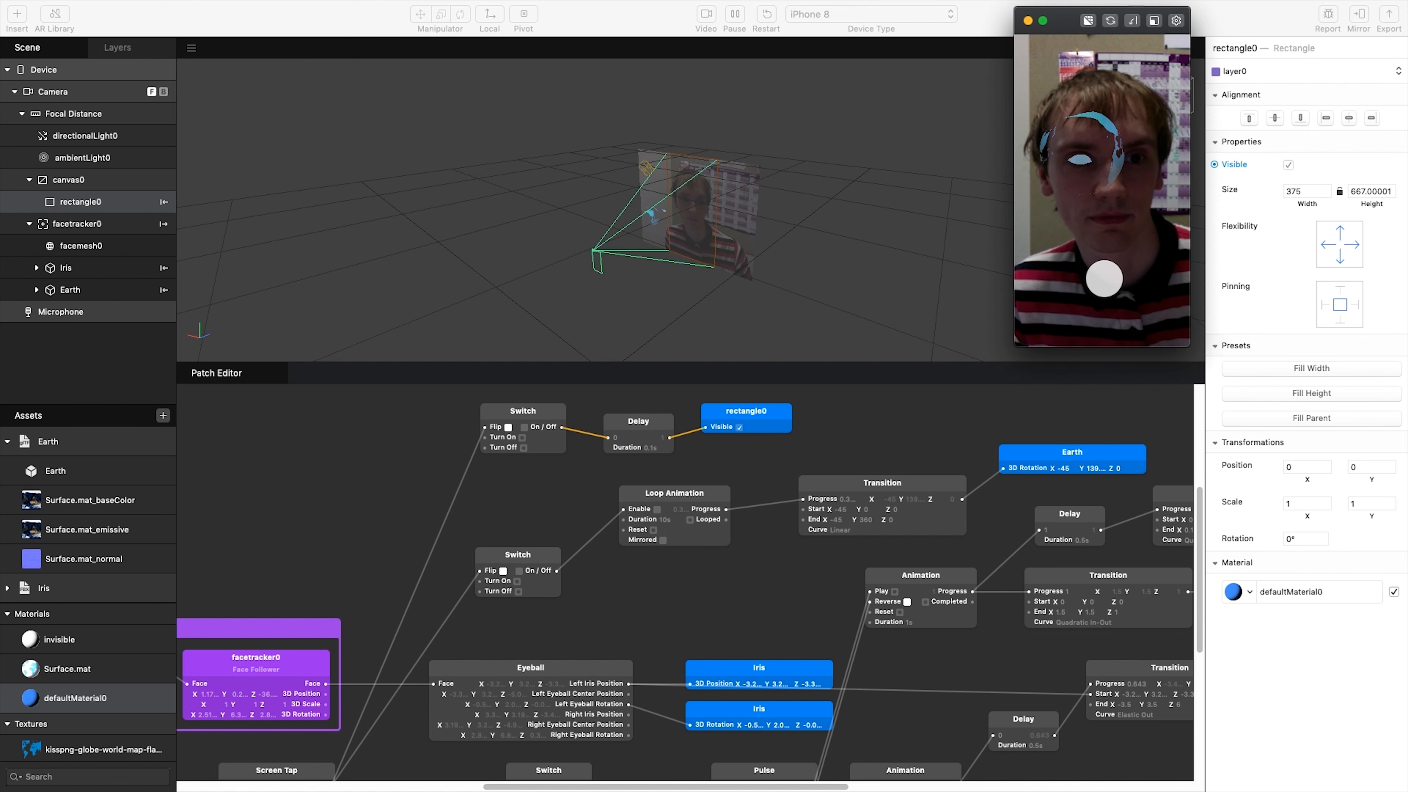
left_click(1104, 277)
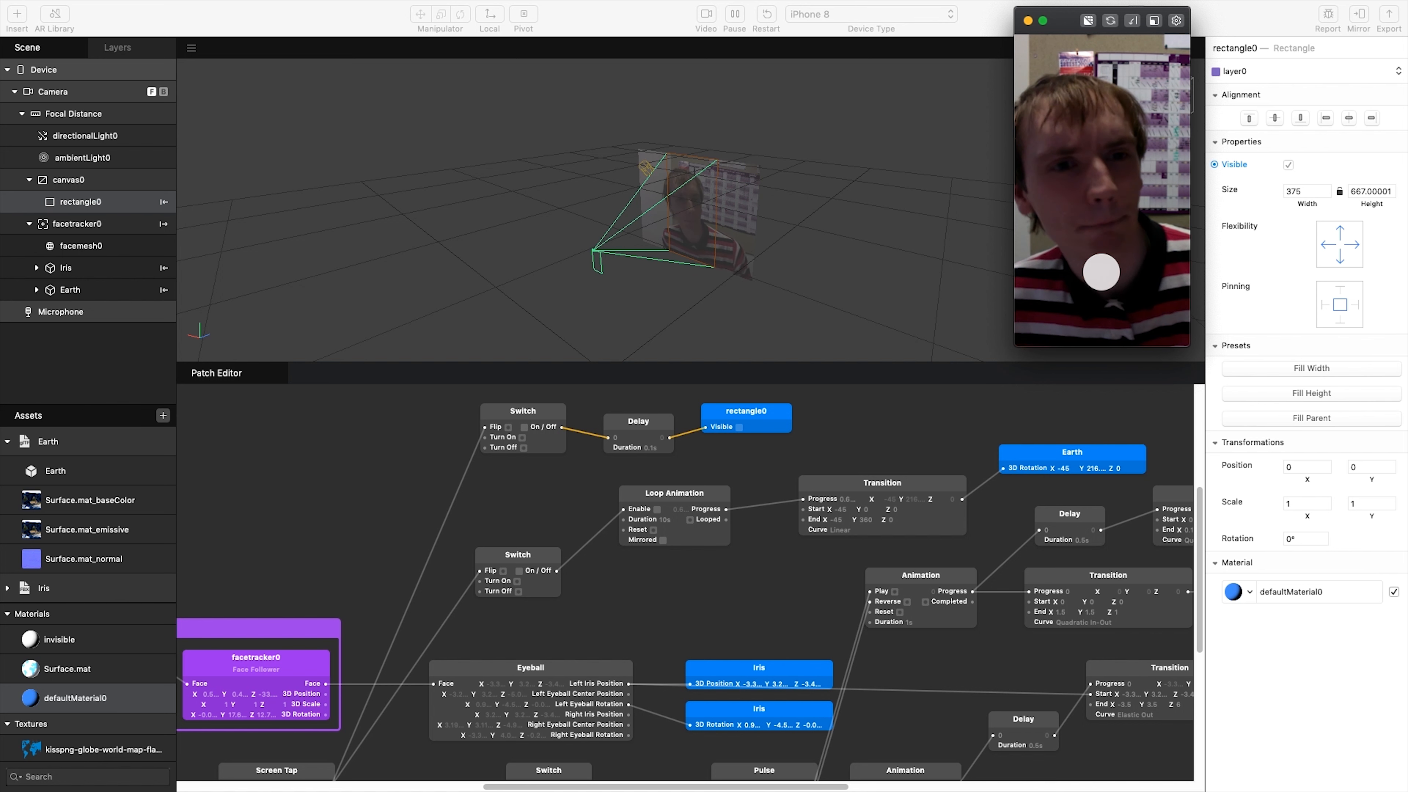
left_click(1070, 243)
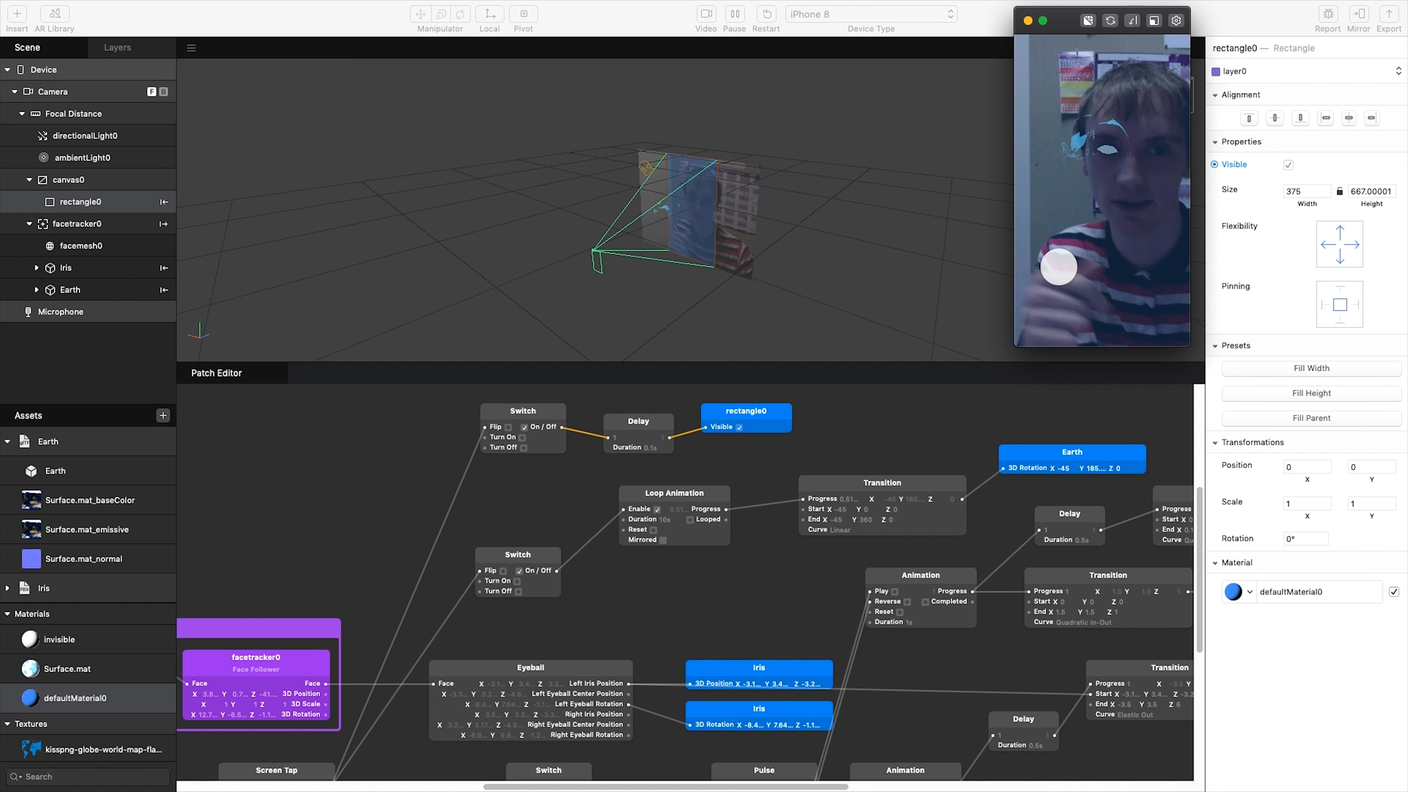
left_click(90, 292)
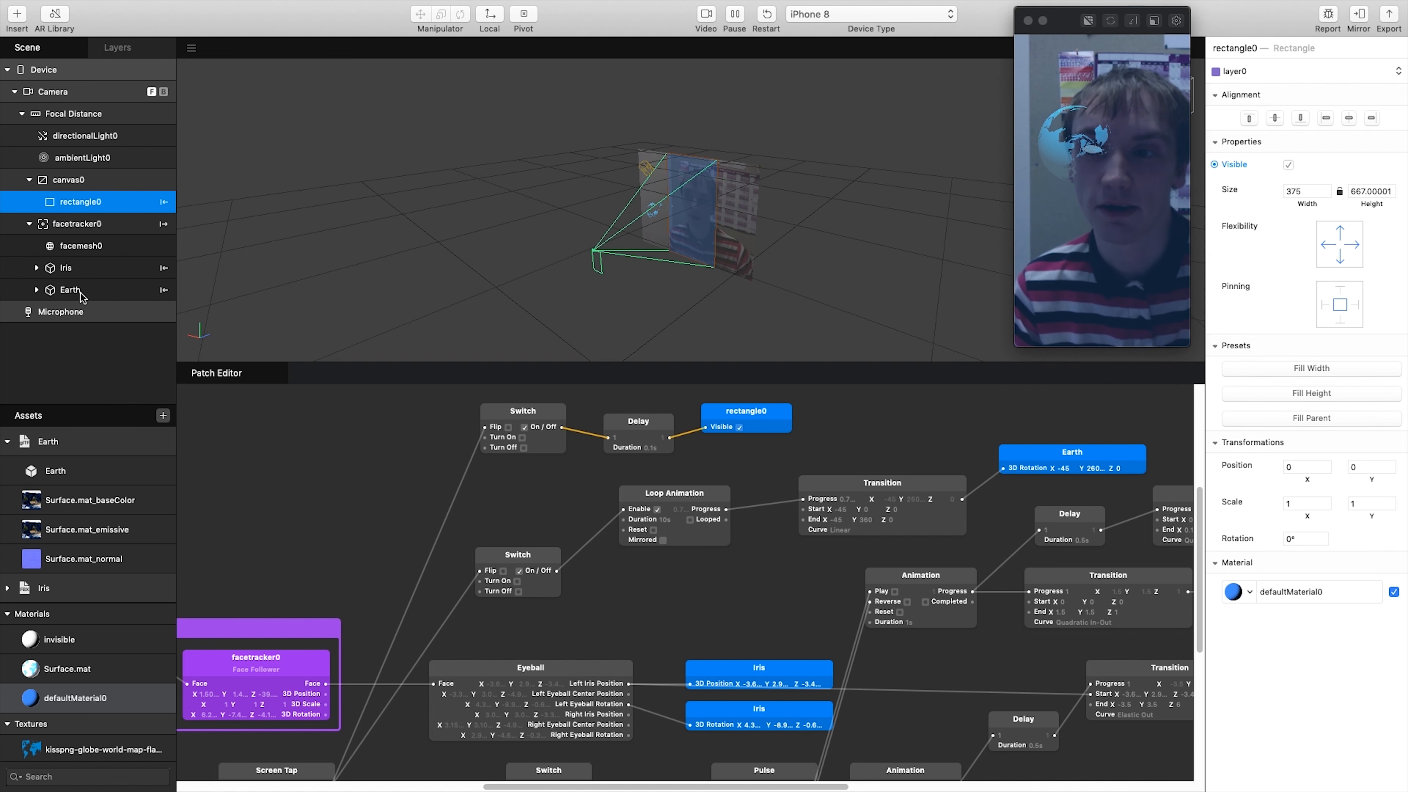
left_click(89, 291)
right_click(89, 294)
mouse_move(93, 298)
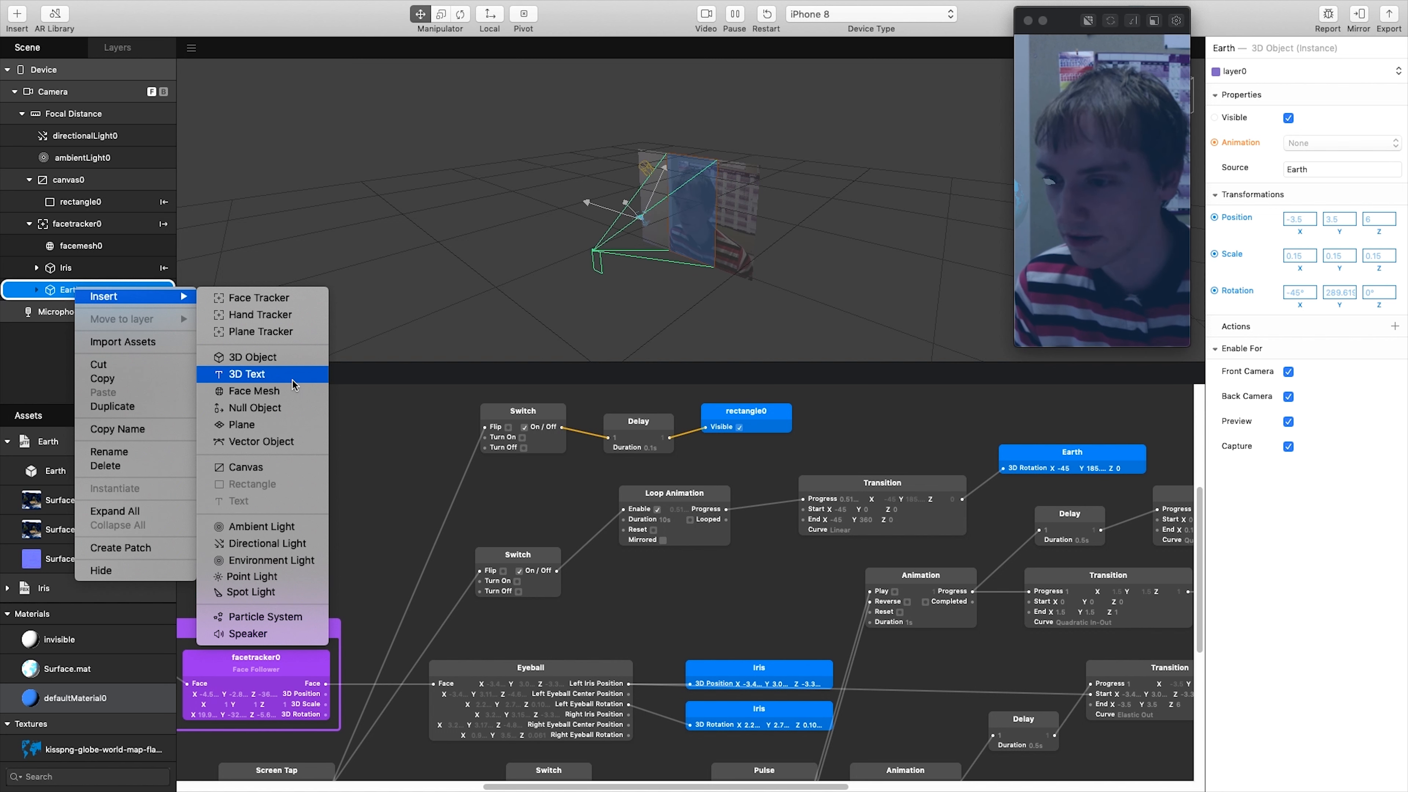
left_click(688, 494)
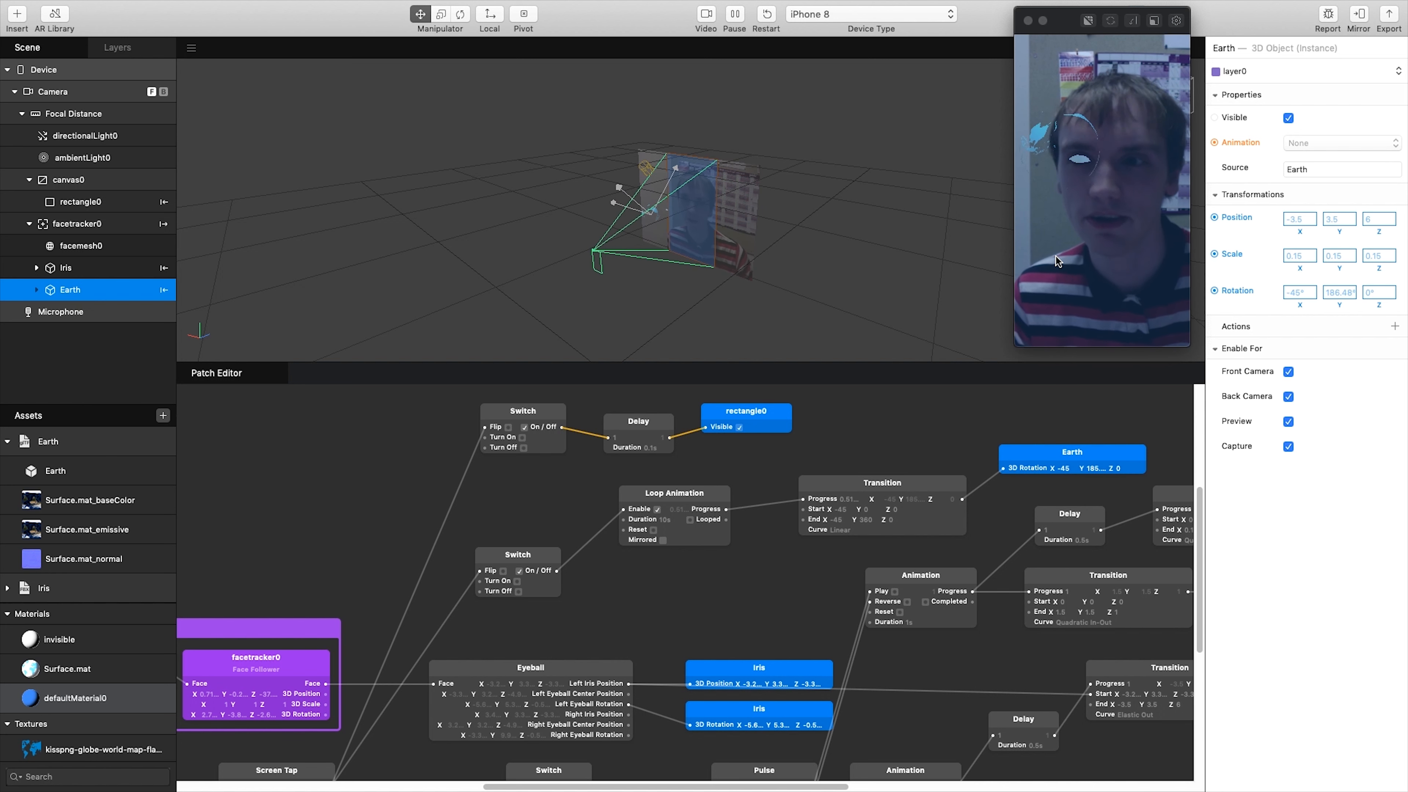
left_click(67, 269)
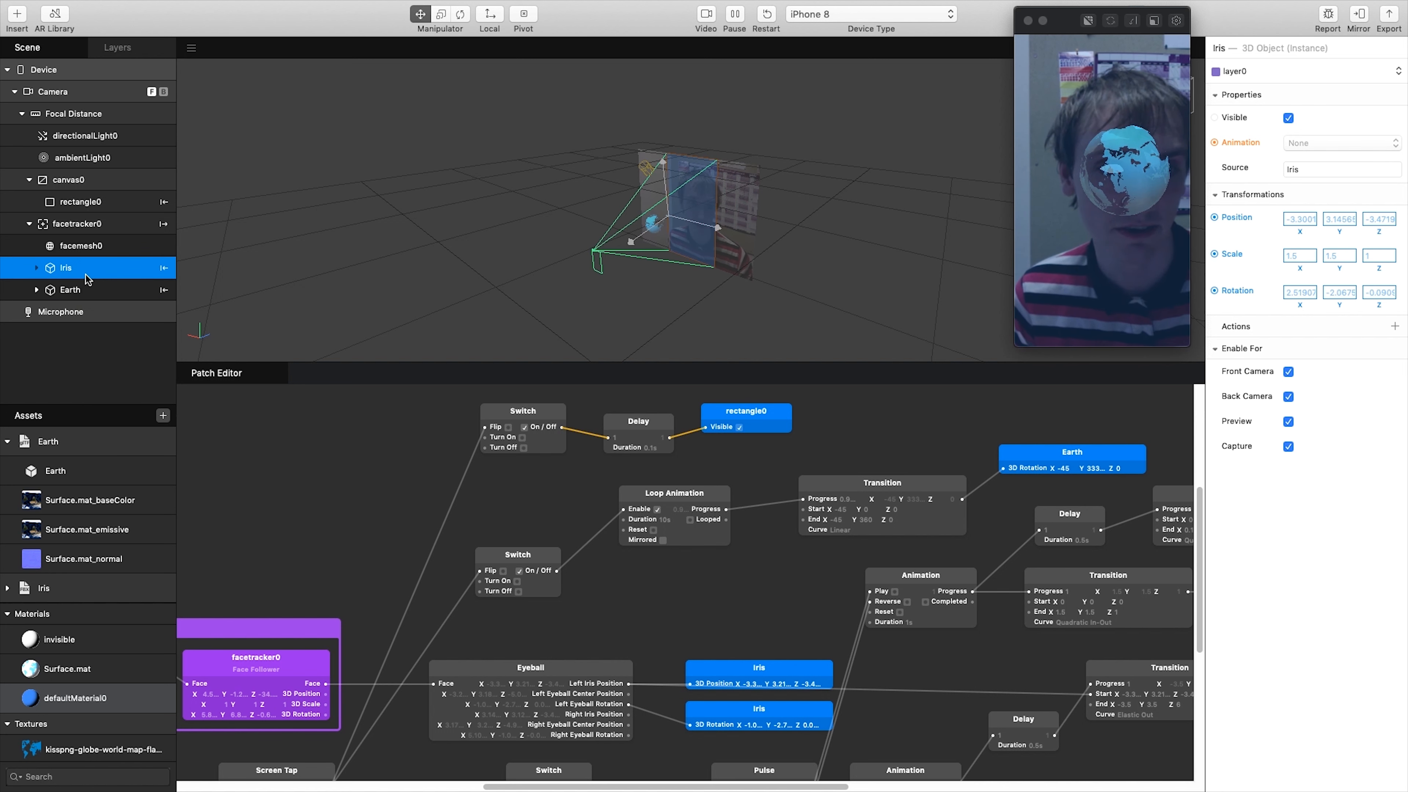
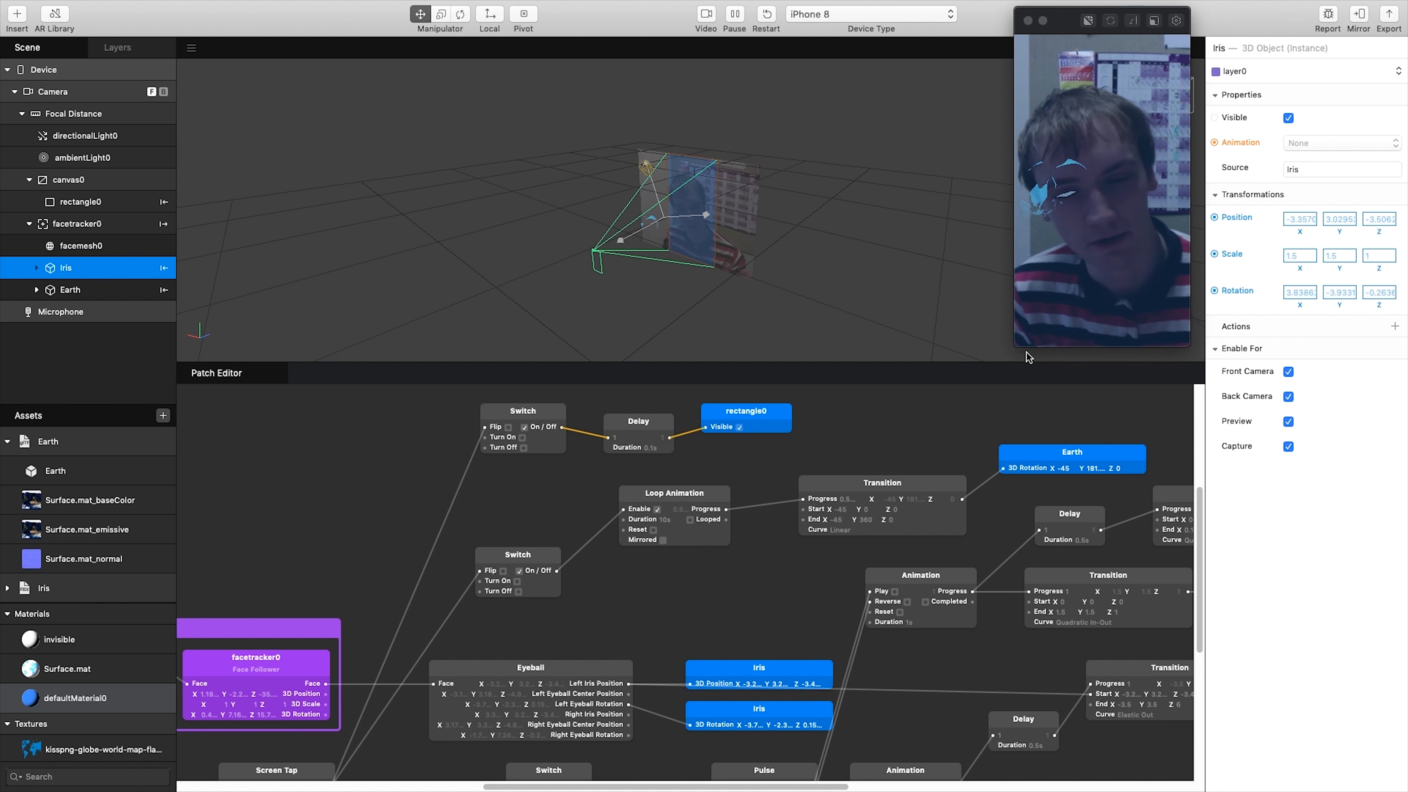
scroll(643, 532, "down", 5)
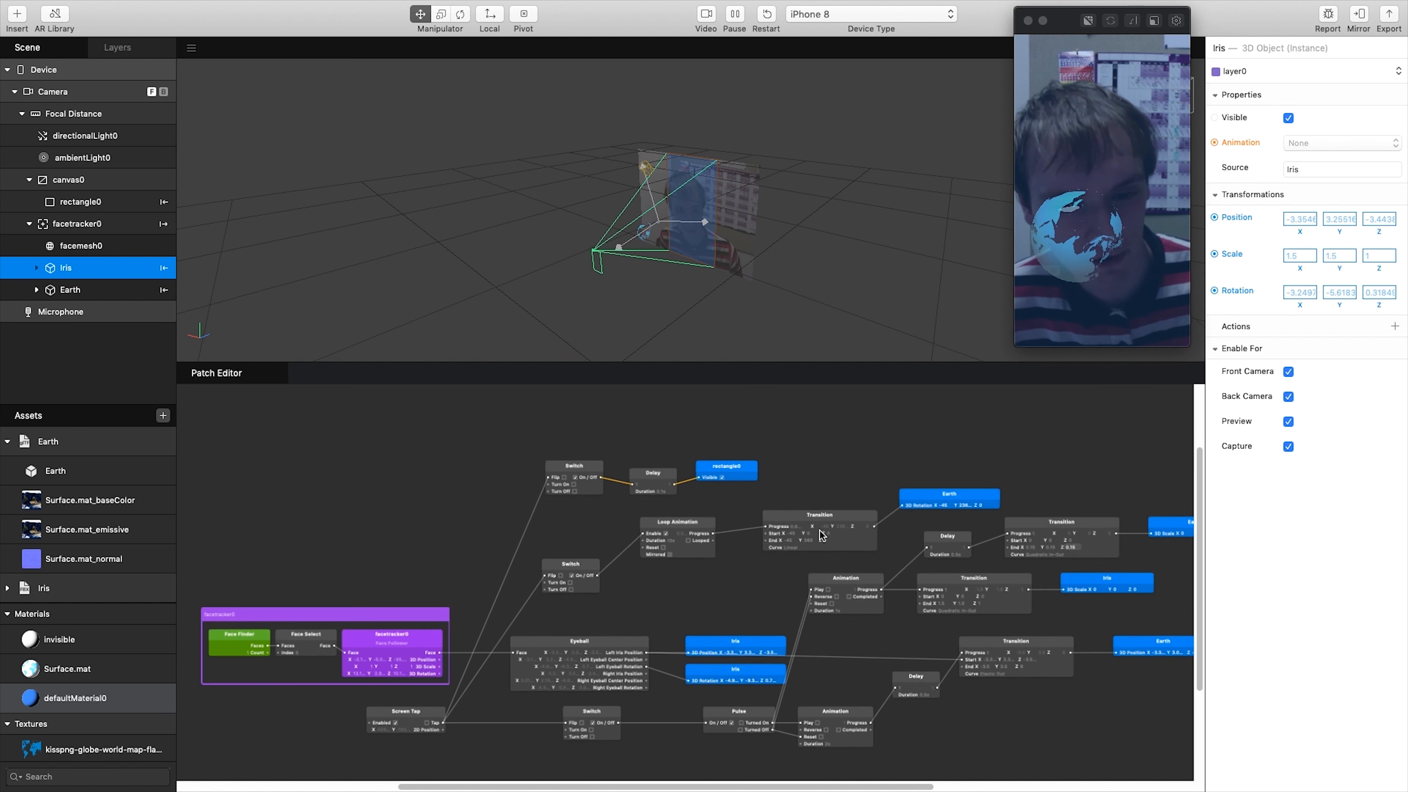
left_click_drag(538, 491, 506, 442)
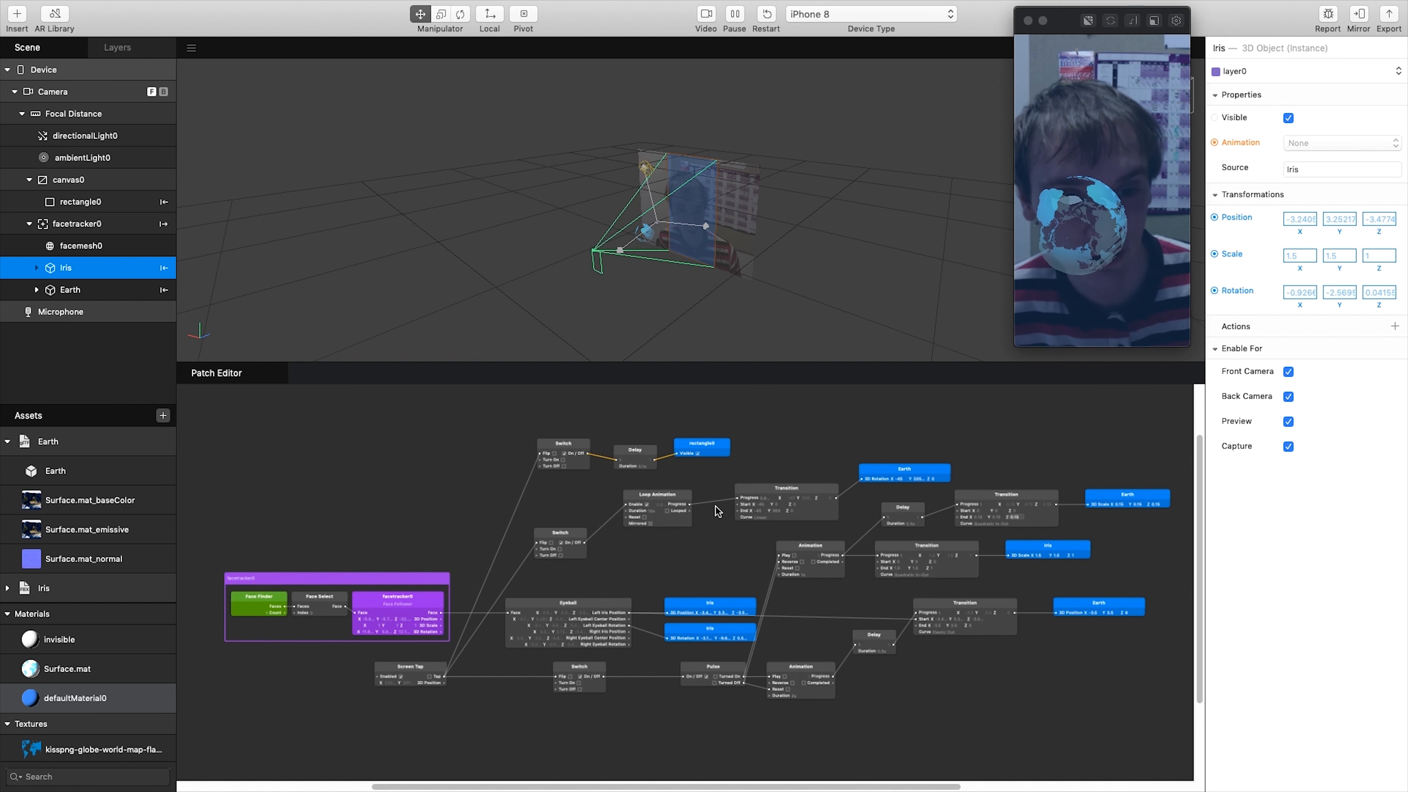